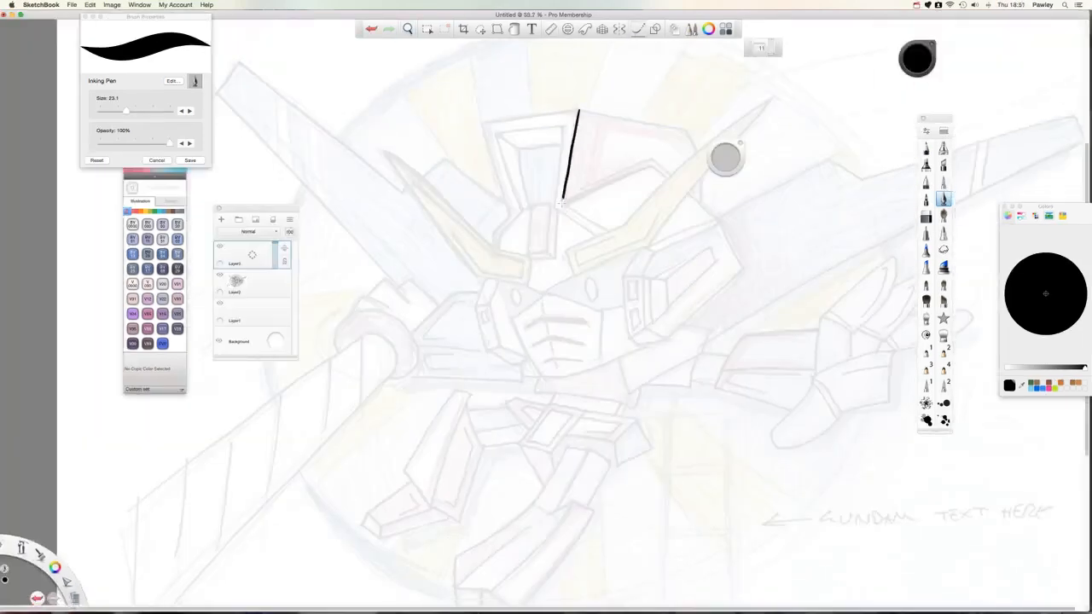
Step: Ink the outer and inner contours of the helmet's central crest over the faded sketch with the Inking Pen
{"action": "left_click_drag", "start_coordinate": [483, 122], "coordinate": [577, 110]}
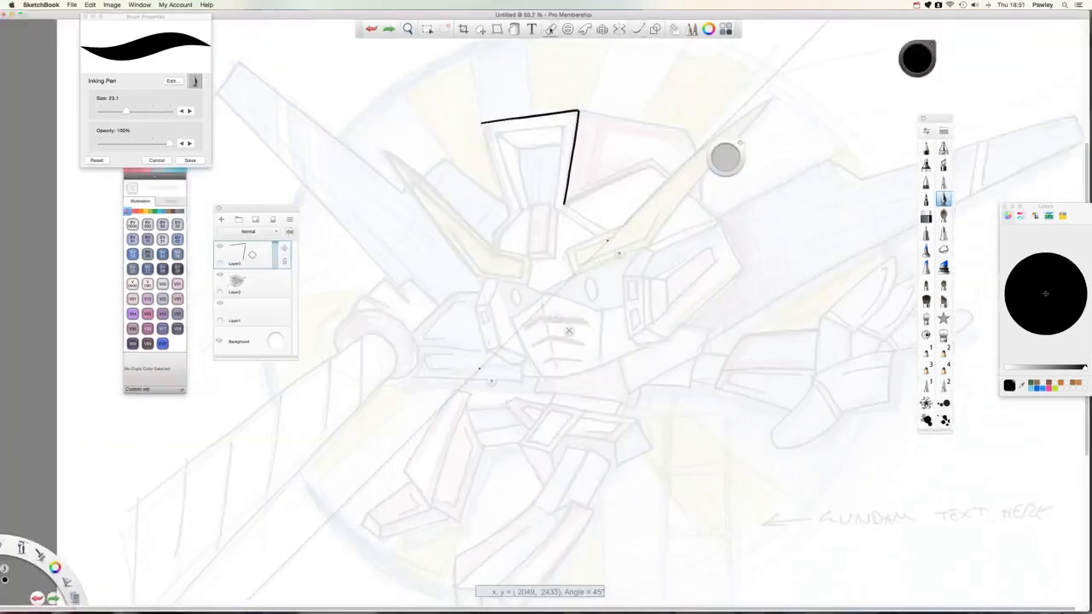
{"action": "left_click_drag", "start_coordinate": [482, 123], "coordinate": [493, 247]}
{"action": "mouse_move", "coordinate": [496, 134]}
{"action": "left_mouse_down"}
{"action": "mouse_move", "coordinate": [522, 208]}
{"action": "mouse_move", "coordinate": [500, 249]}
{"action": "left_mouse_up"}
{"action": "mouse_move", "coordinate": [562, 127]}
{"action": "left_mouse_down"}
{"action": "mouse_move", "coordinate": [556, 206]}
{"action": "mouse_move", "coordinate": [604, 232]}
{"action": "left_mouse_up"}
{"action": "left_click_drag", "start_coordinate": [556, 207], "coordinate": [595, 236]}
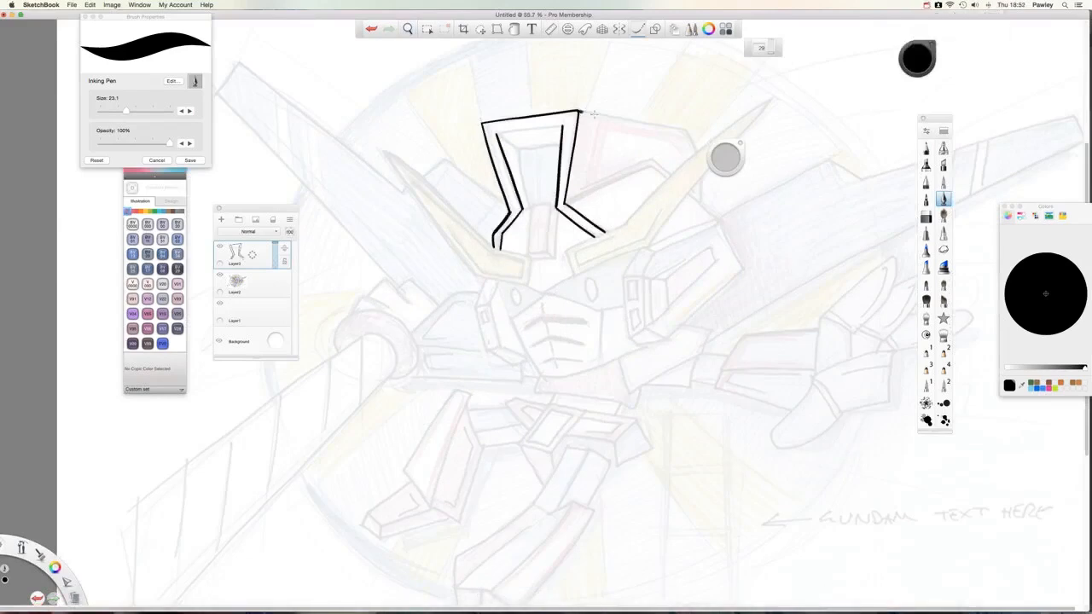
Step: Ink the helmet's upper side panel and both curved forehead horns
{"action": "left_click_drag", "start_coordinate": [578, 111], "coordinate": [695, 151]}
{"action": "left_click_drag", "start_coordinate": [725, 157], "coordinate": [877, 121]}
{"action": "left_click_drag", "start_coordinate": [770, 98], "coordinate": [573, 273]}
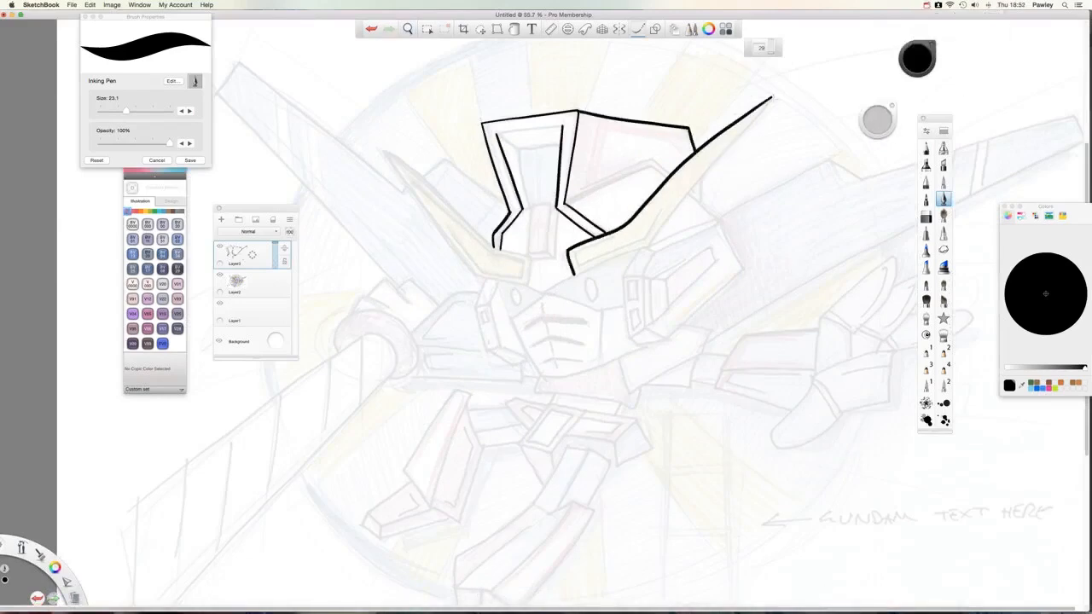
{"action": "mouse_move", "coordinate": [771, 98]}
{"action": "left_mouse_down"}
{"action": "mouse_move", "coordinate": [651, 242]}
{"action": "mouse_move", "coordinate": [574, 274]}
{"action": "left_mouse_up"}
{"action": "mouse_move", "coordinate": [385, 152]}
{"action": "left_mouse_down"}
{"action": "mouse_move", "coordinate": [526, 256]}
{"action": "mouse_move", "coordinate": [528, 284]}
{"action": "left_mouse_up"}
{"action": "mouse_move", "coordinate": [385, 152]}
{"action": "left_mouse_down"}
{"action": "mouse_move", "coordinate": [505, 283]}
{"action": "mouse_move", "coordinate": [527, 284]}
{"action": "left_mouse_up"}
Step: Ink the recessed panel inside the crest and the small rectangular block on the forehead
{"action": "left_click_drag", "start_coordinate": [498, 134], "coordinate": [562, 126]}
{"action": "mouse_move", "coordinate": [498, 135]}
{"action": "left_mouse_down"}
{"action": "mouse_move", "coordinate": [518, 151]}
{"action": "mouse_move", "coordinate": [559, 147]}
{"action": "left_mouse_up"}
{"action": "mouse_move", "coordinate": [519, 154]}
{"action": "left_mouse_down"}
{"action": "mouse_move", "coordinate": [521, 179]}
{"action": "mouse_move", "coordinate": [527, 252]}
{"action": "left_mouse_up"}
{"action": "left_click_drag", "start_coordinate": [530, 206], "coordinate": [555, 203]}
{"action": "left_click_drag", "start_coordinate": [554, 205], "coordinate": [543, 295]}
Step: Ink the face mask with its vent lines and the helmet's side outline behind the horn
{"action": "mouse_move", "coordinate": [543, 295]}
{"action": "left_mouse_down"}
{"action": "mouse_move", "coordinate": [572, 272]}
{"action": "mouse_move", "coordinate": [621, 312]}
{"action": "left_mouse_up"}
{"action": "mouse_move", "coordinate": [512, 318]}
{"action": "left_mouse_down"}
{"action": "mouse_move", "coordinate": [531, 358]}
{"action": "mouse_move", "coordinate": [636, 346]}
{"action": "left_mouse_up"}
{"action": "mouse_move", "coordinate": [520, 331]}
{"action": "left_mouse_down"}
{"action": "mouse_move", "coordinate": [584, 322]}
{"action": "mouse_move", "coordinate": [580, 343]}
{"action": "left_mouse_up"}
{"action": "mouse_move", "coordinate": [566, 202]}
{"action": "left_mouse_down"}
{"action": "mouse_move", "coordinate": [667, 167]}
{"action": "mouse_move", "coordinate": [740, 269]}
{"action": "left_mouse_up"}
{"action": "left_click_drag", "start_coordinate": [740, 269], "coordinate": [663, 337]}
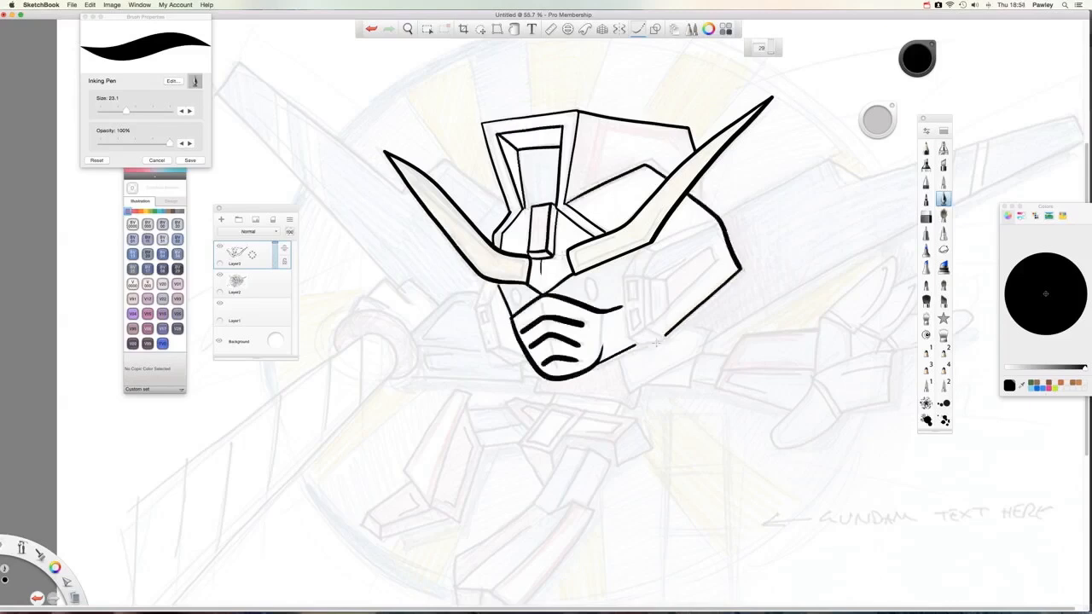
Step: Ink the angular ear guards on both sides of the face mask
{"action": "left_click_drag", "start_coordinate": [715, 220], "coordinate": [640, 249]}
{"action": "mouse_move", "coordinate": [641, 255]}
{"action": "left_mouse_down"}
{"action": "mouse_move", "coordinate": [713, 227]}
{"action": "mouse_move", "coordinate": [648, 333]}
{"action": "left_mouse_up"}
{"action": "mouse_move", "coordinate": [640, 249]}
{"action": "left_mouse_down"}
{"action": "mouse_move", "coordinate": [624, 271]}
{"action": "mouse_move", "coordinate": [629, 328]}
{"action": "left_mouse_up"}
{"action": "mouse_move", "coordinate": [629, 327]}
{"action": "left_mouse_down"}
{"action": "mouse_move", "coordinate": [665, 338]}
{"action": "mouse_move", "coordinate": [645, 343]}
{"action": "left_mouse_up"}
{"action": "left_click_drag", "start_coordinate": [503, 285], "coordinate": [477, 305]}
{"action": "left_click_drag", "start_coordinate": [477, 307], "coordinate": [490, 351]}
{"action": "left_click_drag", "start_coordinate": [489, 351], "coordinate": [527, 364]}
{"action": "left_click_drag", "start_coordinate": [481, 302], "coordinate": [505, 348]}
Step: Add thin inner accent lines along the helmet's upper panel and the larger ear guard
{"action": "mouse_move", "coordinate": [578, 119]}
{"action": "left_mouse_down"}
{"action": "mouse_move", "coordinate": [582, 190]}
{"action": "mouse_move", "coordinate": [682, 130]}
{"action": "left_mouse_up"}
{"action": "left_click_drag", "start_coordinate": [671, 254], "coordinate": [718, 232]}
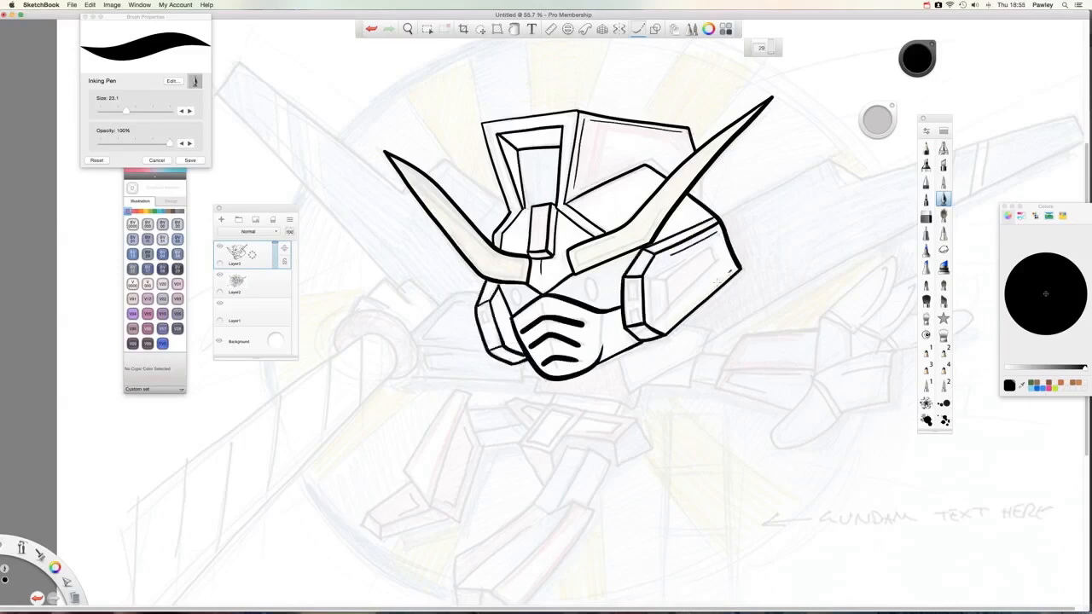
{"action": "left_click_drag", "start_coordinate": [679, 316], "coordinate": [727, 275]}
Step: Ink the cheek line, the chest below the mask and the shoulder armour under the larger ear guard
{"action": "left_click_drag", "start_coordinate": [604, 312], "coordinate": [604, 335]}
{"action": "left_click_drag", "start_coordinate": [535, 375], "coordinate": [535, 394]}
{"action": "left_click_drag", "start_coordinate": [535, 394], "coordinate": [638, 411]}
{"action": "mouse_move", "coordinate": [616, 357]}
{"action": "left_mouse_down"}
{"action": "mouse_move", "coordinate": [636, 412]}
{"action": "mouse_move", "coordinate": [706, 348]}
{"action": "left_mouse_up"}
{"action": "left_click_drag", "start_coordinate": [685, 322], "coordinate": [708, 339]}
{"action": "left_click_drag", "start_coordinate": [645, 383], "coordinate": [693, 386]}
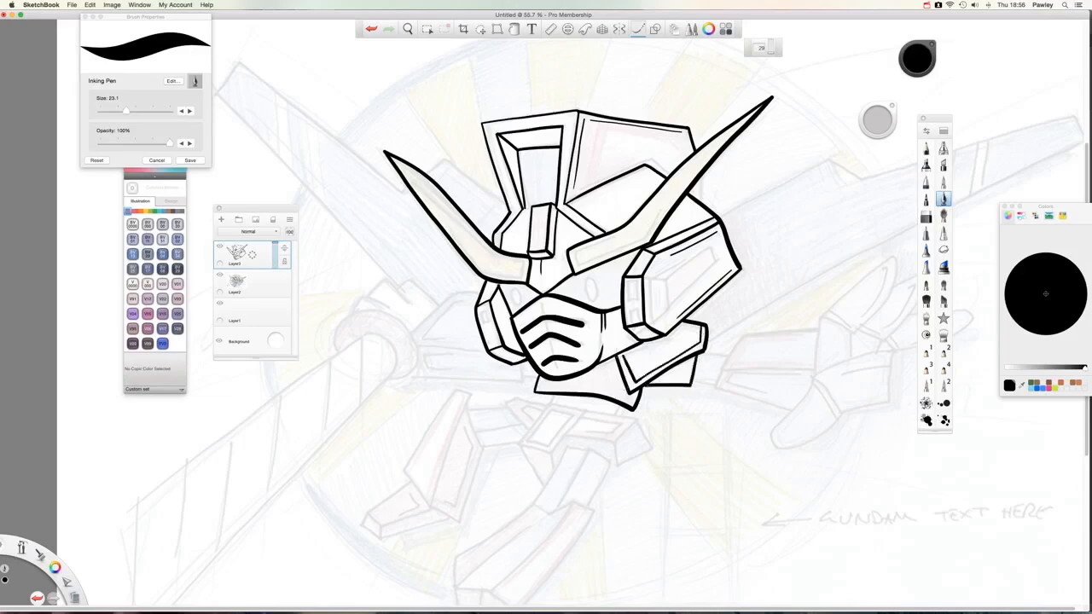
Step: Ink the sword arm's forearm armour and clenched fist, and preview the canvas without the interface
{"action": "left_click_drag", "start_coordinate": [424, 317], "coordinate": [478, 299]}
{"action": "left_click_drag", "start_coordinate": [415, 348], "coordinate": [464, 349]}
{"action": "left_click_drag", "start_coordinate": [405, 376], "coordinate": [519, 382]}
{"action": "mouse_move", "coordinate": [353, 313]}
{"action": "left_mouse_down"}
{"action": "mouse_move", "coordinate": [426, 292]}
{"action": "mouse_move", "coordinate": [426, 313]}
{"action": "mouse_move", "coordinate": [466, 341]}
{"action": "left_mouse_up"}
{"action": "key", "text": "Tab"}
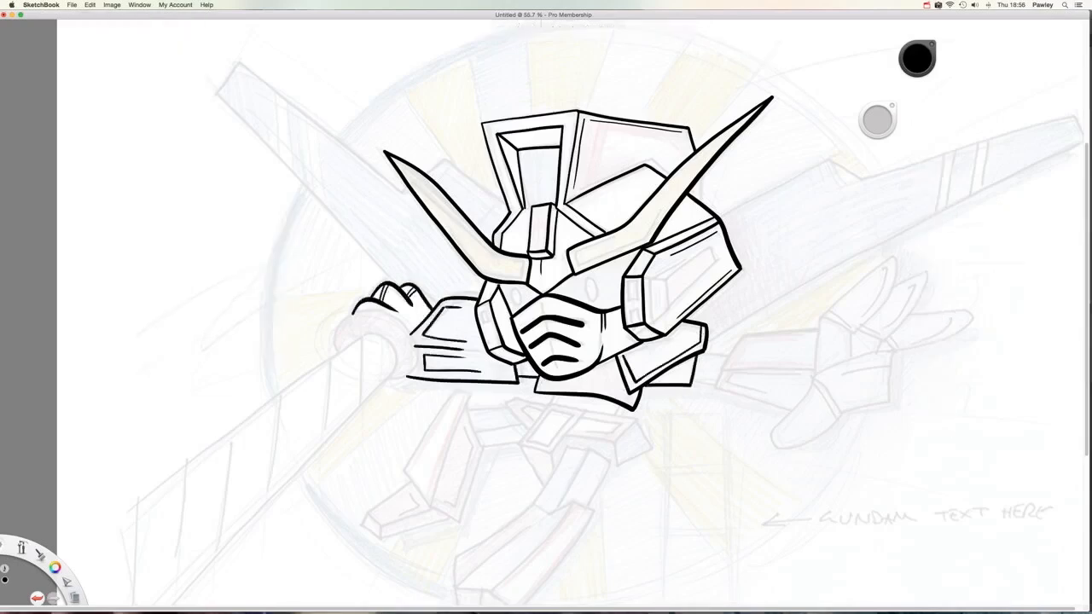
{"action": "key", "text": "Tab"}
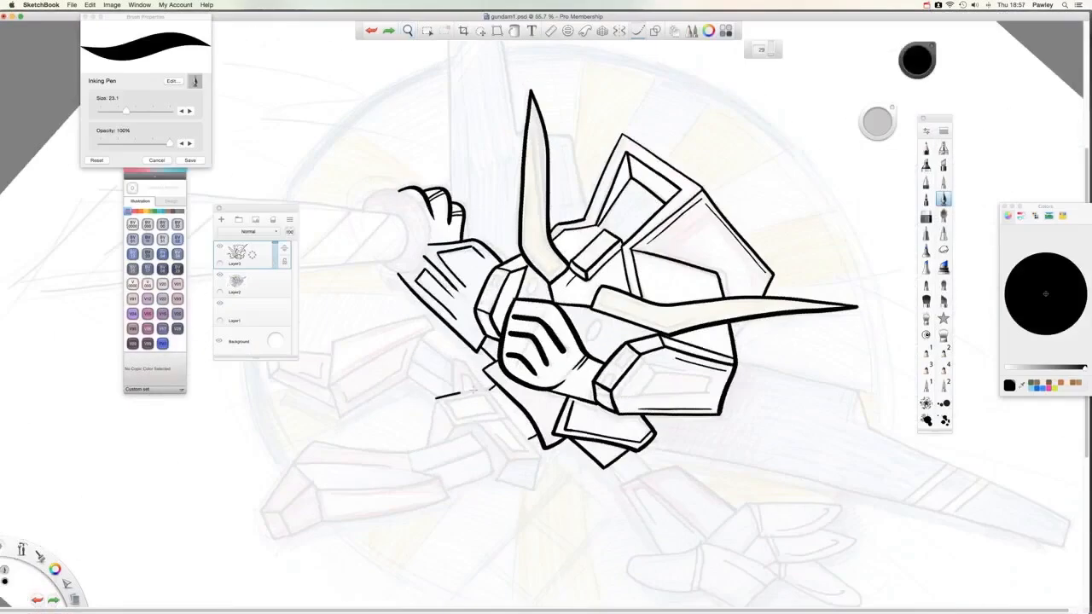
Step: Ink the rectangular belt buckle with its inner frame on the rotated canvas
{"action": "left_click_drag", "start_coordinate": [490, 389], "coordinate": [510, 417]}
{"action": "left_click_drag", "start_coordinate": [510, 416], "coordinate": [454, 429]}
{"action": "left_click_drag", "start_coordinate": [436, 399], "coordinate": [491, 388]}
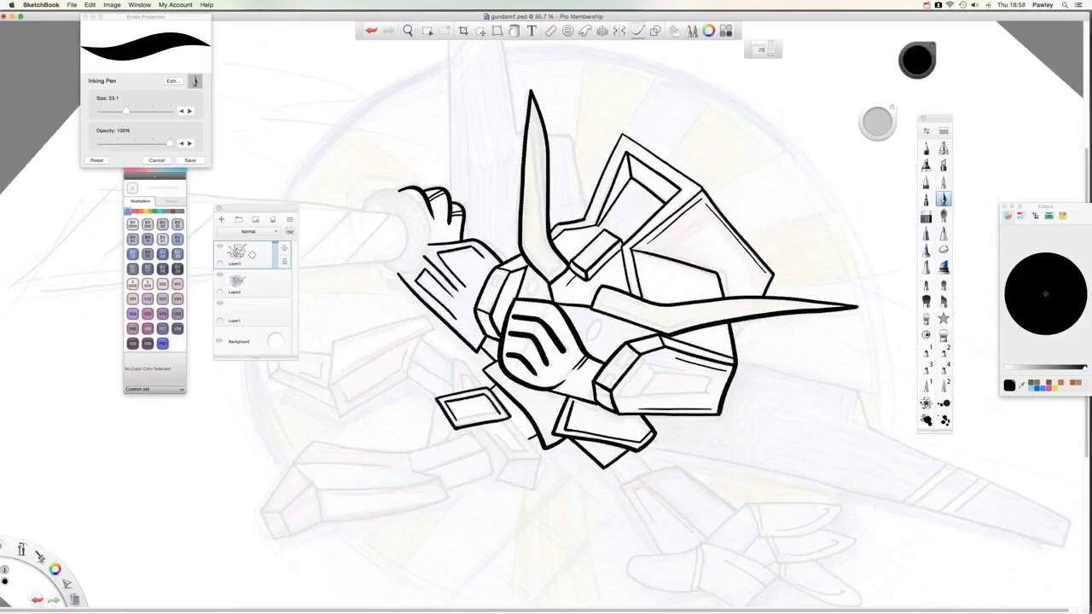
{"action": "left_click_drag", "start_coordinate": [453, 420], "coordinate": [501, 413]}
Step: Ink the belt and hip armour plates around the buckle
{"action": "left_click_drag", "start_coordinate": [435, 396], "coordinate": [431, 447]}
{"action": "left_click_drag", "start_coordinate": [454, 382], "coordinate": [460, 362]}
{"action": "left_click_drag", "start_coordinate": [461, 361], "coordinate": [476, 396]}
{"action": "left_click_drag", "start_coordinate": [509, 459], "coordinate": [539, 458]}
{"action": "mouse_move", "coordinate": [479, 425]}
{"action": "left_mouse_down"}
{"action": "mouse_move", "coordinate": [513, 457]}
{"action": "mouse_move", "coordinate": [539, 459]}
{"action": "left_mouse_up"}
{"action": "mouse_move", "coordinate": [539, 460]}
{"action": "left_mouse_down"}
{"action": "mouse_move", "coordinate": [533, 489]}
{"action": "mouse_move", "coordinate": [496, 479]}
{"action": "left_mouse_up"}
{"action": "left_click_drag", "start_coordinate": [497, 480], "coordinate": [522, 487]}
Step: Ink the extended leg's thigh, shin armour and foot
{"action": "mouse_move", "coordinate": [573, 365]}
{"action": "left_mouse_down"}
{"action": "mouse_move", "coordinate": [546, 421]}
{"action": "mouse_move", "coordinate": [569, 422]}
{"action": "left_mouse_up"}
{"action": "mouse_move", "coordinate": [617, 373]}
{"action": "left_mouse_down"}
{"action": "mouse_move", "coordinate": [599, 417]}
{"action": "mouse_move", "coordinate": [539, 436]}
{"action": "left_mouse_up"}
{"action": "mouse_move", "coordinate": [599, 418]}
{"action": "left_mouse_down"}
{"action": "mouse_move", "coordinate": [605, 440]}
{"action": "mouse_move", "coordinate": [588, 503]}
{"action": "left_mouse_up"}
{"action": "left_click_drag", "start_coordinate": [579, 436], "coordinate": [522, 507]}
{"action": "left_click_drag", "start_coordinate": [537, 417], "coordinate": [471, 481]}
{"action": "mouse_move", "coordinate": [476, 486]}
{"action": "left_mouse_down"}
{"action": "mouse_move", "coordinate": [537, 512]}
{"action": "mouse_move", "coordinate": [533, 563]}
{"action": "left_mouse_up"}
{"action": "mouse_move", "coordinate": [477, 513]}
{"action": "left_mouse_down"}
{"action": "mouse_move", "coordinate": [488, 570]}
{"action": "mouse_move", "coordinate": [531, 558]}
{"action": "mouse_move", "coordinate": [510, 548]}
{"action": "left_mouse_up"}
{"action": "left_click_drag", "start_coordinate": [527, 530], "coordinate": [530, 553]}
{"action": "left_click_drag", "start_coordinate": [481, 519], "coordinate": [490, 554]}
Step: Ink the bent leg's thigh, shin armour and pointed foot
{"action": "left_click_drag", "start_coordinate": [469, 332], "coordinate": [510, 327]}
{"action": "left_click_drag", "start_coordinate": [477, 356], "coordinate": [530, 344]}
{"action": "left_click_drag", "start_coordinate": [488, 370], "coordinate": [525, 359]}
{"action": "left_click_drag", "start_coordinate": [473, 319], "coordinate": [452, 416]}
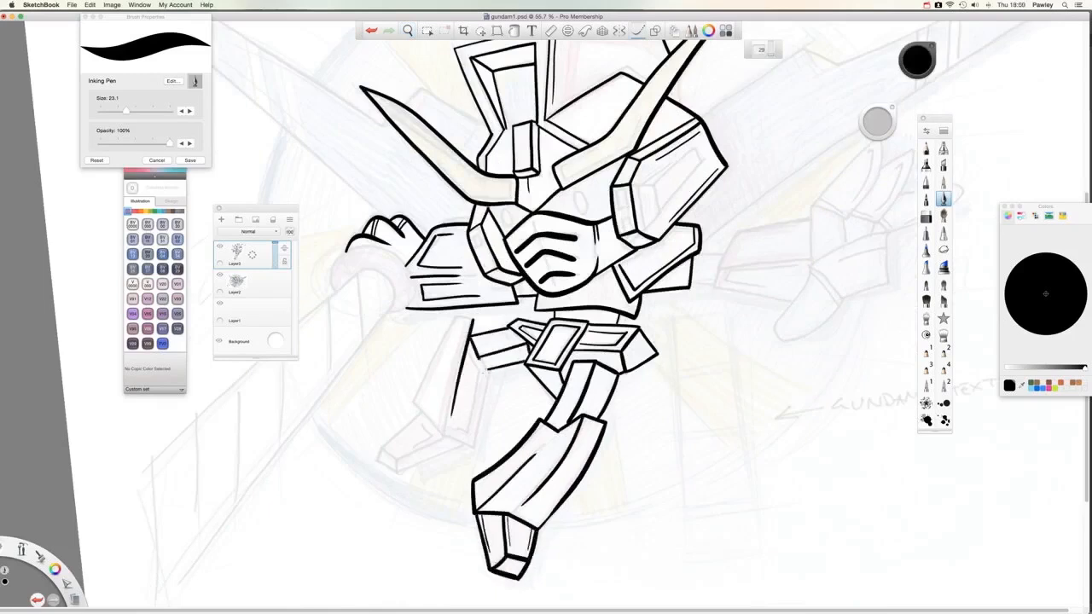
{"action": "left_click_drag", "start_coordinate": [488, 359], "coordinate": [471, 447]}
{"action": "mouse_move", "coordinate": [468, 317]}
{"action": "left_mouse_down"}
{"action": "mouse_move", "coordinate": [407, 413]}
{"action": "mouse_move", "coordinate": [460, 442]}
{"action": "left_mouse_up"}
{"action": "mouse_move", "coordinate": [415, 413]}
{"action": "left_mouse_down"}
{"action": "mouse_move", "coordinate": [380, 452]}
{"action": "mouse_move", "coordinate": [389, 467]}
{"action": "left_mouse_up"}
{"action": "left_click_drag", "start_coordinate": [389, 466], "coordinate": [464, 435]}
{"action": "left_click_drag", "start_coordinate": [467, 319], "coordinate": [450, 414]}
{"action": "left_click", "coordinate": [926, 4]}
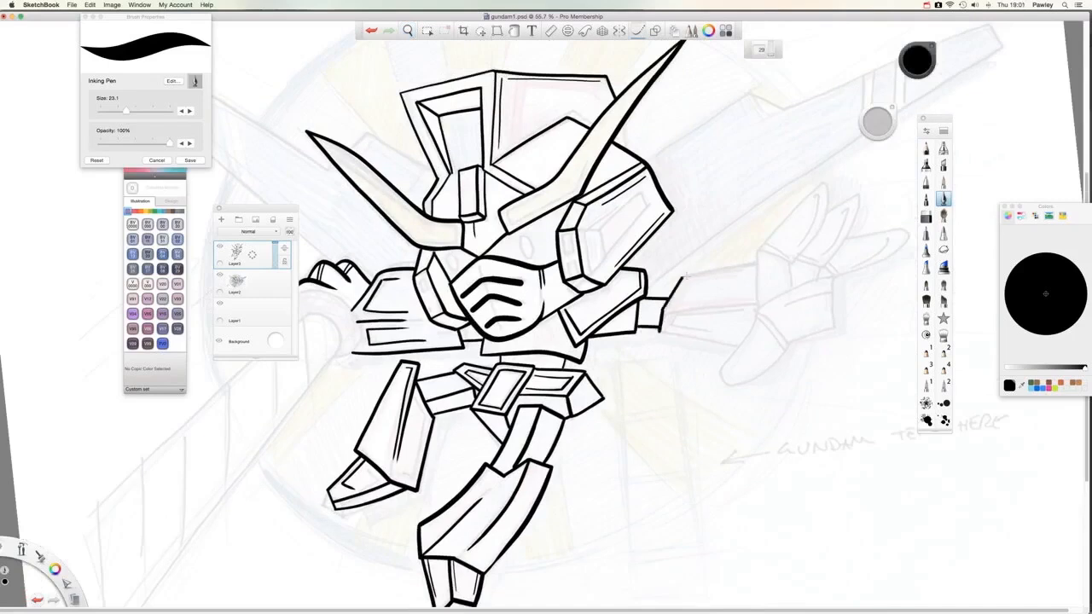
Step: Ink the forearm armour of the outstretched arm
{"action": "left_click_drag", "start_coordinate": [665, 282], "coordinate": [754, 267]}
{"action": "left_click_drag", "start_coordinate": [662, 311], "coordinate": [754, 303]}
{"action": "left_click_drag", "start_coordinate": [659, 331], "coordinate": [738, 346]}
Step: Ink the open hand with its thumb, palm, fingers and knuckle joints
{"action": "left_click_drag", "start_coordinate": [824, 183], "coordinate": [756, 256]}
{"action": "left_click_drag", "start_coordinate": [753, 257], "coordinate": [723, 375]}
{"action": "mouse_move", "coordinate": [723, 381]}
{"action": "left_mouse_down"}
{"action": "mouse_move", "coordinate": [771, 365]}
{"action": "mouse_move", "coordinate": [836, 283]}
{"action": "left_mouse_up"}
{"action": "left_click_drag", "start_coordinate": [759, 349], "coordinate": [780, 319]}
{"action": "left_click_drag", "start_coordinate": [805, 249], "coordinate": [827, 182]}
{"action": "left_click_drag", "start_coordinate": [831, 195], "coordinate": [858, 213]}
{"action": "left_click_drag", "start_coordinate": [807, 278], "coordinate": [902, 230]}
{"action": "mouse_move", "coordinate": [765, 301]}
{"action": "left_mouse_down"}
{"action": "mouse_move", "coordinate": [904, 247]}
{"action": "mouse_move", "coordinate": [834, 292]}
{"action": "left_mouse_up"}
{"action": "left_click_drag", "start_coordinate": [795, 229], "coordinate": [822, 209]}
{"action": "left_click_drag", "start_coordinate": [810, 261], "coordinate": [828, 247]}
{"action": "left_click_drag", "start_coordinate": [828, 237], "coordinate": [846, 217]}
{"action": "mouse_move", "coordinate": [869, 234]}
{"action": "left_mouse_down"}
{"action": "mouse_move", "coordinate": [879, 257]}
{"action": "mouse_move", "coordinate": [851, 247]}
{"action": "left_mouse_up"}
Step: Ink the outlines of both wings behind the figure, using the ruler guide for the straight edges
{"action": "scroll", "coordinate": [695, 222], "scroll_direction": "down", "scroll_amount": 3}
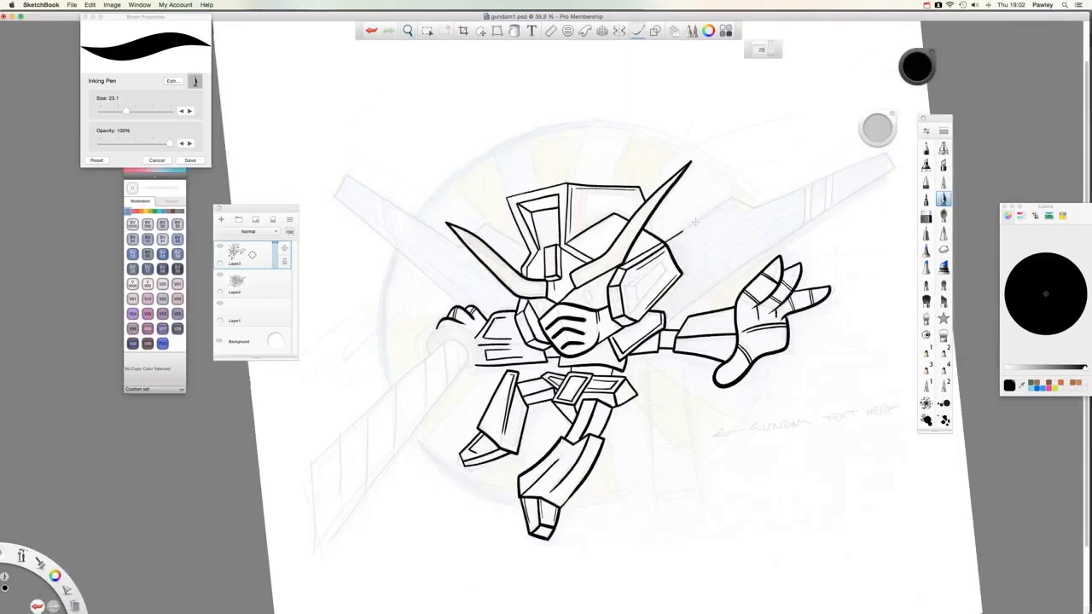
{"action": "left_click_drag", "start_coordinate": [683, 232], "coordinate": [754, 206]}
{"action": "left_click_drag", "start_coordinate": [754, 207], "coordinate": [898, 167]}
{"action": "mouse_move", "coordinate": [346, 175]}
{"action": "left_mouse_down"}
{"action": "mouse_move", "coordinate": [466, 247]}
{"action": "mouse_move", "coordinate": [527, 220]}
{"action": "left_mouse_up"}
{"action": "left_click_drag", "start_coordinate": [332, 194], "coordinate": [467, 294]}
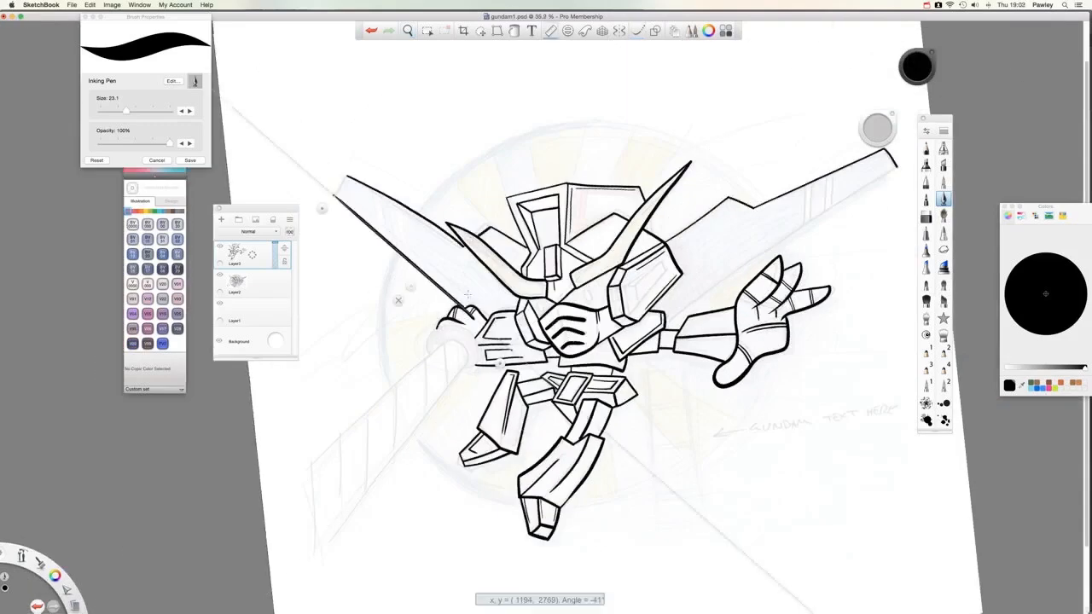
{"action": "left_click_drag", "start_coordinate": [346, 176], "coordinate": [336, 194]}
{"action": "left_click_drag", "start_coordinate": [667, 326], "coordinate": [895, 169]}
Step: Ink the cross stripes near the tips of both wings
{"action": "left_click_drag", "start_coordinate": [370, 190], "coordinate": [378, 230]}
{"action": "left_click_drag", "start_coordinate": [382, 195], "coordinate": [408, 258]}
{"action": "left_click_drag", "start_coordinate": [805, 181], "coordinate": [800, 232]}
{"action": "left_click_drag", "start_coordinate": [825, 176], "coordinate": [817, 221]}
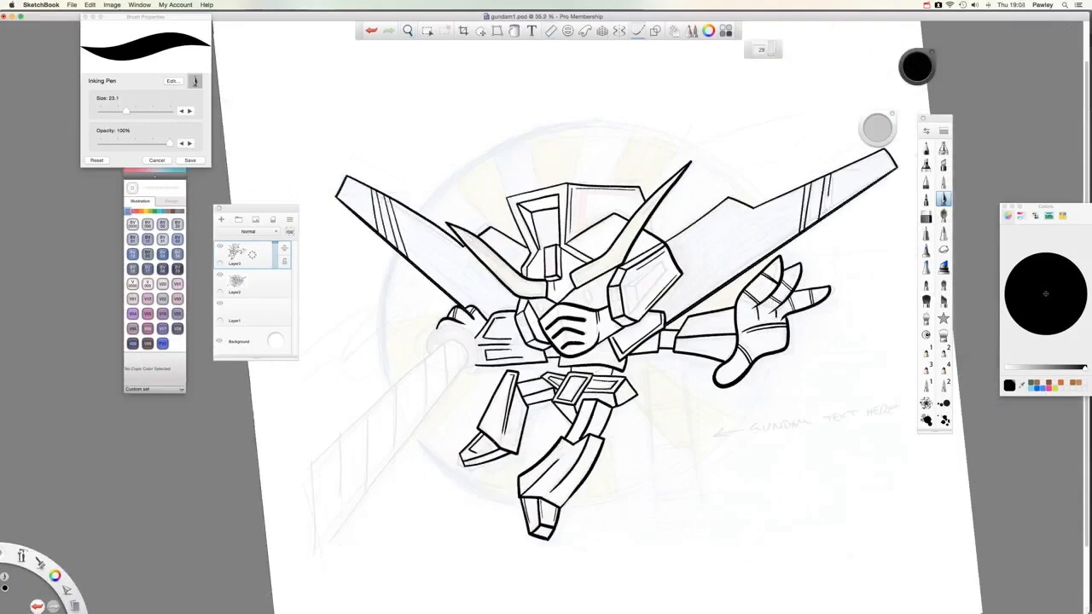
Step: Ink the round sword guard with the ellipse guide and the segmented blade on a new layer, and save the file
{"action": "key", "text": "ctrl+z"}
{"action": "key", "text": "e"}
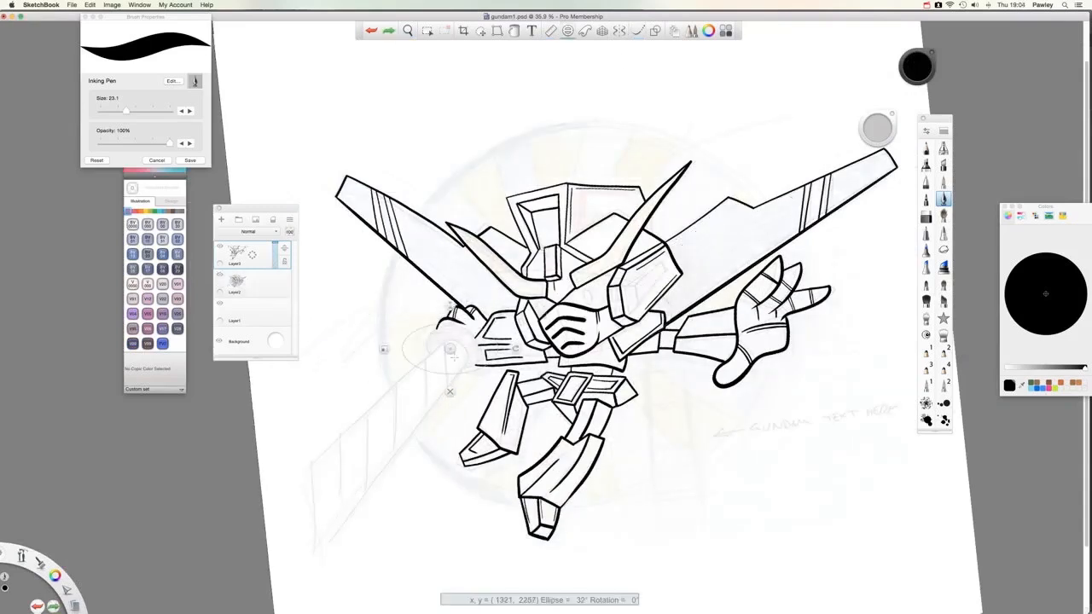
{"action": "left_click", "coordinate": [221, 219]}
{"action": "left_click_drag", "start_coordinate": [417, 350], "coordinate": [310, 465]}
{"action": "left_click_drag", "start_coordinate": [452, 358], "coordinate": [317, 559]}
{"action": "mouse_move", "coordinate": [311, 465]}
{"action": "left_mouse_down"}
{"action": "mouse_move", "coordinate": [317, 559]}
{"action": "mouse_move", "coordinate": [340, 525]}
{"action": "left_mouse_up"}
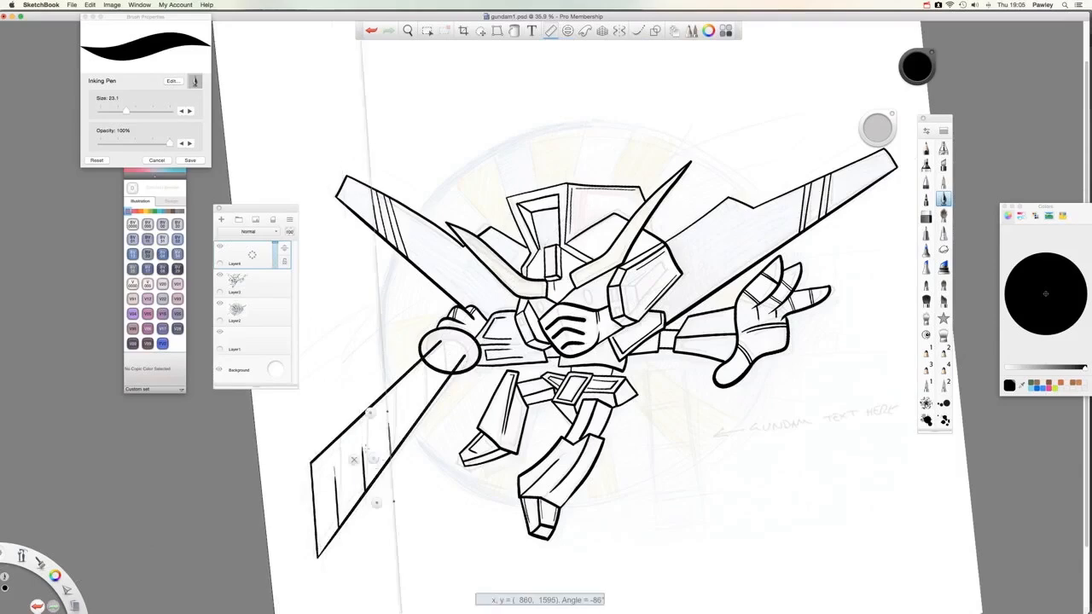
{"action": "mouse_move", "coordinate": [422, 328]}
{"action": "left_mouse_down"}
{"action": "mouse_move", "coordinate": [465, 371]}
{"action": "mouse_move", "coordinate": [435, 362]}
{"action": "left_mouse_up"}
{"action": "key", "text": "super+s"}
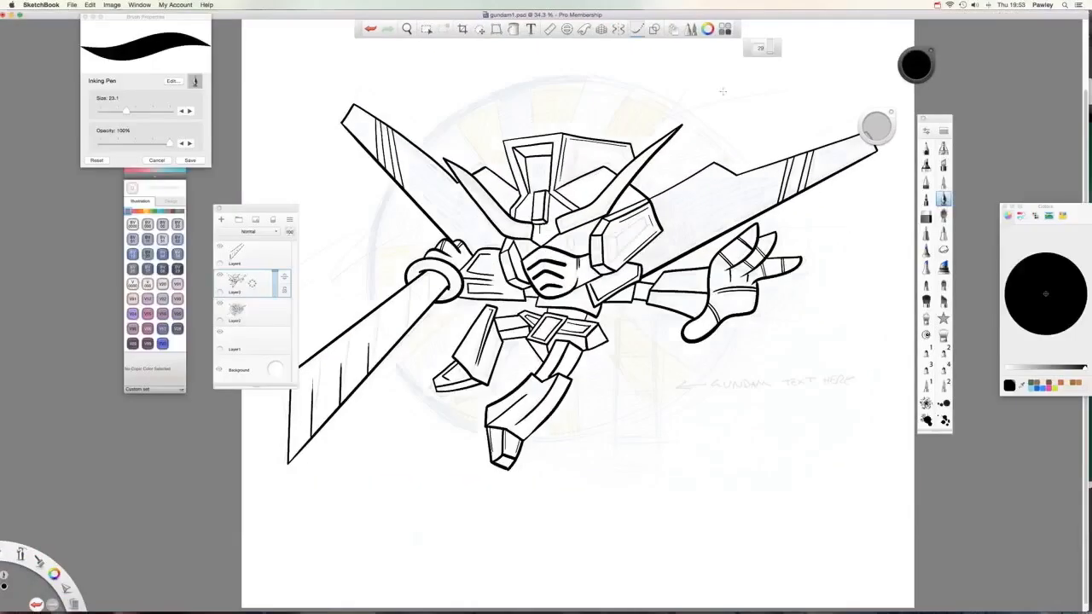
Step: Add thinner accent lines to the larger ear guard, the wings and the outstretched forearm on the figure's line layer
{"action": "mouse_move", "coordinate": [605, 237]}
{"action": "left_mouse_down"}
{"action": "mouse_move", "coordinate": [623, 268]}
{"action": "mouse_move", "coordinate": [649, 260]}
{"action": "left_mouse_up"}
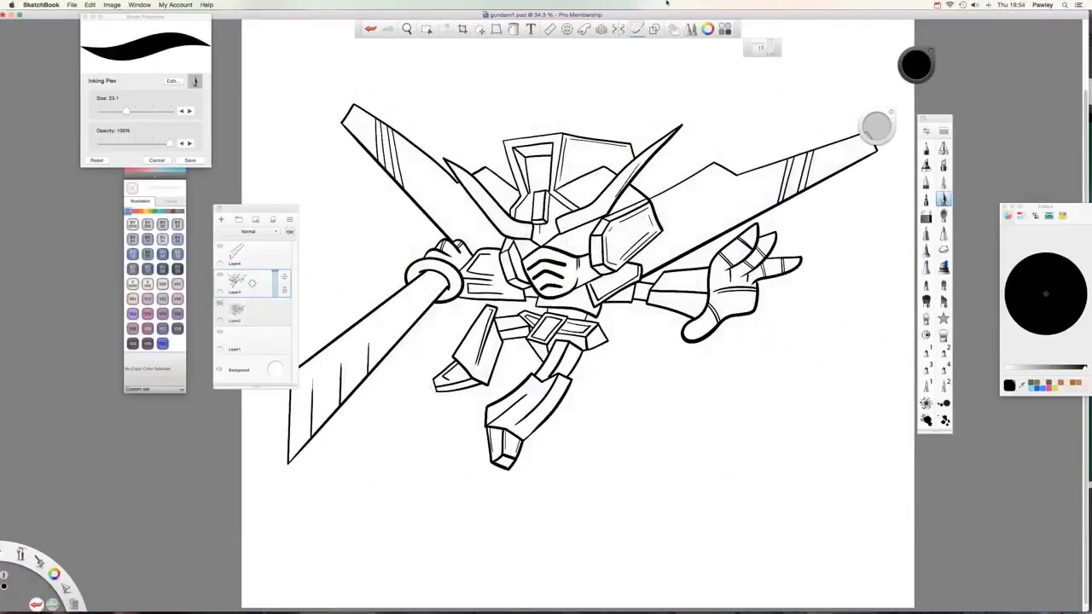
{"action": "key", "text": "super+z"}
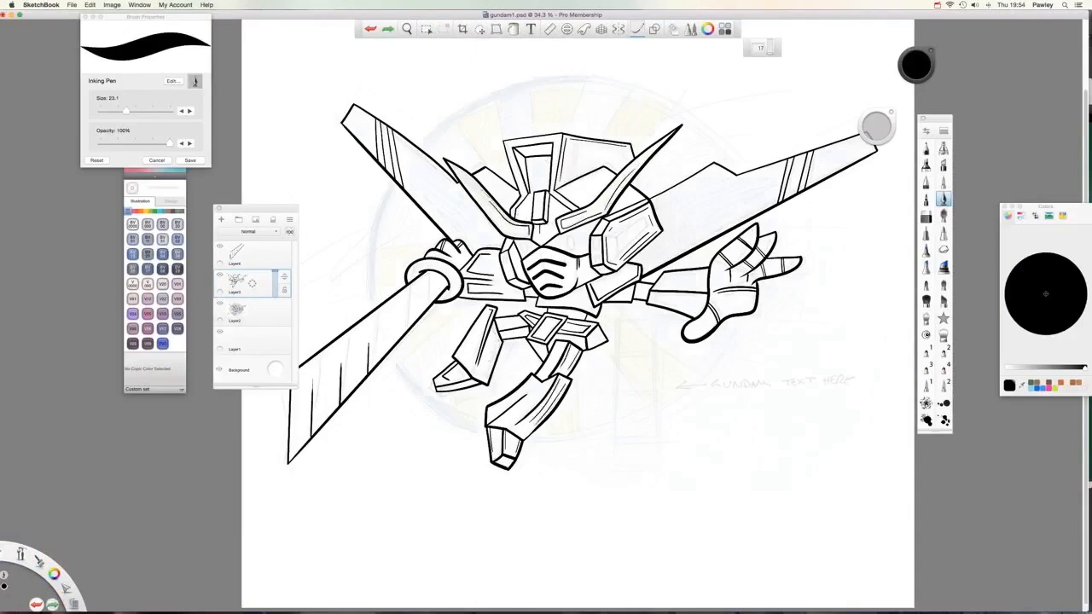
{"action": "left_click_drag", "start_coordinate": [672, 253], "coordinate": [760, 205]}
{"action": "left_click_drag", "start_coordinate": [662, 198], "coordinate": [730, 170]}
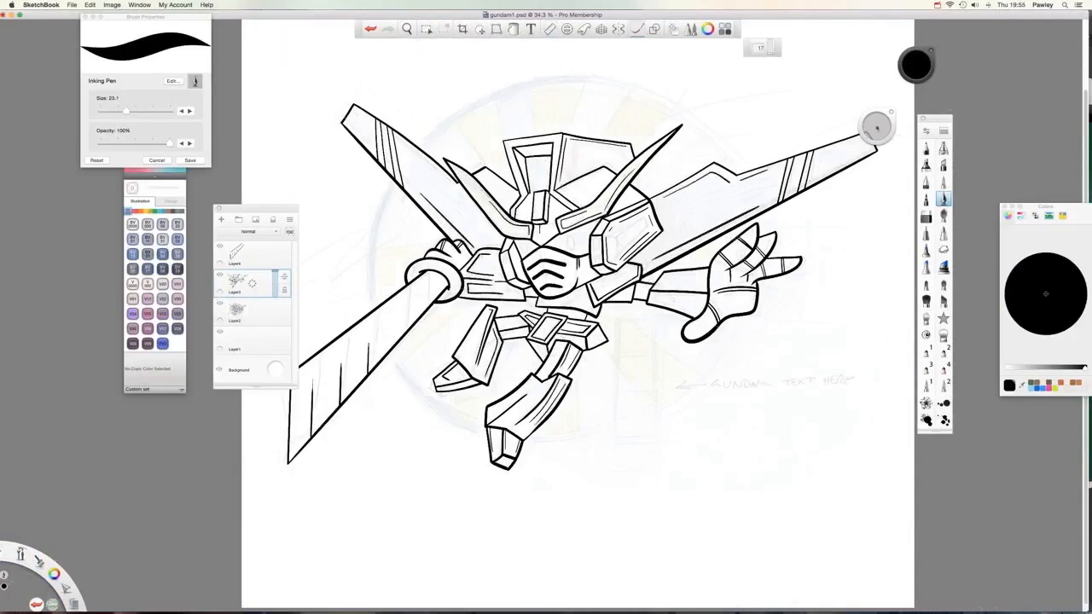
{"action": "mouse_move", "coordinate": [653, 300]}
{"action": "left_mouse_down"}
{"action": "mouse_move", "coordinate": [691, 295]}
{"action": "mouse_move", "coordinate": [703, 274]}
{"action": "left_mouse_up"}
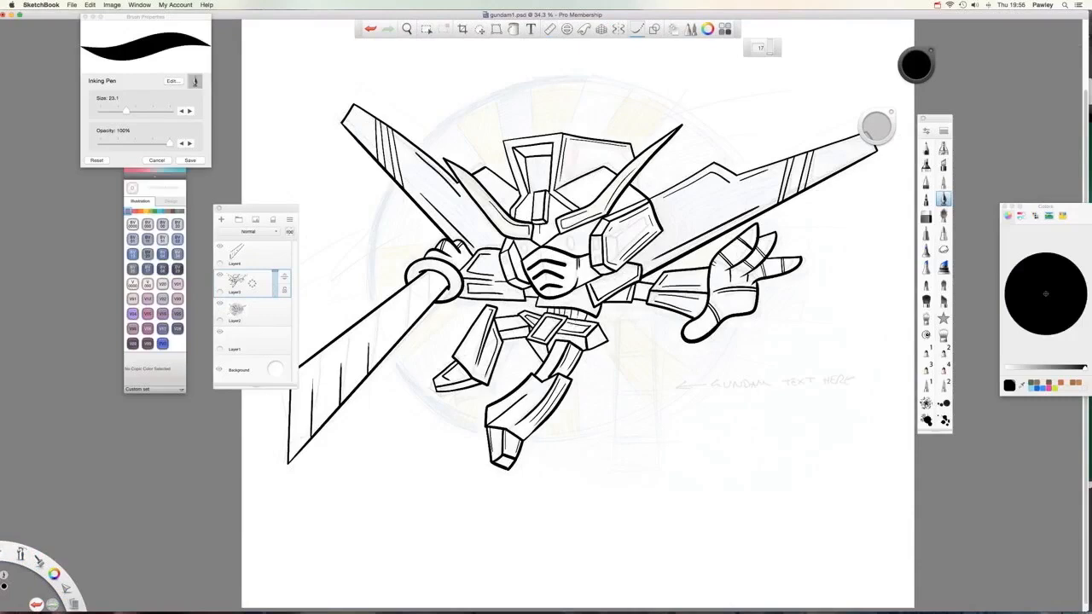
Step: Add accent lines to the helmet, the open hand's palm and thumb, and the sword blade
{"action": "left_click_drag", "start_coordinate": [571, 189], "coordinate": [599, 173]}
{"action": "left_click_drag", "start_coordinate": [714, 291], "coordinate": [755, 291]}
{"action": "left_click_drag", "start_coordinate": [687, 334], "coordinate": [715, 315]}
{"action": "left_click_drag", "start_coordinate": [387, 336], "coordinate": [441, 278]}
Step: Ink the round eyes with the ellipse guide and outline the area above the face mask
{"action": "left_click", "coordinate": [566, 29]}
{"action": "left_click_drag", "start_coordinate": [570, 233], "coordinate": [573, 250]}
{"action": "left_click_drag", "start_coordinate": [571, 243], "coordinate": [524, 247]}
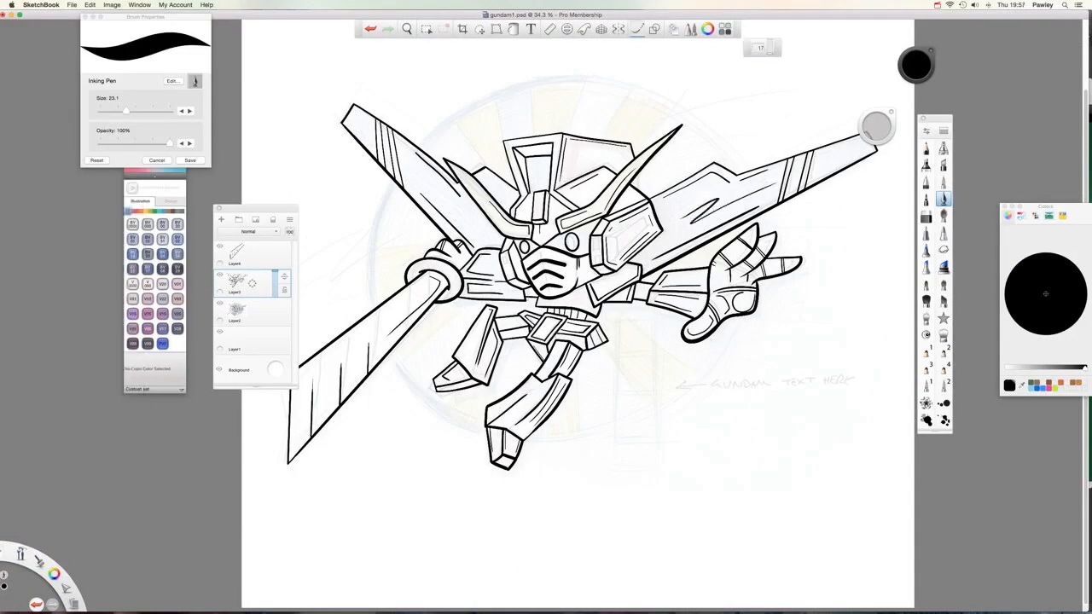
Step: Add remaining detail lines to the belt, elbow, neck and helmet, and hide the sketch layer to check the line art
{"action": "left_click_drag", "start_coordinate": [504, 329], "coordinate": [529, 325]}
{"action": "left_click_drag", "start_coordinate": [645, 284], "coordinate": [638, 303]}
{"action": "left_click_drag", "start_coordinate": [527, 288], "coordinate": [533, 300]}
{"action": "left_click", "coordinate": [219, 304]}
{"action": "left_click_drag", "start_coordinate": [481, 167], "coordinate": [509, 191]}
{"action": "left_click_drag", "start_coordinate": [532, 161], "coordinate": [550, 160]}
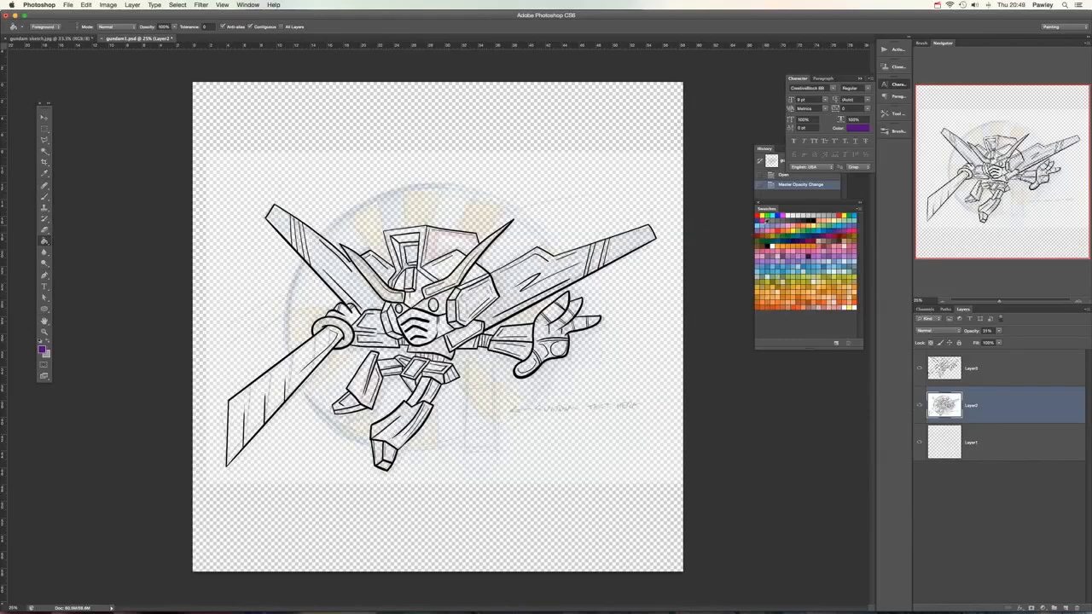
Step: In Photoshop, raise the sketch layer's opacity to 100% in gundam1.psd
{"action": "key", "text": "super+plus"}
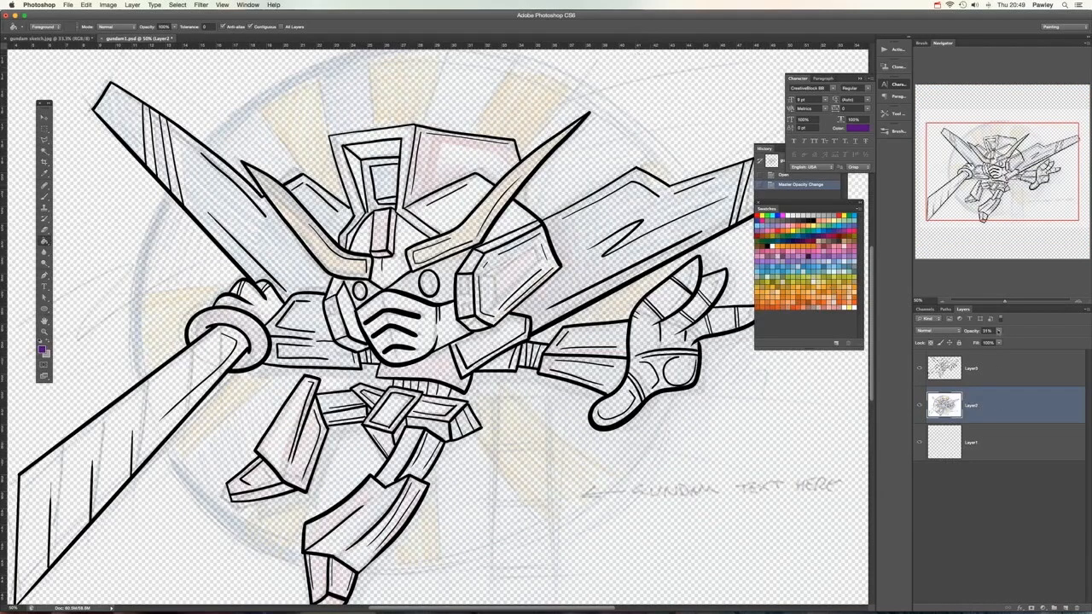
{"action": "left_click", "coordinate": [998, 330]}
{"action": "left_click_drag", "start_coordinate": [1028, 341], "coordinate": [1030, 340]}
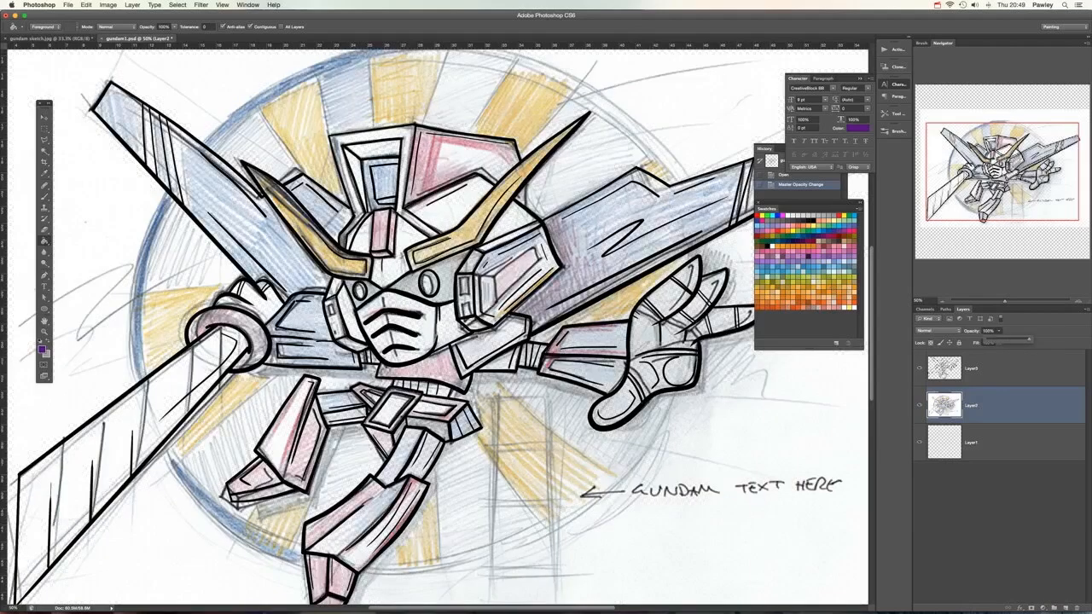
Step: Toggle the line art layer's visibility to compare it with the sketch, and hide the coloured sketch layer
{"action": "left_click", "coordinate": [920, 368]}
{"action": "left_click", "coordinate": [920, 367]}
{"action": "left_click", "coordinate": [920, 405]}
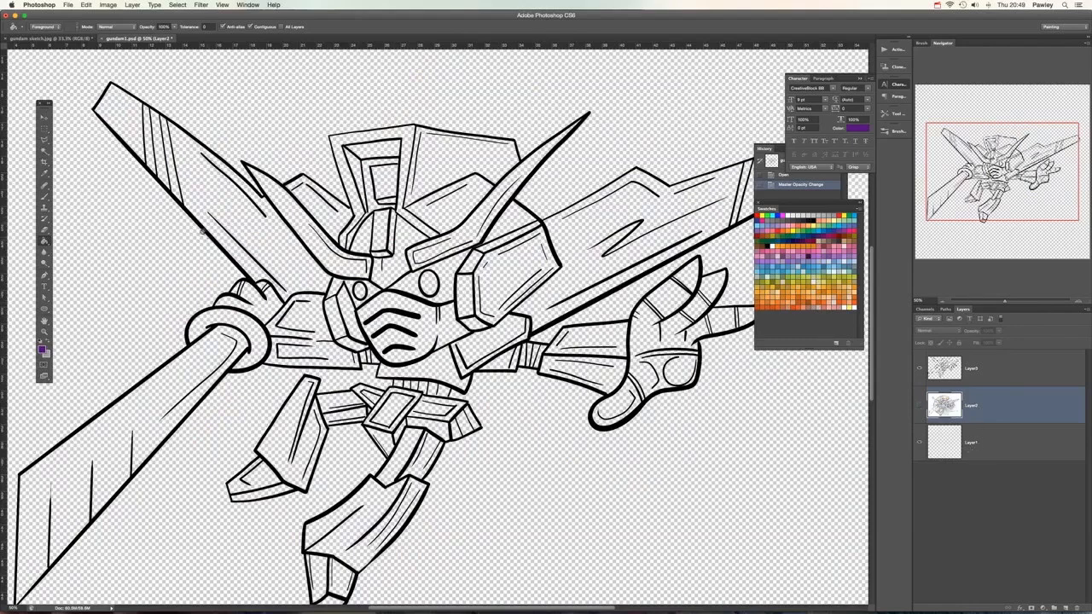
Step: Select the empty area around the line art with the Magic Wand and invert the selection to the figure
{"action": "left_click", "coordinate": [44, 151]}
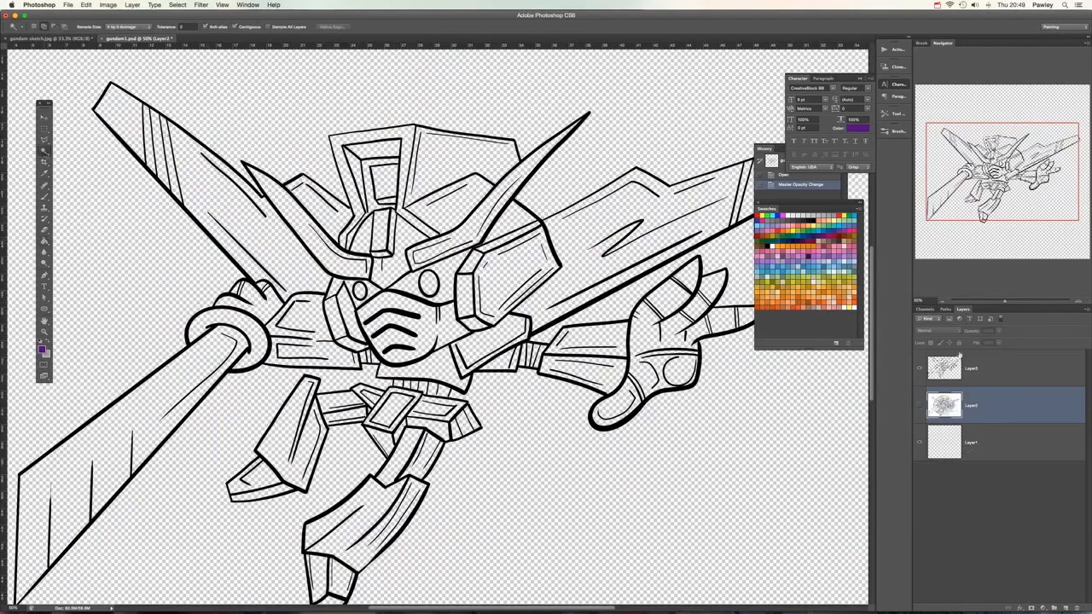
{"action": "left_click", "coordinate": [964, 368]}
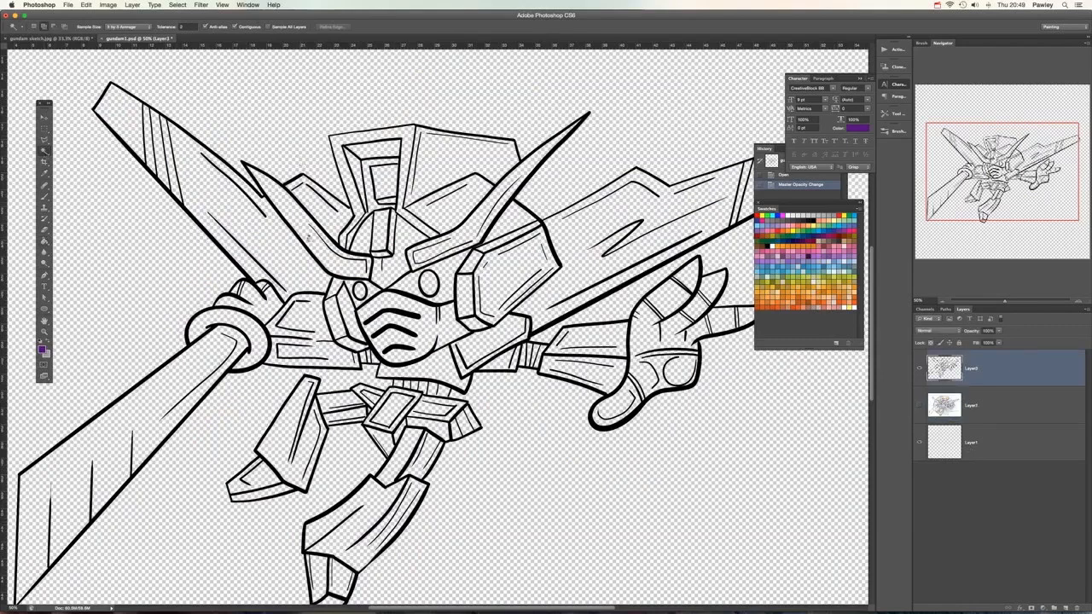
{"action": "left_click", "coordinate": [313, 298]}
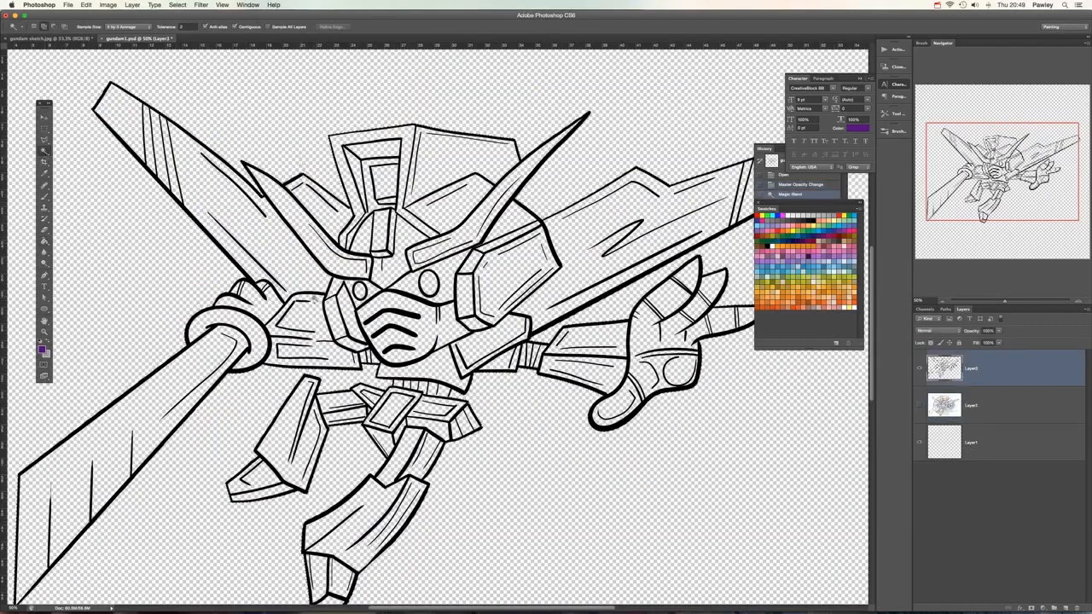
{"action": "left_click", "coordinate": [177, 5]}
{"action": "left_click", "coordinate": [192, 44]}
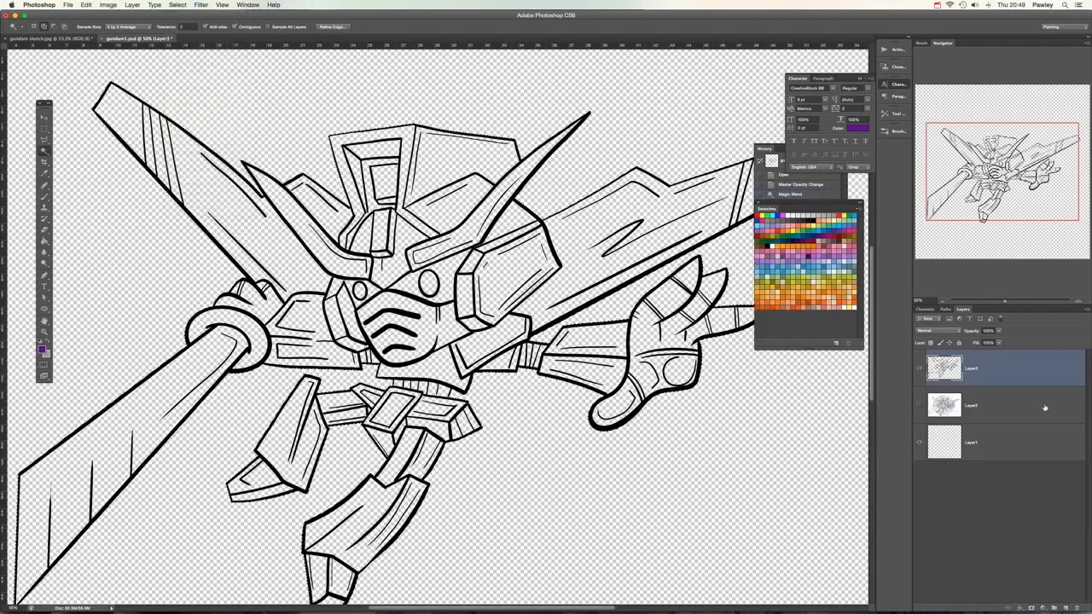
Step: Fill the selected figure with white on a new layer between the line art and the sketch
{"action": "left_click", "coordinate": [981, 405]}
{"action": "left_click", "coordinate": [1063, 607]}
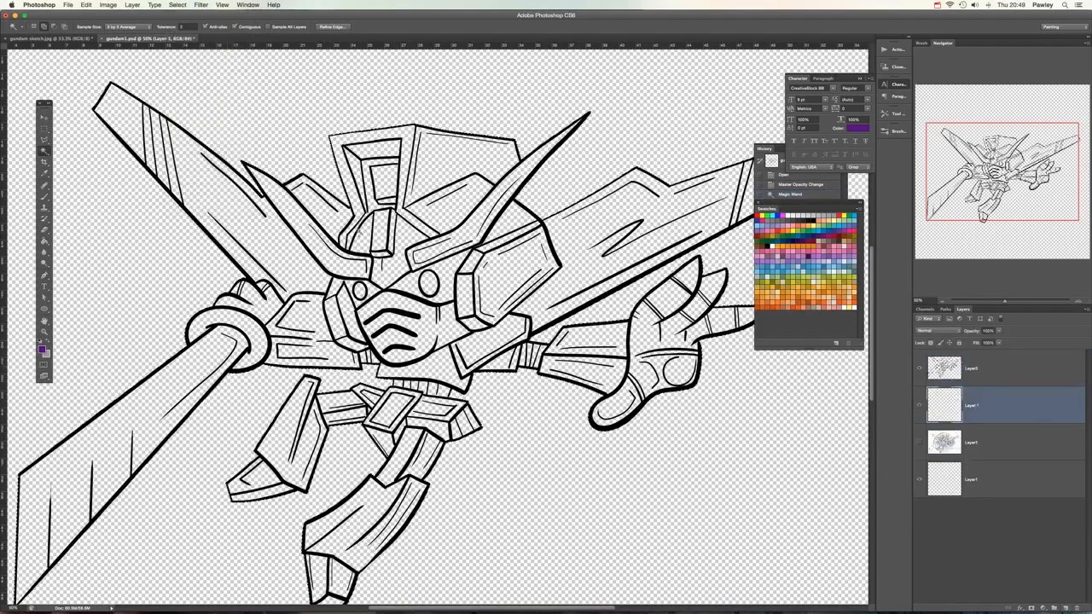
{"action": "left_click", "coordinate": [41, 348]}
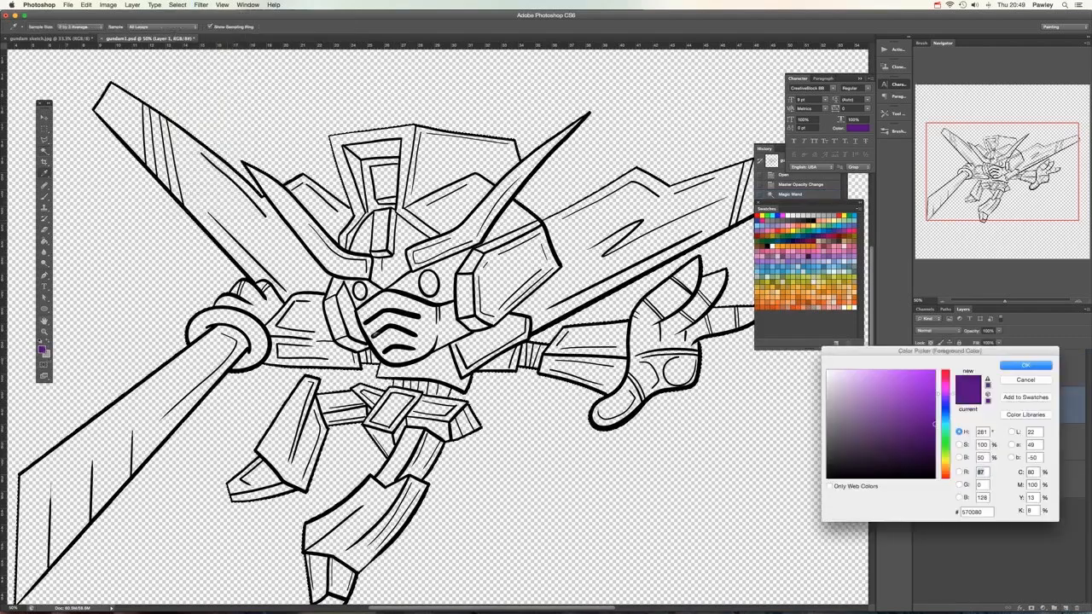
{"action": "left_click", "coordinate": [834, 384]}
{"action": "left_click", "coordinate": [1025, 364]}
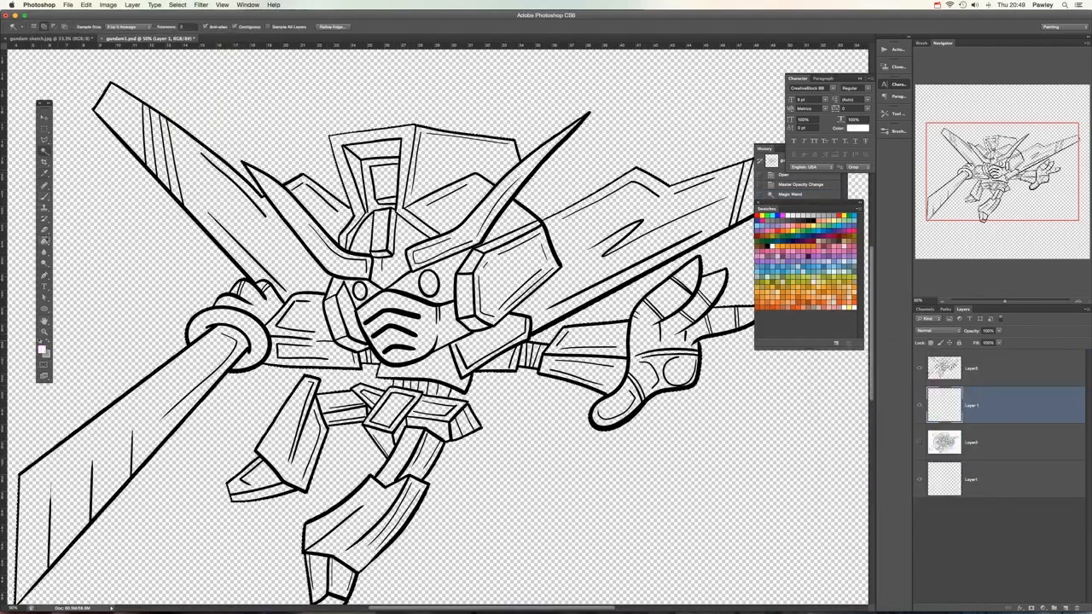
{"action": "left_click", "coordinate": [45, 241]}
{"action": "left_click", "coordinate": [188, 476]}
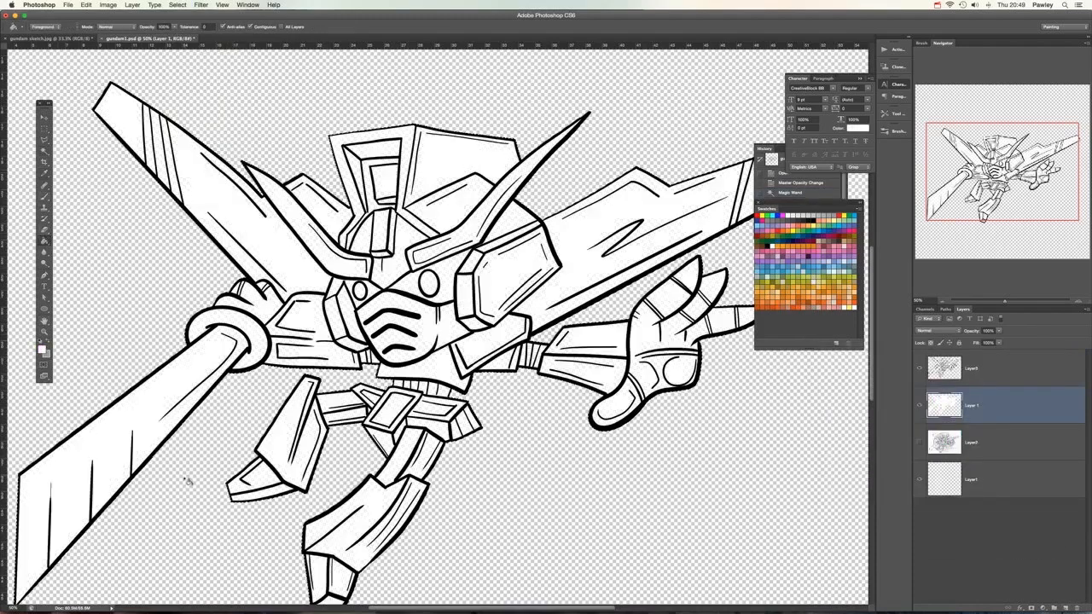
{"action": "key", "text": "super+shift+i"}
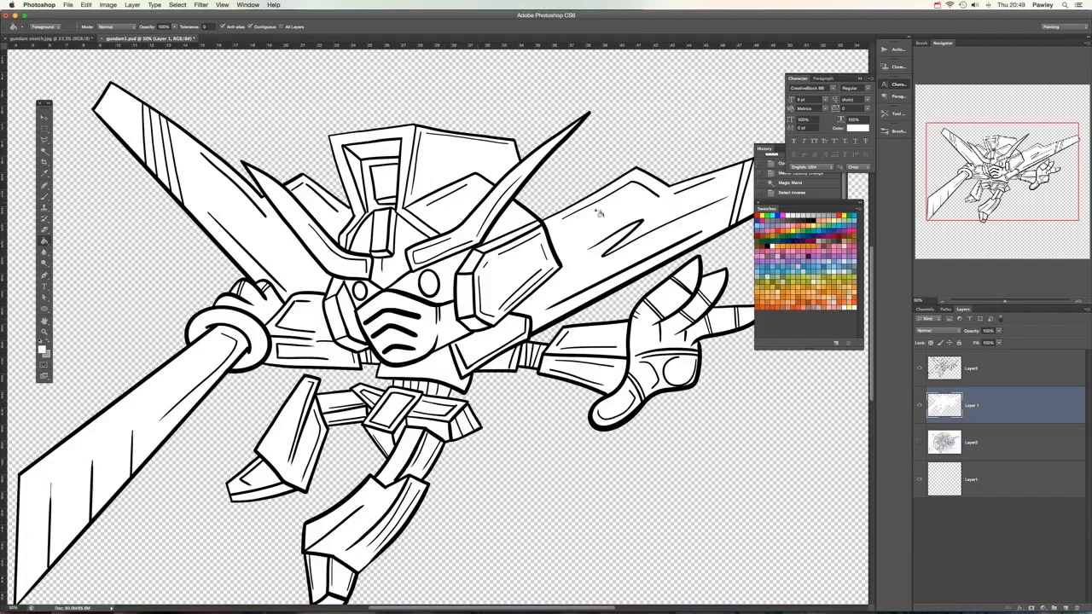
Step: Rename the white fill layer as white and the line art layer as black
{"action": "left_click", "coordinate": [977, 369]}
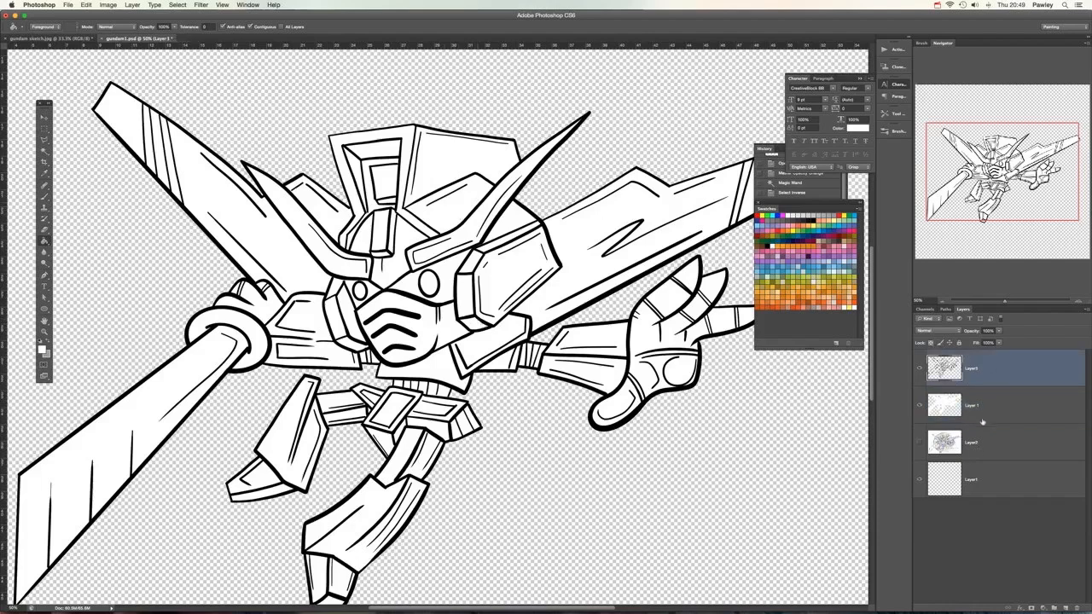
{"action": "left_click", "coordinate": [974, 415]}
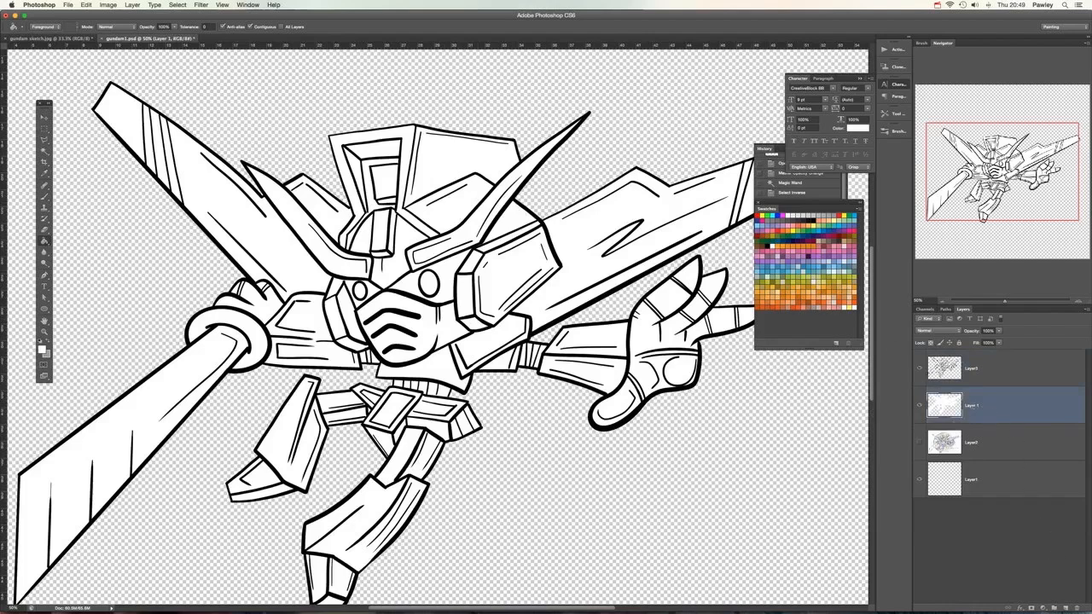
{"action": "double_click", "coordinate": [971, 406]}
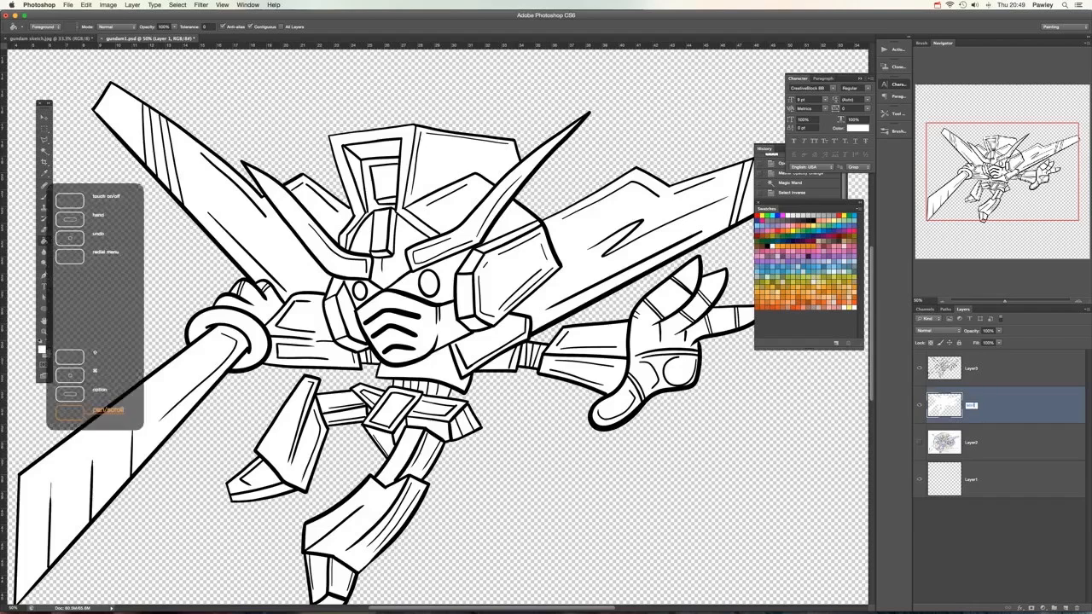
{"action": "key", "text": "Return"}
{"action": "double_click", "coordinate": [968, 371]}
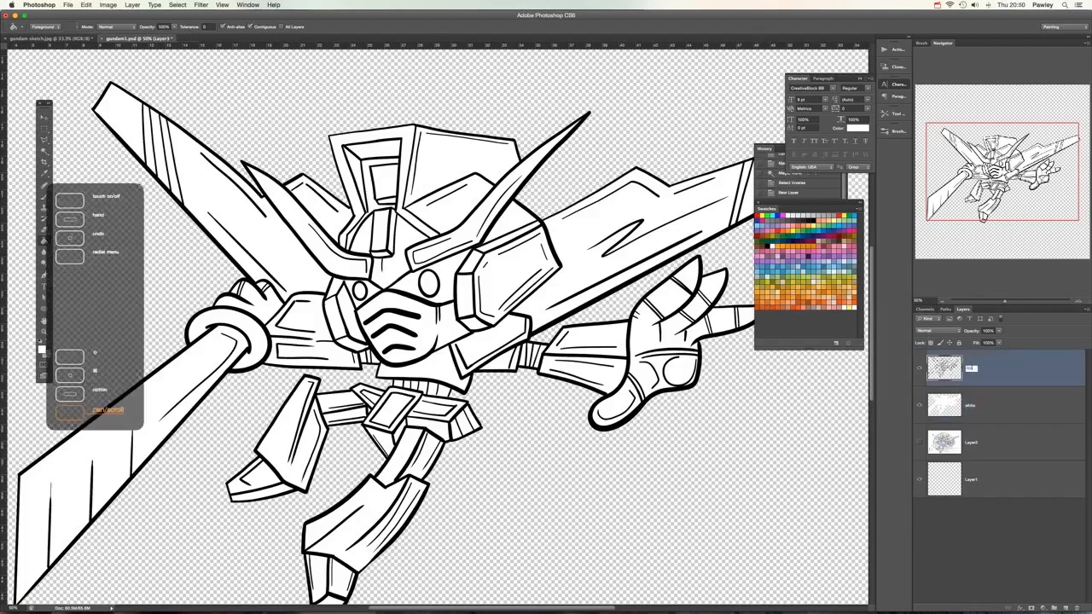
{"action": "type", "text": "black"}
{"action": "key", "text": "Return"}
Step: Add two new layers above the white layer and name the upper one yellow
{"action": "left_click", "coordinate": [1005, 401]}
{"action": "left_click", "coordinate": [1065, 607]}
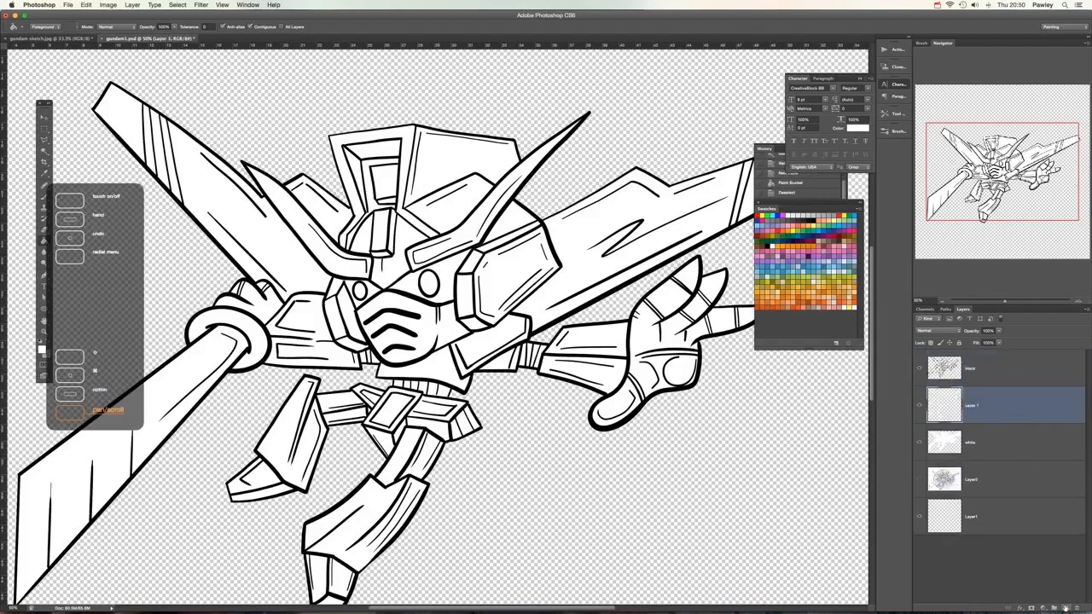
{"action": "left_click", "coordinate": [1065, 606]}
{"action": "double_click", "coordinate": [975, 407]}
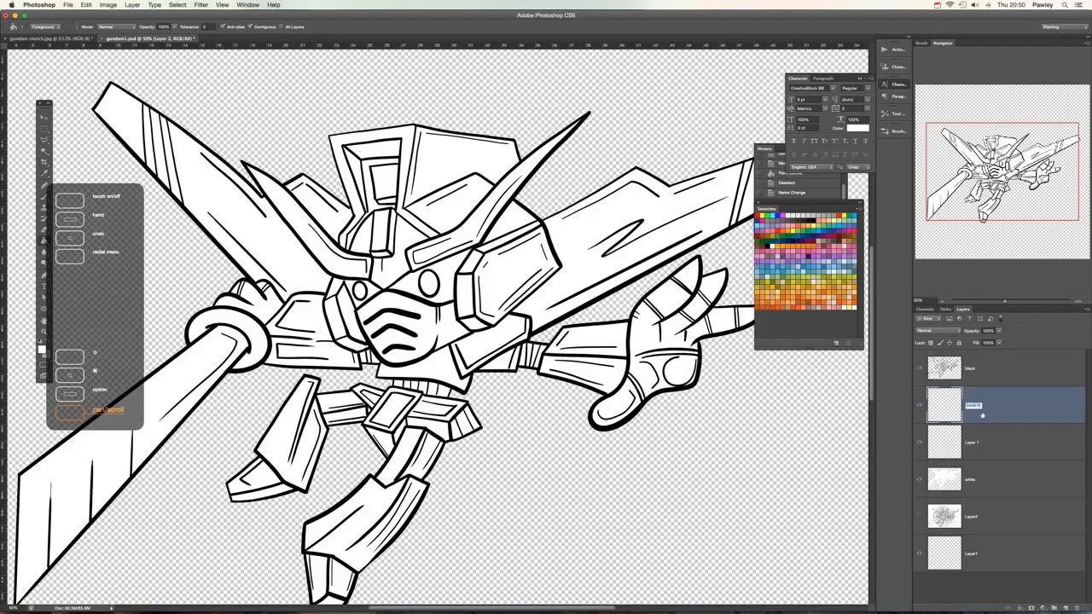
{"action": "type", "text": "c"}
{"action": "type", "text": "ellow"}
{"action": "key", "text": "Return"}
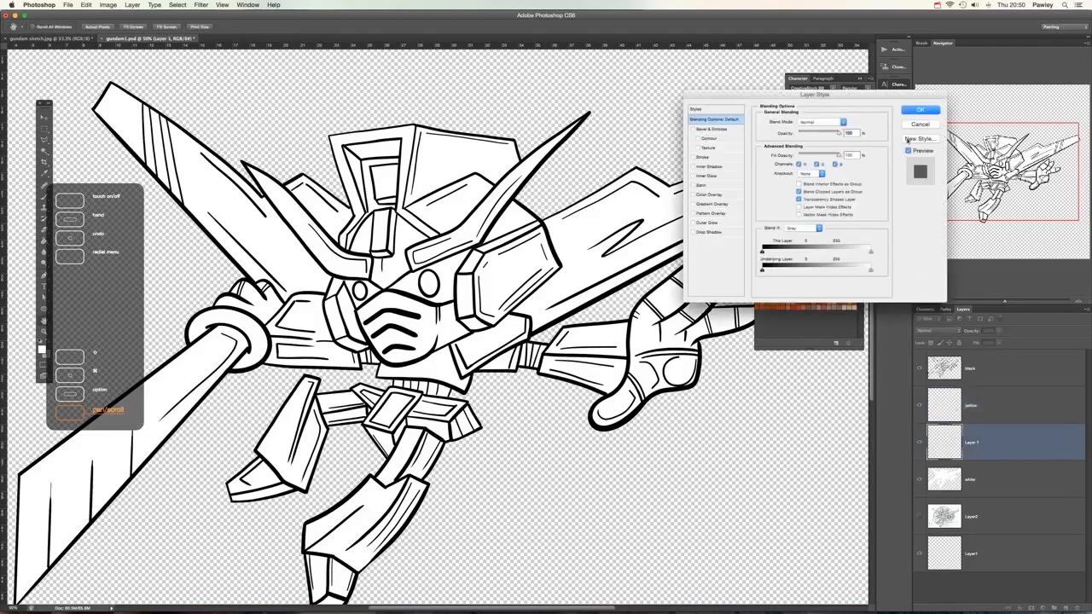
Step: Close the layer style settings without changes and name the empty layer below yellow as blue
{"action": "left_click", "coordinate": [921, 126]}
{"action": "double_click", "coordinate": [970, 442]}
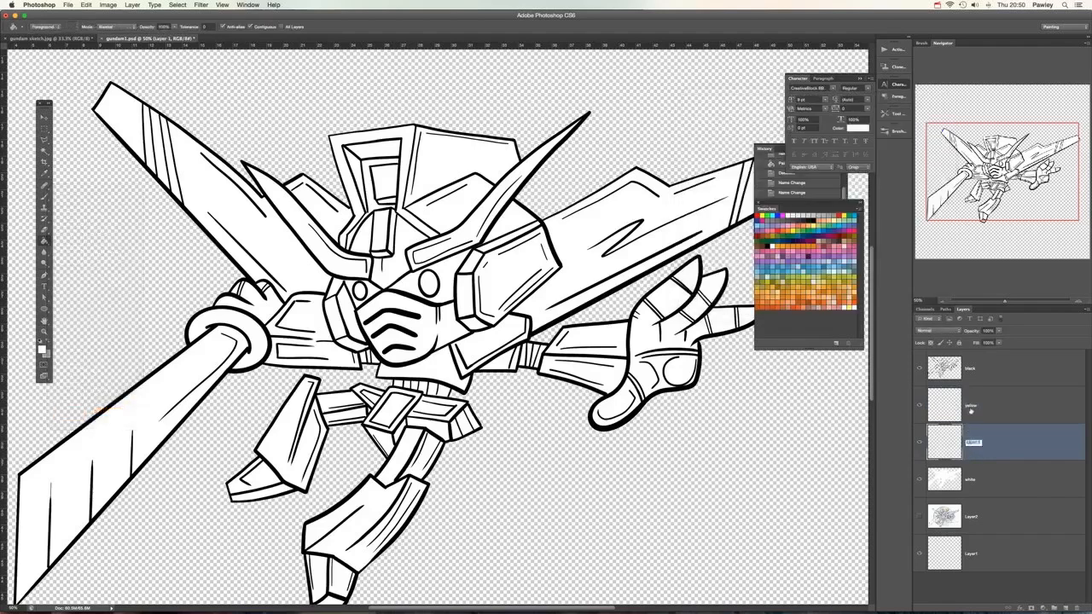
{"action": "type", "text": "blue"}
{"action": "key", "text": "Return"}
Step: Set up a hard round brush on the yellow layer with Shape Dynamics enabled and spacing at 1%
{"action": "left_click", "coordinate": [999, 416]}
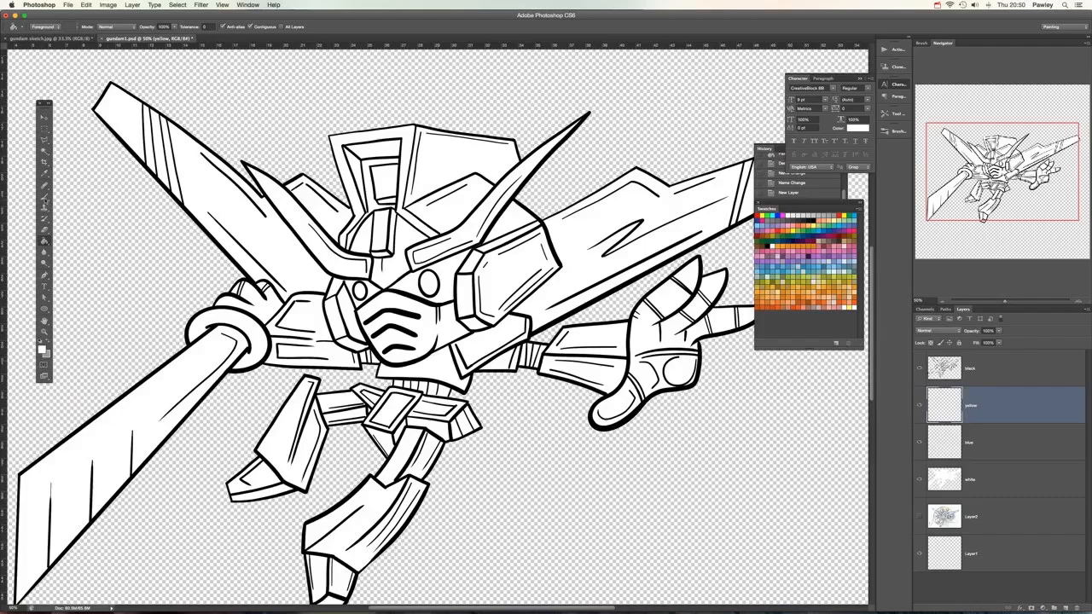
{"action": "left_click", "coordinate": [45, 197]}
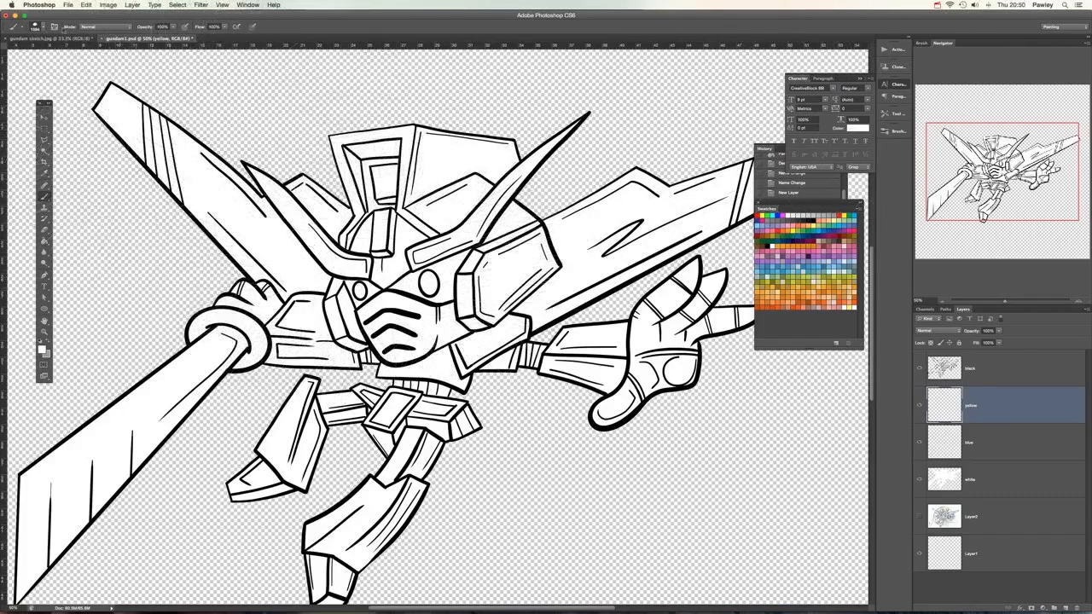
{"action": "left_click", "coordinate": [35, 26]}
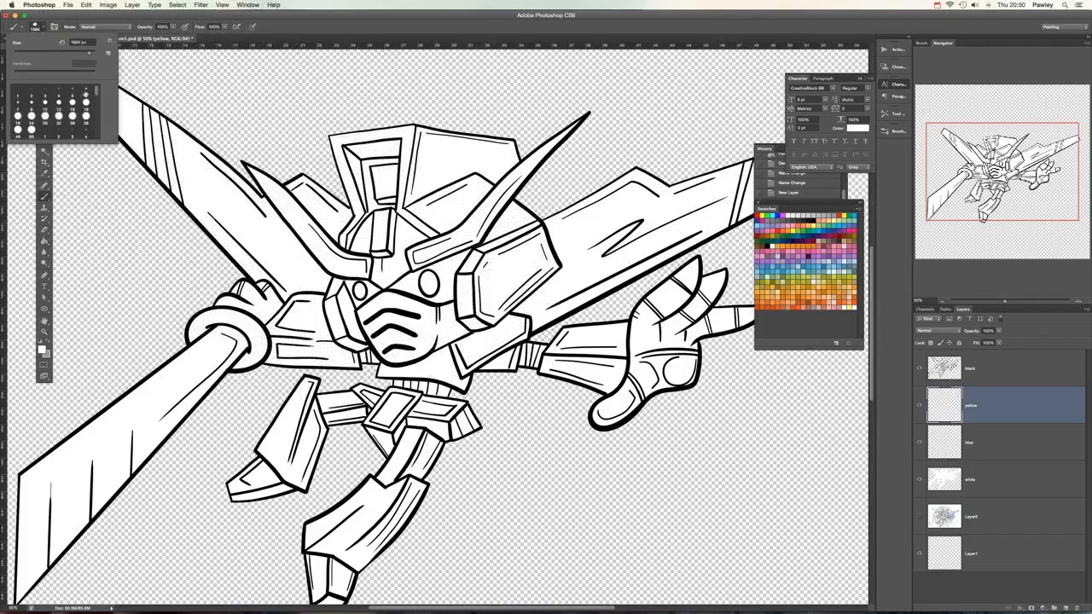
{"action": "left_click", "coordinate": [85, 100]}
{"action": "left_click_drag", "start_coordinate": [21, 52], "coordinate": [26, 55]}
{"action": "left_click", "coordinate": [921, 43]}
{"action": "left_click", "coordinate": [921, 44]}
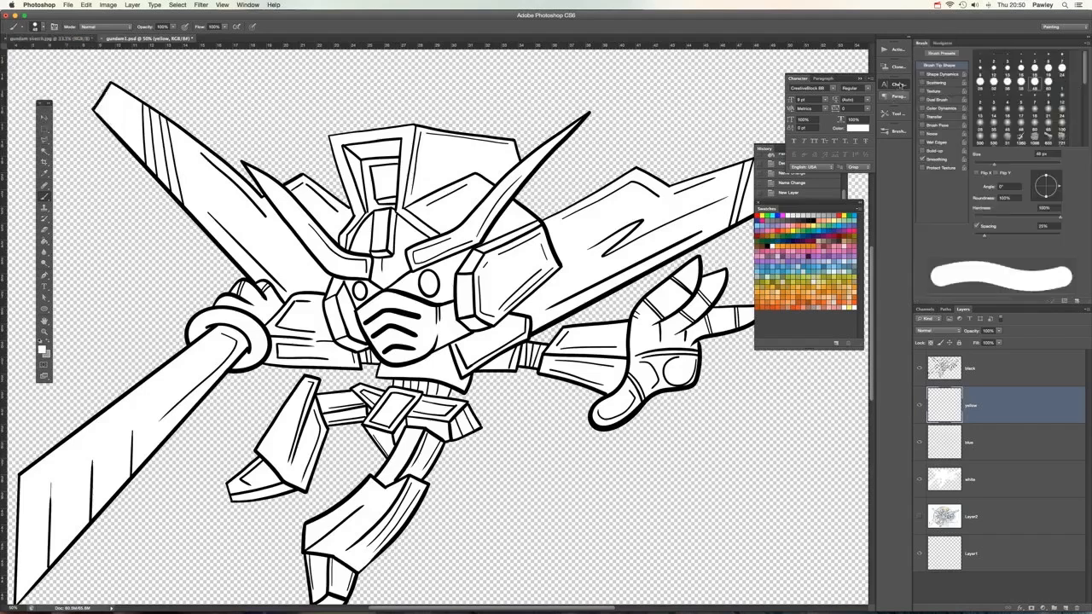
{"action": "left_click", "coordinate": [922, 75]}
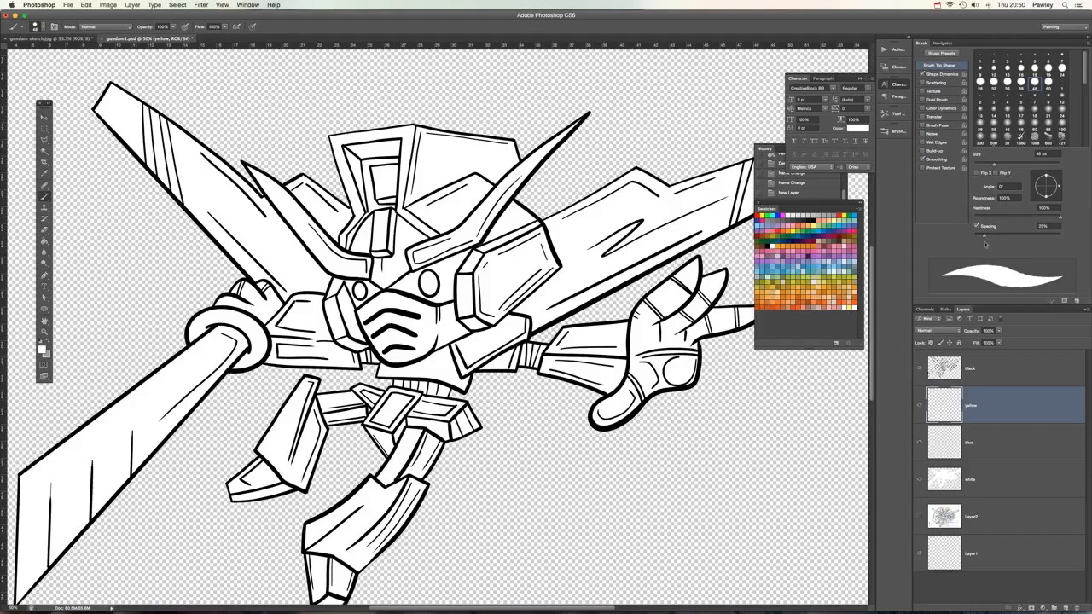
{"action": "left_click_drag", "start_coordinate": [986, 237], "coordinate": [972, 239]}
Step: Paint the narrow strip along the front edge of the helmet crest orange, undoing the first test stroke
{"action": "left_click", "coordinate": [759, 289]}
{"action": "mouse_move", "coordinate": [423, 160]}
{"action": "left_mouse_down"}
{"action": "mouse_move", "coordinate": [429, 174]}
{"action": "mouse_move", "coordinate": [493, 159]}
{"action": "left_mouse_up"}
{"action": "key", "text": "super+z"}
{"action": "key", "text": "alt+bracketleft"}
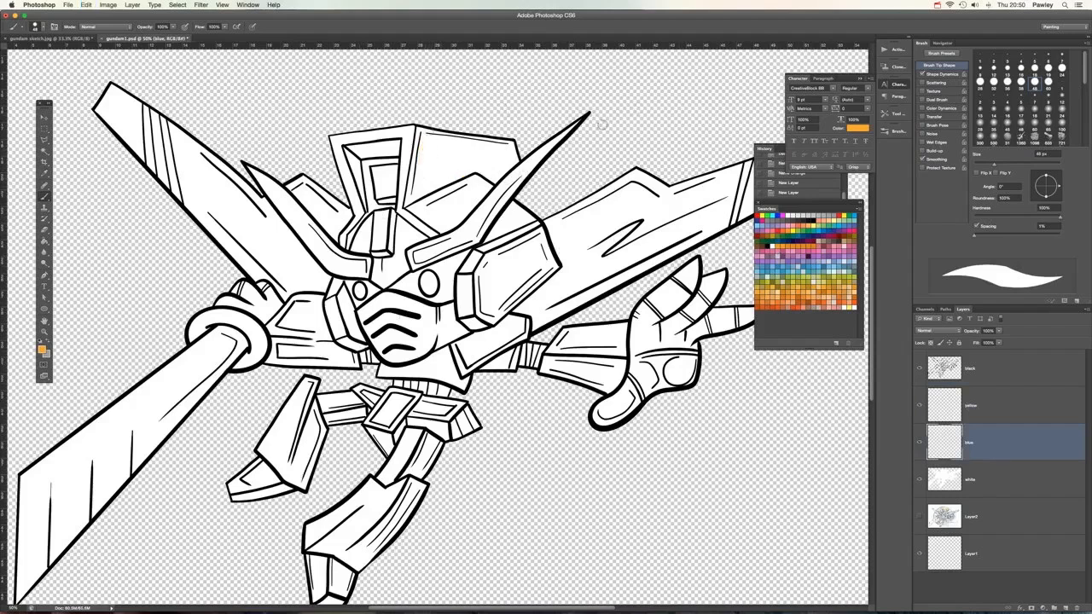
{"action": "left_click_drag", "start_coordinate": [407, 133], "coordinate": [401, 184]}
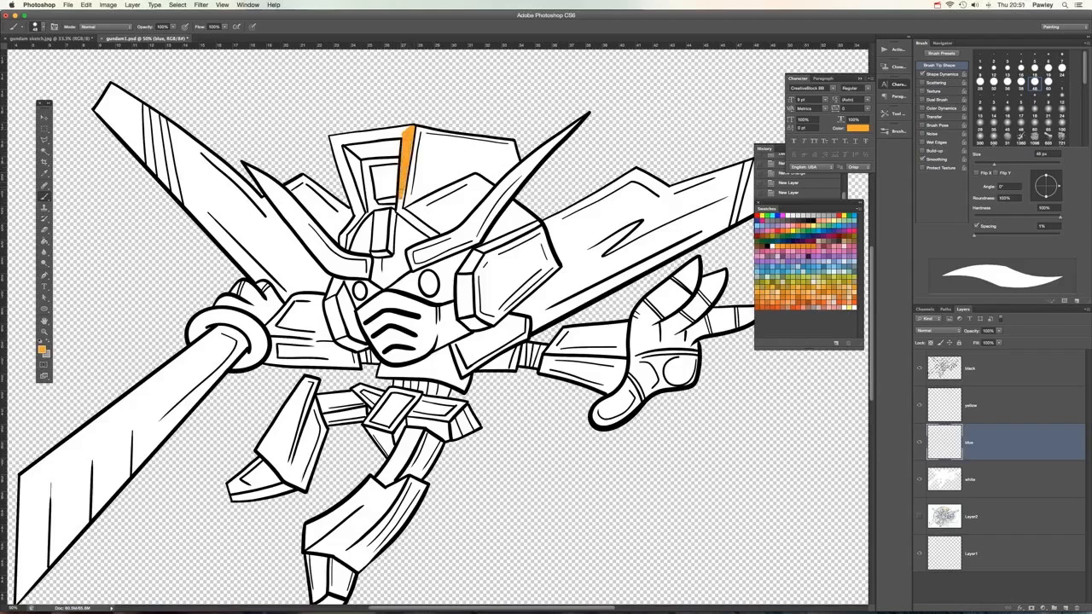
{"action": "left_click_drag", "start_coordinate": [399, 204], "coordinate": [399, 210]}
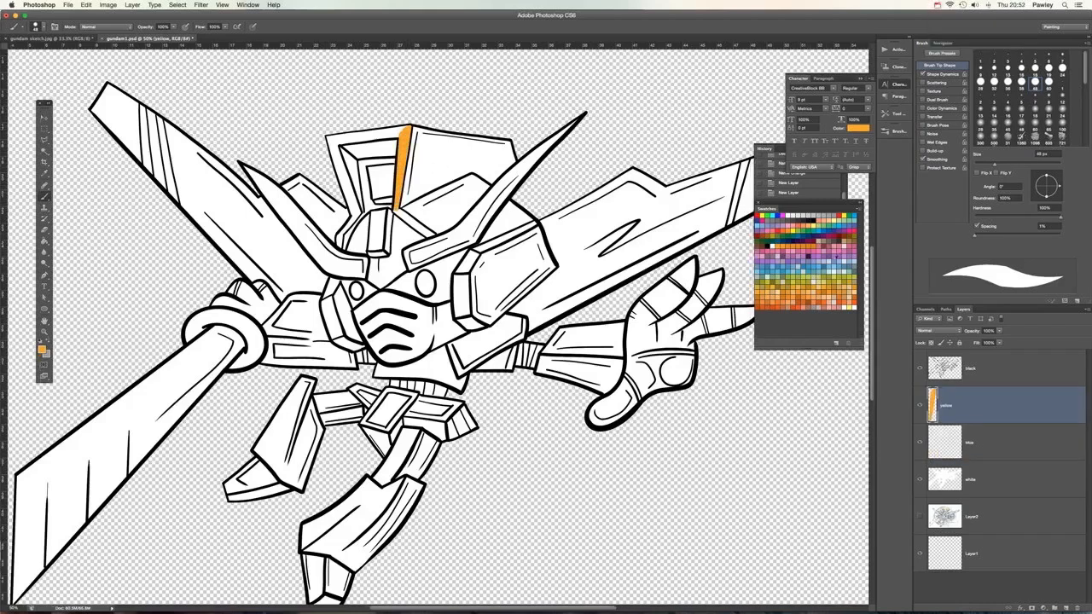
Step: Paint blue strokes on the helmet crest's side panel on the blue layer, and reselect the yellow layer
{"action": "left_click", "coordinate": [768, 265]}
{"action": "left_click", "coordinate": [984, 435]}
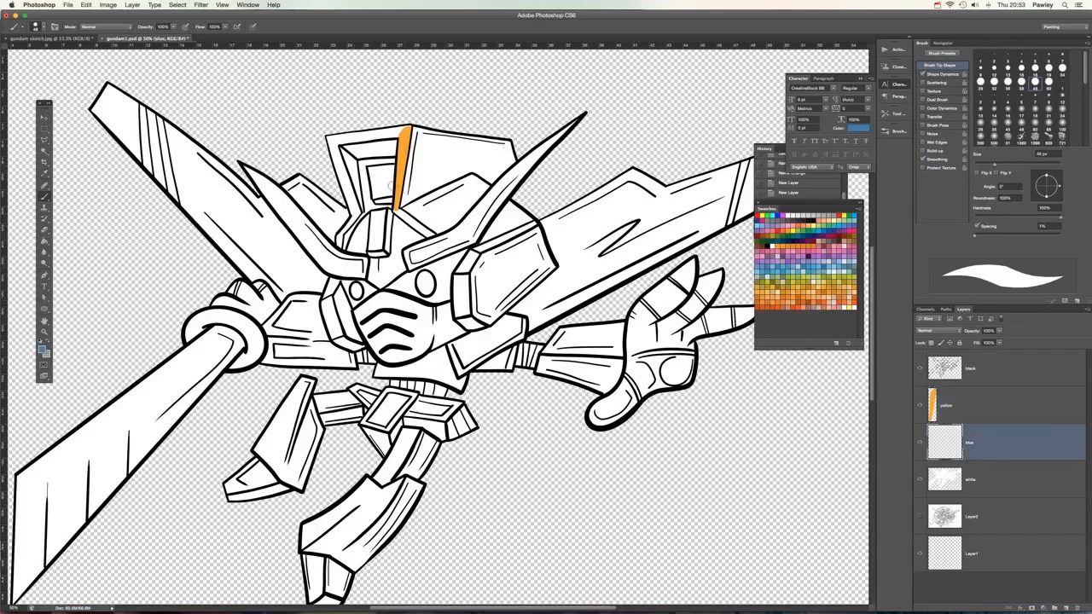
{"action": "left_click_drag", "start_coordinate": [413, 163], "coordinate": [406, 197]}
{"action": "mouse_move", "coordinate": [410, 174]}
{"action": "left_mouse_down"}
{"action": "mouse_move", "coordinate": [408, 201]}
{"action": "mouse_move", "coordinate": [442, 180]}
{"action": "mouse_move", "coordinate": [415, 161]}
{"action": "left_mouse_up"}
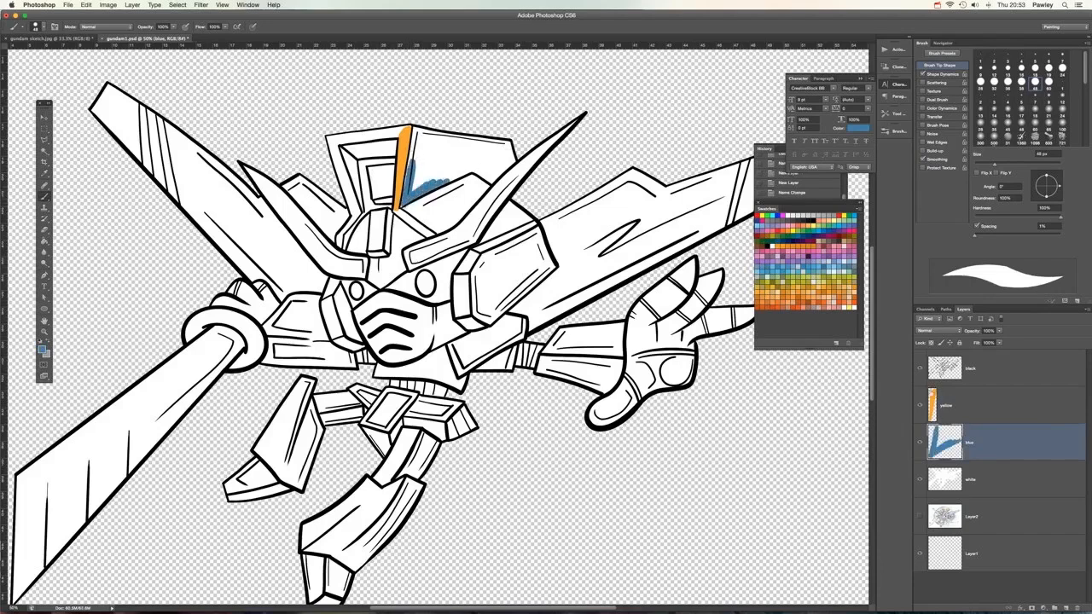
{"action": "left_click", "coordinate": [967, 412]}
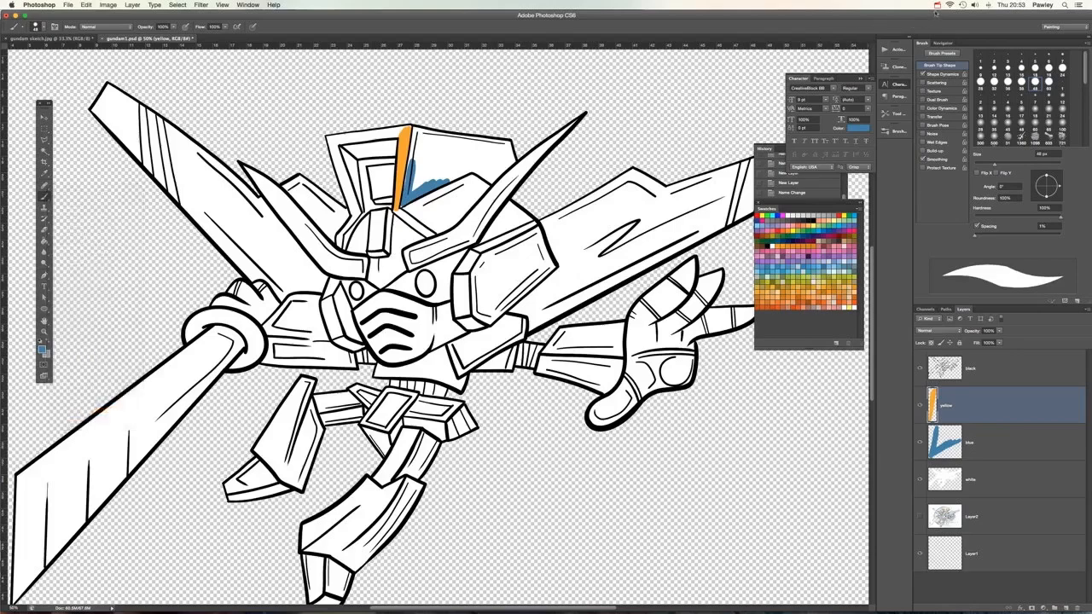
{"action": "left_click", "coordinate": [937, 7]}
{"action": "left_click", "coordinate": [947, 23]}
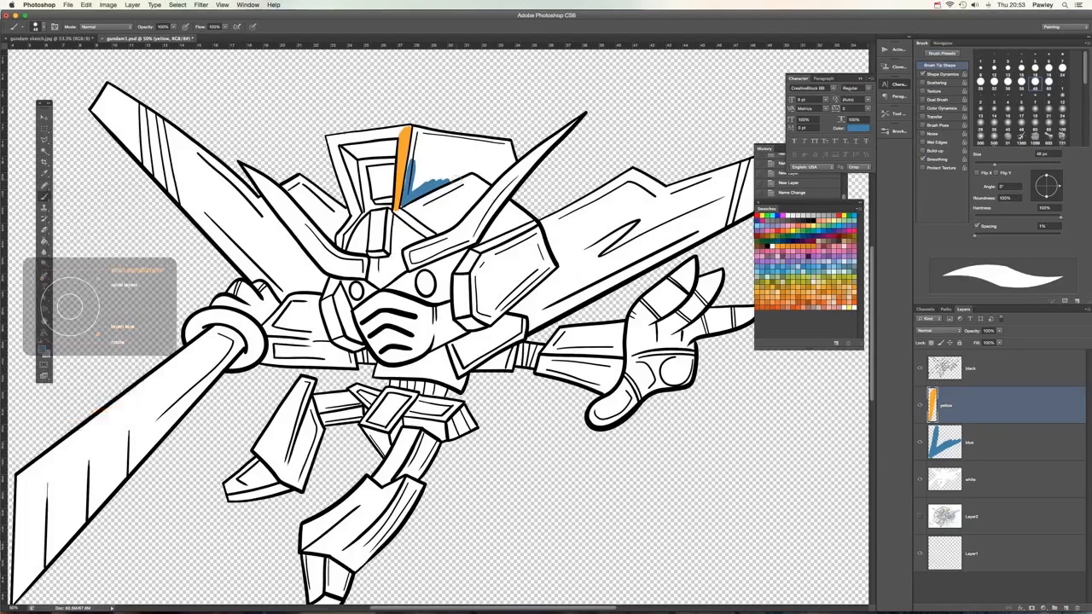
Step: Fill the helmet crest's whole side panel with the sampled blue, adjusting the brush size to suit the area
{"action": "scroll", "coordinate": [461, 177], "scroll_direction": "up", "scroll_amount": 5}
{"action": "mouse_move", "coordinate": [435, 336]}
{"action": "left_mouse_down"}
{"action": "mouse_move", "coordinate": [474, 320]}
{"action": "mouse_move", "coordinate": [665, 297]}
{"action": "mouse_move", "coordinate": [666, 231]}
{"action": "left_mouse_up"}
{"action": "left_click", "coordinate": [461, 338], "text": "alt"}
{"action": "key", "text": "super+alt+z"}
{"action": "right_click", "coordinate": [577, 209]}
{"action": "left_click", "coordinate": [659, 278]}
{"action": "left_click_drag", "start_coordinate": [522, 315], "coordinate": [674, 278]}
{"action": "key", "text": "bracketright"}
{"action": "key", "text": "bracketright"}
{"action": "key", "text": "bracketright"}
{"action": "mouse_move", "coordinate": [439, 337]}
{"action": "left_mouse_down"}
{"action": "mouse_move", "coordinate": [610, 282]}
{"action": "mouse_move", "coordinate": [478, 294]}
{"action": "mouse_move", "coordinate": [648, 230]}
{"action": "left_mouse_up"}
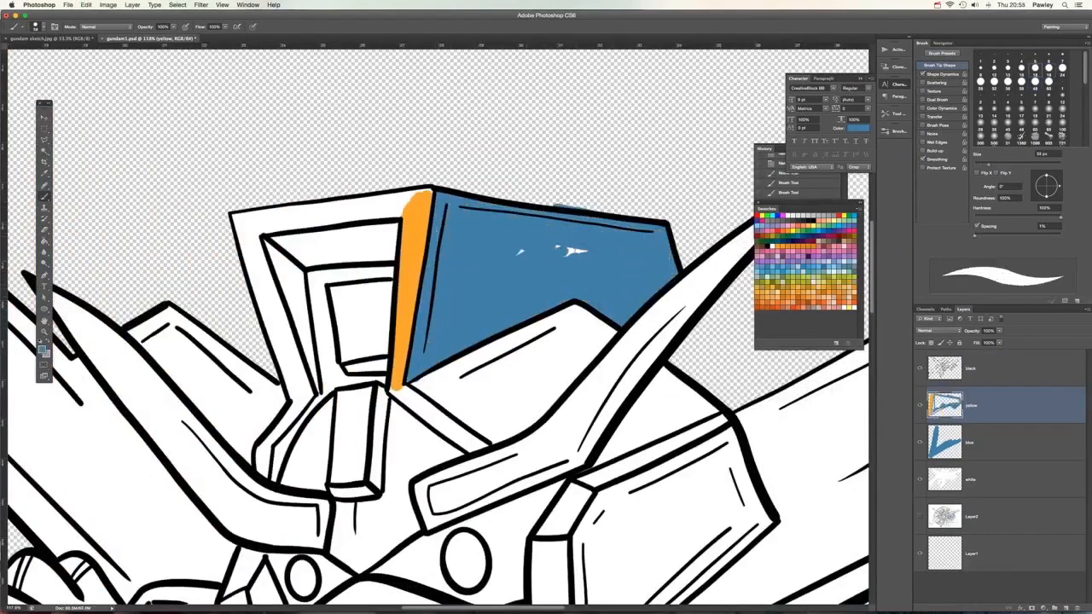
Step: Paint the wing above the open hand blue, leaving its two cross stripes white
{"action": "scroll", "coordinate": [461, 197], "scroll_direction": "down", "scroll_amount": 5}
{"action": "mouse_move", "coordinate": [464, 162]}
{"action": "left_mouse_down"}
{"action": "mouse_move", "coordinate": [420, 247]}
{"action": "mouse_move", "coordinate": [551, 203]}
{"action": "mouse_move", "coordinate": [635, 98]}
{"action": "left_mouse_up"}
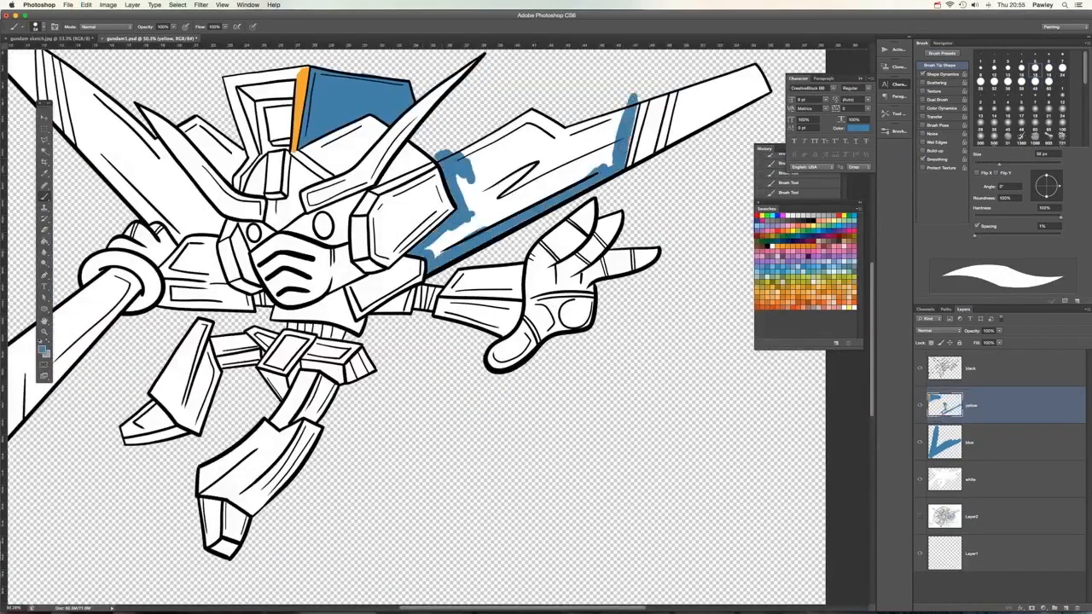
{"action": "mouse_move", "coordinate": [633, 167]}
{"action": "left_mouse_down"}
{"action": "mouse_move", "coordinate": [664, 92]}
{"action": "mouse_move", "coordinate": [763, 68]}
{"action": "mouse_move", "coordinate": [546, 205]}
{"action": "mouse_move", "coordinate": [477, 170]}
{"action": "left_mouse_up"}
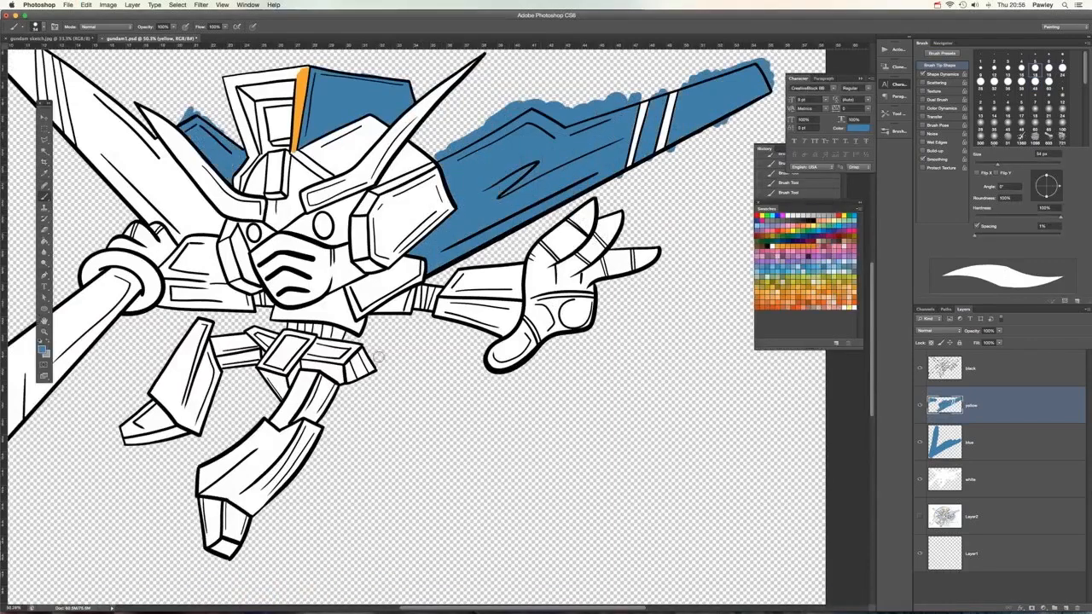
Step: Paint the wing above the sword arm blue, leaving its two cross stripes white
{"action": "left_click_drag", "start_coordinate": [384, 358], "coordinate": [586, 537]}
{"action": "mouse_move", "coordinate": [345, 316]}
{"action": "left_mouse_down"}
{"action": "mouse_move", "coordinate": [409, 388]}
{"action": "mouse_move", "coordinate": [363, 405]}
{"action": "mouse_move", "coordinate": [401, 363]}
{"action": "left_mouse_up"}
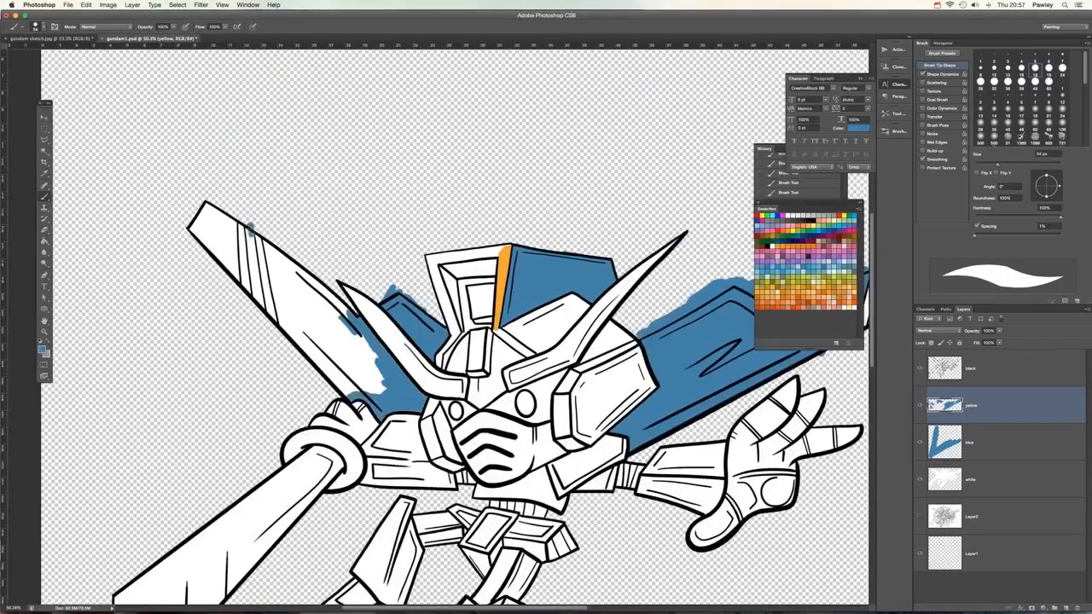
{"action": "left_click_drag", "start_coordinate": [247, 226], "coordinate": [260, 299]}
{"action": "mouse_move", "coordinate": [264, 247]}
{"action": "left_mouse_down"}
{"action": "mouse_move", "coordinate": [315, 359]}
{"action": "mouse_move", "coordinate": [375, 400]}
{"action": "left_mouse_up"}
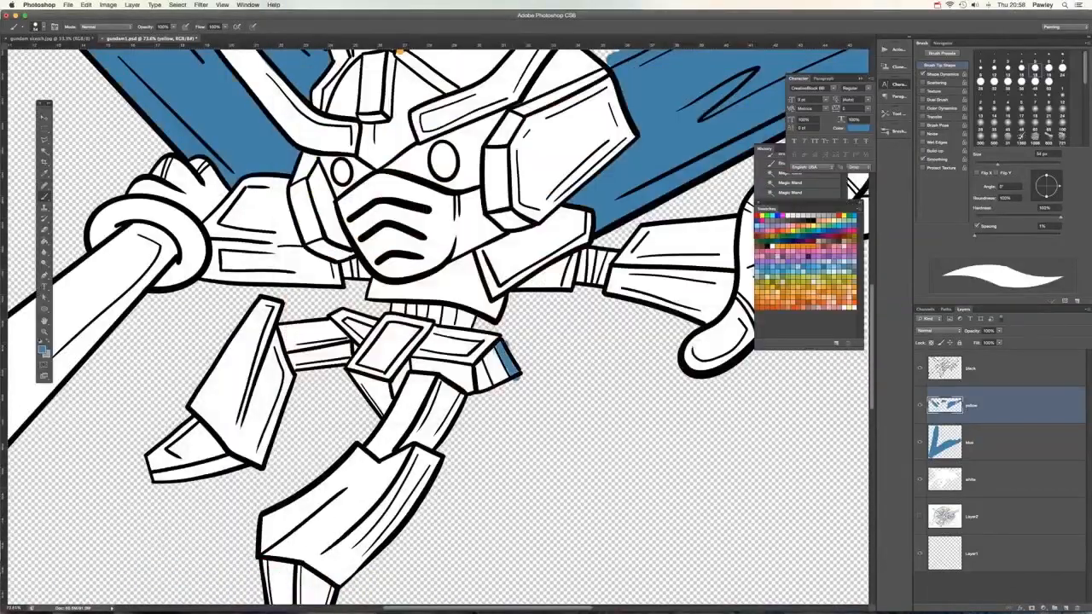
Step: Paint the waist skirt panels, the shaded edges of both lower legs and the area under the shoulder blue
{"action": "mouse_move", "coordinate": [486, 367]}
{"action": "left_mouse_down"}
{"action": "mouse_move", "coordinate": [358, 401]}
{"action": "mouse_move", "coordinate": [469, 367]}
{"action": "left_mouse_up"}
{"action": "left_click_drag", "start_coordinate": [277, 335], "coordinate": [252, 467]}
{"action": "left_click_drag", "start_coordinate": [375, 448], "coordinate": [243, 524]}
{"action": "mouse_move", "coordinate": [569, 258]}
{"action": "left_mouse_down"}
{"action": "mouse_move", "coordinate": [529, 290]}
{"action": "mouse_move", "coordinate": [567, 297]}
{"action": "left_mouse_up"}
{"action": "scroll", "coordinate": [489, 465], "scroll_direction": "right", "scroll_amount": 5}
{"action": "scroll", "coordinate": [489, 465], "scroll_direction": "down", "scroll_amount": 1}
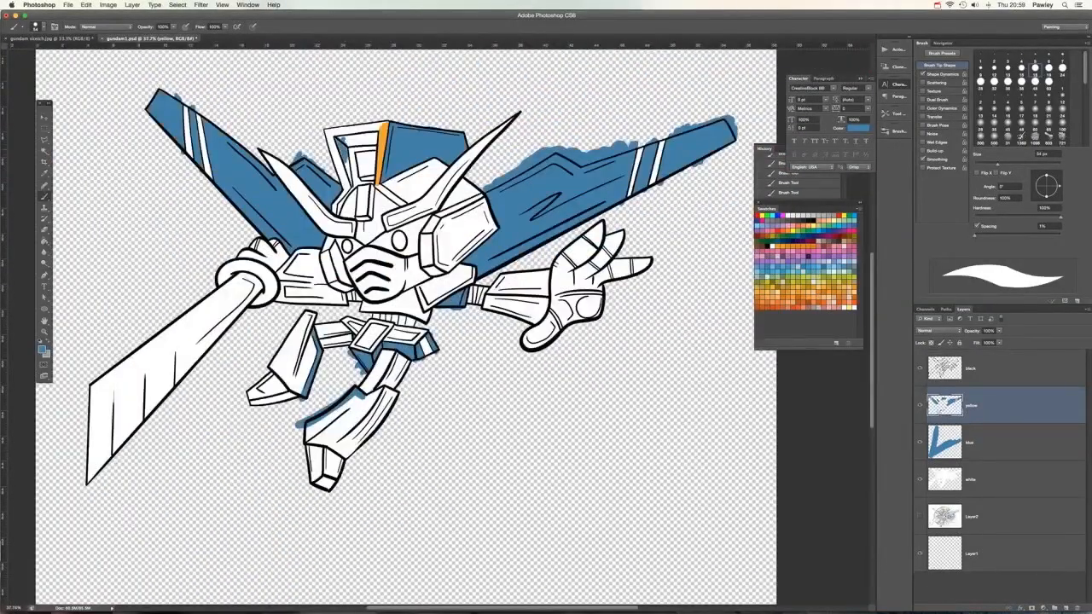
Step: Paint the angled inner faces of the helmet crest's front recess blue
{"action": "scroll", "coordinate": [412, 263], "scroll_direction": "up", "scroll_amount": 6}
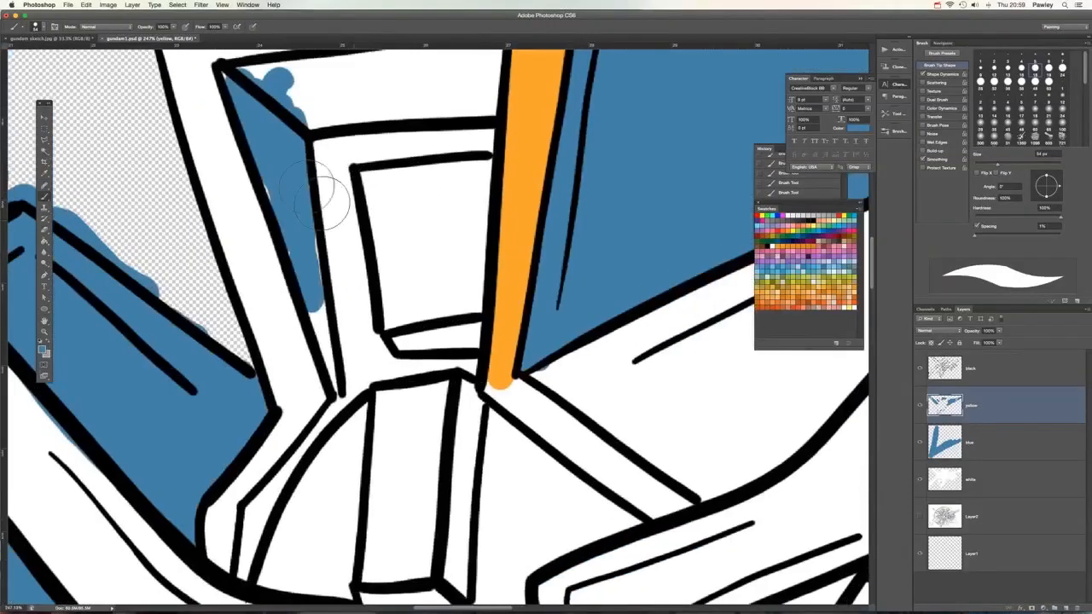
{"action": "mouse_move", "coordinate": [379, 86]}
{"action": "left_mouse_down"}
{"action": "mouse_move", "coordinate": [311, 103]}
{"action": "mouse_move", "coordinate": [477, 98]}
{"action": "left_mouse_up"}
{"action": "mouse_move", "coordinate": [435, 77]}
{"action": "left_mouse_down"}
{"action": "mouse_move", "coordinate": [476, 310]}
{"action": "mouse_move", "coordinate": [525, 290]}
{"action": "left_mouse_up"}
{"action": "left_click_drag", "start_coordinate": [457, 312], "coordinate": [520, 314]}
Step: Select the orange strip on the helmet crest with the Magic Wand and delete it
{"action": "left_click", "coordinate": [584, 306], "text": "alt"}
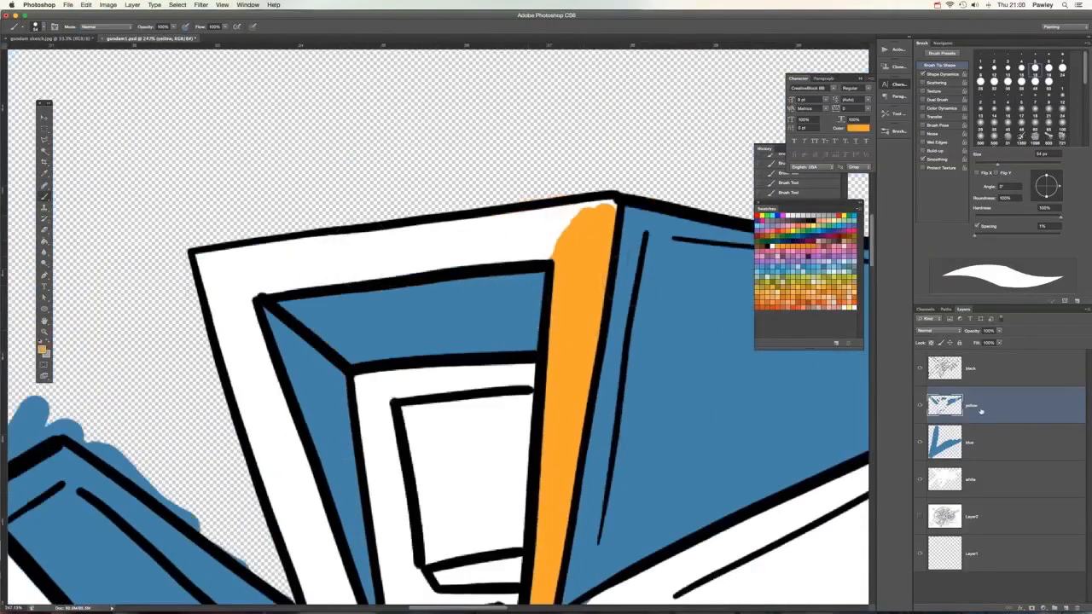
{"action": "key", "text": "w"}
{"action": "left_click", "coordinate": [556, 343]}
{"action": "key", "text": "BackSpace"}
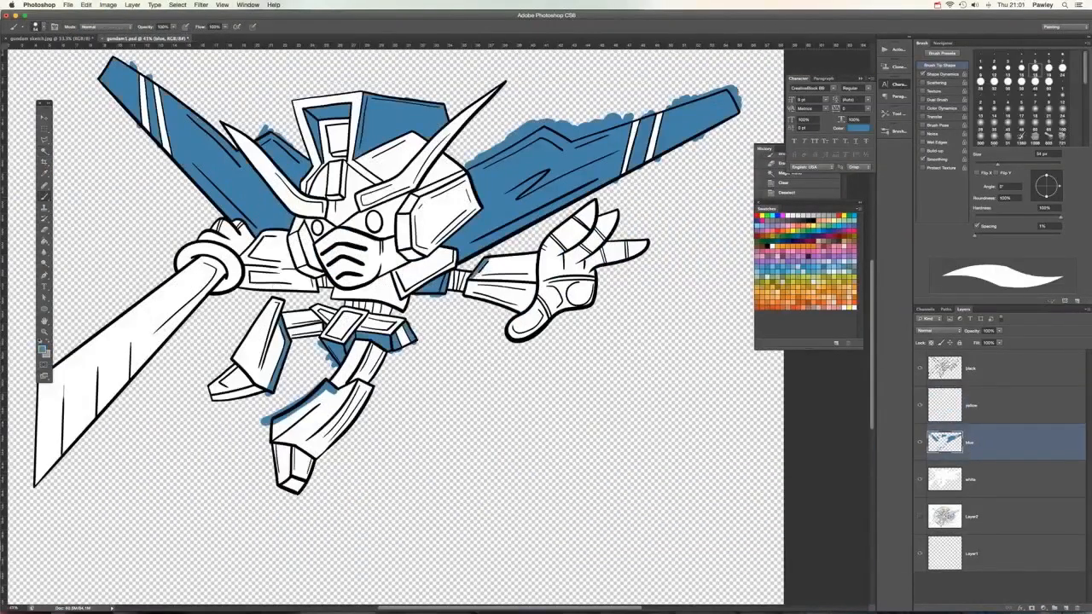
Step: Paint blue shading on both forearms and the thighs on the blue layer
{"action": "mouse_move", "coordinate": [469, 290]}
{"action": "left_mouse_down"}
{"action": "mouse_move", "coordinate": [533, 266]}
{"action": "mouse_move", "coordinate": [524, 305]}
{"action": "left_mouse_up"}
{"action": "mouse_move", "coordinate": [249, 232]}
{"action": "left_mouse_down"}
{"action": "mouse_move", "coordinate": [281, 263]}
{"action": "mouse_move", "coordinate": [255, 290]}
{"action": "mouse_move", "coordinate": [294, 290]}
{"action": "mouse_move", "coordinate": [282, 277]}
{"action": "left_mouse_up"}
{"action": "left_click_drag", "start_coordinate": [286, 318], "coordinate": [375, 375]}
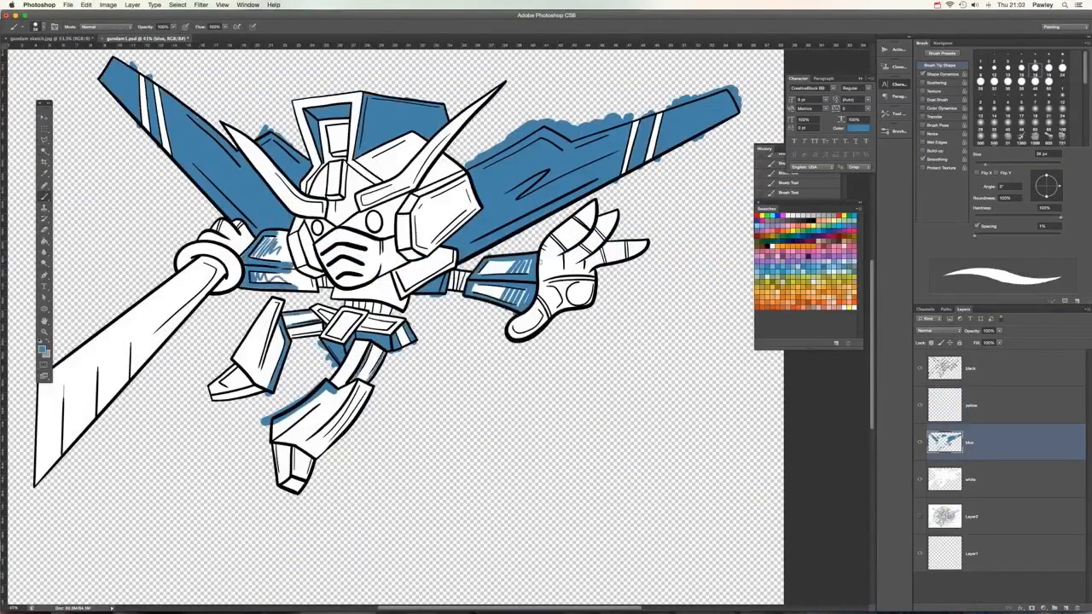
Step: Paint the helmet crest's frame, the ear guard edges and both V-shaped horns orange on the yellow layer
{"action": "left_click_drag", "start_coordinate": [295, 101], "coordinate": [304, 189]}
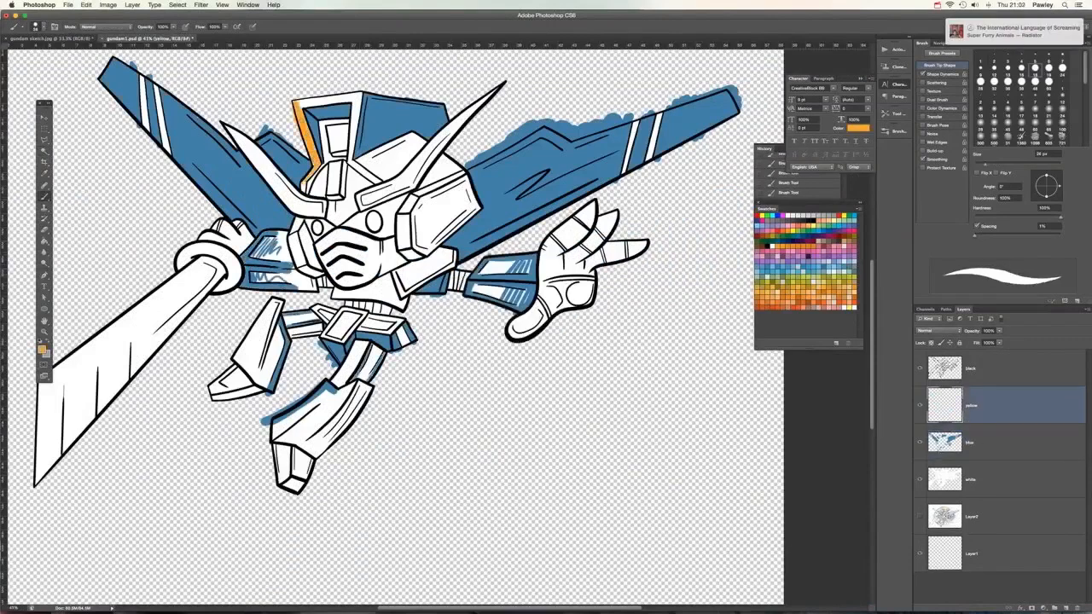
{"action": "left_click_drag", "start_coordinate": [301, 104], "coordinate": [359, 97]}
{"action": "mouse_move", "coordinate": [356, 98]}
{"action": "left_mouse_down"}
{"action": "mouse_move", "coordinate": [352, 136]}
{"action": "mouse_move", "coordinate": [372, 179]}
{"action": "mouse_move", "coordinate": [465, 174]}
{"action": "left_mouse_up"}
{"action": "mouse_move", "coordinate": [411, 200]}
{"action": "left_mouse_down"}
{"action": "mouse_move", "coordinate": [399, 232]}
{"action": "mouse_move", "coordinate": [411, 249]}
{"action": "left_mouse_up"}
{"action": "mouse_move", "coordinate": [304, 220]}
{"action": "left_mouse_down"}
{"action": "mouse_move", "coordinate": [296, 243]}
{"action": "mouse_move", "coordinate": [323, 276]}
{"action": "left_mouse_up"}
{"action": "mouse_move", "coordinate": [499, 92]}
{"action": "left_mouse_down"}
{"action": "mouse_move", "coordinate": [439, 141]}
{"action": "mouse_move", "coordinate": [418, 179]}
{"action": "mouse_move", "coordinate": [363, 204]}
{"action": "mouse_move", "coordinate": [375, 195]}
{"action": "left_mouse_up"}
{"action": "mouse_move", "coordinate": [227, 128]}
{"action": "left_mouse_down"}
{"action": "mouse_move", "coordinate": [288, 188]}
{"action": "mouse_move", "coordinate": [324, 203]}
{"action": "mouse_move", "coordinate": [290, 213]}
{"action": "left_mouse_up"}
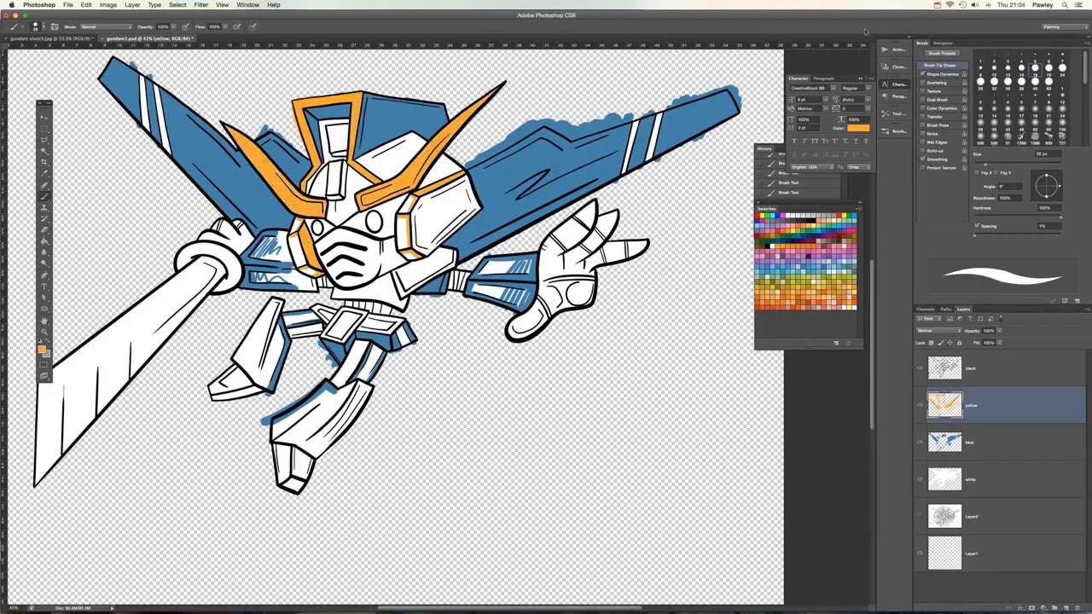
Step: Try a blue stroke on the sword blade on the blue layer and undo it
{"action": "left_click", "coordinate": [972, 442]}
{"action": "left_click_drag", "start_coordinate": [79, 358], "coordinate": [91, 452]}
{"action": "key", "text": "super+alt+z"}
Step: Select the face area from the black layer with the Magic Wand and paint the face, cheek and waist details on the blue layer
{"action": "key", "text": "w"}
{"action": "left_click", "coordinate": [972, 369]}
{"action": "left_click", "coordinate": [388, 223]}
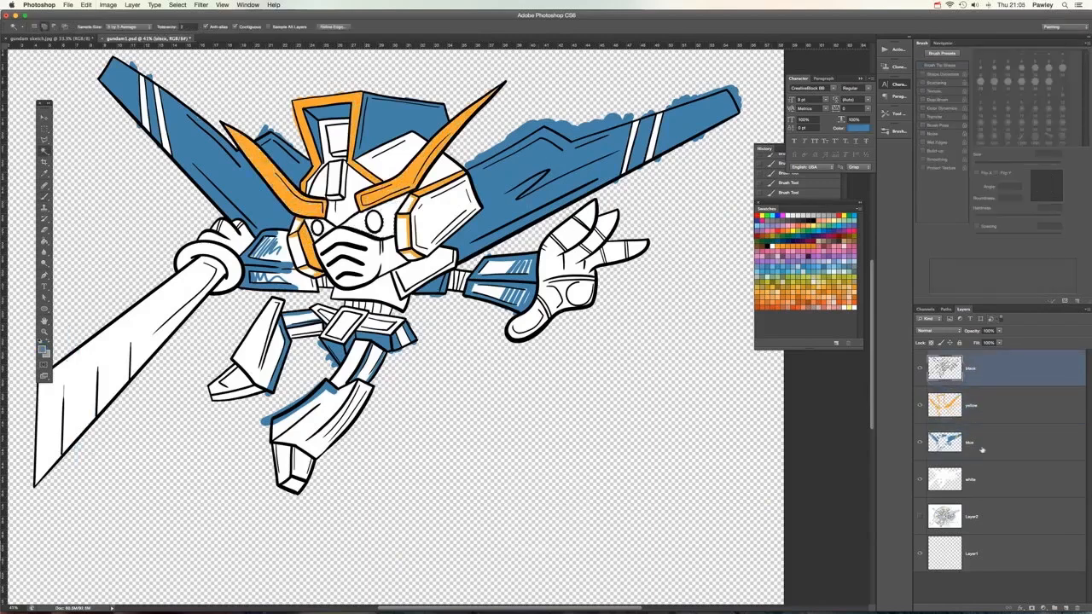
{"action": "left_click", "coordinate": [981, 445]}
{"action": "left_click_drag", "start_coordinate": [394, 209], "coordinate": [324, 228]}
{"action": "key", "text": "super+d"}
{"action": "mouse_move", "coordinate": [382, 259]}
{"action": "left_mouse_down"}
{"action": "mouse_move", "coordinate": [384, 275]}
{"action": "mouse_move", "coordinate": [398, 249]}
{"action": "left_mouse_up"}
{"action": "left_click_drag", "start_coordinate": [348, 302], "coordinate": [350, 308]}
{"action": "mouse_move", "coordinate": [386, 306]}
{"action": "left_mouse_down"}
{"action": "mouse_move", "coordinate": [388, 315]}
{"action": "mouse_move", "coordinate": [362, 307]}
{"action": "left_mouse_up"}
Step: Paint the sword's round guard with the sampled orange on the yellow layer, using a larger brush
{"action": "left_click", "coordinate": [972, 405]}
{"action": "left_click", "coordinate": [375, 197], "text": "alt"}
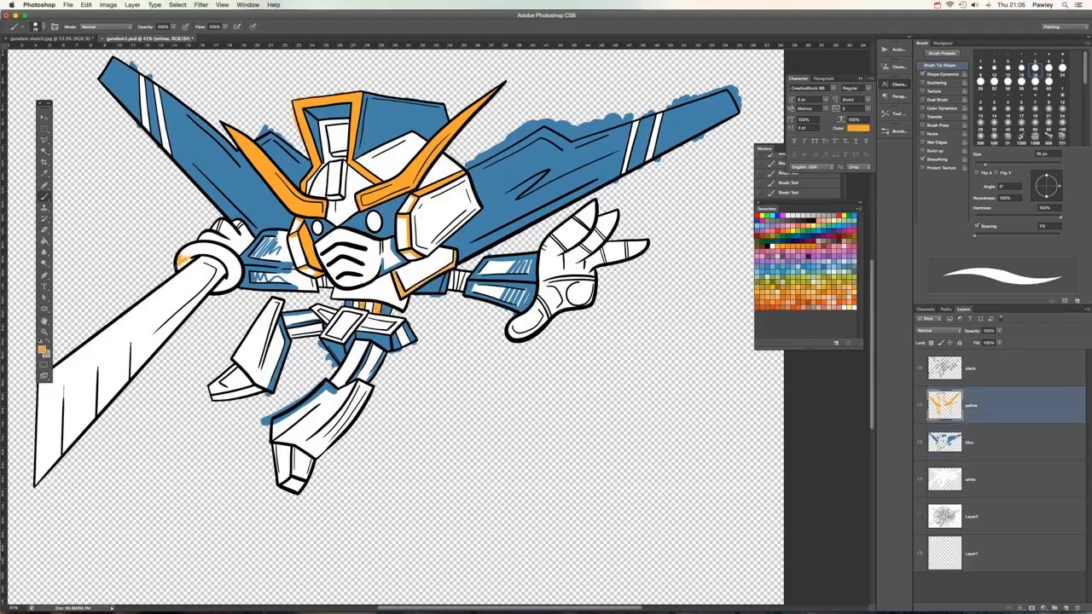
{"action": "key", "text": "bracketright"}
{"action": "mouse_move", "coordinate": [181, 256]}
{"action": "left_mouse_down"}
{"action": "mouse_move", "coordinate": [228, 256]}
{"action": "mouse_move", "coordinate": [232, 285]}
{"action": "left_mouse_up"}
Step: Add a new layer named red above the yellow layer and pick red as the painting colour
{"action": "left_click", "coordinate": [1065, 608]}
{"action": "double_click", "coordinate": [971, 405]}
{"action": "type", "text": "red"}
{"action": "key", "text": "Return"}
{"action": "left_click", "coordinate": [756, 216]}
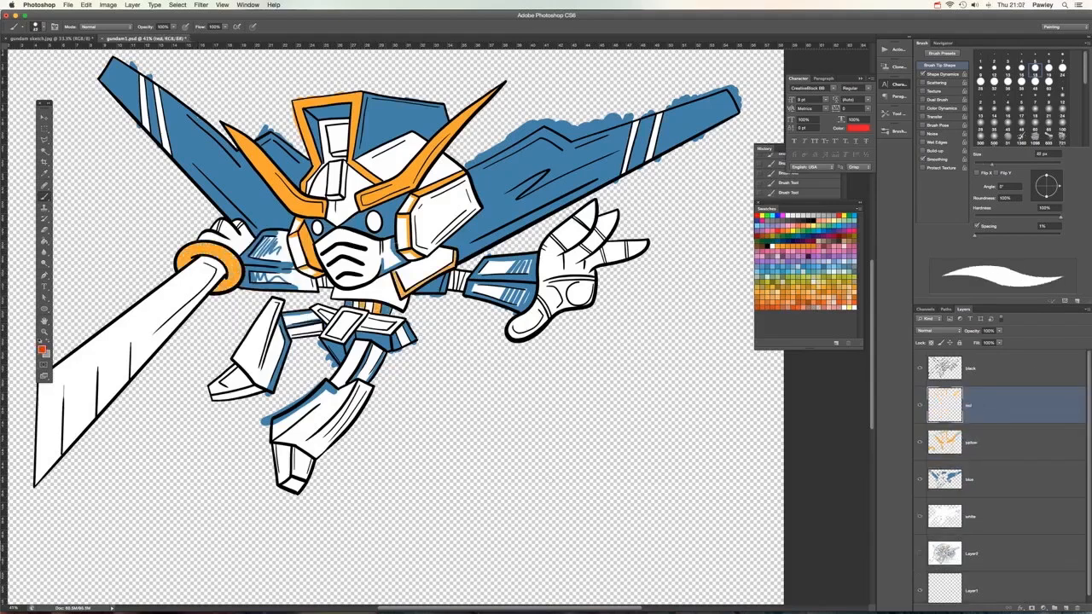
Step: Paint the forehead block, the arm joint and the frames of the waist plates red on the red layer
{"action": "mouse_move", "coordinate": [345, 164]}
{"action": "left_mouse_down"}
{"action": "mouse_move", "coordinate": [331, 198]}
{"action": "mouse_move", "coordinate": [334, 165]}
{"action": "left_mouse_up"}
{"action": "mouse_move", "coordinate": [456, 273]}
{"action": "left_mouse_down"}
{"action": "mouse_move", "coordinate": [455, 288]}
{"action": "mouse_move", "coordinate": [467, 290]}
{"action": "left_mouse_up"}
{"action": "scroll", "coordinate": [405, 416], "scroll_direction": "up", "scroll_amount": 10}
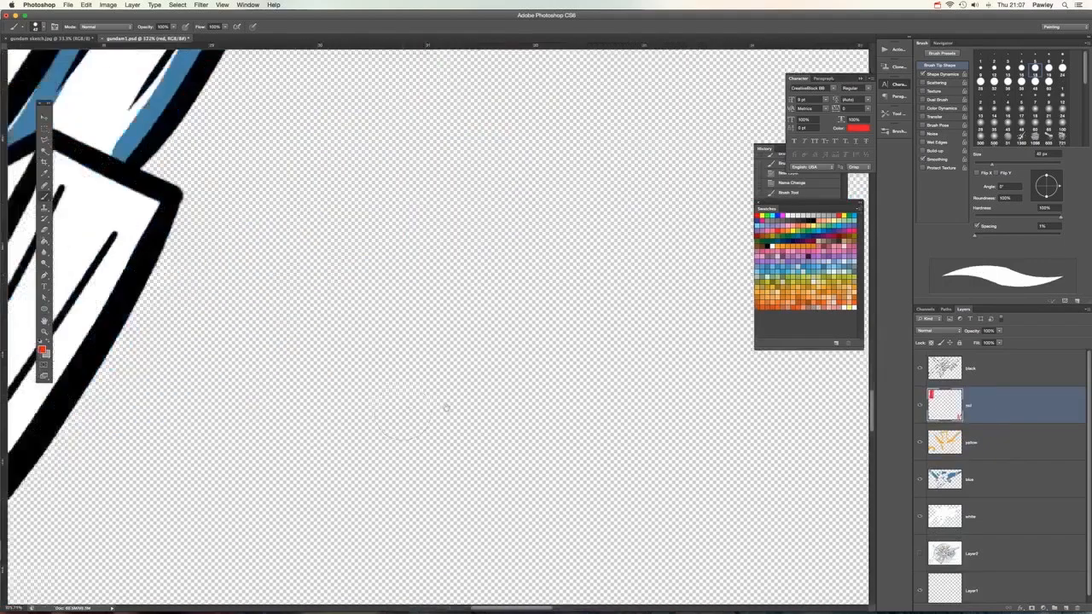
{"action": "left_click_drag", "start_coordinate": [256, 102], "coordinate": [733, 589]}
{"action": "mouse_move", "coordinate": [301, 362]}
{"action": "left_mouse_down"}
{"action": "mouse_move", "coordinate": [533, 162]}
{"action": "mouse_move", "coordinate": [307, 361]}
{"action": "left_mouse_up"}
{"action": "left_click_drag", "start_coordinate": [256, 139], "coordinate": [409, 169]}
{"action": "left_click_drag", "start_coordinate": [230, 142], "coordinate": [348, 256]}
{"action": "left_click_drag", "start_coordinate": [538, 394], "coordinate": [222, 474]}
{"action": "mouse_move", "coordinate": [493, 404]}
{"action": "left_mouse_down"}
{"action": "mouse_move", "coordinate": [603, 298]}
{"action": "mouse_move", "coordinate": [334, 266]}
{"action": "left_mouse_up"}
{"action": "left_click_drag", "start_coordinate": [505, 407], "coordinate": [264, 365]}
Step: Paint both hands, both feet and the block inside the helmet crest red on the red layer
{"action": "scroll", "coordinate": [439, 341], "scroll_direction": "down", "scroll_amount": 10}
{"action": "mouse_move", "coordinate": [566, 295]}
{"action": "left_mouse_down"}
{"action": "mouse_move", "coordinate": [616, 329]}
{"action": "mouse_move", "coordinate": [623, 305]}
{"action": "mouse_move", "coordinate": [560, 297]}
{"action": "mouse_move", "coordinate": [539, 350]}
{"action": "left_mouse_up"}
{"action": "mouse_move", "coordinate": [539, 350]}
{"action": "left_mouse_down"}
{"action": "mouse_move", "coordinate": [522, 373]}
{"action": "mouse_move", "coordinate": [581, 314]}
{"action": "left_mouse_up"}
{"action": "mouse_move", "coordinate": [333, 299]}
{"action": "left_mouse_down"}
{"action": "mouse_move", "coordinate": [313, 306]}
{"action": "mouse_move", "coordinate": [334, 312]}
{"action": "left_mouse_up"}
{"action": "left_click_drag", "start_coordinate": [320, 396], "coordinate": [340, 415]}
{"action": "mouse_move", "coordinate": [368, 459]}
{"action": "left_mouse_down"}
{"action": "mouse_move", "coordinate": [366, 481]}
{"action": "mouse_move", "coordinate": [379, 466]}
{"action": "left_mouse_up"}
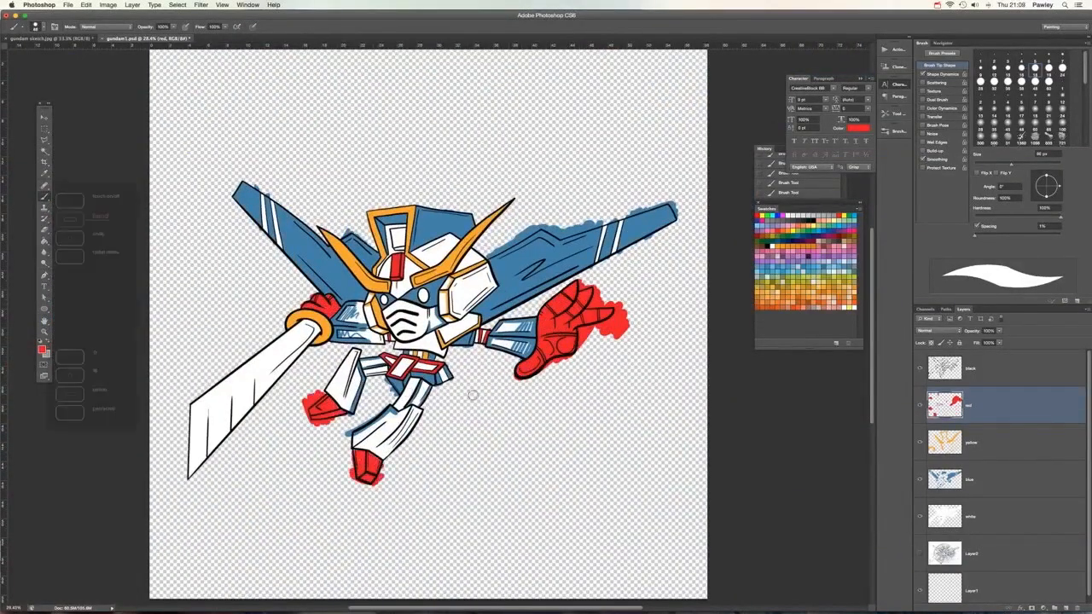
{"action": "scroll", "coordinate": [473, 392], "scroll_direction": "up", "scroll_amount": 5}
{"action": "mouse_move", "coordinate": [357, 154]}
{"action": "left_mouse_down"}
{"action": "mouse_move", "coordinate": [370, 160]}
{"action": "mouse_move", "coordinate": [360, 178]}
{"action": "mouse_move", "coordinate": [371, 157]}
{"action": "left_mouse_up"}
Step: Try red strokes along the side of the helmet and undo them
{"action": "mouse_move", "coordinate": [453, 226]}
{"action": "left_mouse_down"}
{"action": "mouse_move", "coordinate": [509, 236]}
{"action": "mouse_move", "coordinate": [455, 280]}
{"action": "left_mouse_up"}
{"action": "left_click_drag", "start_coordinate": [446, 229], "coordinate": [448, 280]}
{"action": "key", "text": "alt+super+z"}
{"action": "key", "text": "alt+super+z"}
{"action": "key", "text": "alt+super+z"}
Step: Paint red trims along both lower legs, undo the extra helmet stroke and save the file
{"action": "mouse_move", "coordinate": [292, 328]}
{"action": "left_mouse_down"}
{"action": "mouse_move", "coordinate": [306, 331]}
{"action": "mouse_move", "coordinate": [284, 404]}
{"action": "left_mouse_up"}
{"action": "left_click_drag", "start_coordinate": [398, 419], "coordinate": [339, 470]}
{"action": "left_click_drag", "start_coordinate": [393, 426], "coordinate": [356, 480]}
{"action": "left_click_drag", "start_coordinate": [450, 226], "coordinate": [496, 204]}
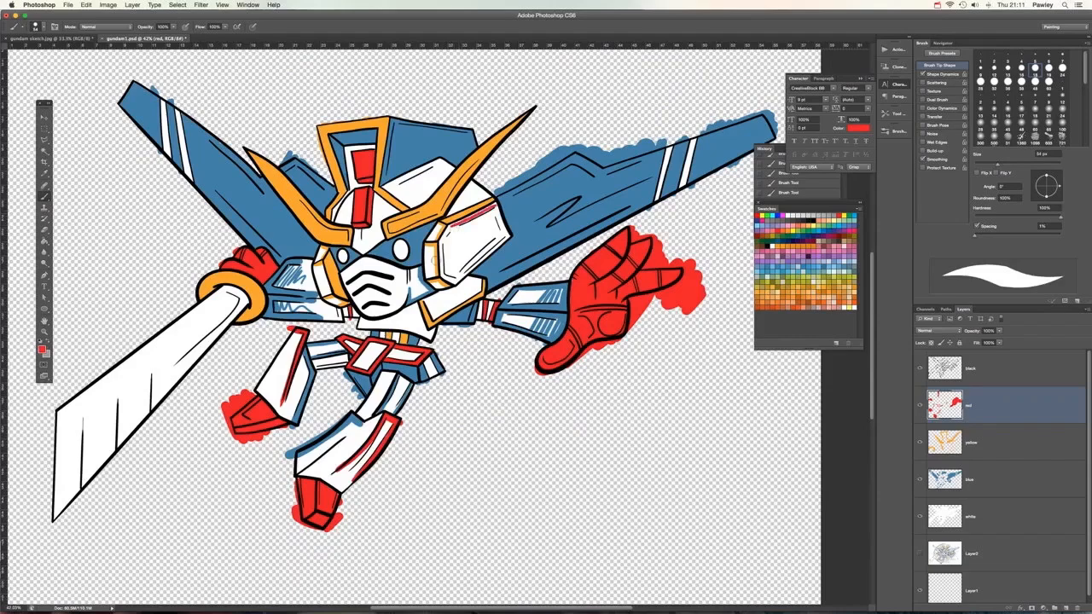
{"action": "key", "text": "alt+super+z"}
{"action": "key", "text": "super+s"}
Step: Select several vertical strips across the sword blade with the Rectangular Marquee and paint them blue on the blue layer
{"action": "key", "text": "l"}
{"action": "key", "text": "m"}
{"action": "left_click_drag", "start_coordinate": [87, 373], "coordinate": [107, 509]}
{"action": "left_click_drag", "start_coordinate": [121, 346], "coordinate": [139, 486]}
{"action": "left_click_drag", "start_coordinate": [152, 326], "coordinate": [157, 357]}
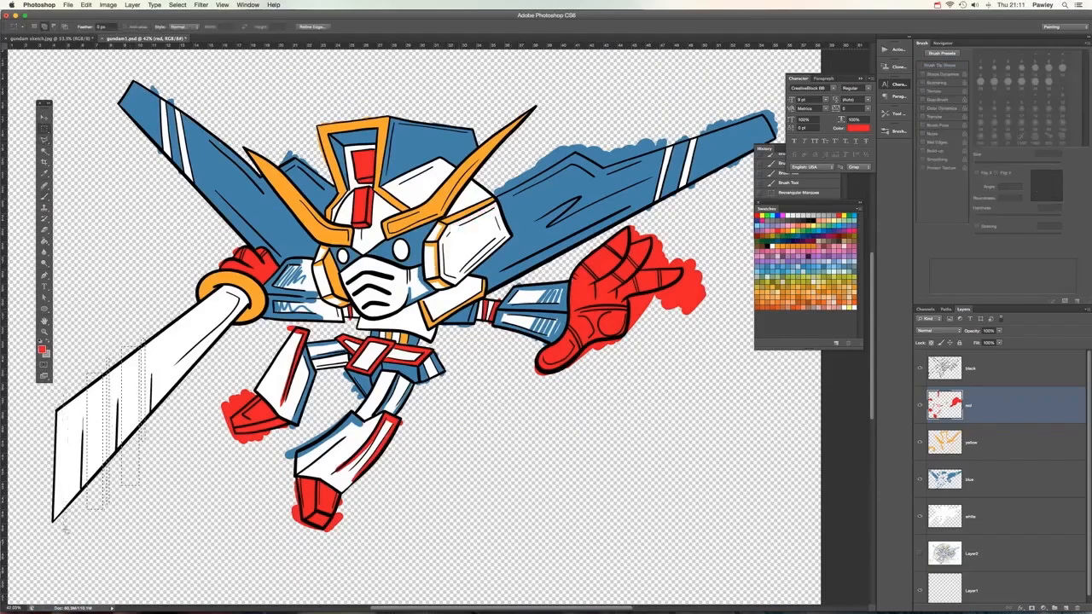
{"action": "key", "text": "b"}
{"action": "left_click_drag", "start_coordinate": [99, 503], "coordinate": [137, 341]}
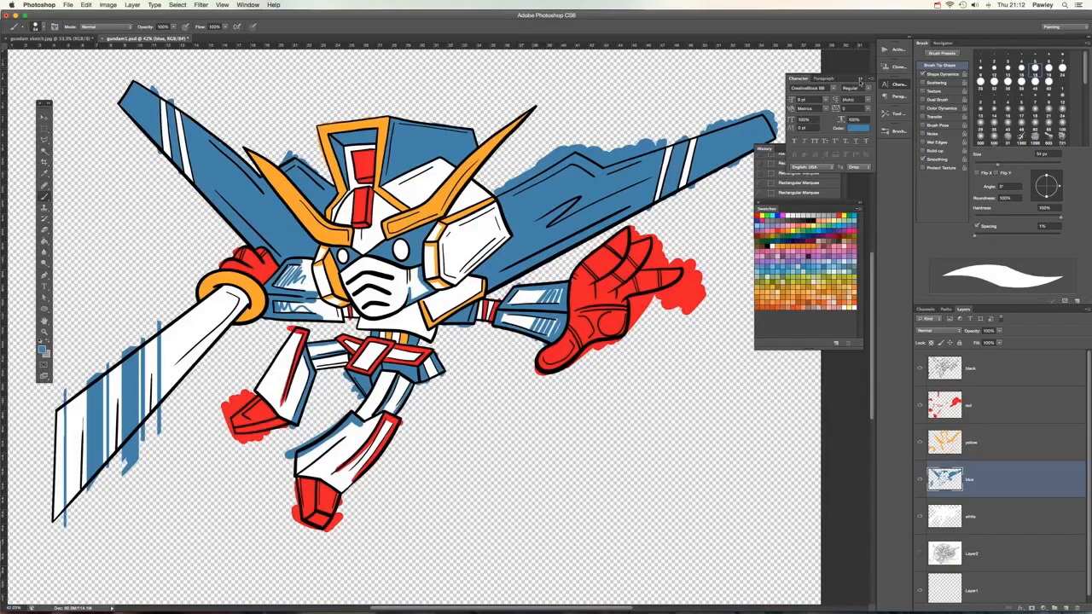
Step: Collapse the floating Character and History groups and shift the floating swatches aside to clear the canvas
{"action": "left_click", "coordinate": [860, 81]}
{"action": "left_click", "coordinate": [833, 149]}
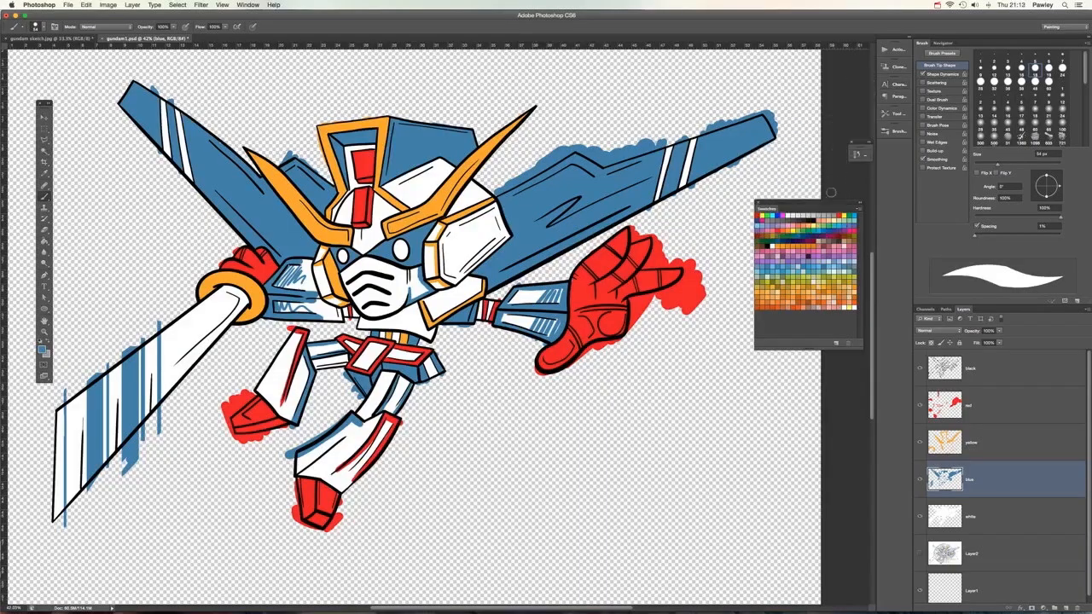
{"action": "left_click_drag", "start_coordinate": [844, 206], "coordinate": [853, 211]}
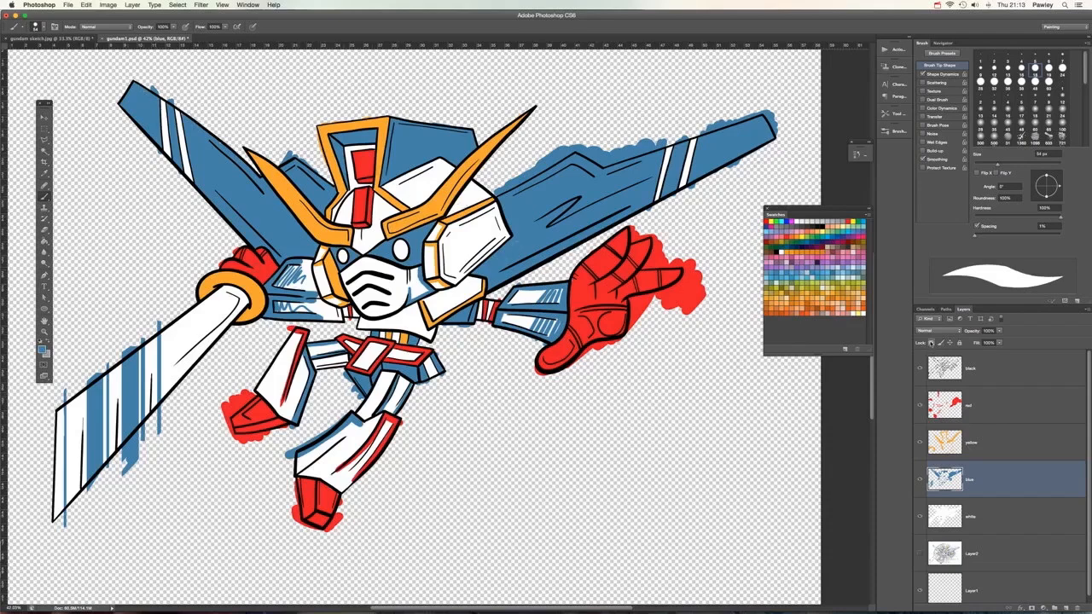
Step: Select the area outside the figure from the black layer with the Magic Wand and delete the red layer's overspill there
{"action": "left_click", "coordinate": [993, 368]}
{"action": "key", "text": "w"}
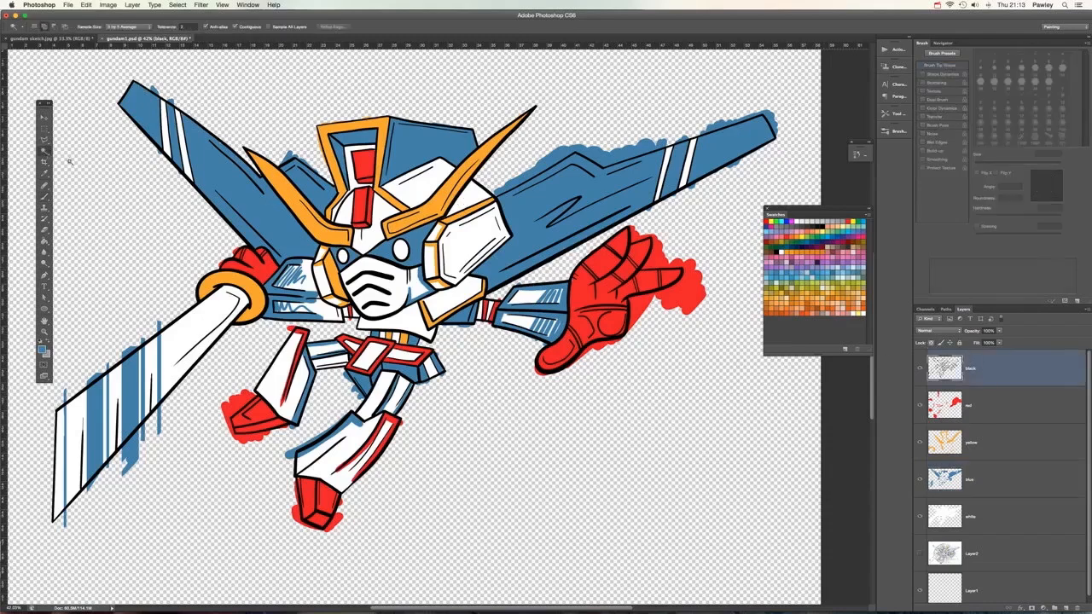
{"action": "left_click", "coordinate": [77, 317]}
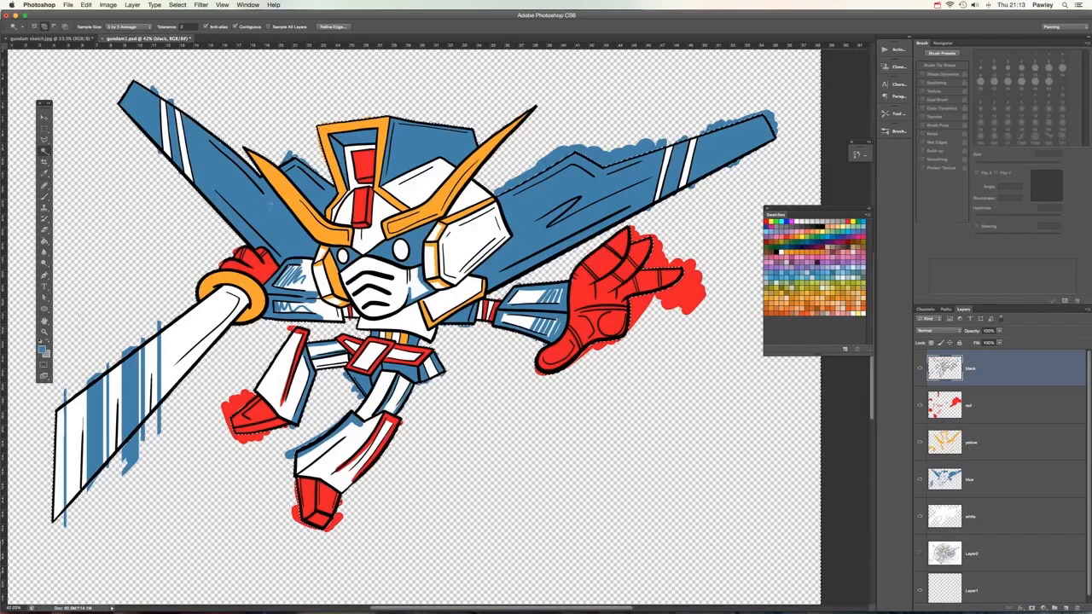
{"action": "left_click", "coordinate": [1016, 411]}
{"action": "key", "text": "Delete"}
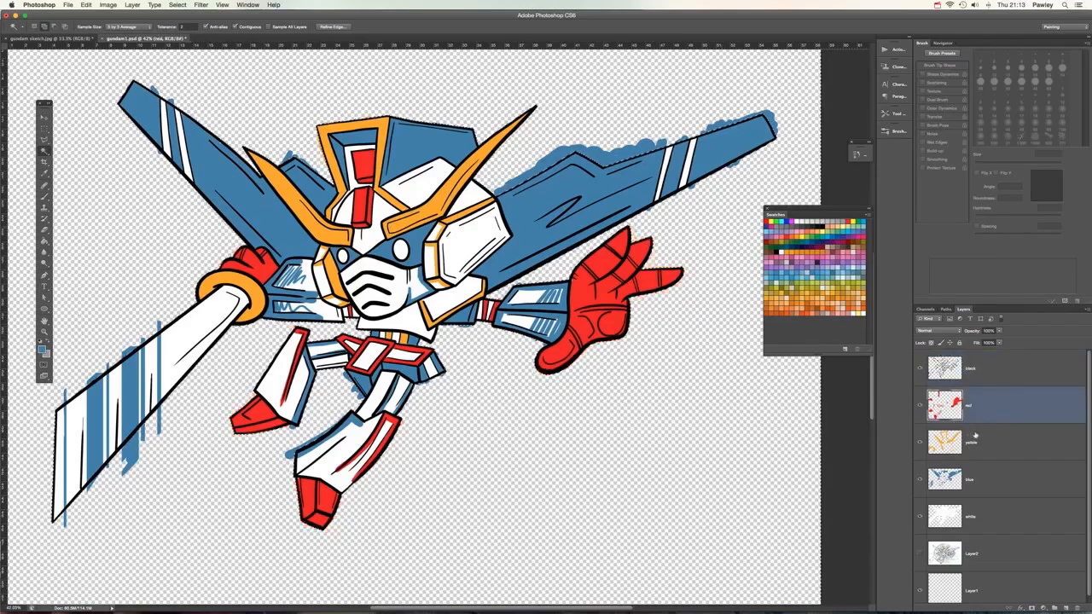
Step: Delete the blue layer's overspill outside the figure using the same selection, and deselect
{"action": "left_click", "coordinate": [1017, 444]}
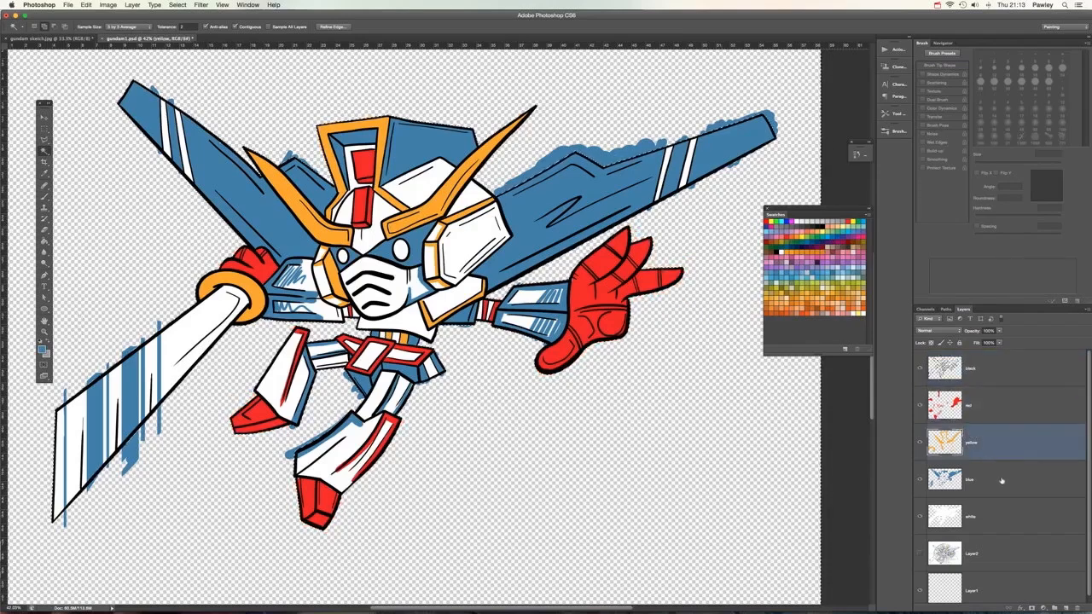
{"action": "left_click", "coordinate": [992, 481]}
{"action": "key", "text": "Delete"}
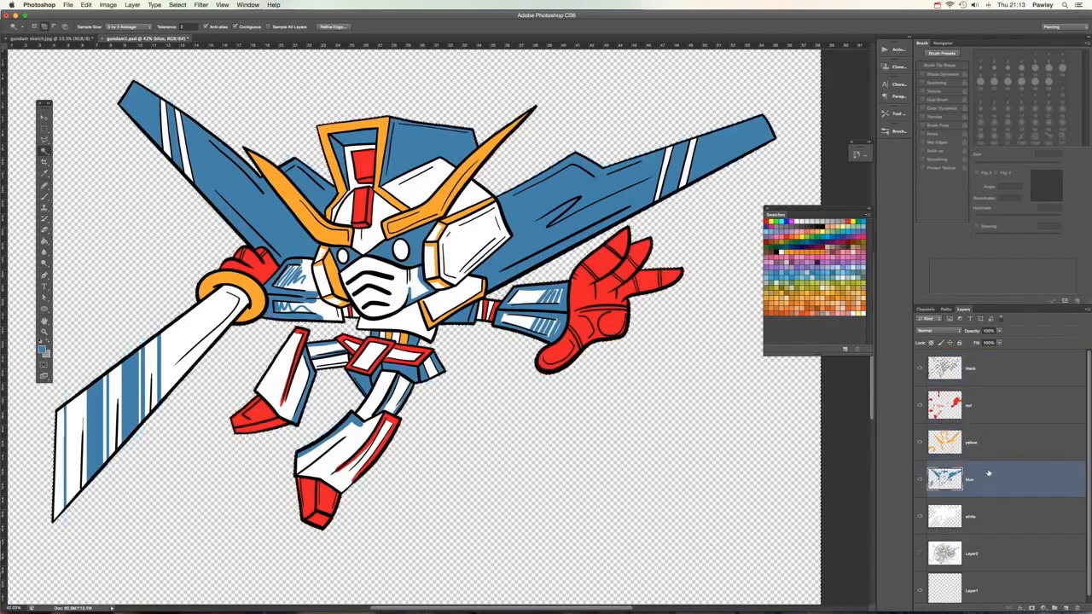
{"action": "key", "text": "ctrl+d"}
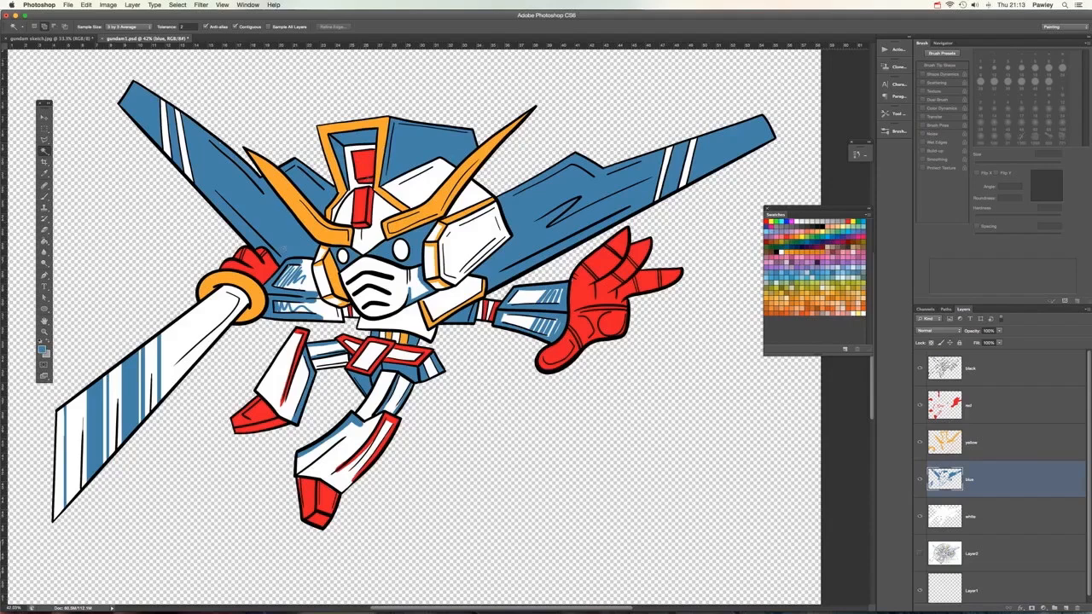
Step: Add a thin black outside Stroke layer style to the white layer
{"action": "key", "text": "super+minus"}
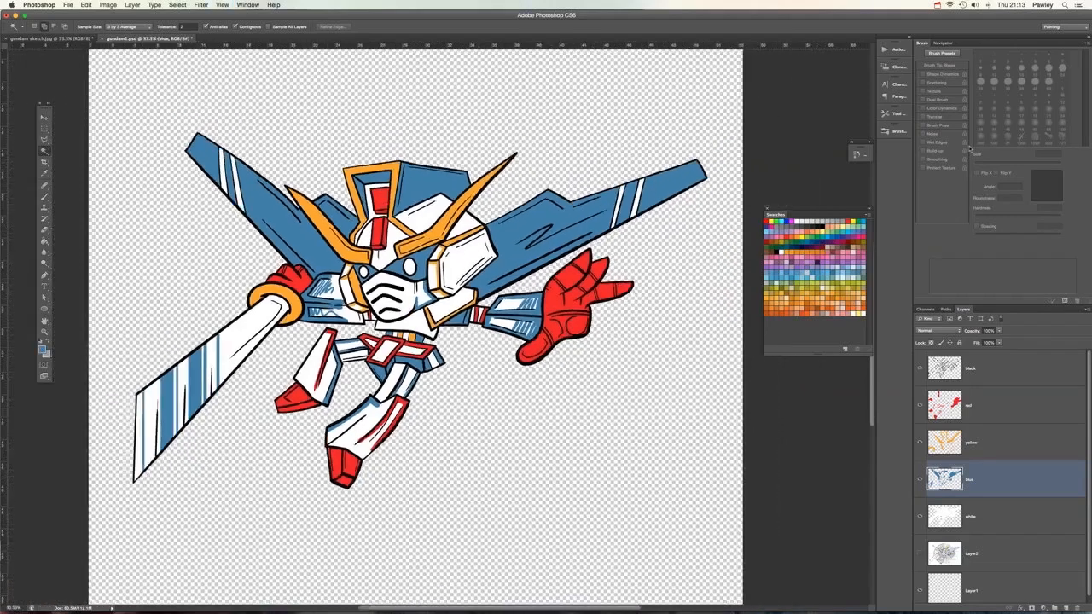
{"action": "key", "text": "super+minus"}
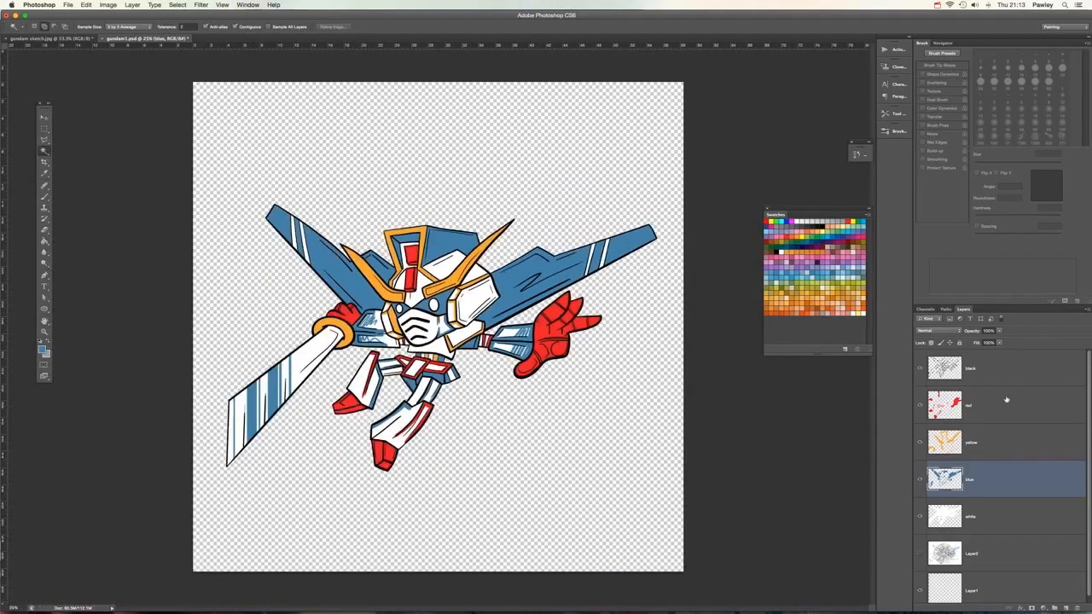
{"action": "left_click", "coordinate": [1004, 520]}
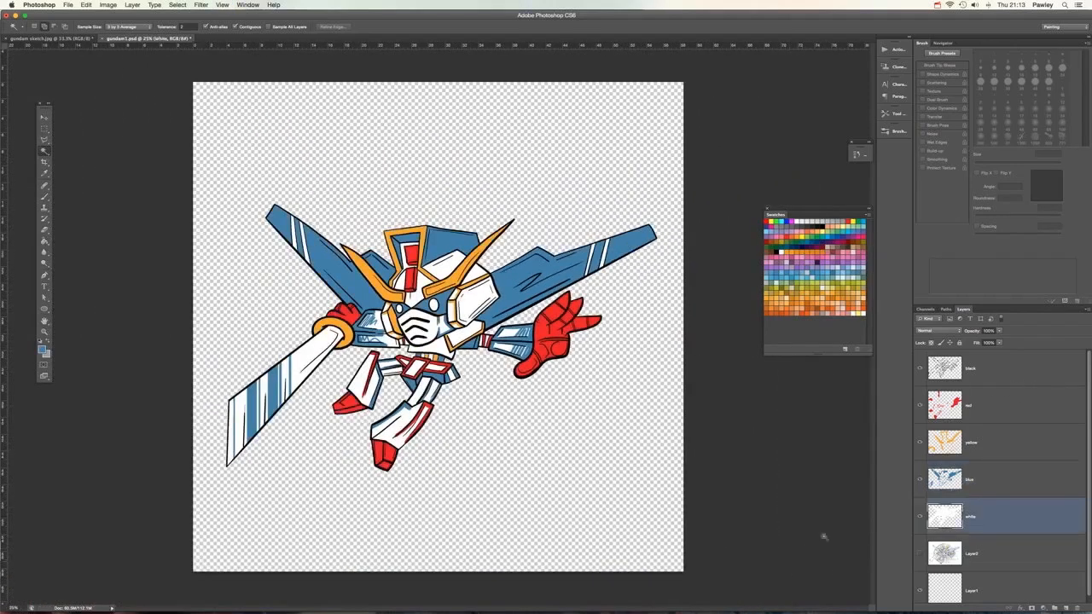
{"action": "double_click", "coordinate": [1004, 519]}
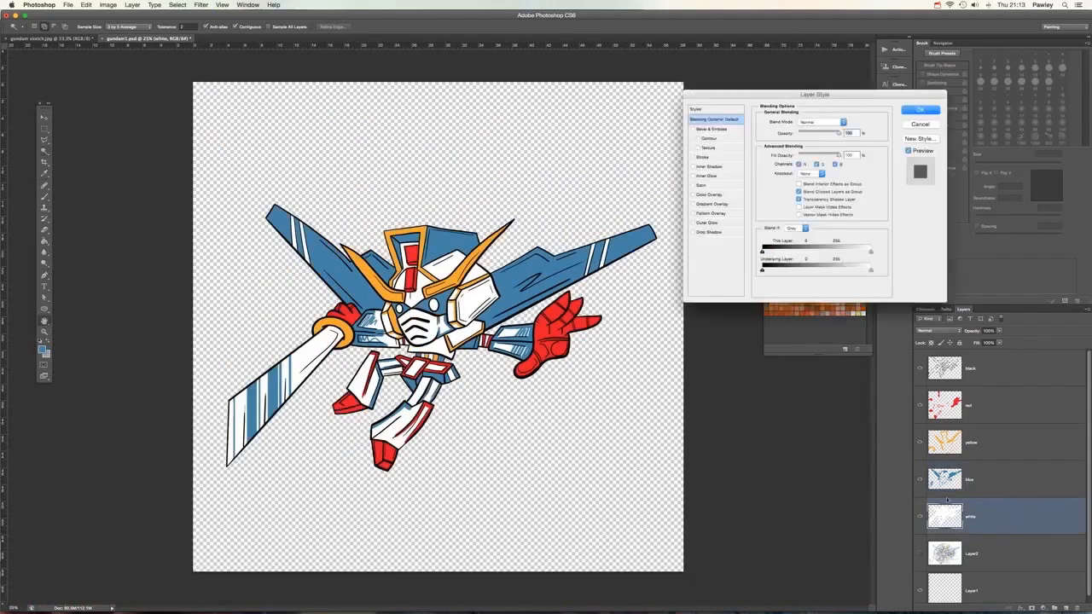
{"action": "left_click", "coordinate": [720, 157]}
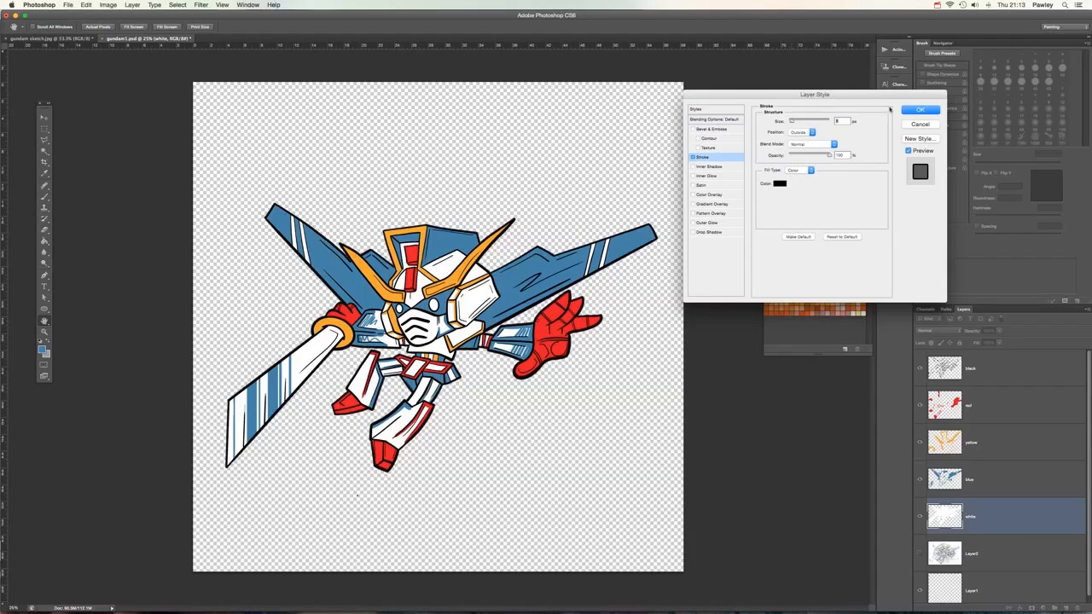
{"action": "left_click", "coordinate": [919, 110]}
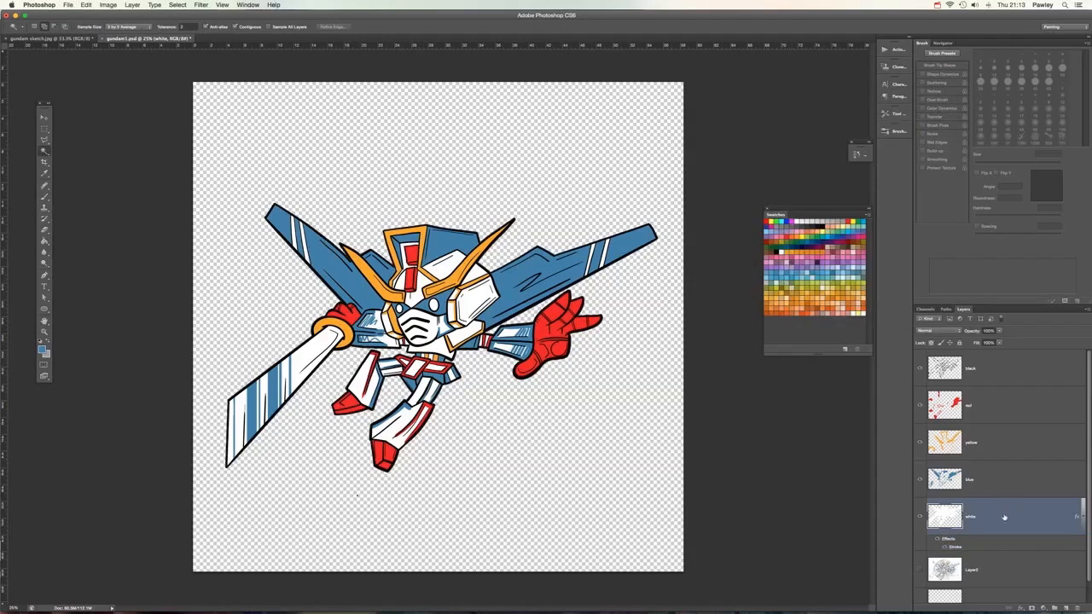
Step: Duplicate the white layer as white copy
{"action": "right_click", "coordinate": [1004, 516]}
{"action": "left_click", "coordinate": [1040, 371]}
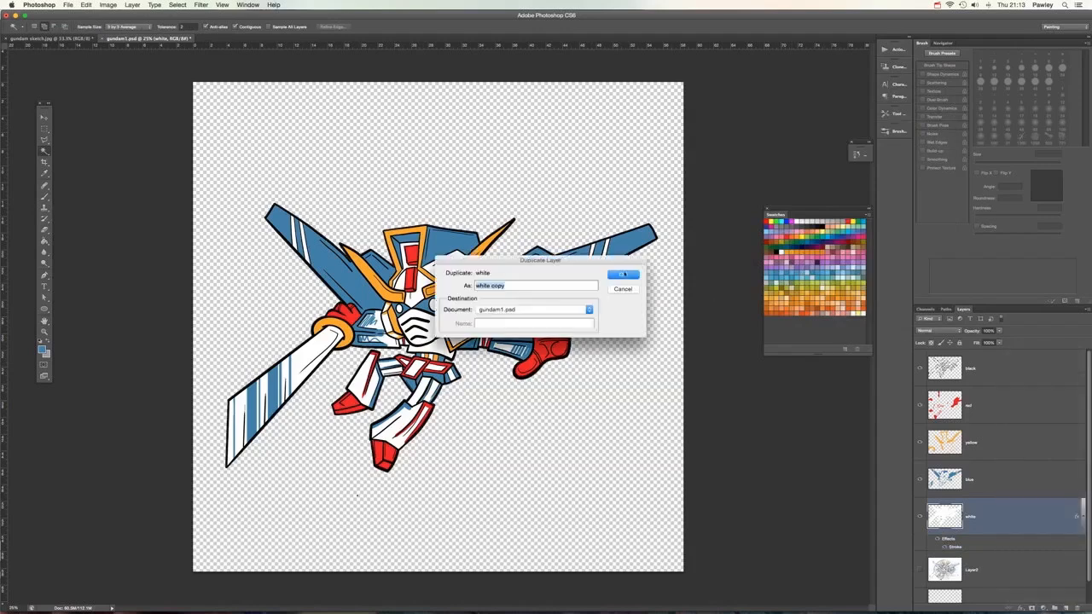
{"action": "left_click", "coordinate": [622, 273]}
Step: Widen the Stroke style on the original white layer and change its colour to white
{"action": "scroll", "coordinate": [1043, 542], "scroll_direction": "down", "scroll_amount": 1}
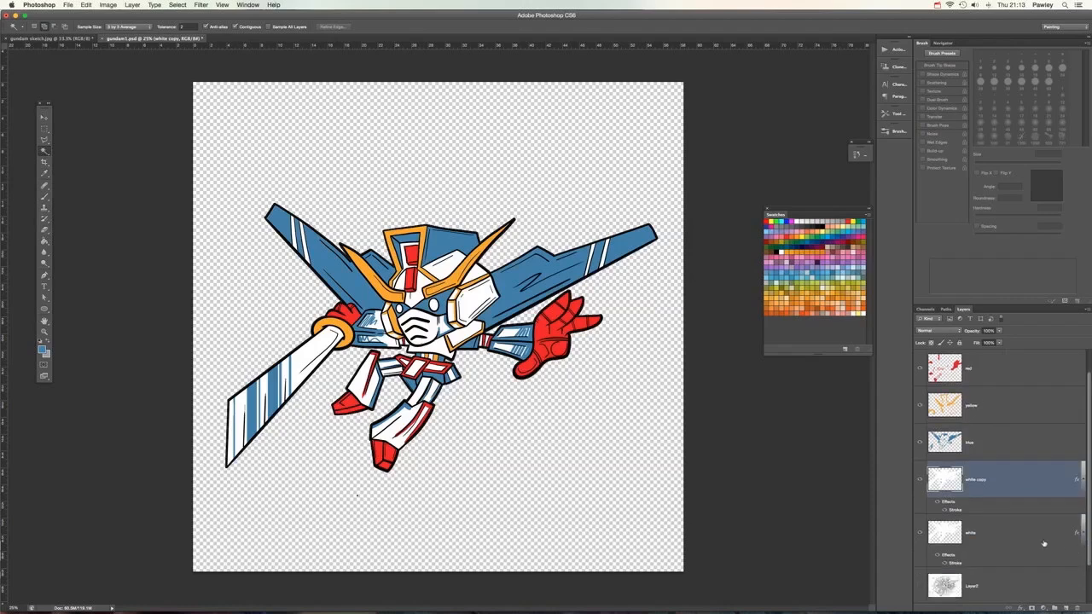
{"action": "double_click", "coordinate": [1012, 535]}
{"action": "left_click", "coordinate": [702, 157]}
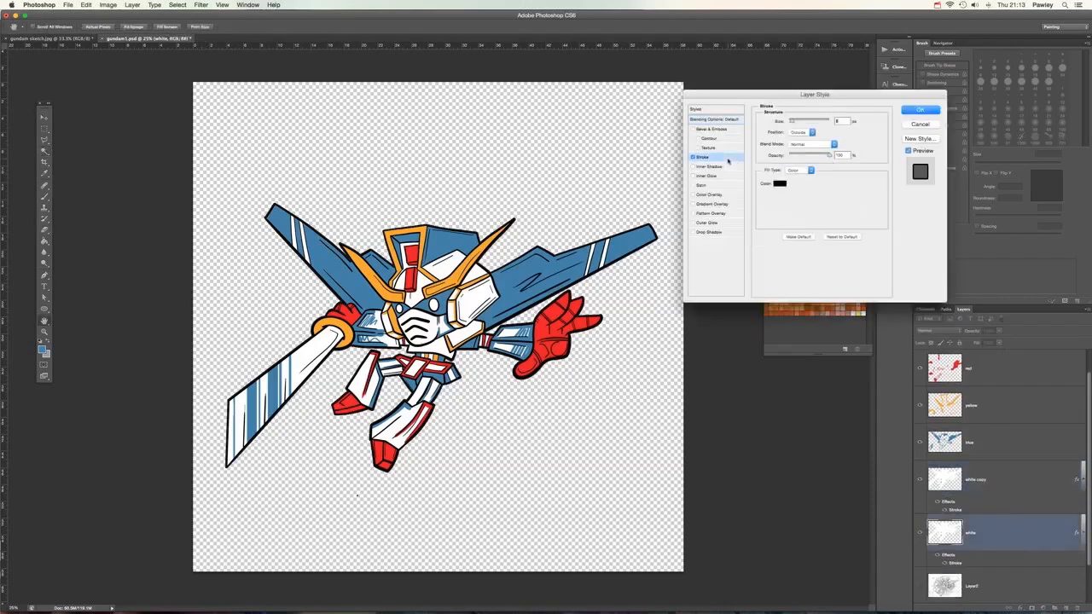
{"action": "left_click_drag", "start_coordinate": [792, 122], "coordinate": [795, 123]}
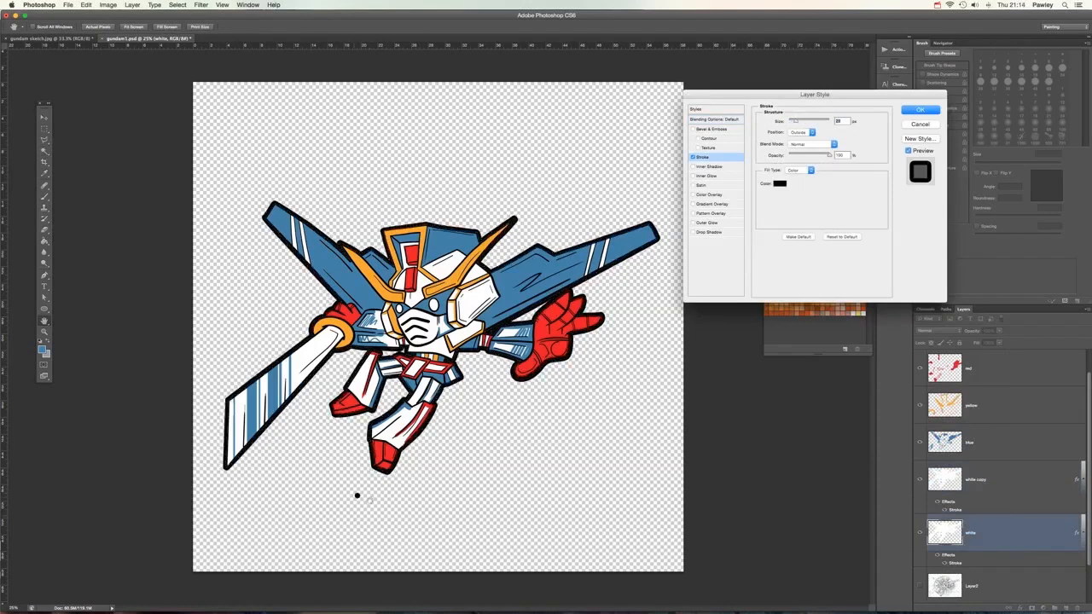
{"action": "left_click", "coordinate": [779, 183]}
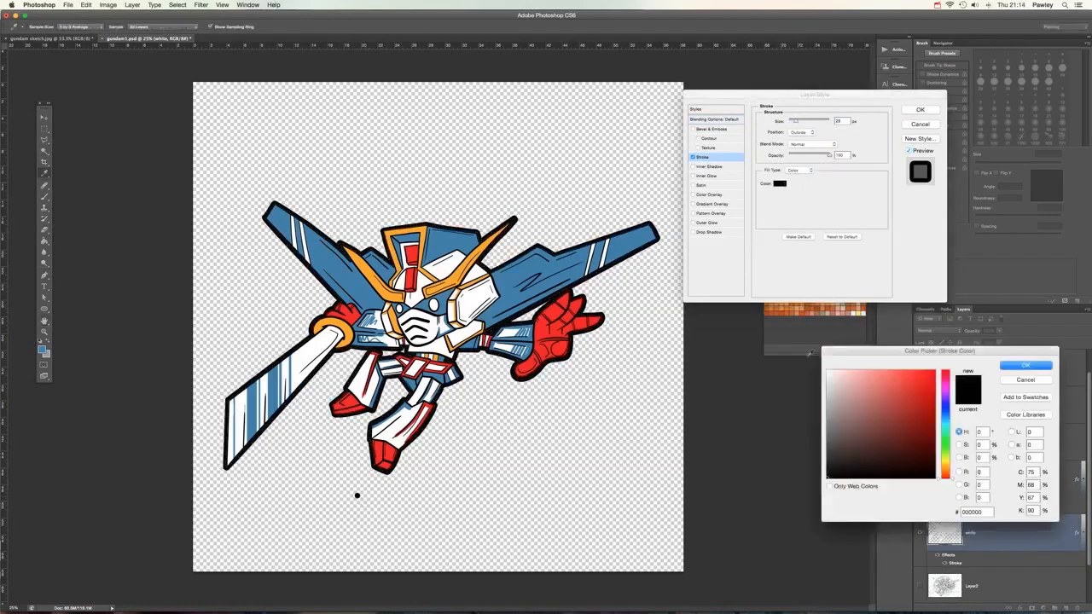
{"action": "left_click", "coordinate": [826, 369]}
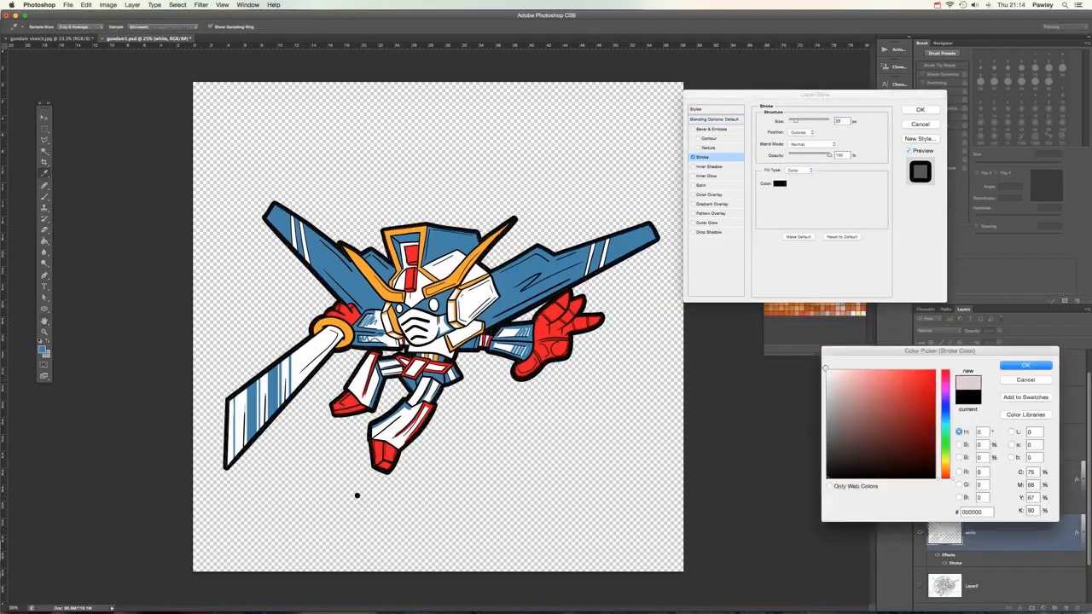
{"action": "left_click", "coordinate": [1024, 366]}
{"action": "left_click", "coordinate": [920, 109]}
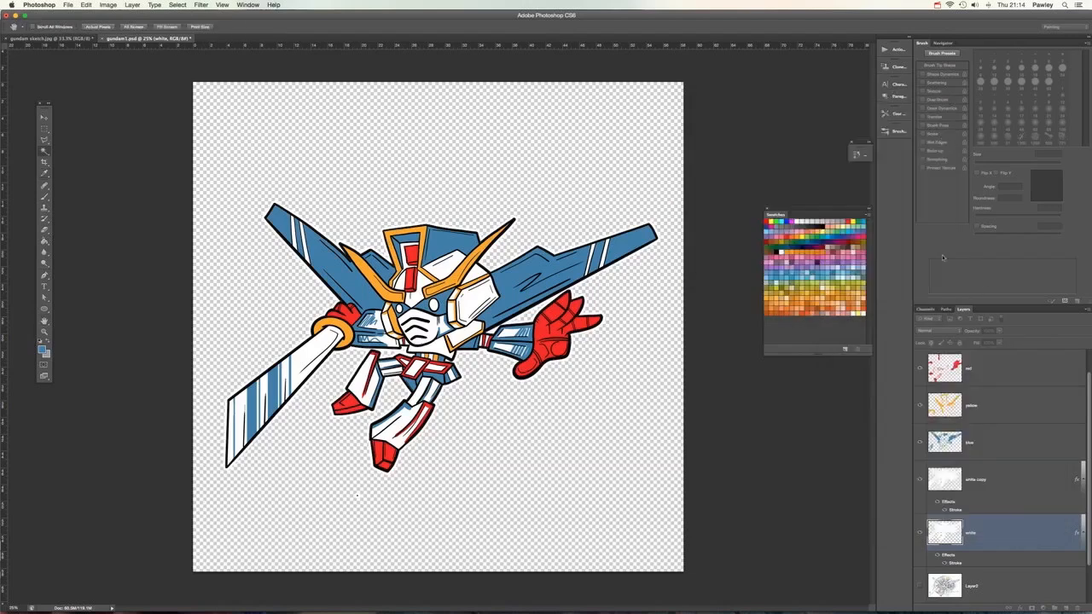
Step: Duplicate the original white layer as white copy 2
{"action": "right_click", "coordinate": [1017, 536]}
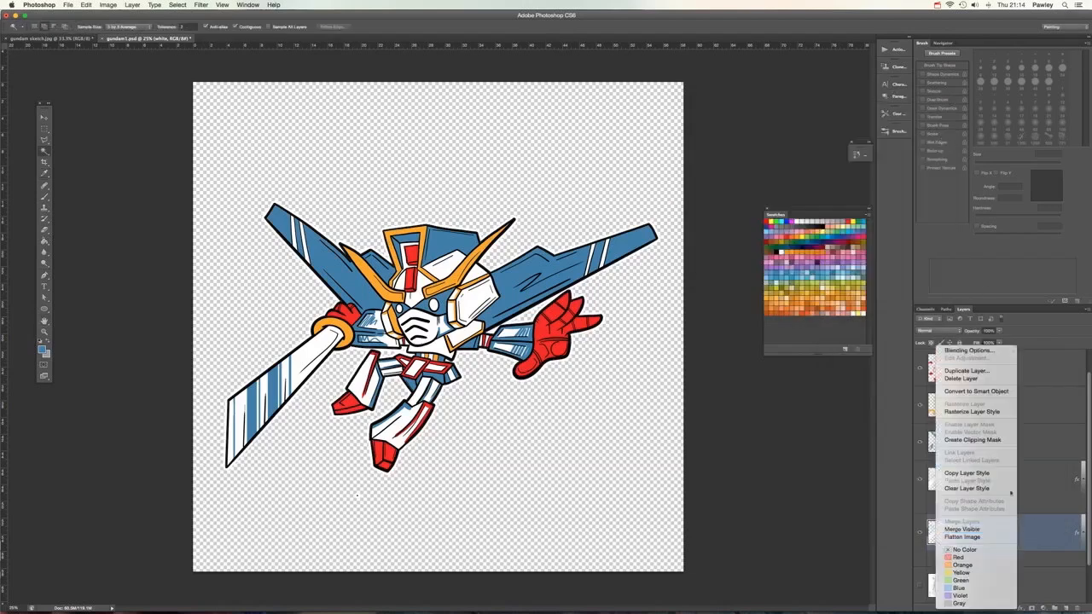
{"action": "left_click", "coordinate": [989, 369]}
{"action": "key", "text": "Return"}
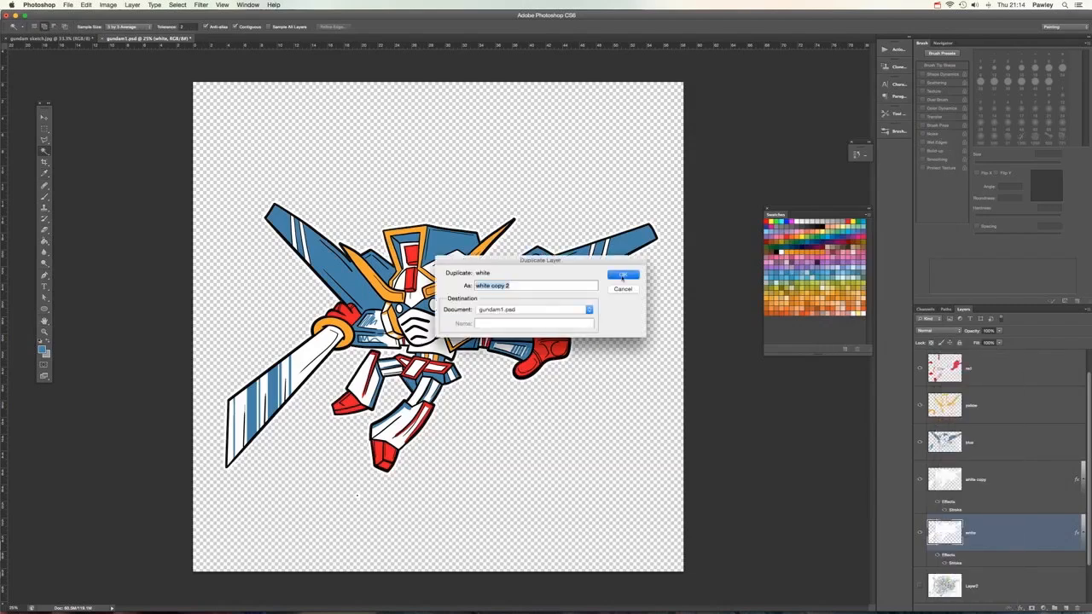
Step: Set the original white layer's Stroke colour to black (000000) and widen it beyond the white outline
{"action": "scroll", "coordinate": [1054, 522], "scroll_direction": "down", "scroll_amount": 1}
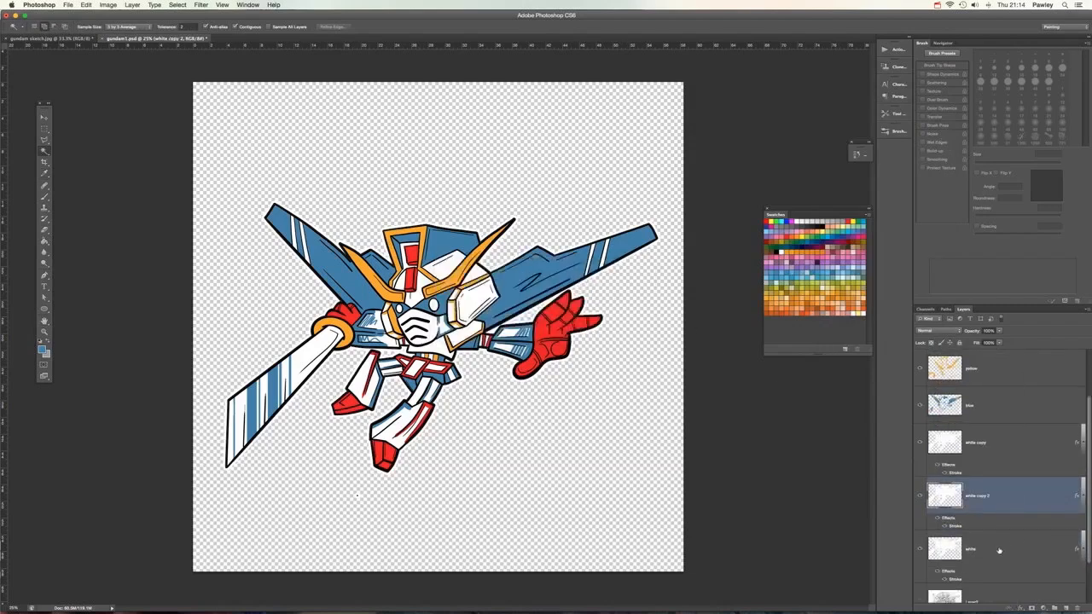
{"action": "double_click", "coordinate": [997, 550]}
{"action": "left_click", "coordinate": [702, 157]}
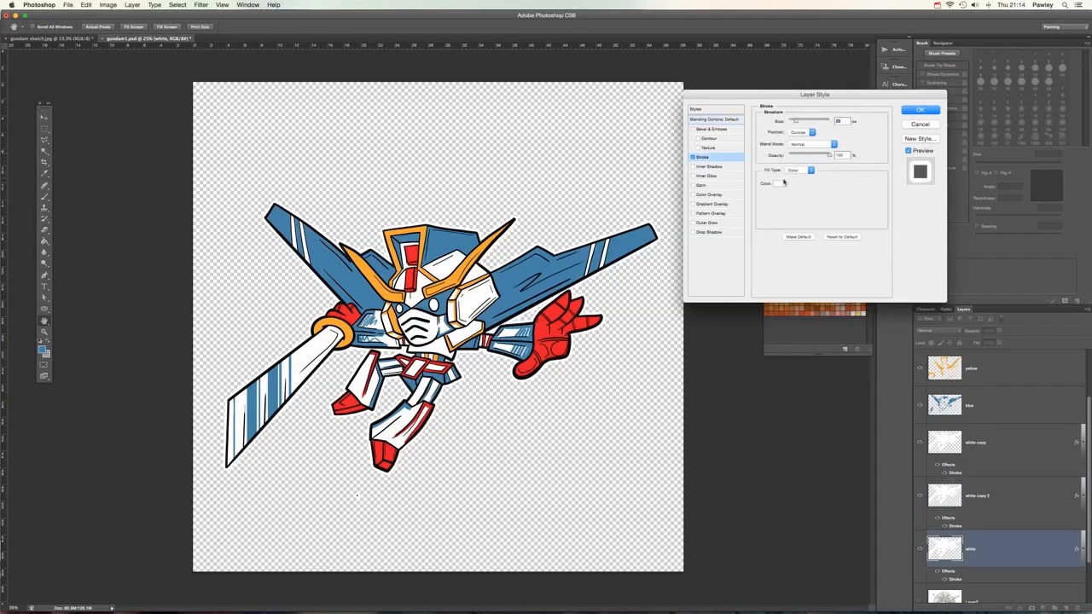
{"action": "left_click", "coordinate": [779, 184]}
{"action": "left_click_drag", "start_coordinate": [843, 388], "coordinate": [804, 512]}
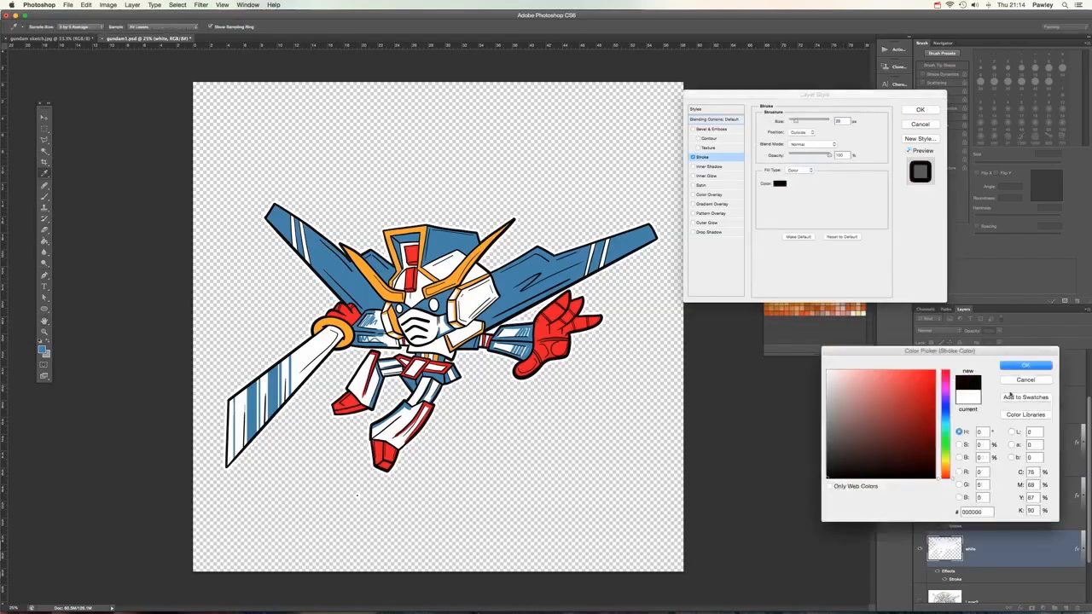
{"action": "left_click", "coordinate": [1025, 365]}
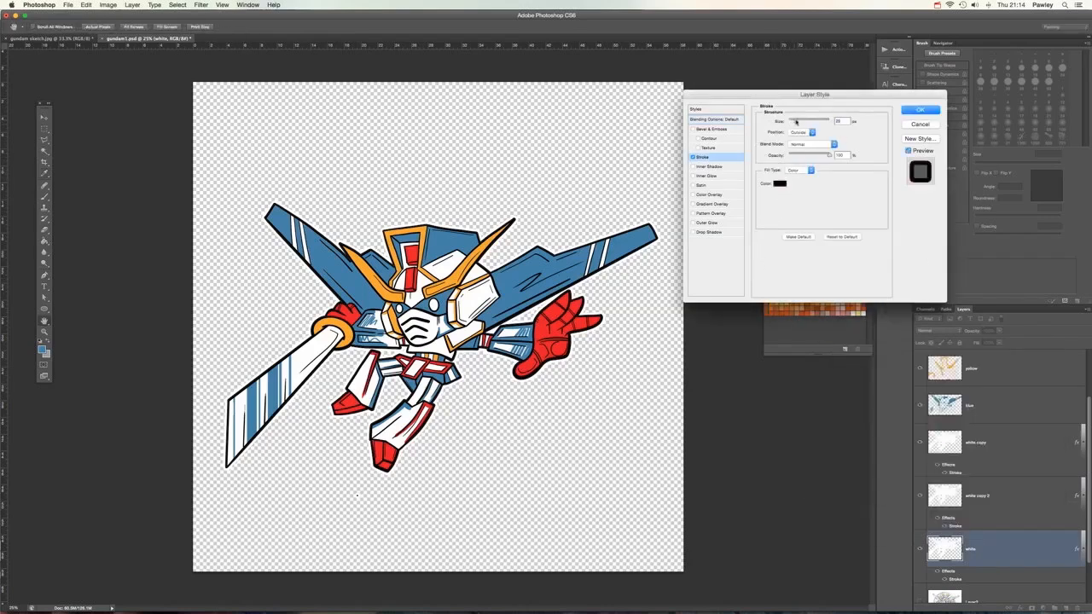
{"action": "left_click_drag", "start_coordinate": [795, 122], "coordinate": [799, 124]}
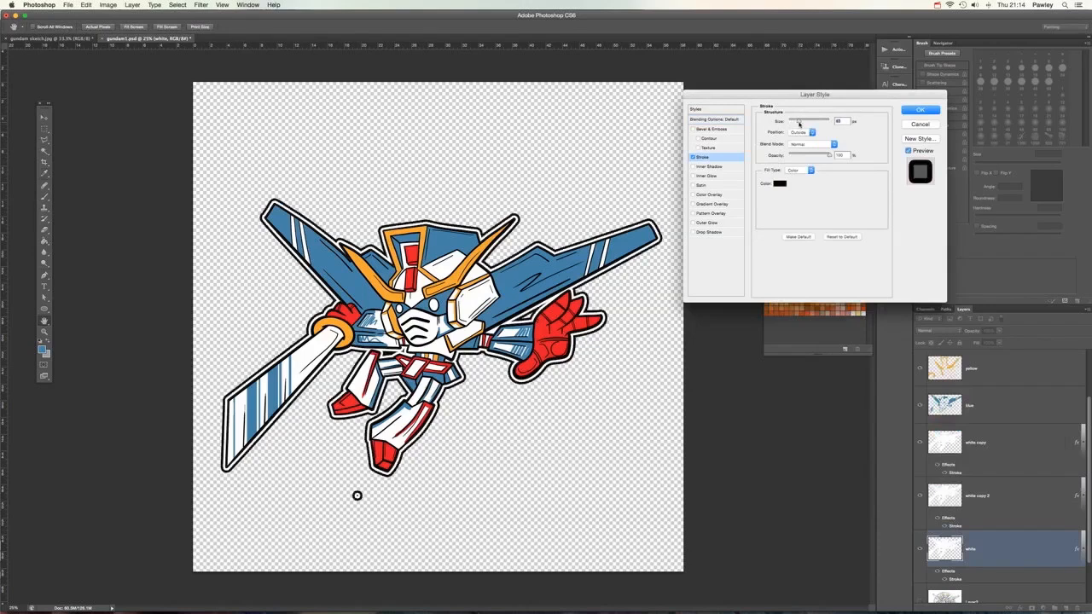
{"action": "left_click", "coordinate": [935, 111]}
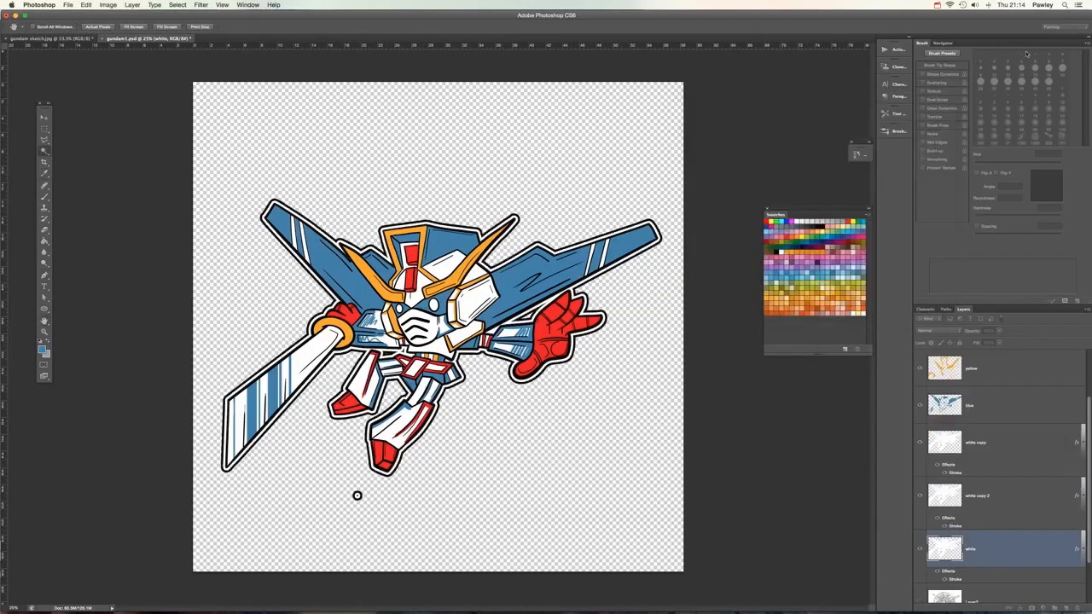
{"action": "key", "text": "w"}
{"action": "key", "text": "super+0"}
{"action": "key", "text": "super+plus"}
{"action": "key", "text": "super+plus"}
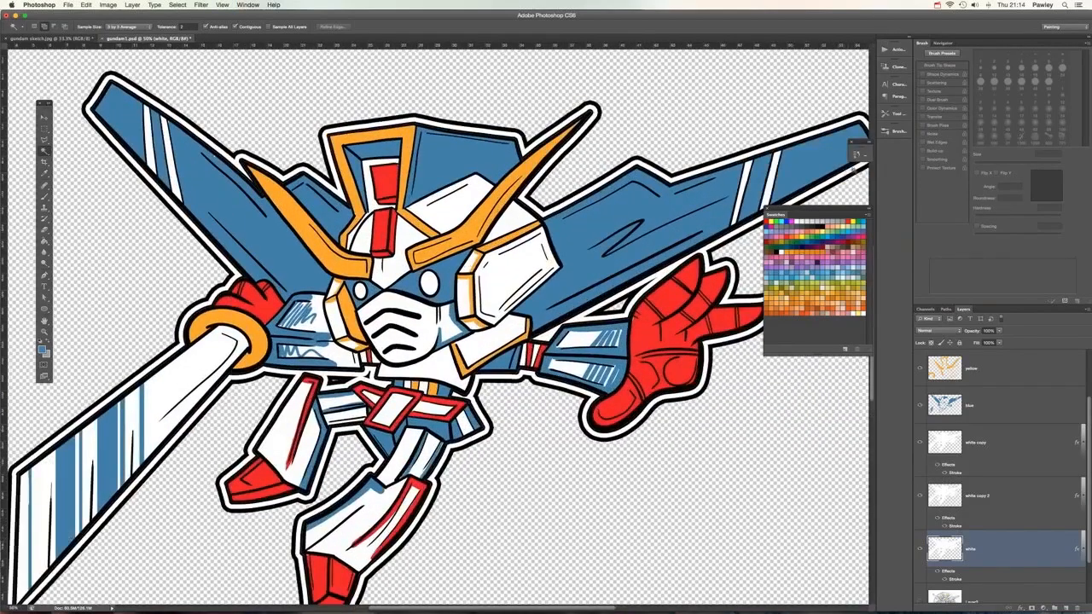
Step: Erase the stray dot below the Gundam's foot from the white, white copy 2 and white copy layers, and clear the selection
{"action": "left_click", "coordinate": [946, 44]}
{"action": "left_click_drag", "start_coordinate": [995, 166], "coordinate": [967, 246]}
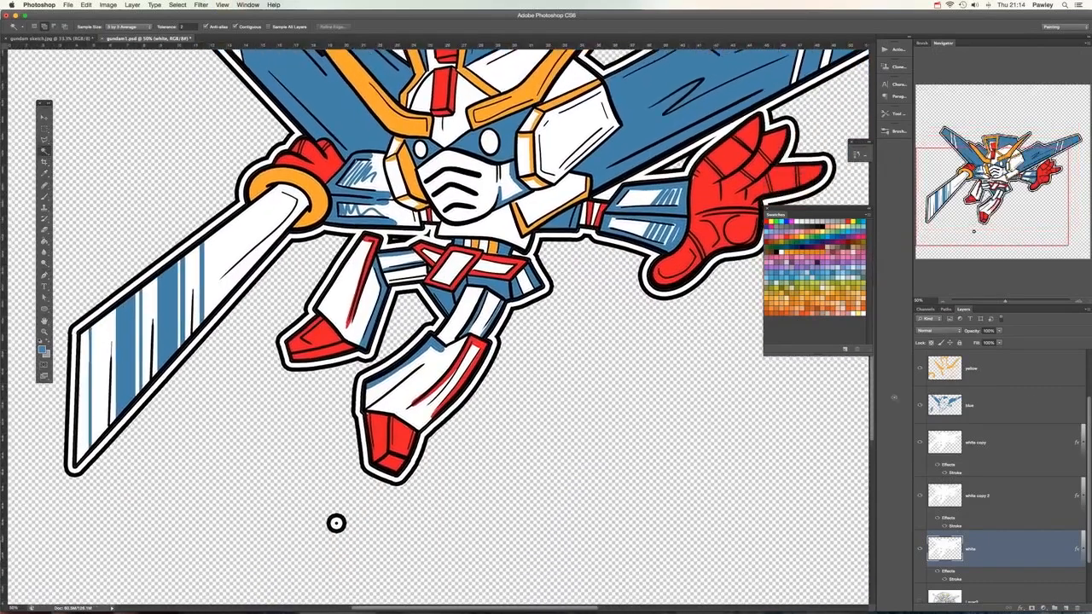
{"action": "left_click", "coordinate": [45, 129]}
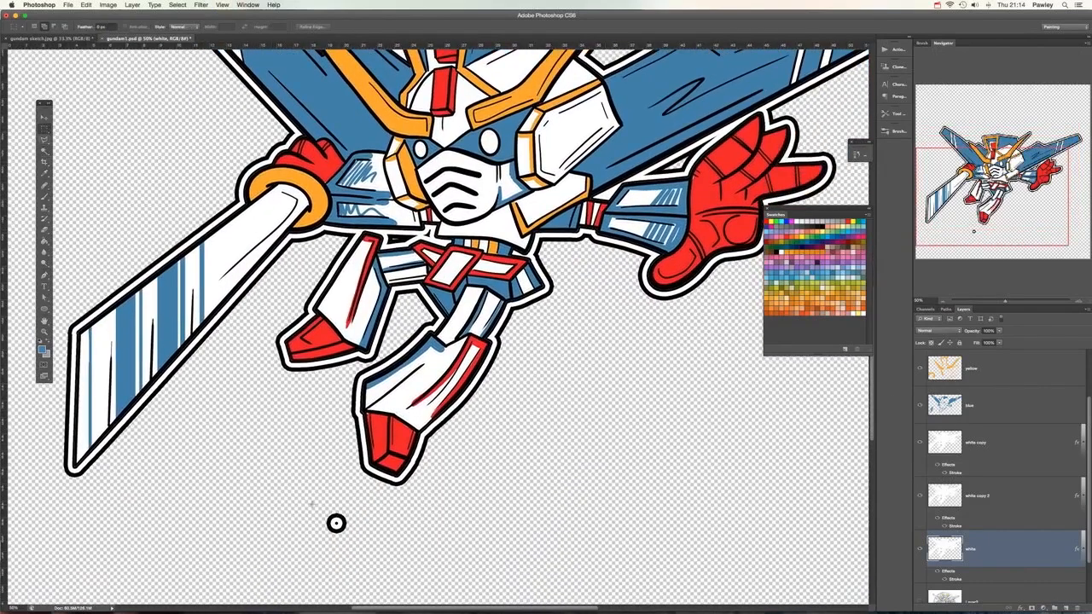
{"action": "left_click_drag", "start_coordinate": [310, 503], "coordinate": [360, 548]}
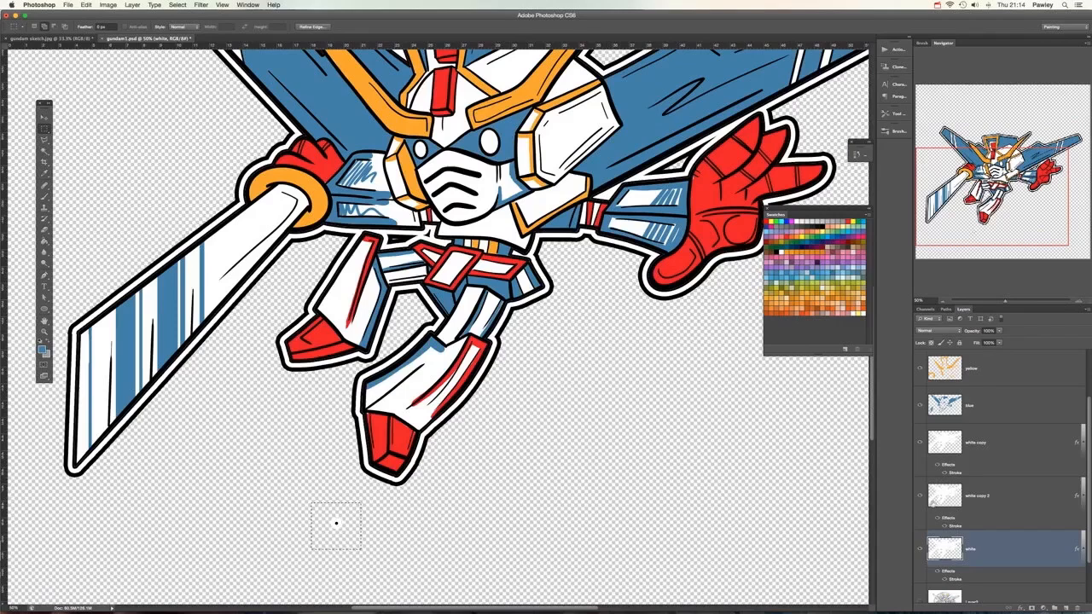
{"action": "left_click", "coordinate": [983, 490]}
{"action": "left_click", "coordinate": [990, 462]}
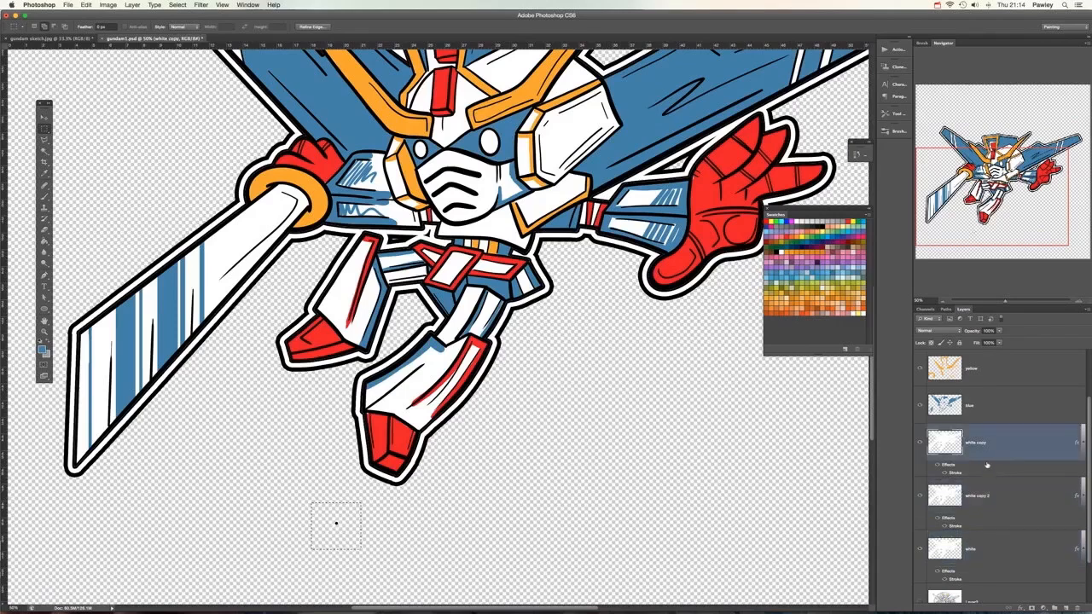
{"action": "key", "text": "super+d"}
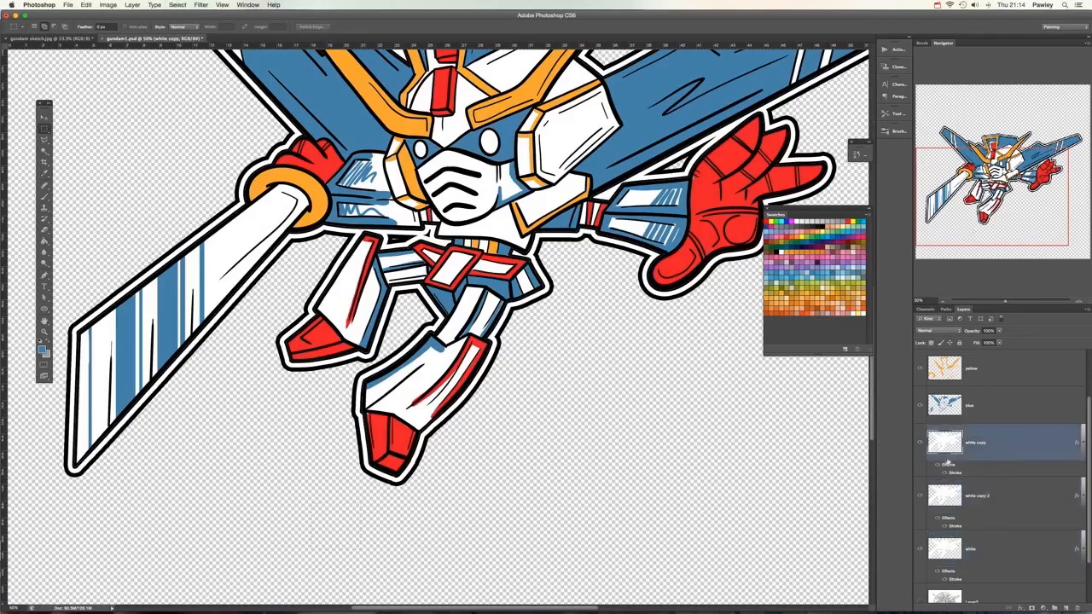
Step: Change the white copy layer's Stroke position to Center and fine-tune the stroke size
{"action": "left_click", "coordinate": [1080, 301]}
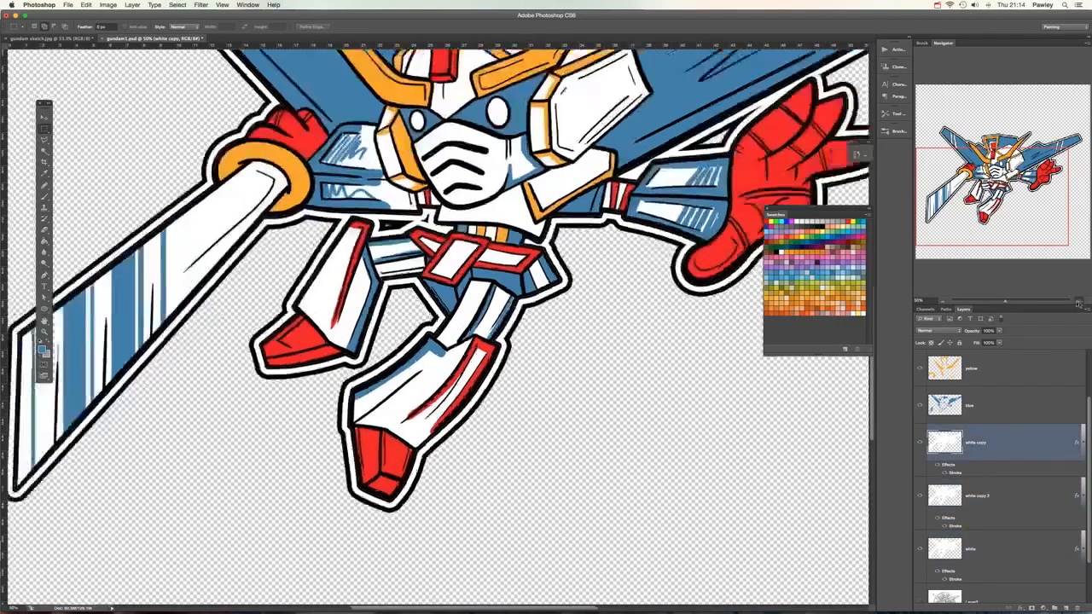
{"action": "left_click", "coordinate": [1082, 303]}
{"action": "left_click", "coordinate": [1082, 303]}
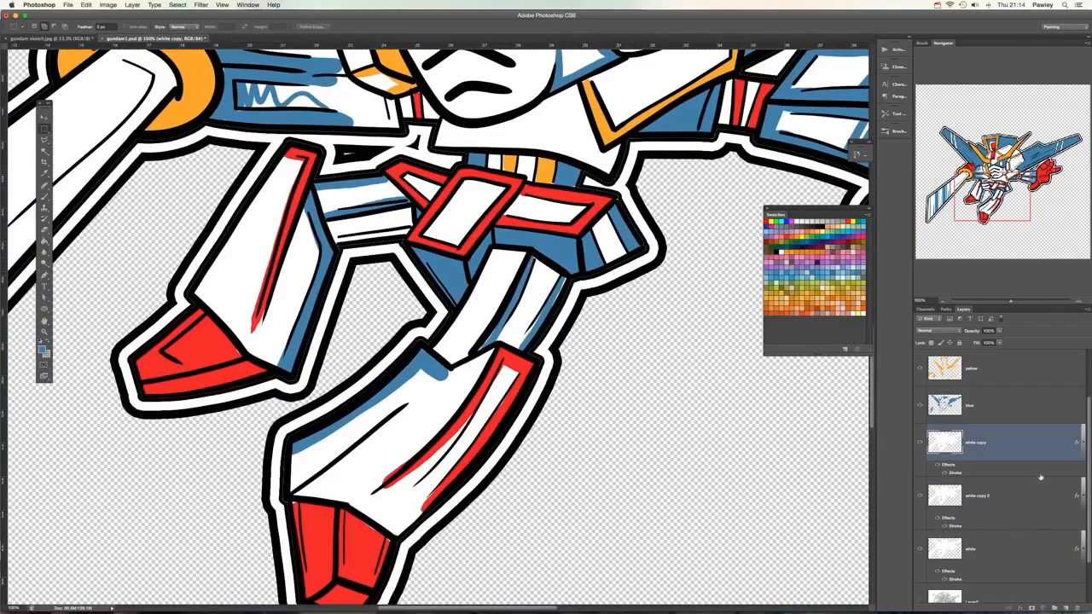
{"action": "double_click", "coordinate": [1014, 450]}
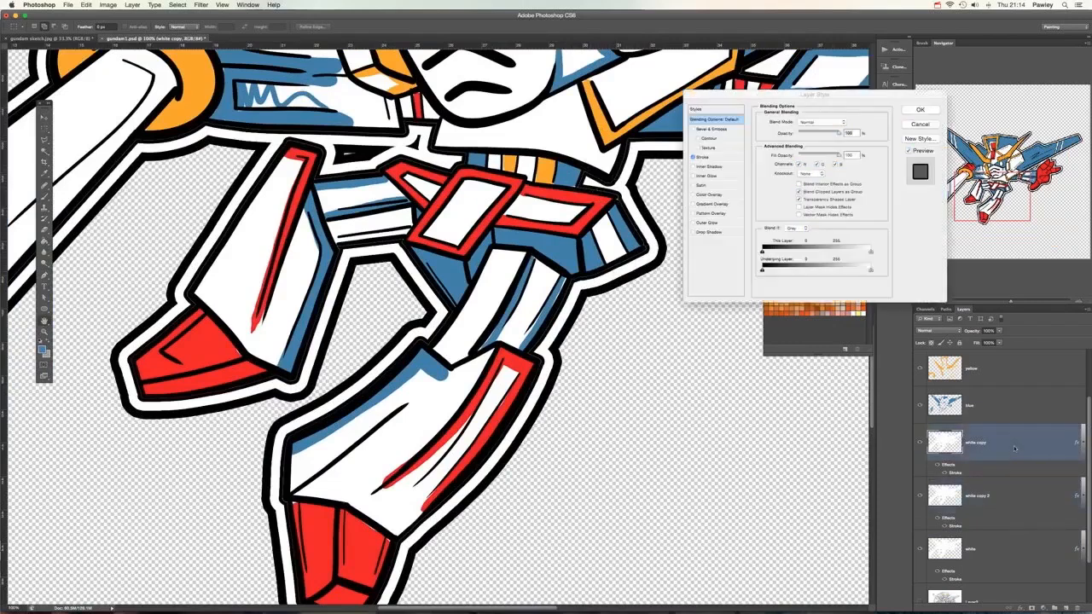
{"action": "left_click", "coordinate": [723, 158]}
{"action": "left_click", "coordinate": [798, 133]}
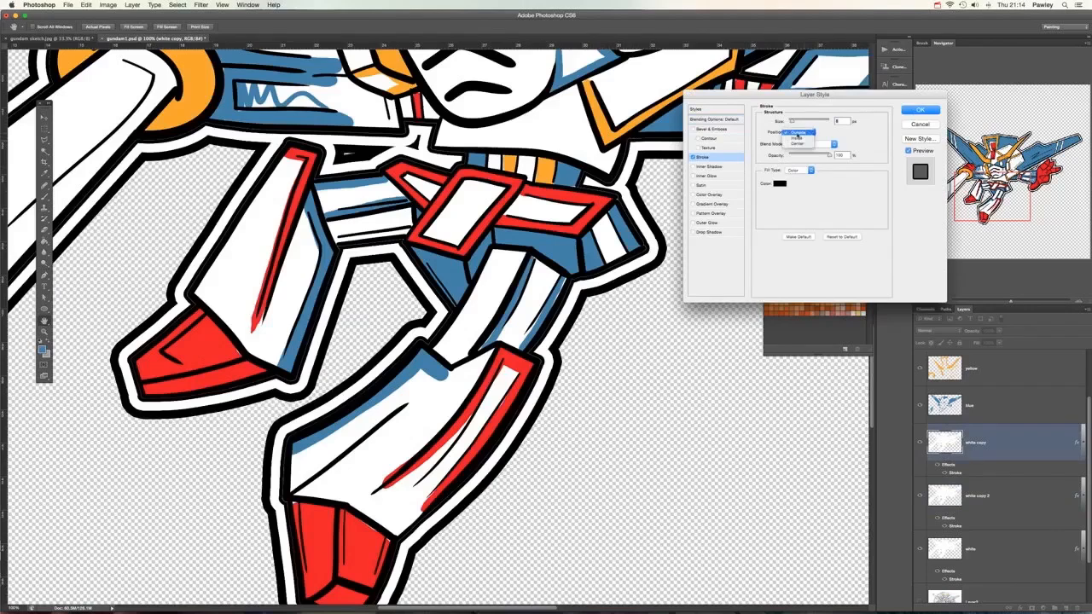
{"action": "left_click", "coordinate": [802, 144]}
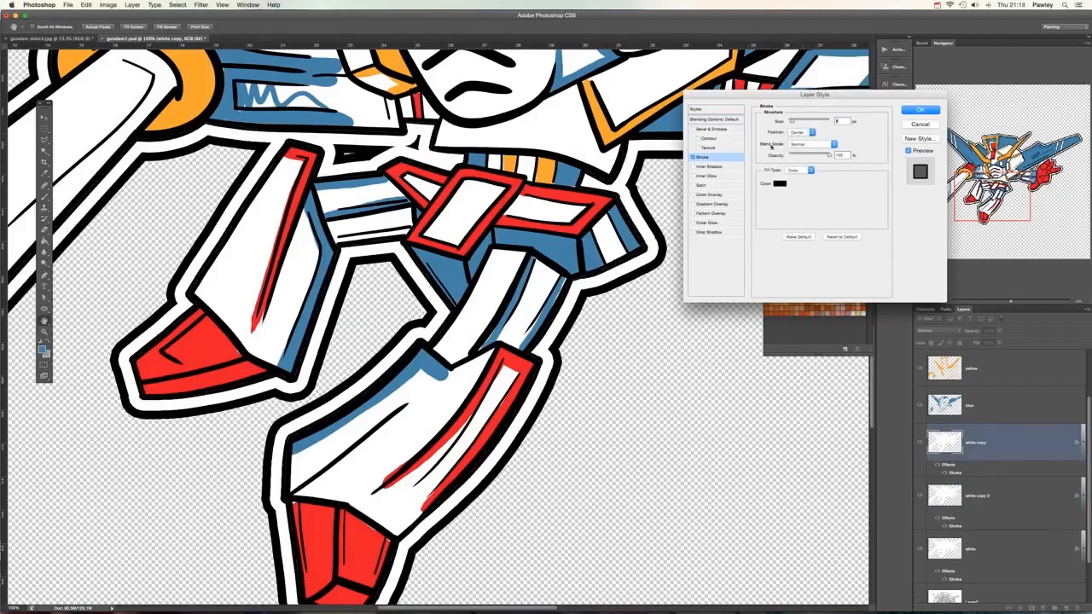
{"action": "left_click_drag", "start_coordinate": [793, 124], "coordinate": [791, 125]}
{"action": "left_click", "coordinate": [920, 110]}
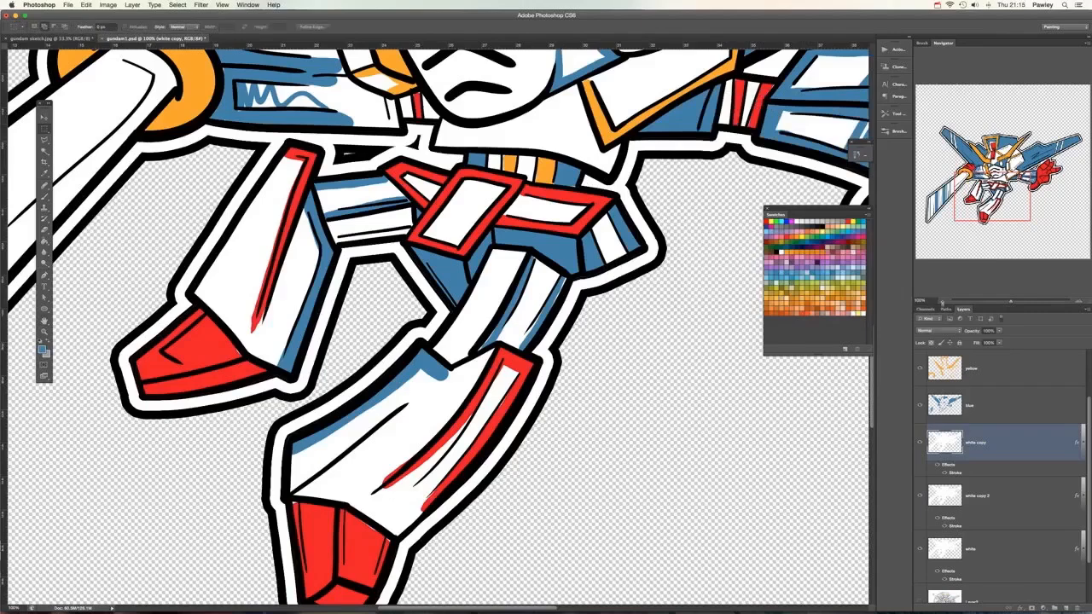
Step: Enable a Color Overlay effect on the red layer
{"action": "left_click", "coordinate": [943, 303]}
{"action": "left_click", "coordinate": [943, 302]}
{"action": "left_click", "coordinate": [944, 304]}
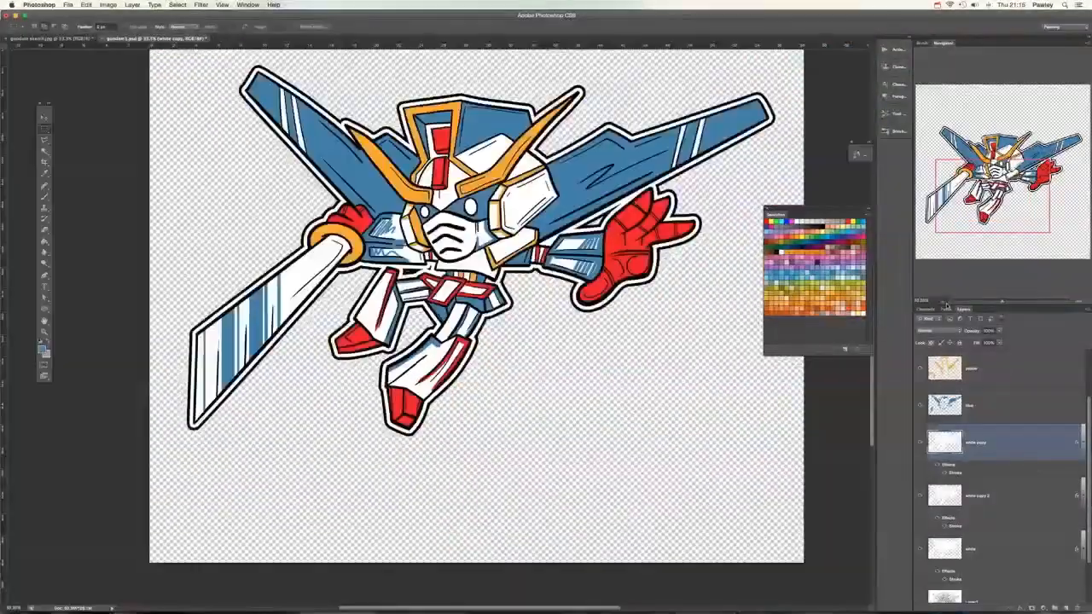
{"action": "left_click", "coordinate": [945, 304]}
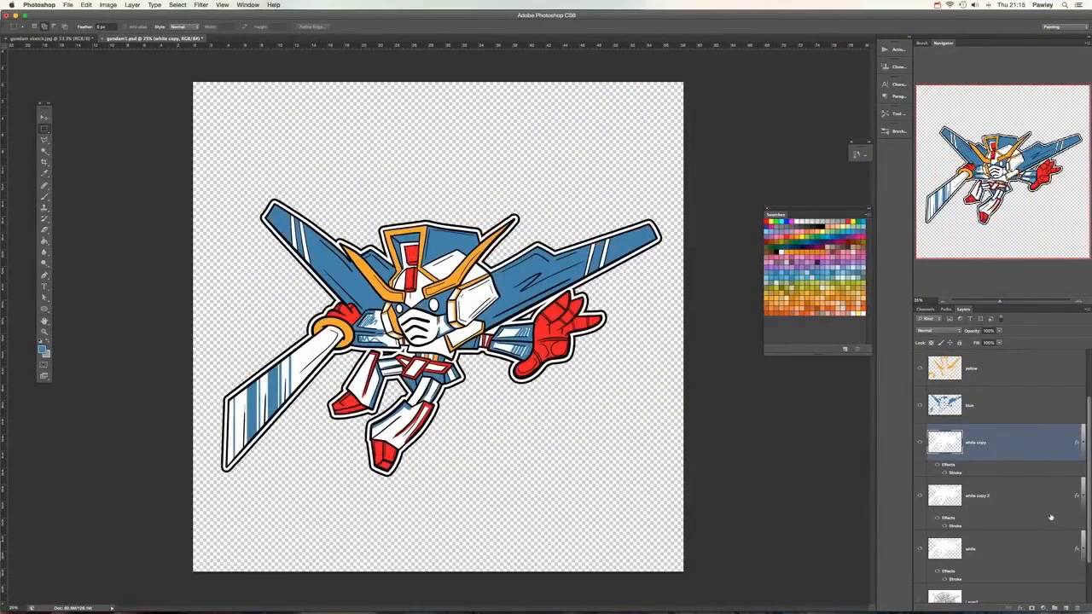
{"action": "left_click_drag", "start_coordinate": [1087, 493], "coordinate": [1087, 418]}
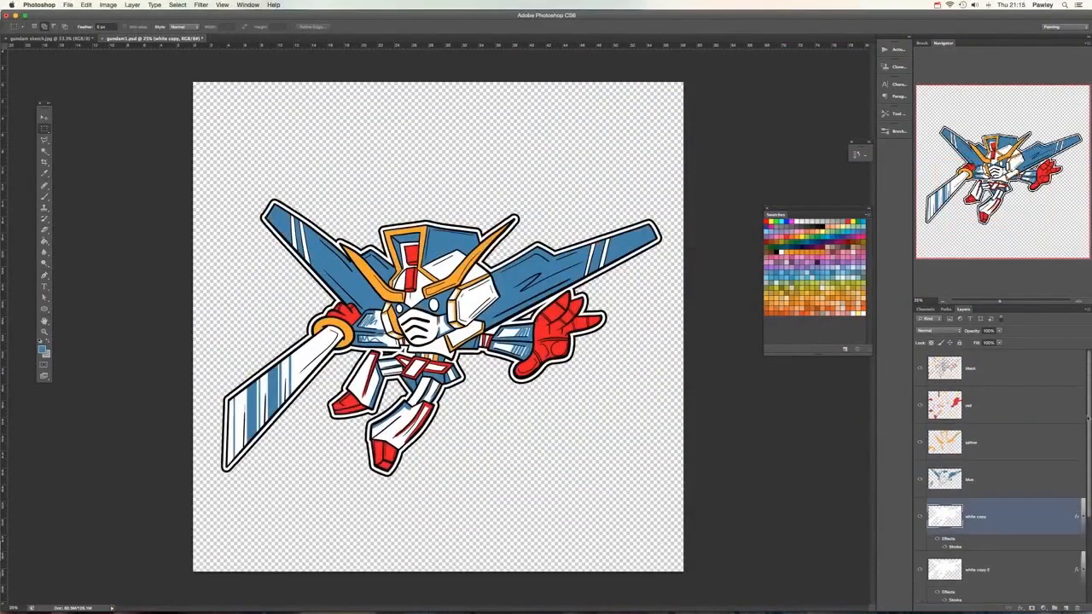
{"action": "double_click", "coordinate": [1004, 409]}
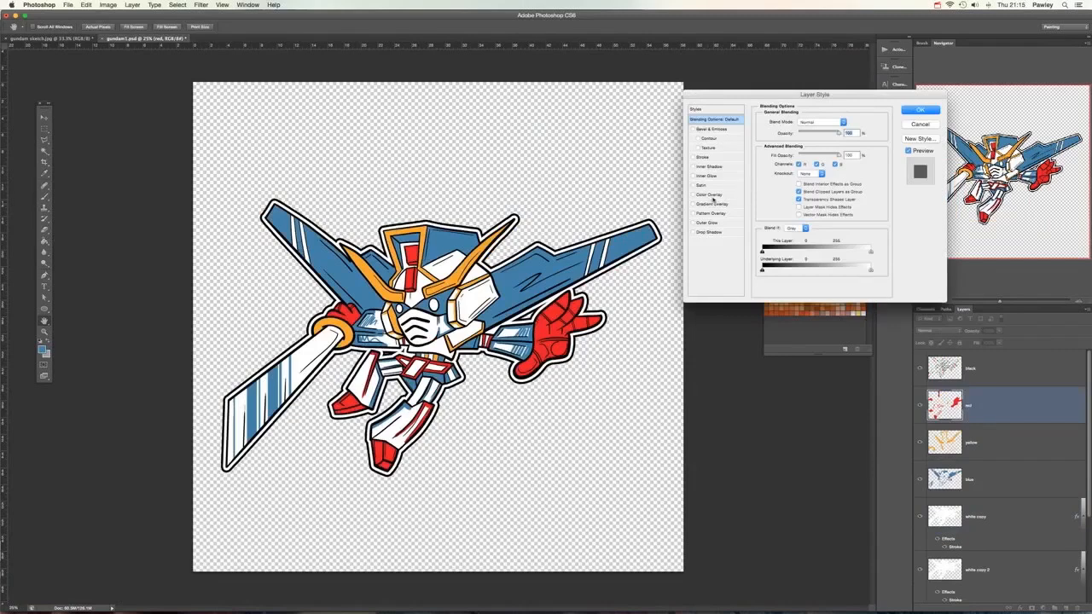
{"action": "left_click", "coordinate": [709, 194]}
{"action": "left_click", "coordinate": [694, 195]}
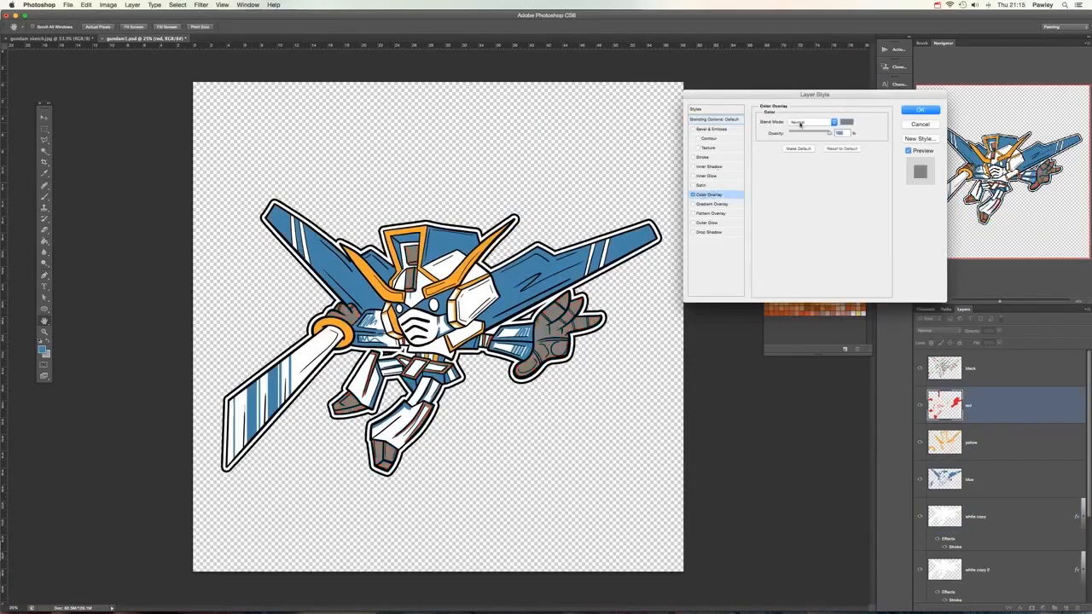
Step: Set the red layer's Color Overlay to a muted crimson red (ca3850) and apply the layer style
{"action": "left_click", "coordinate": [848, 123]}
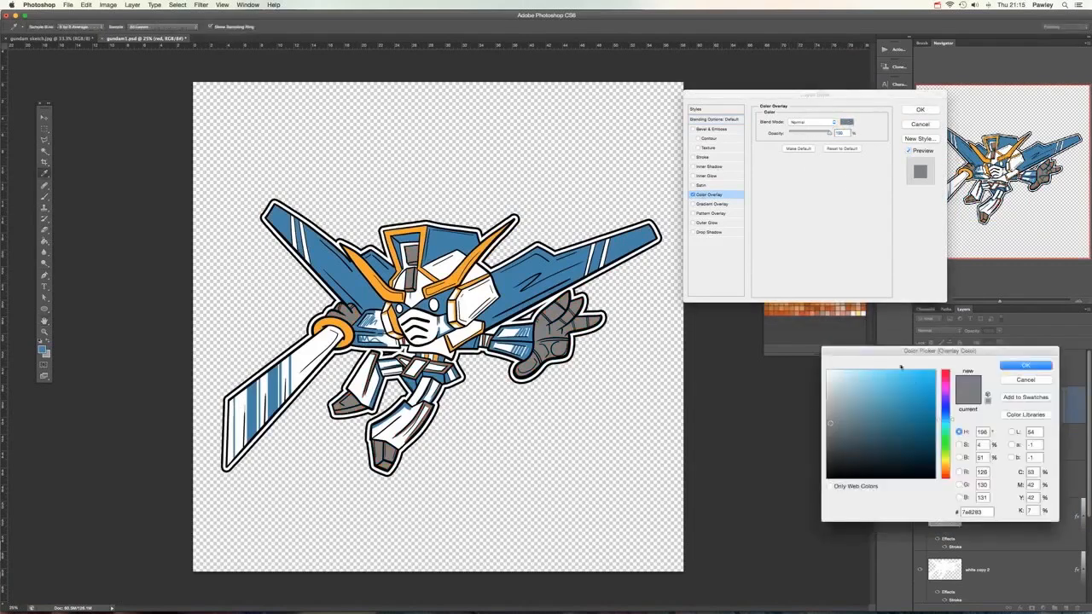
{"action": "left_click", "coordinate": [945, 382]}
{"action": "left_click", "coordinate": [919, 425]}
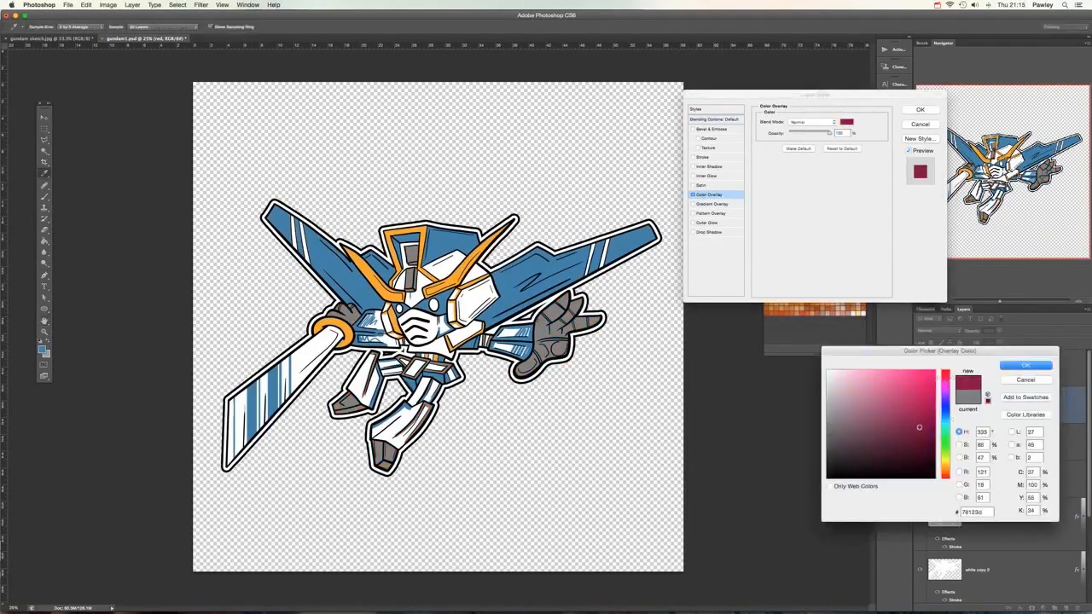
{"action": "left_click_drag", "start_coordinate": [919, 424], "coordinate": [913, 408]}
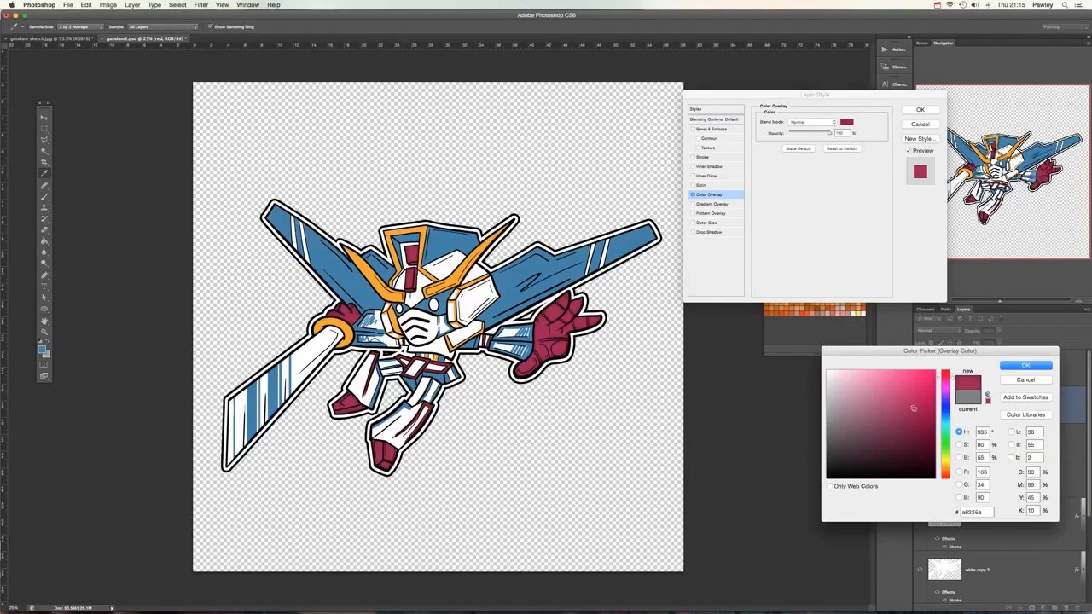
{"action": "left_click_drag", "start_coordinate": [945, 467], "coordinate": [945, 374]}
{"action": "left_click", "coordinate": [902, 392]}
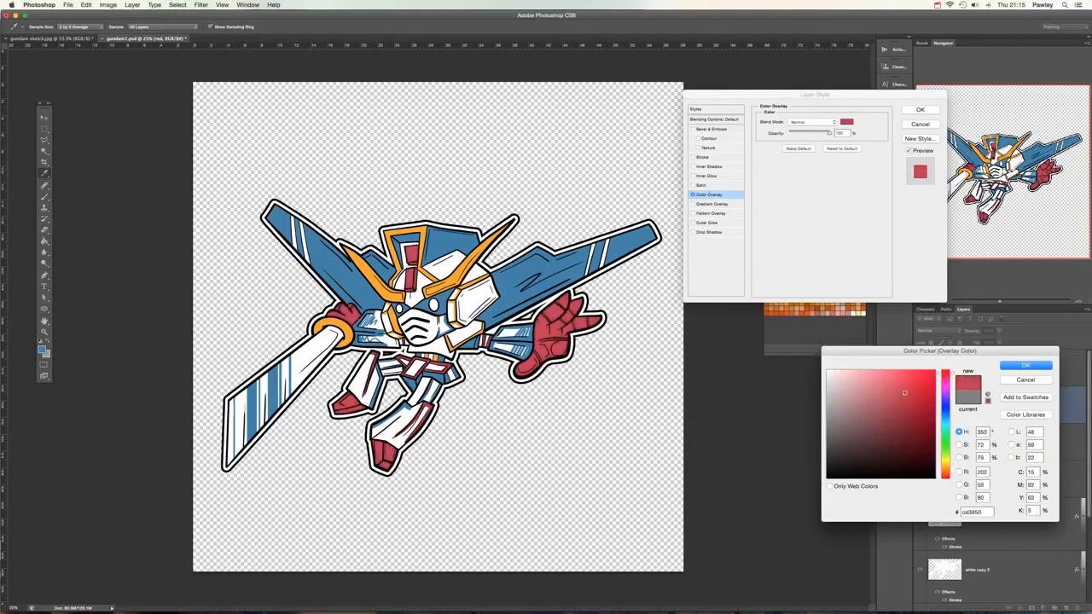
{"action": "left_click", "coordinate": [1025, 365]}
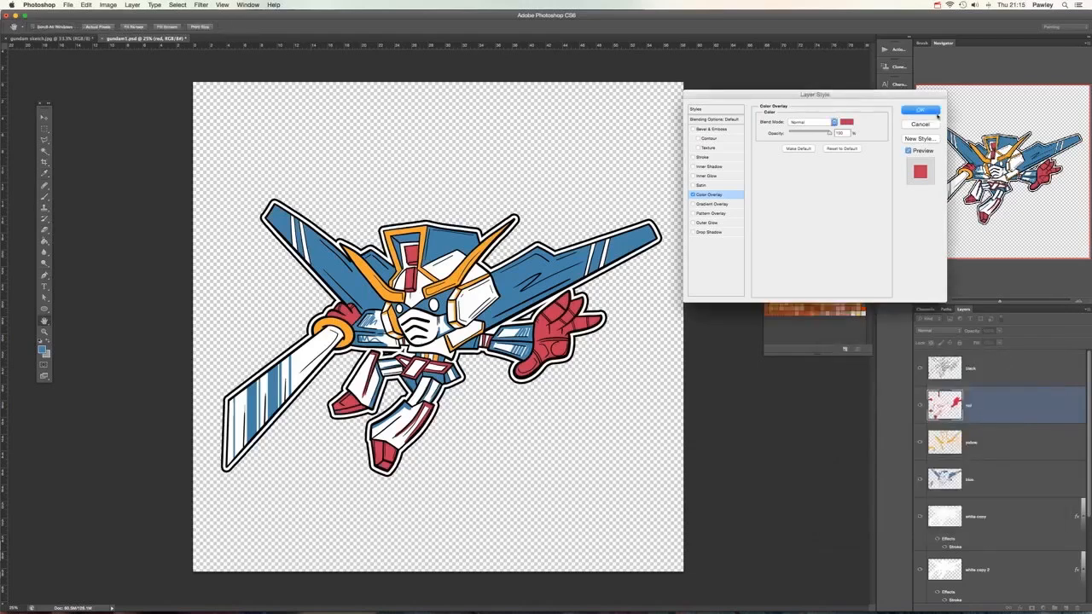
{"action": "left_click", "coordinate": [920, 110]}
Step: Rasterize the red layer's style so the overlay colour becomes part of its pixels
{"action": "right_click", "coordinate": [997, 403]}
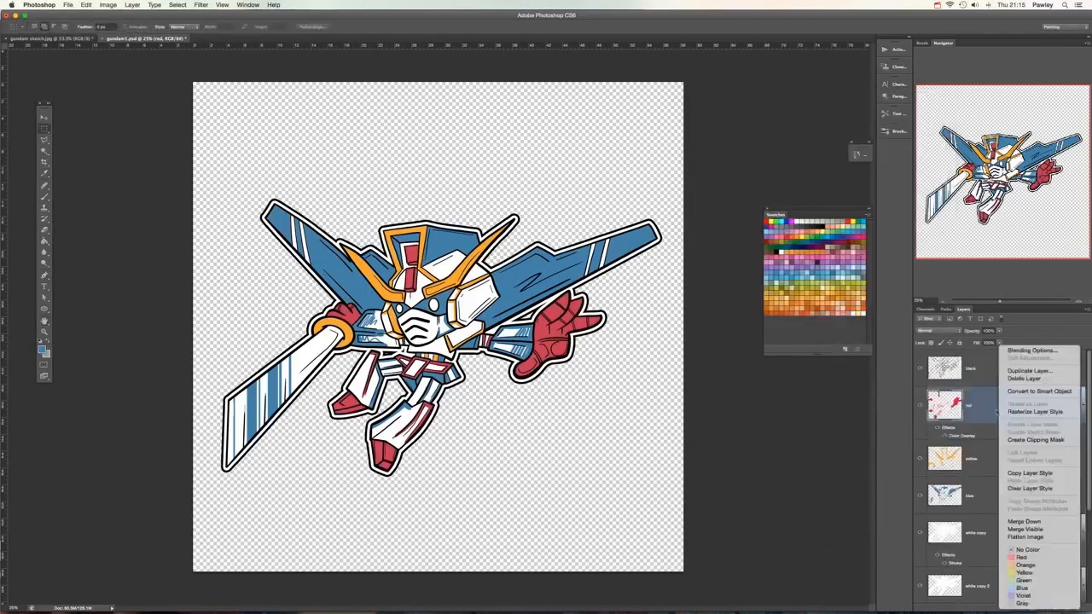
{"action": "left_click", "coordinate": [938, 406]}
{"action": "right_click", "coordinate": [936, 406]}
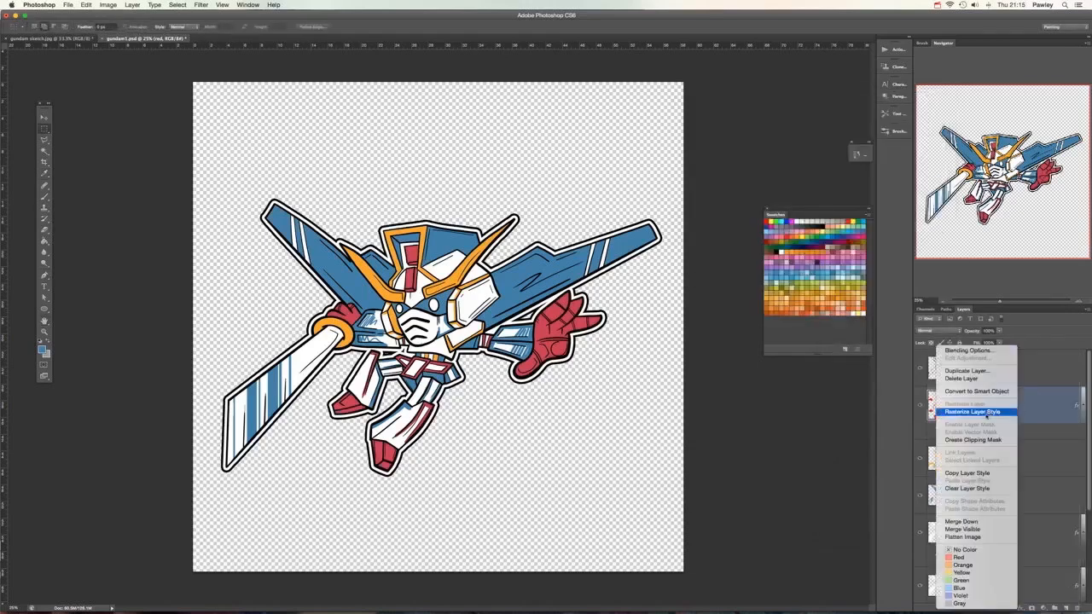
{"action": "left_click", "coordinate": [986, 412]}
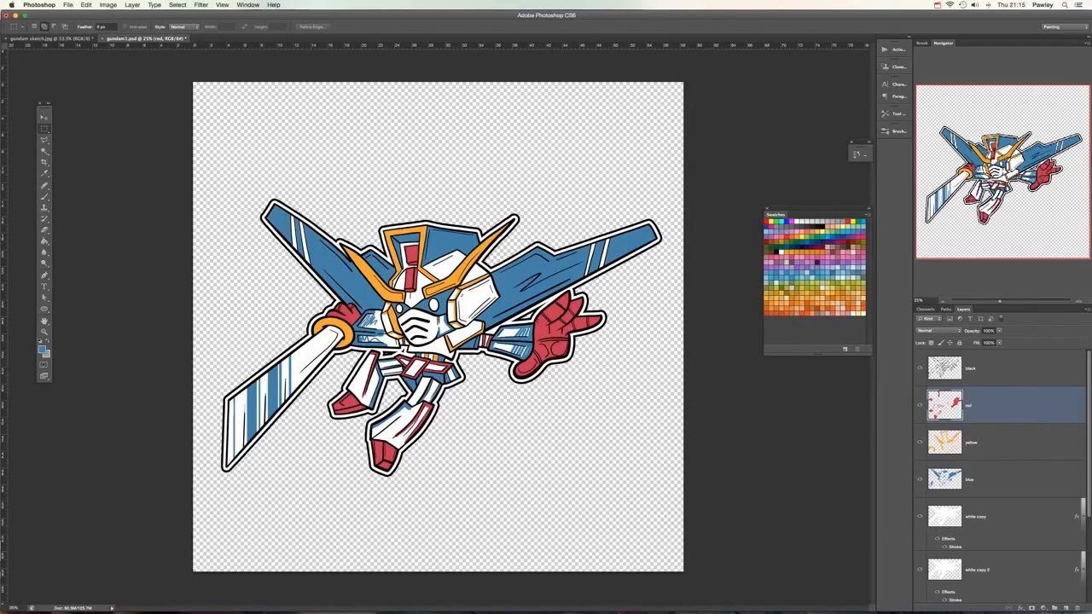
Step: Switch to the blank Illustrator document and set the fill to none, keeping a black stroke
{"action": "left_click", "coordinate": [451, 586]}
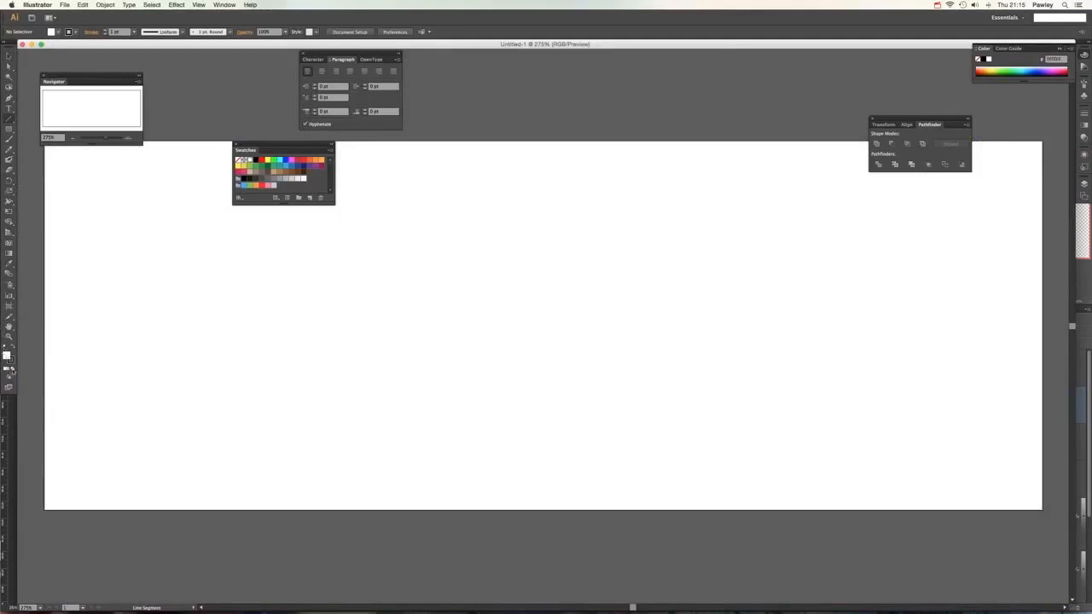
{"action": "left_click", "coordinate": [11, 369]}
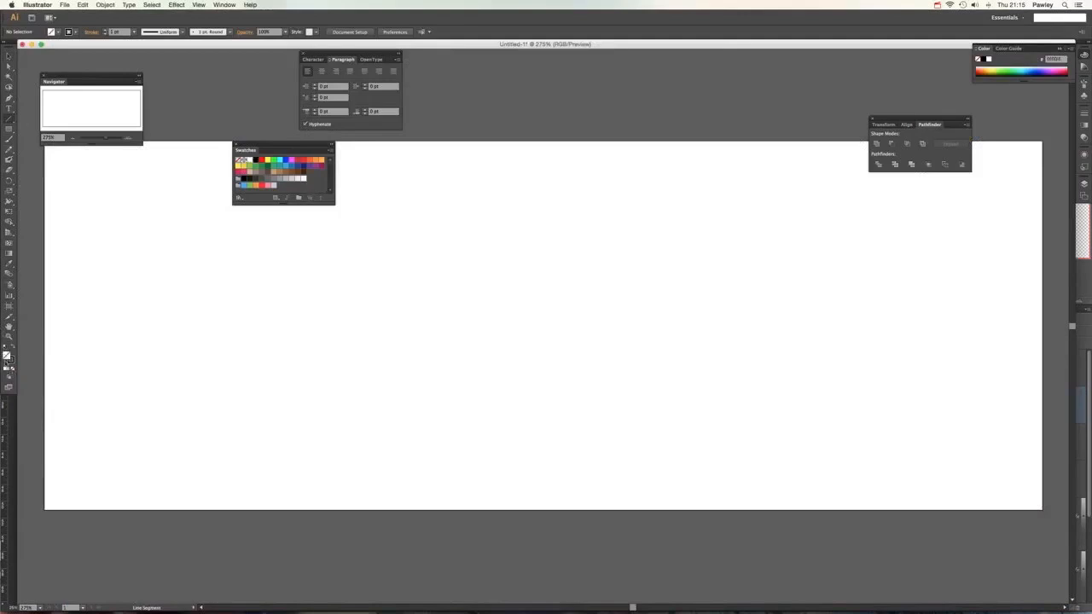
{"action": "left_click", "coordinate": [12, 363]}
Step: Show the grid and turn on Snap to Grid
{"action": "left_click", "coordinate": [199, 6]}
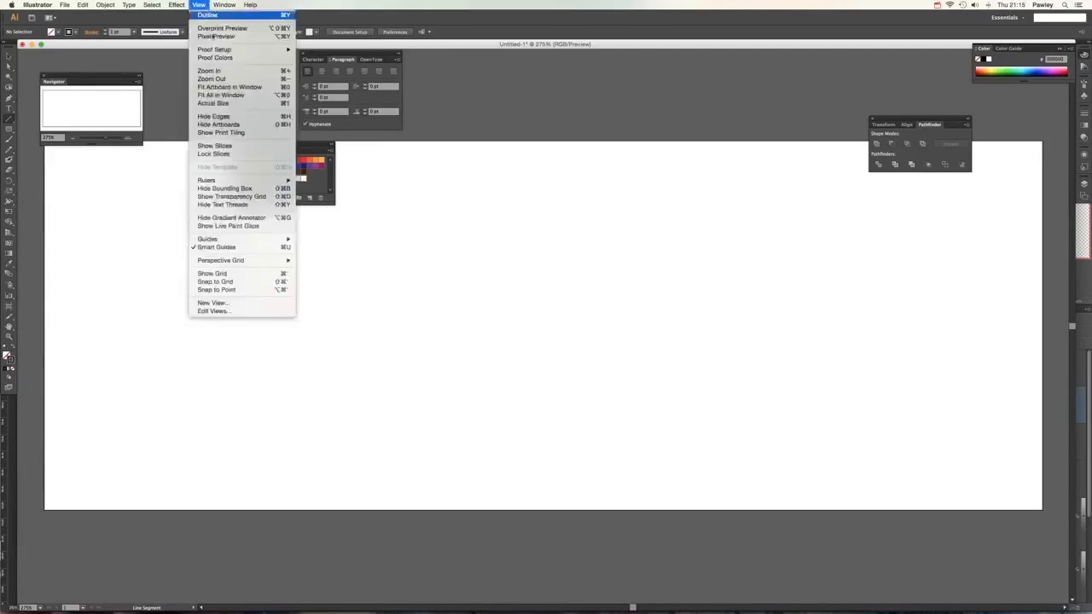
{"action": "left_click", "coordinate": [274, 277]}
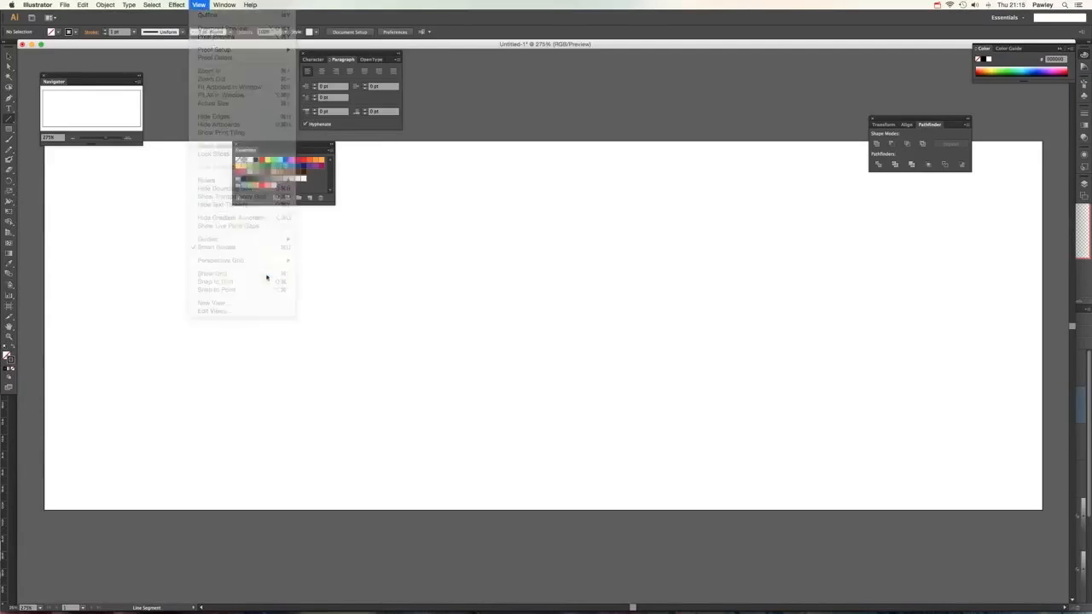
{"action": "left_click", "coordinate": [204, 7]}
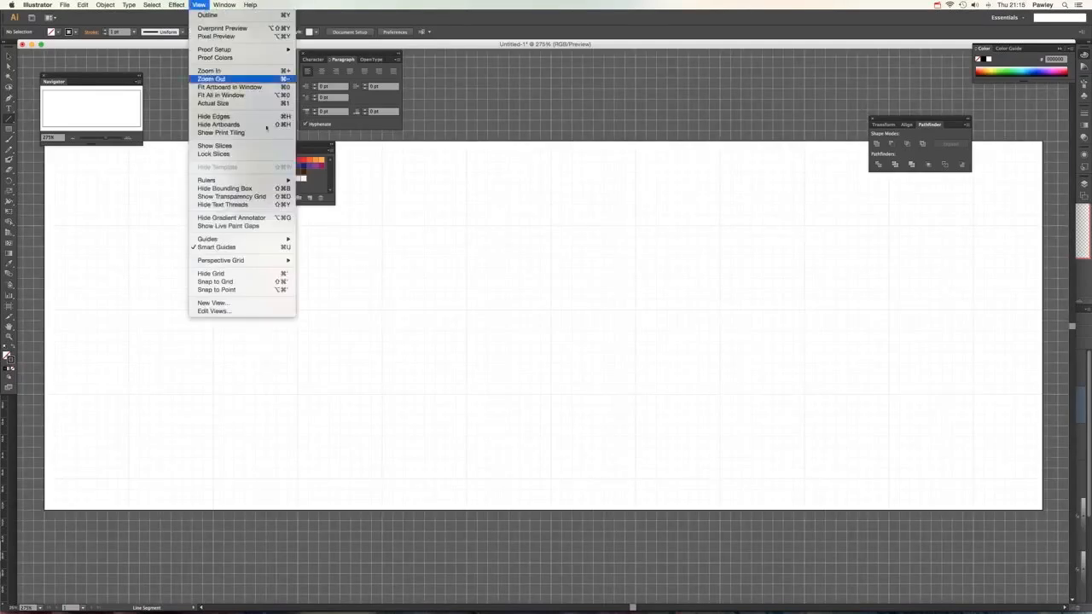
{"action": "left_click", "coordinate": [265, 284]}
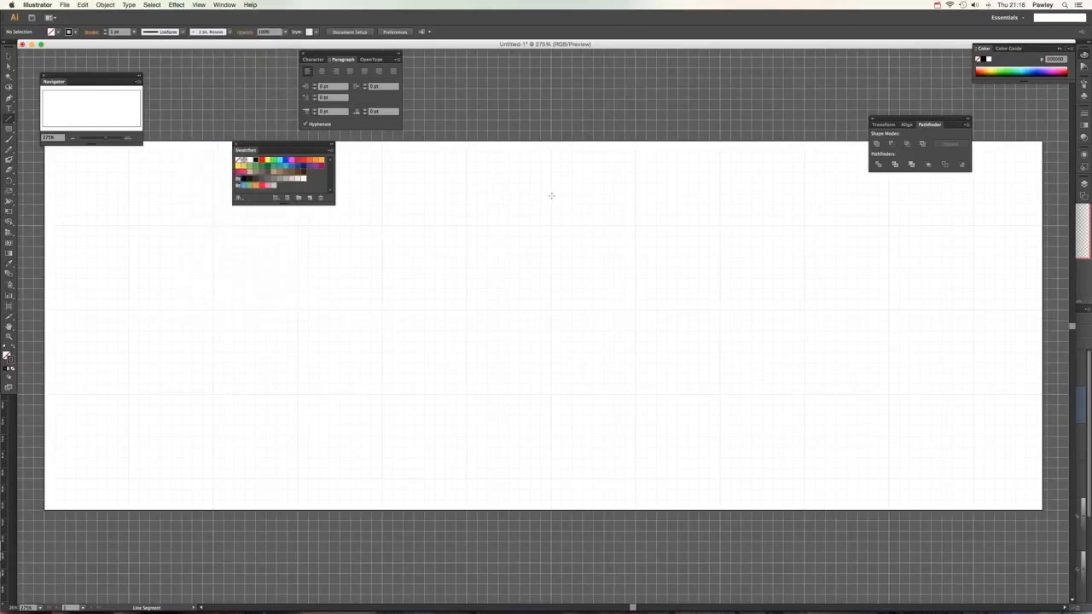
Step: Draw a vertical line about 171 pt long mid-artboard and add a copy rotated 90° about its centre to form a cross
{"action": "mouse_move", "coordinate": [550, 197]}
{"action": "left_mouse_down"}
{"action": "mouse_move", "coordinate": [570, 315]}
{"action": "mouse_move", "coordinate": [566, 395]}
{"action": "left_mouse_up"}
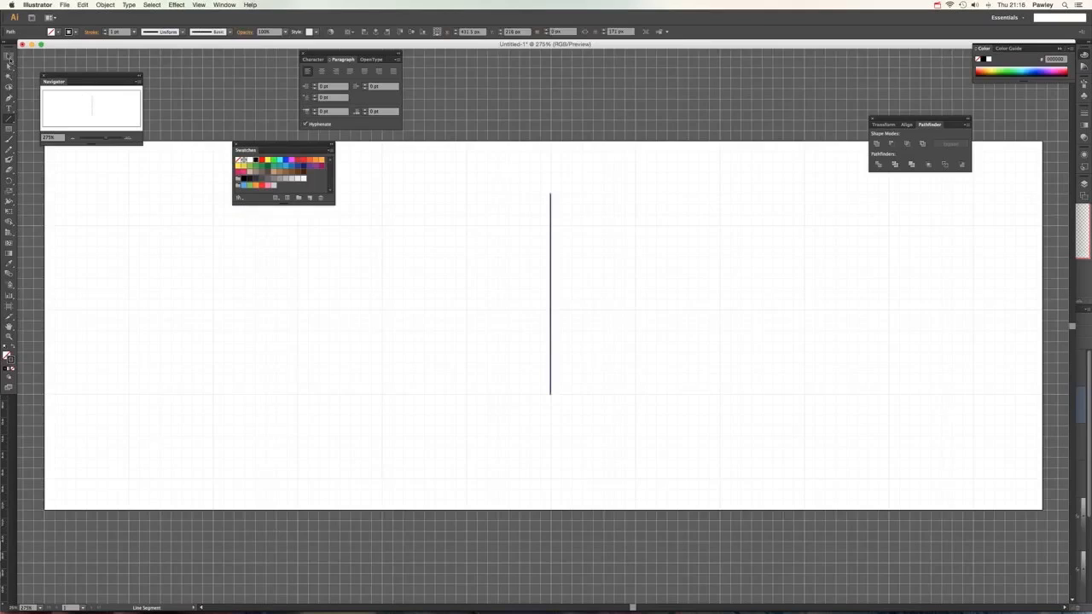
{"action": "key", "text": "v"}
{"action": "key", "text": "a"}
{"action": "key", "text": "v"}
{"action": "key", "text": "a"}
{"action": "key", "text": "v"}
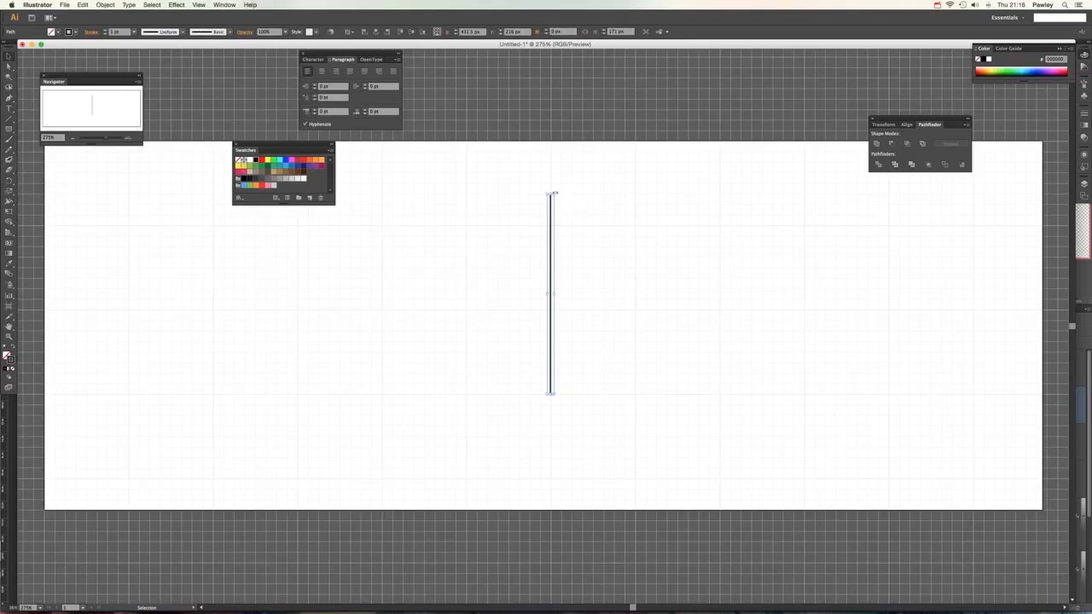
{"action": "left_click_drag", "start_coordinate": [555, 193], "coordinate": [614, 327]}
{"action": "left_click", "coordinate": [614, 327]}
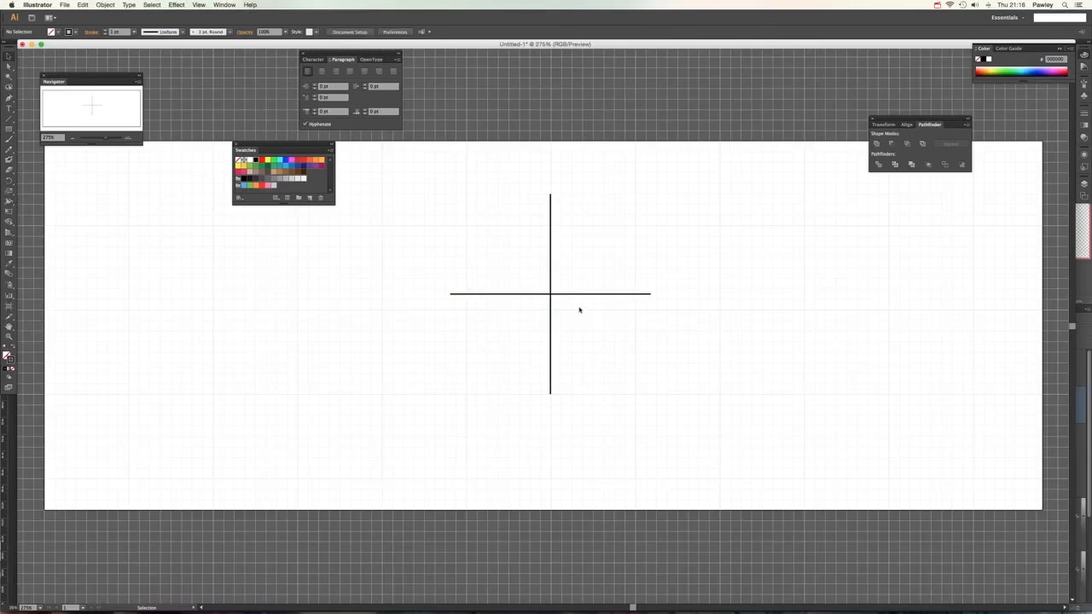
Step: Group the vertical and horizontal lines of the cross
{"action": "left_click_drag", "start_coordinate": [515, 237], "coordinate": [614, 361]}
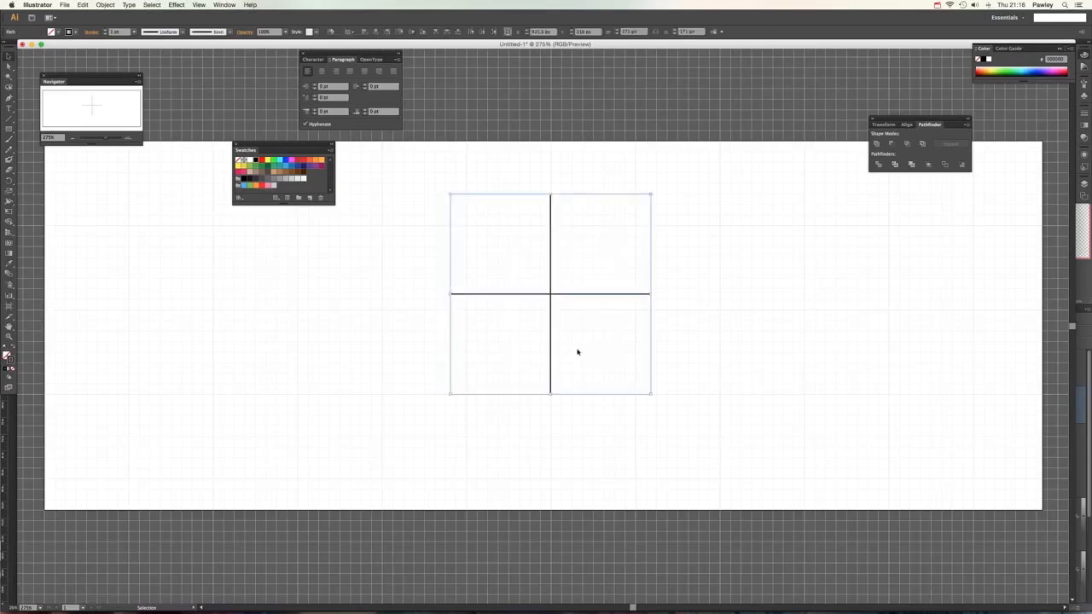
{"action": "key", "text": "a"}
{"action": "key", "text": "ctrl+g"}
{"action": "key", "text": "v"}
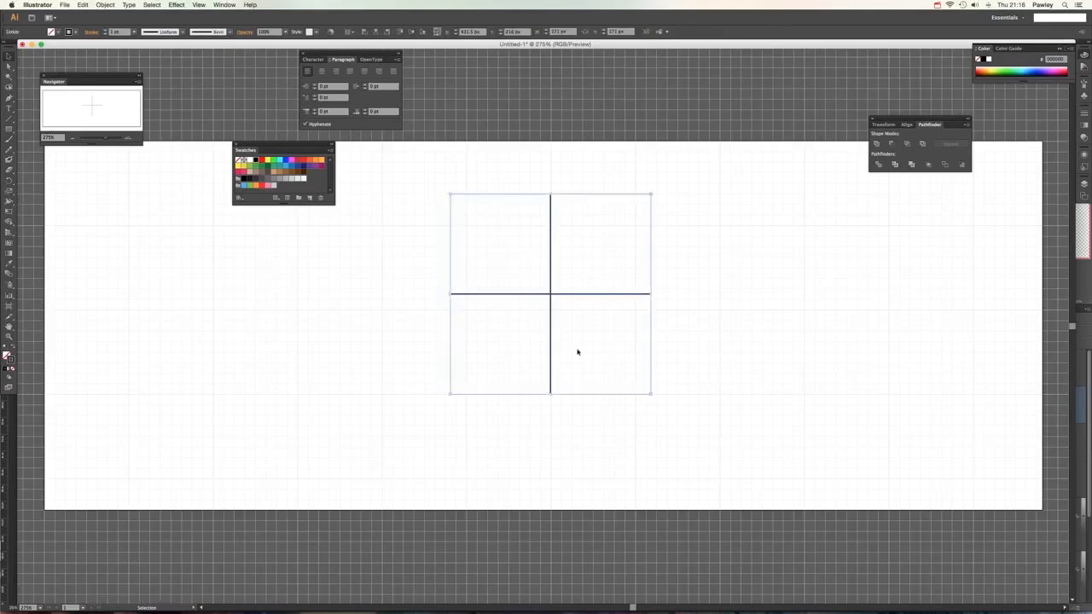
Step: Add a copy of the grouped cross rotated 45° about its centre to form an eight-pointed line star
{"action": "key", "text": "a"}
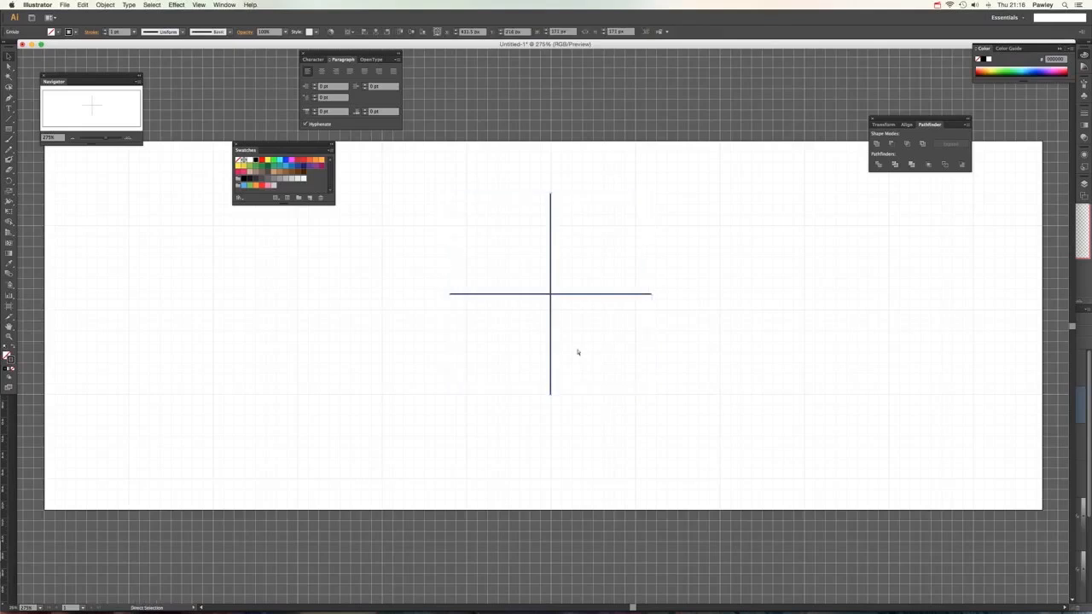
{"action": "key", "text": "v"}
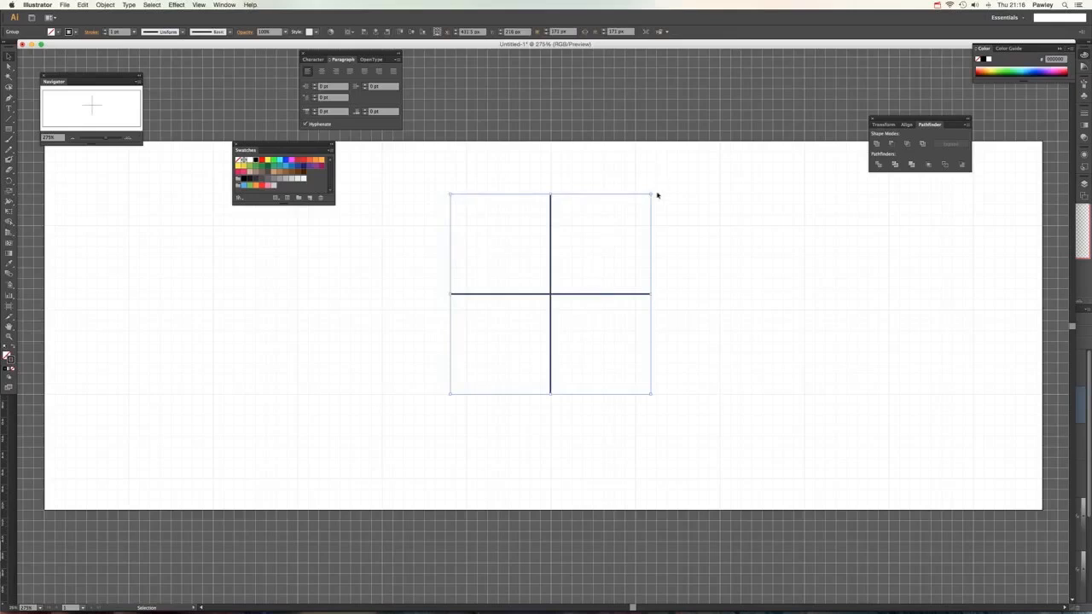
{"action": "left_click_drag", "start_coordinate": [652, 193], "coordinate": [735, 277]}
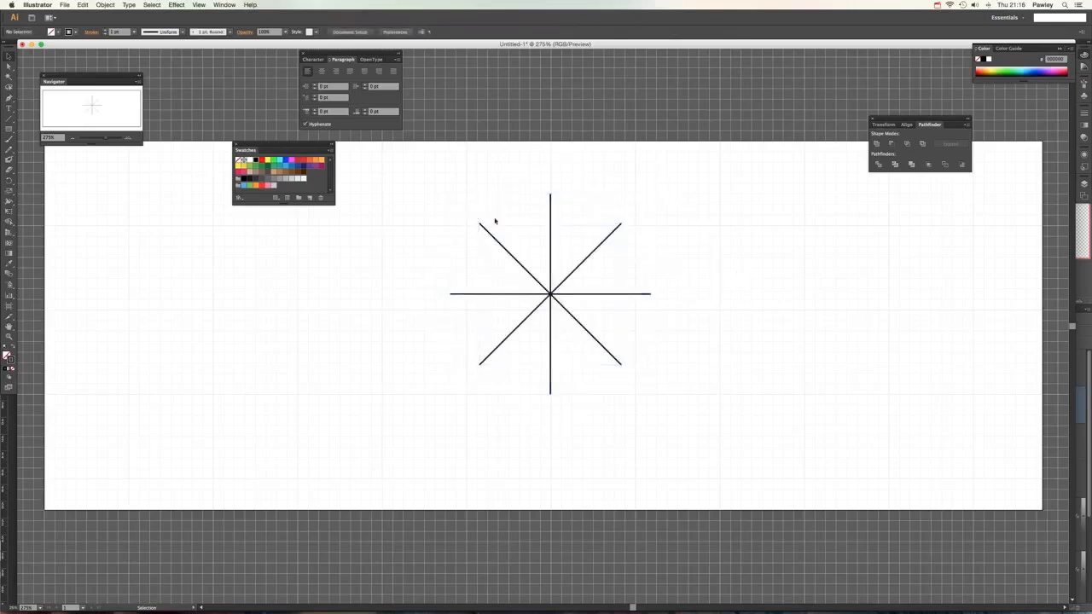
Step: Select both crosses of the eight-pointed star together
{"action": "left_click_drag", "start_coordinate": [495, 219], "coordinate": [658, 366]}
{"action": "key", "text": "a"}
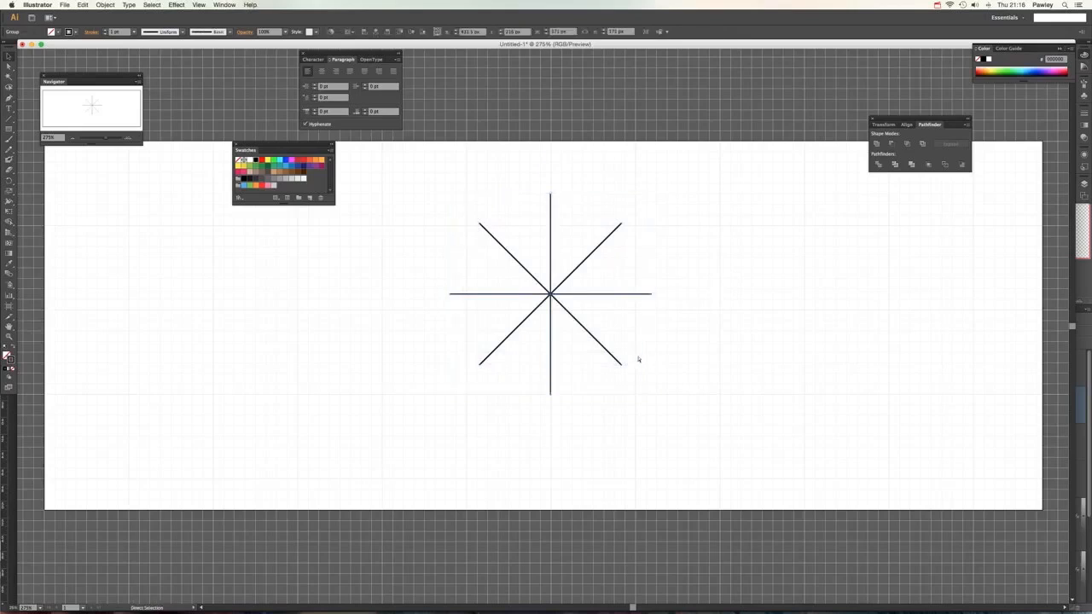
{"action": "key", "text": "v"}
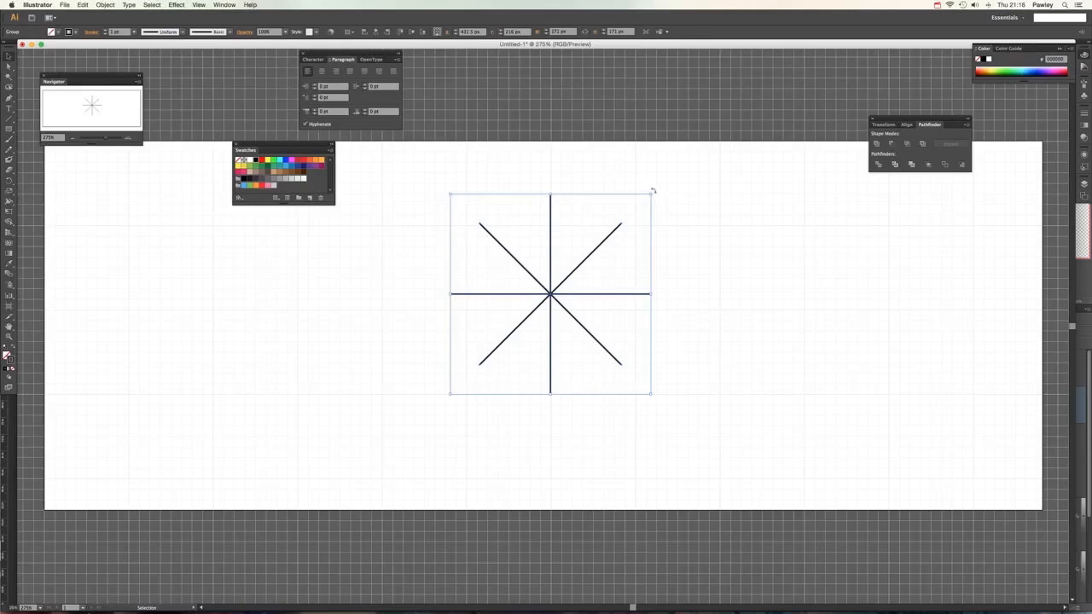
Step: Try to rotate a copy of both crosses freehand into the gaps between the lines, and undo it
{"action": "left_click_drag", "start_coordinate": [652, 191], "coordinate": [703, 279]}
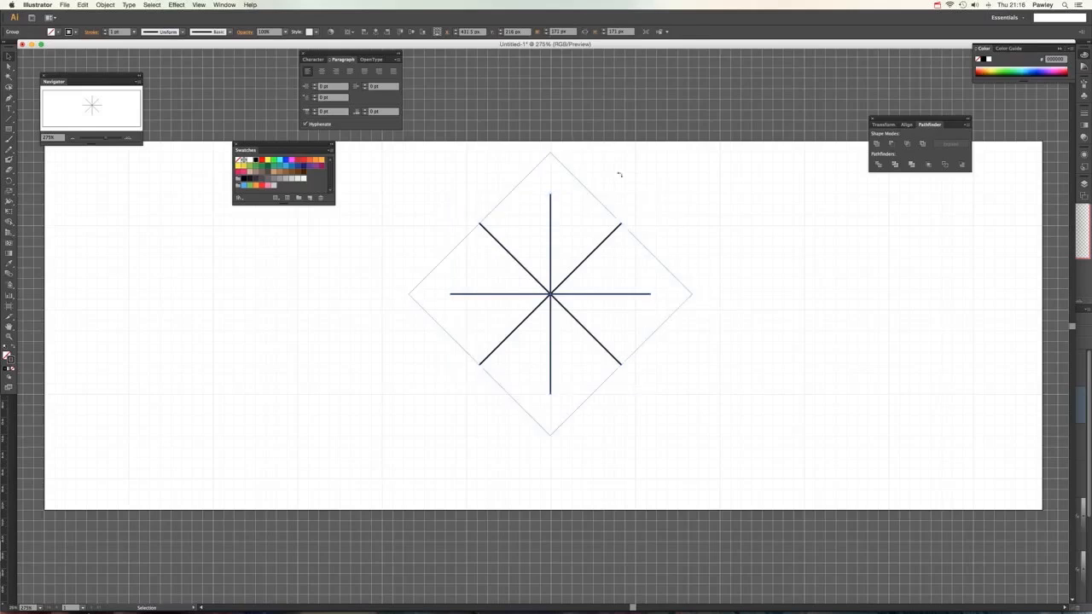
{"action": "left_click_drag", "start_coordinate": [545, 177], "coordinate": [597, 189]}
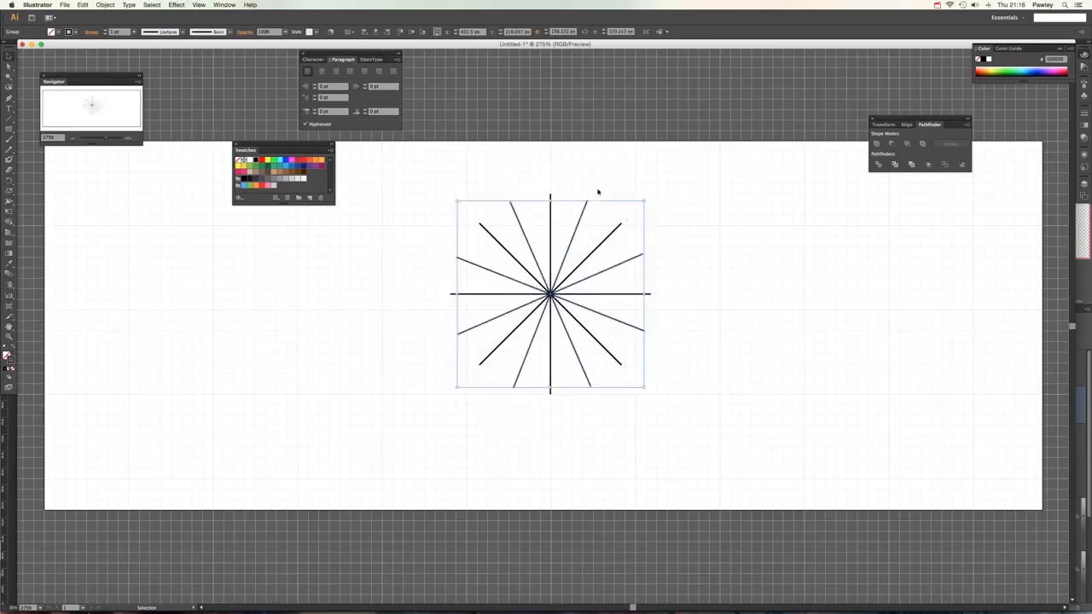
{"action": "key", "text": "super+z"}
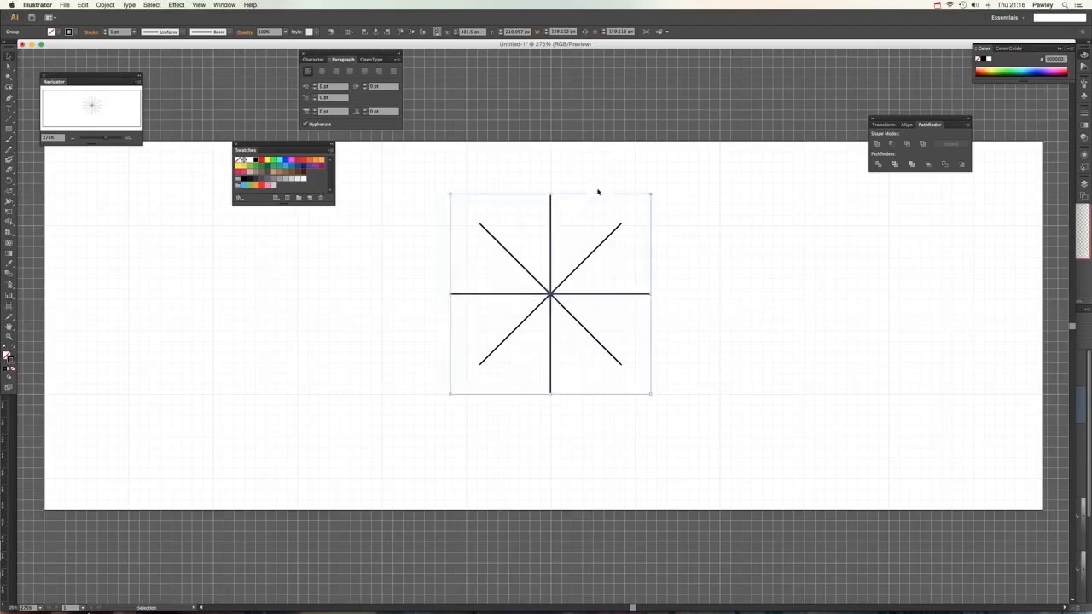
{"action": "left_click", "coordinate": [105, 5]}
{"action": "mouse_move", "coordinate": [119, 14]}
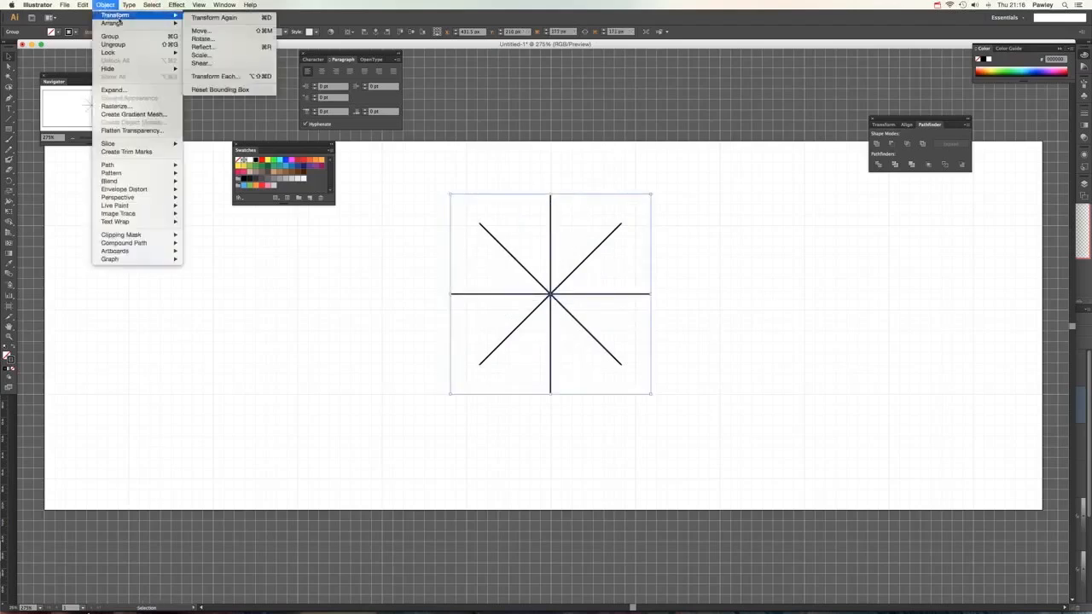
{"action": "left_click", "coordinate": [242, 46]}
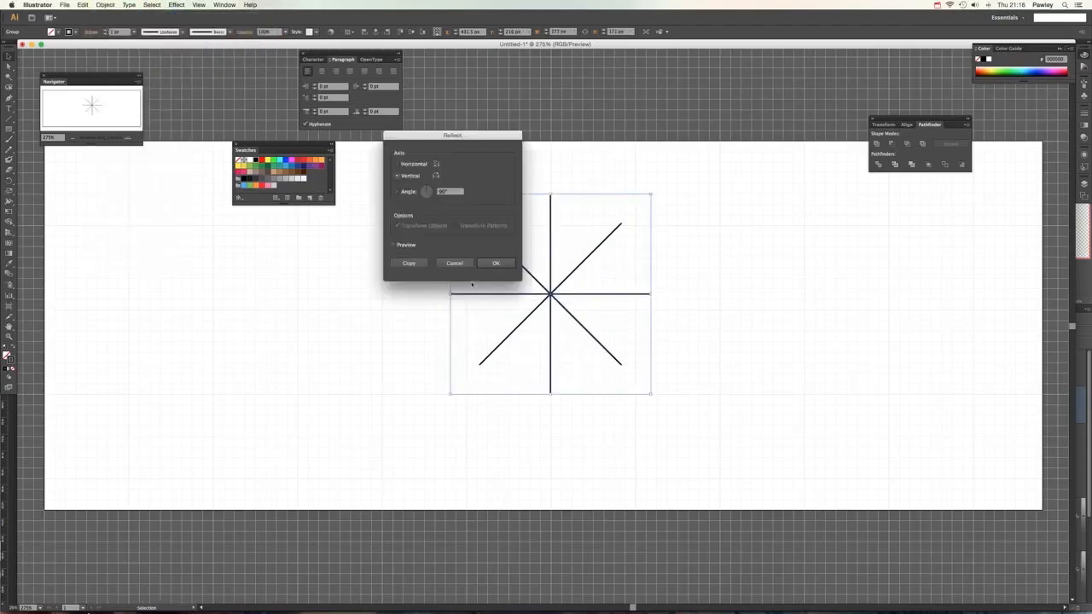
{"action": "left_click", "coordinate": [460, 264]}
Step: Add a copy of the selected crosses rotated by exactly 22.5°
{"action": "left_click", "coordinate": [105, 5]}
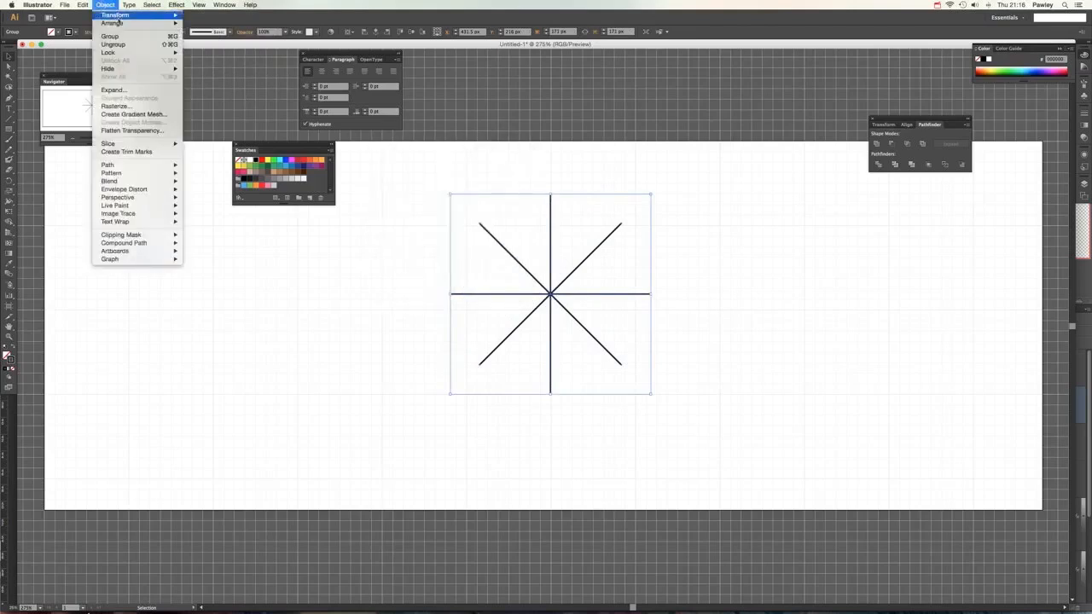
{"action": "mouse_move", "coordinate": [119, 14]}
{"action": "left_click", "coordinate": [242, 38]}
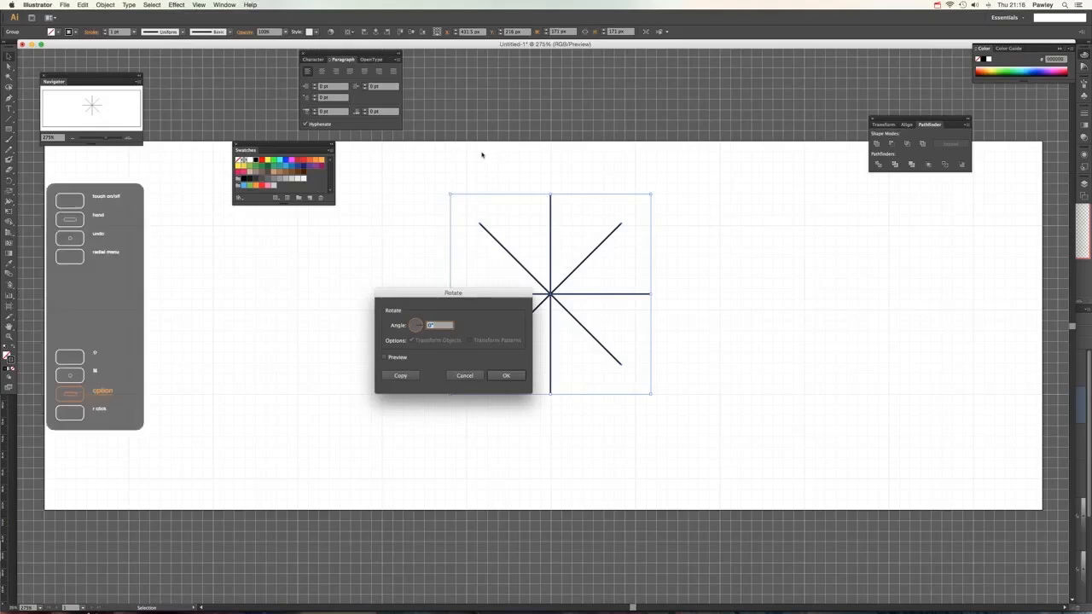
{"action": "type", "text": "22.5"}
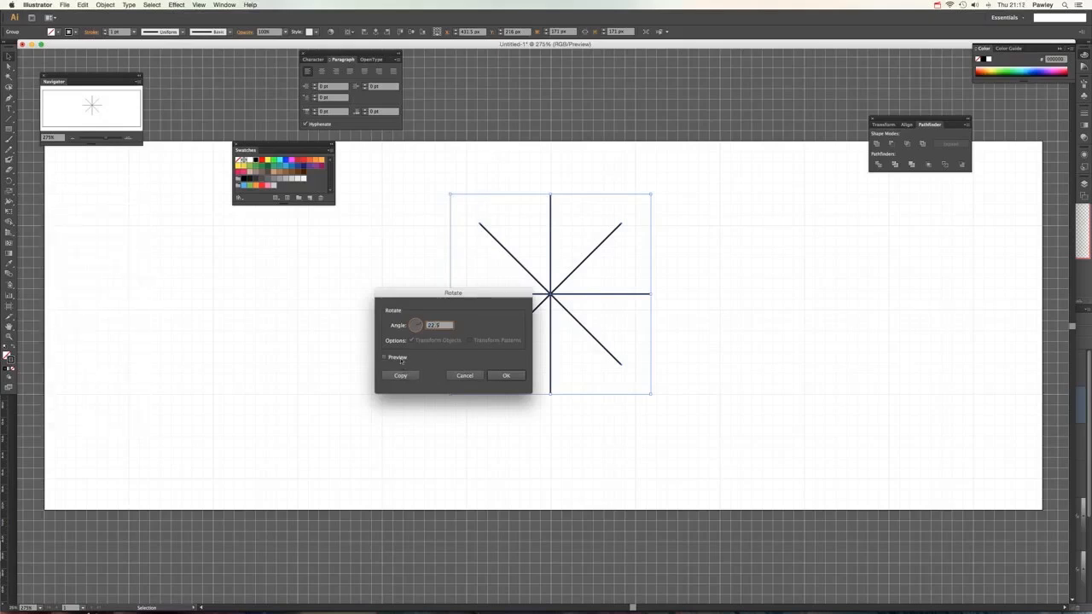
{"action": "left_click", "coordinate": [406, 375]}
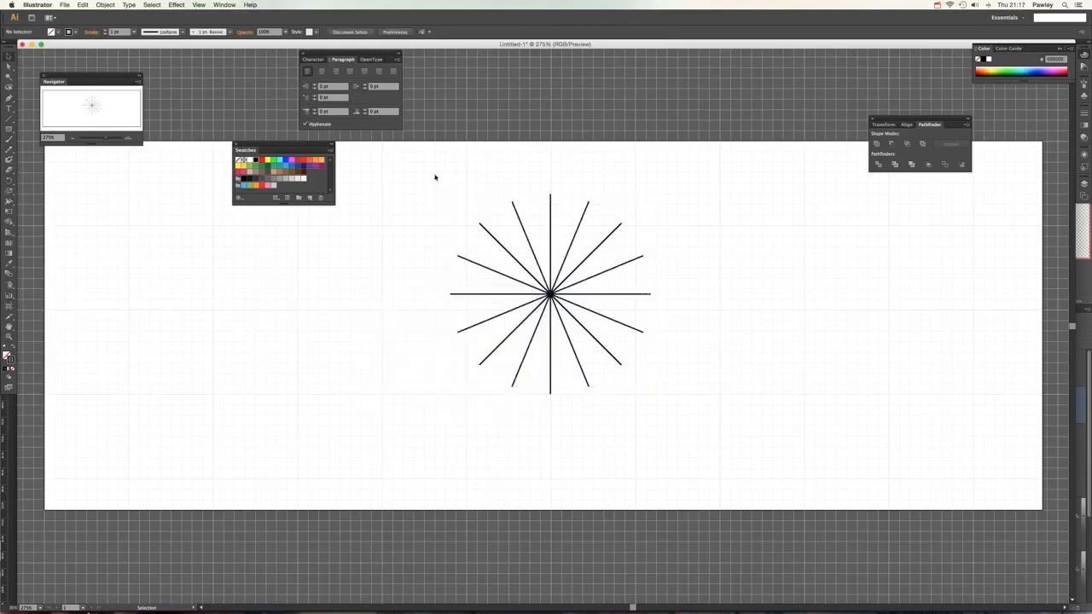
Step: Select the whole line star and add a copy rotated by 11.25° to double the number of rays
{"action": "left_click_drag", "start_coordinate": [436, 176], "coordinate": [676, 412]}
{"action": "key", "text": "a"}
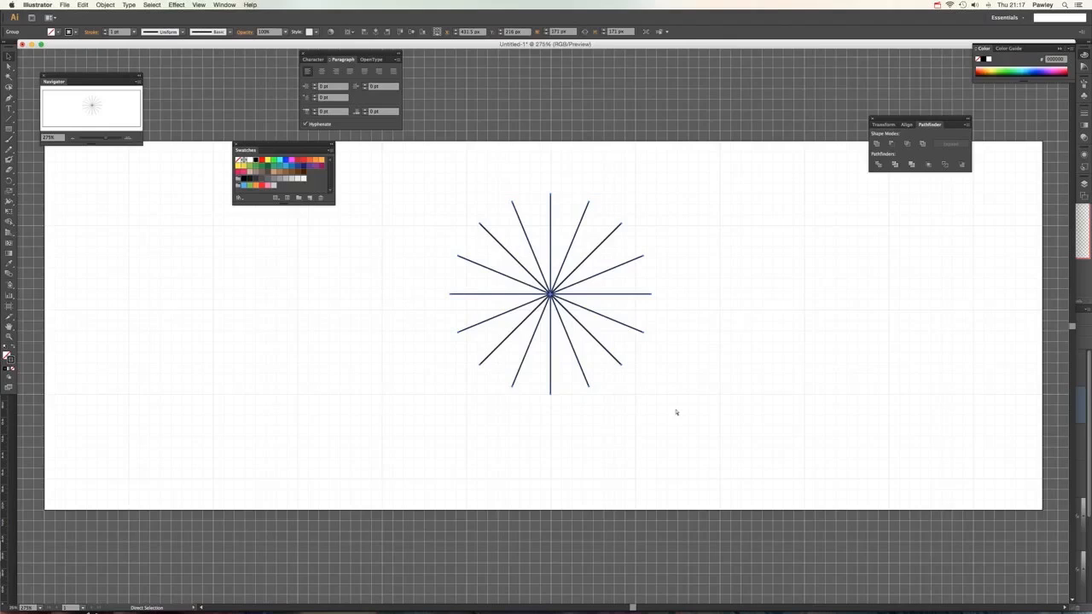
{"action": "key", "text": "v"}
{"action": "left_click", "coordinate": [102, 5]}
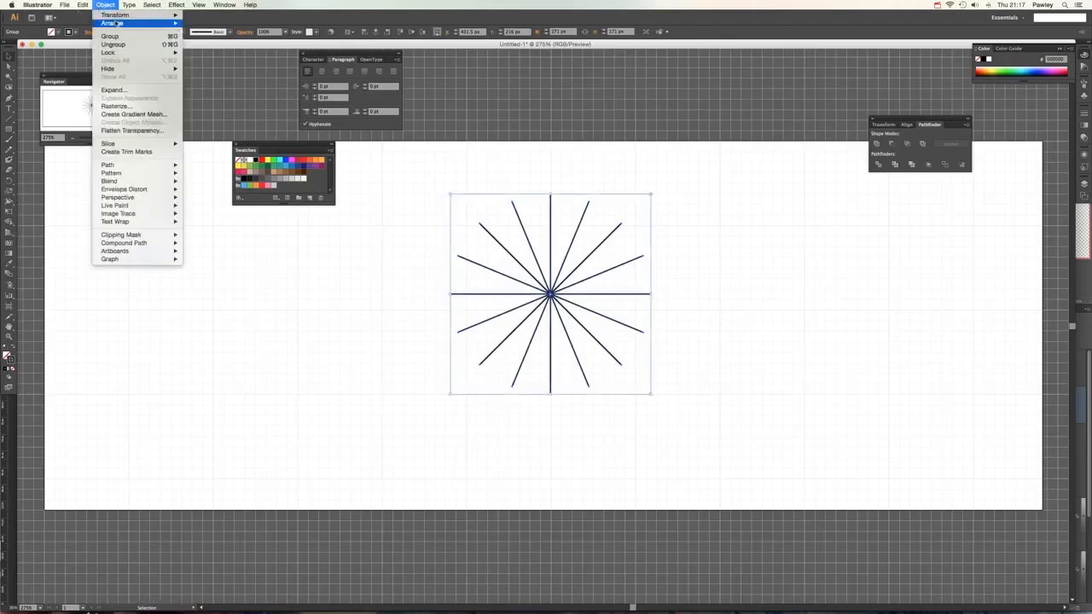
{"action": "mouse_move", "coordinate": [123, 17]}
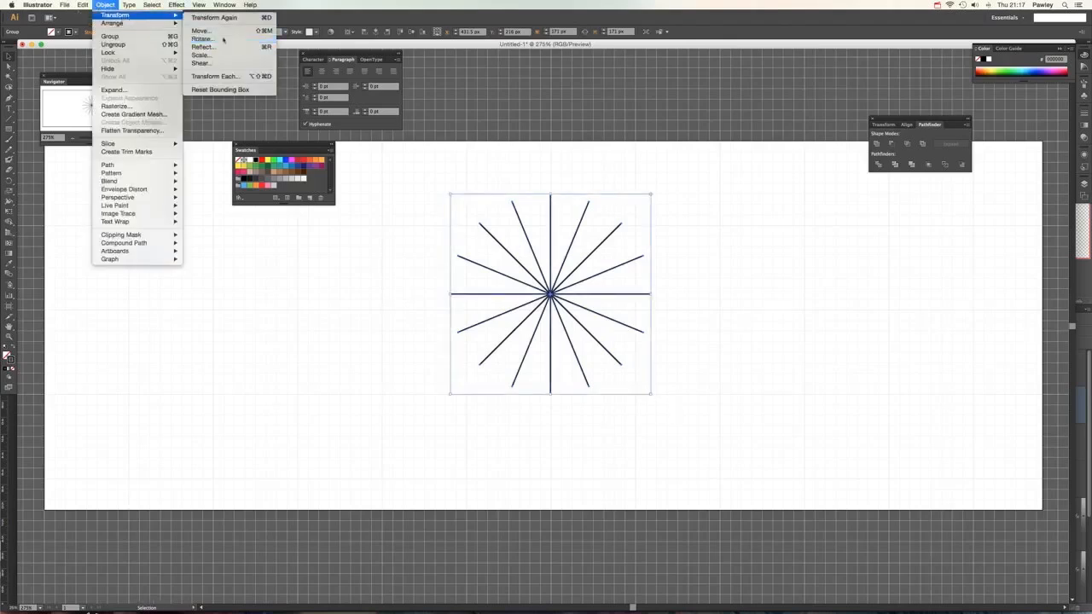
{"action": "left_click", "coordinate": [223, 38]}
{"action": "type", "text": "11.25"}
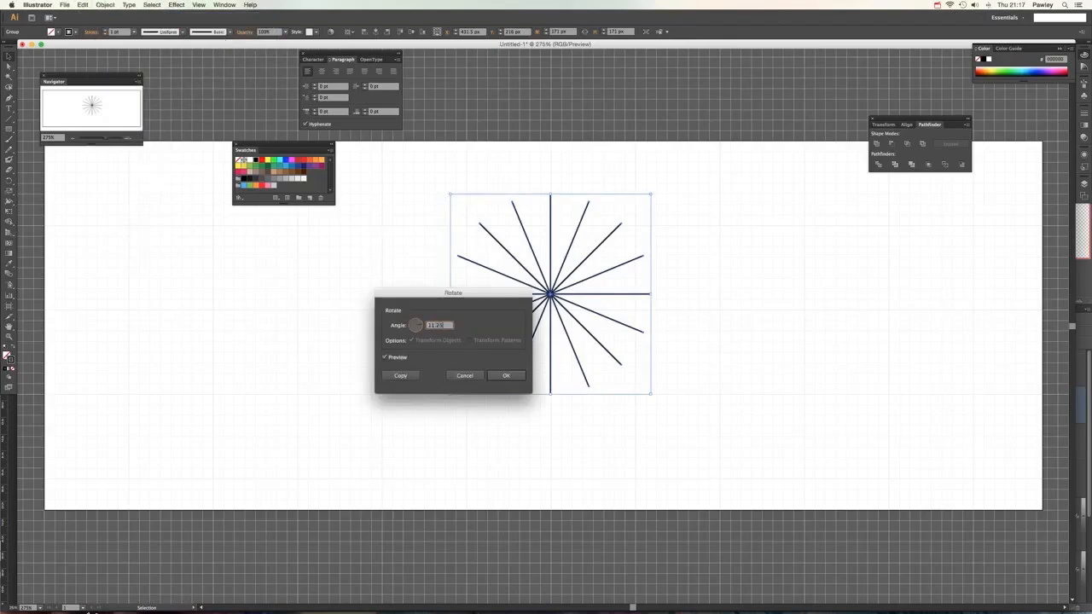
{"action": "left_click", "coordinate": [400, 375]}
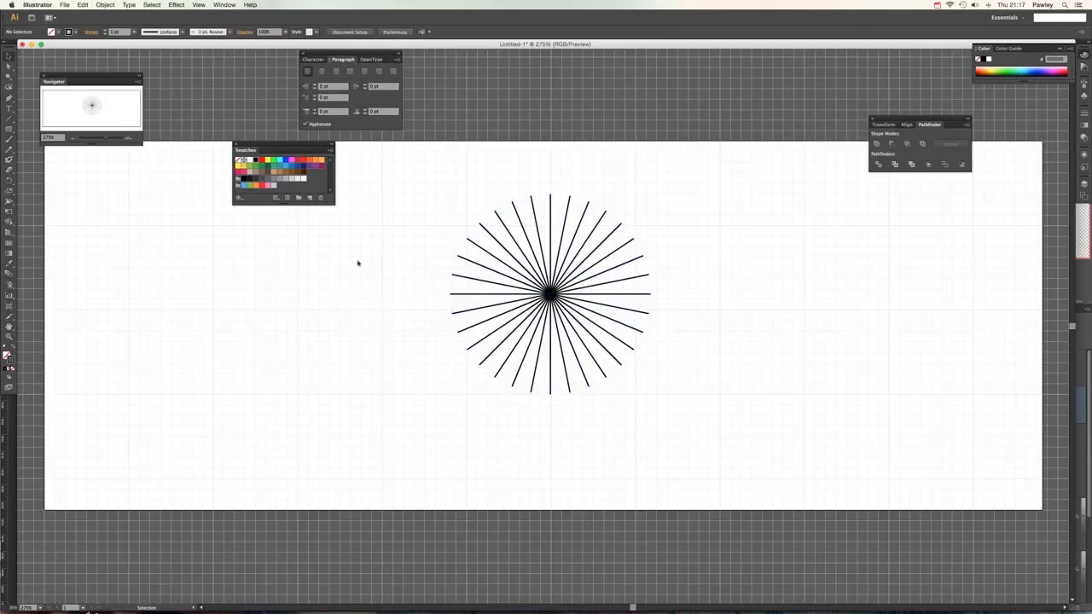
Step: Select all the rays and scale them proportionally from their centre to about 567 pt wide
{"action": "left_click_drag", "start_coordinate": [425, 160], "coordinate": [755, 469]}
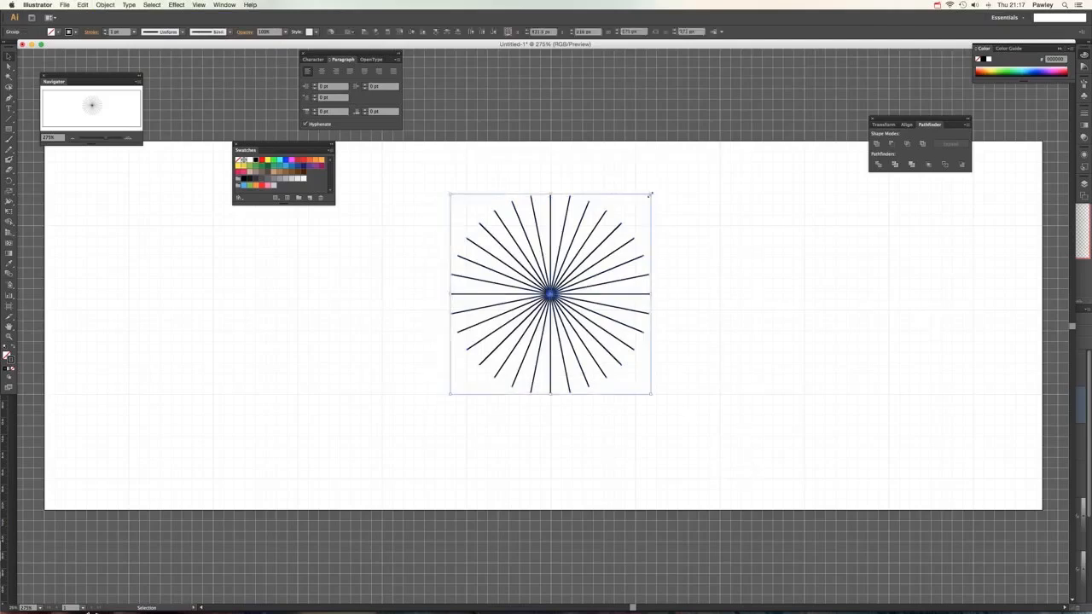
{"action": "left_click_drag", "start_coordinate": [652, 195], "coordinate": [851, 57]}
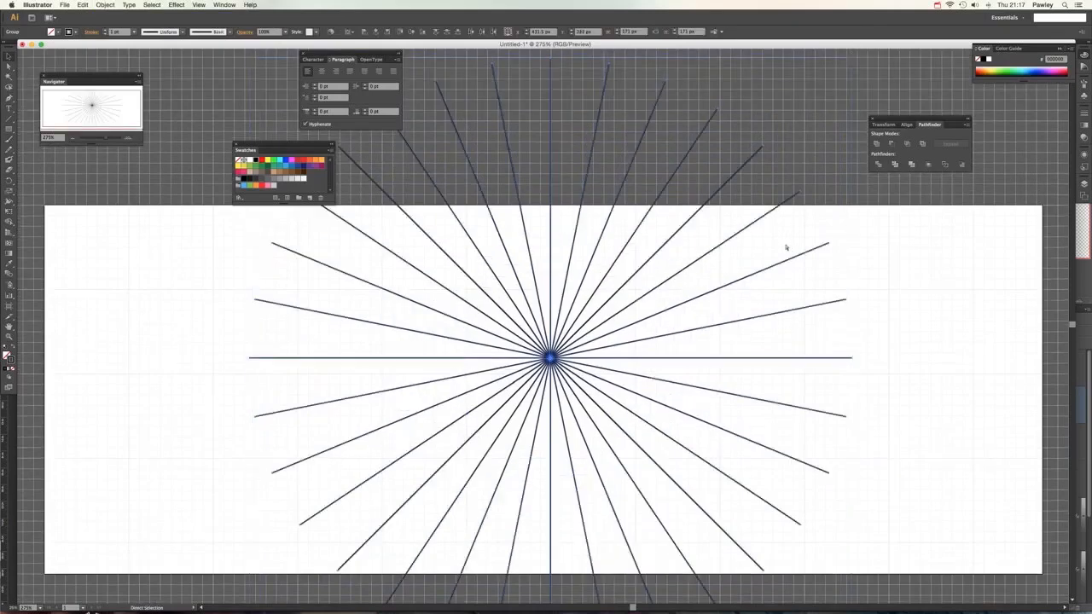
{"action": "key", "text": "super+minus"}
{"action": "key", "text": "super+minus"}
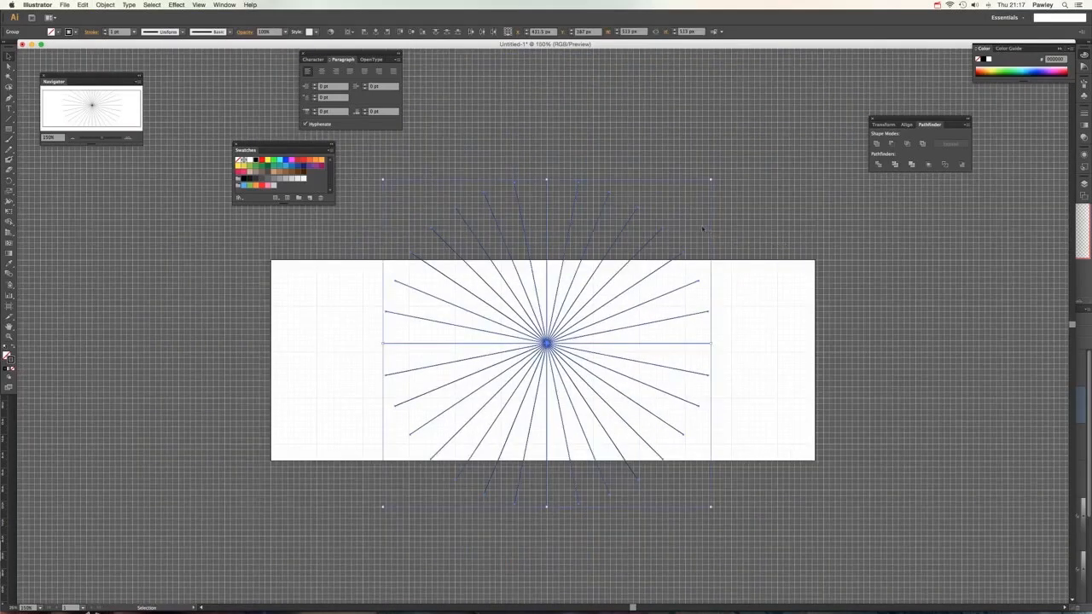
{"action": "left_click_drag", "start_coordinate": [710, 179], "coordinate": [728, 162]}
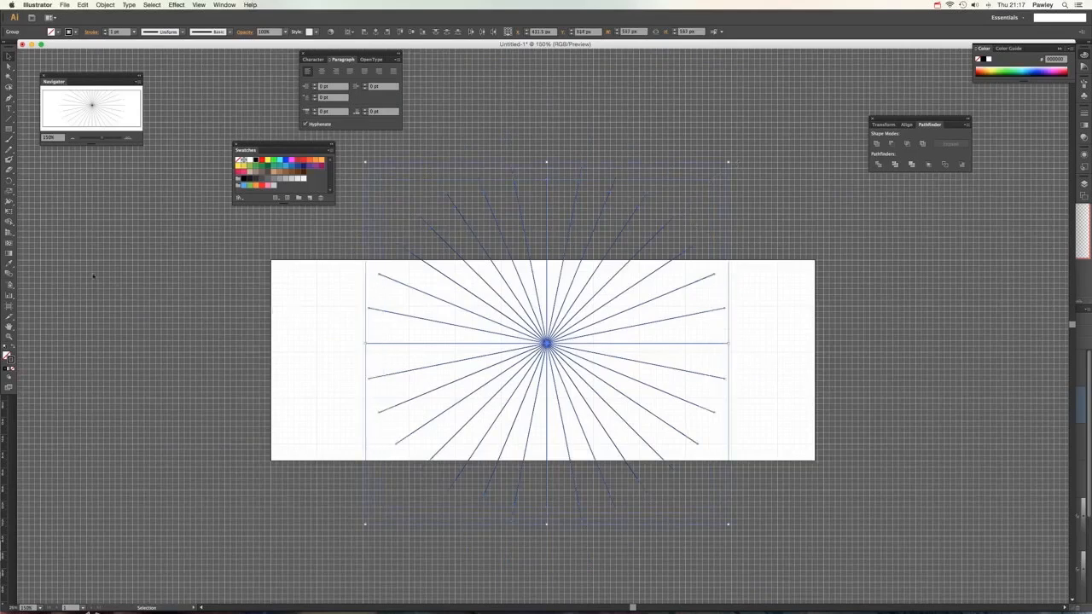
Step: Draw a circle about 486 pt in diameter centred on the rays so the line ends stick out past it
{"action": "left_click", "coordinate": [9, 130]}
{"action": "left_click_drag", "start_coordinate": [10, 129], "coordinate": [28, 150]}
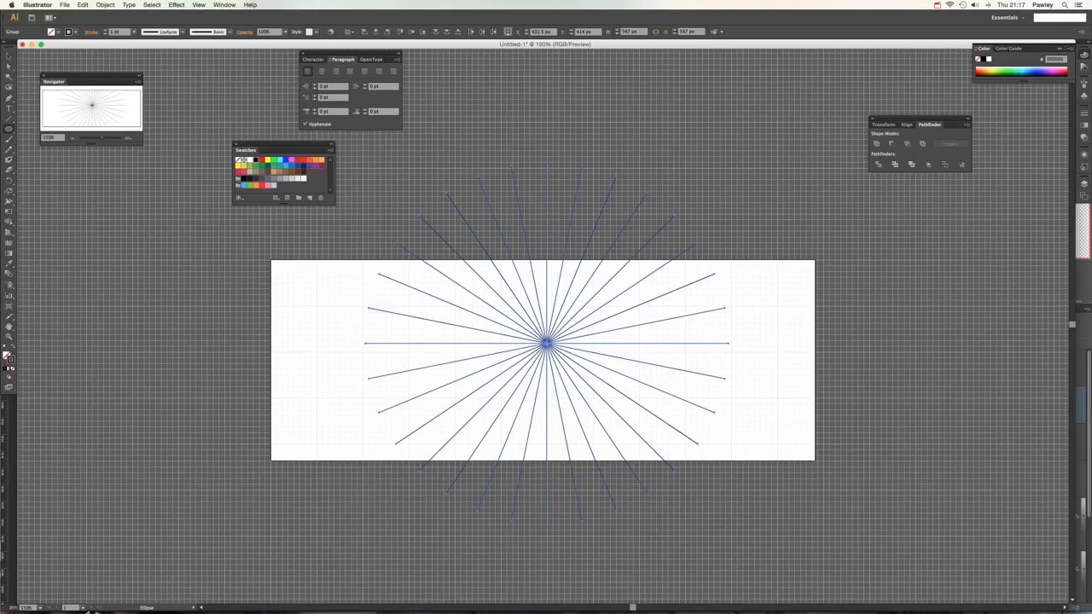
{"action": "left_click_drag", "start_coordinate": [545, 343], "coordinate": [702, 457]}
{"action": "key", "text": "v"}
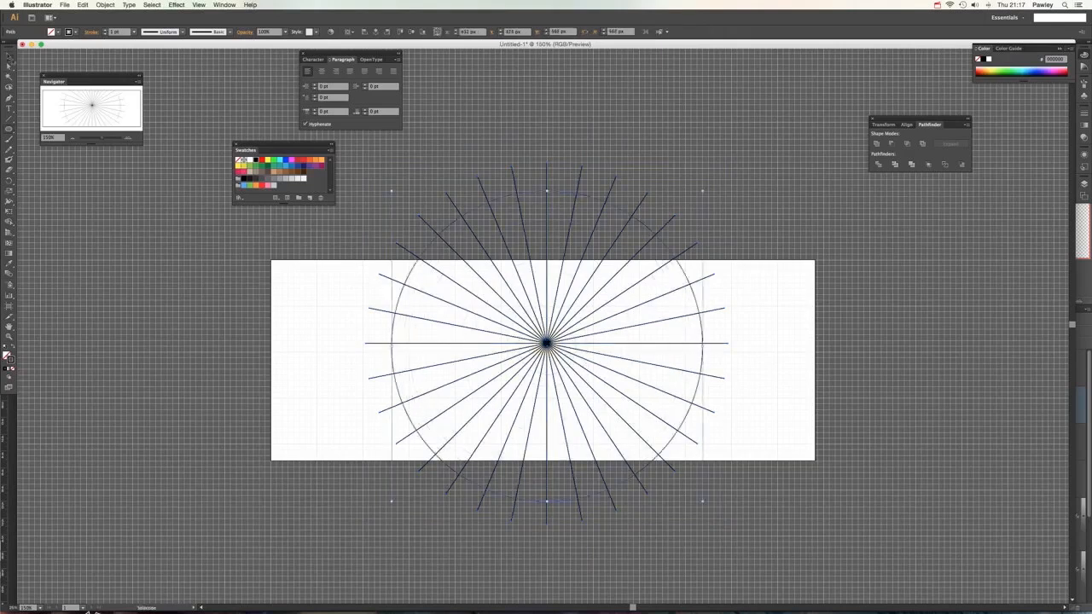
{"action": "left_click", "coordinate": [222, 246]}
Step: Select the circle with all the rays and split it into wedges with the Pathfinder Divide operation
{"action": "left_click_drag", "start_coordinate": [376, 166], "coordinate": [741, 468]}
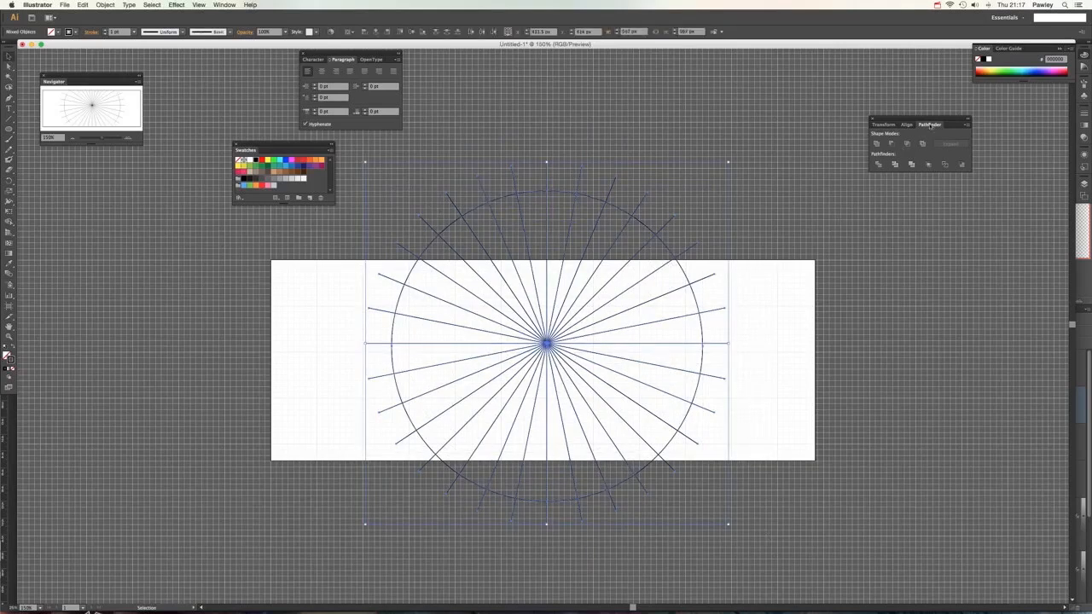
{"action": "left_click", "coordinate": [224, 4]}
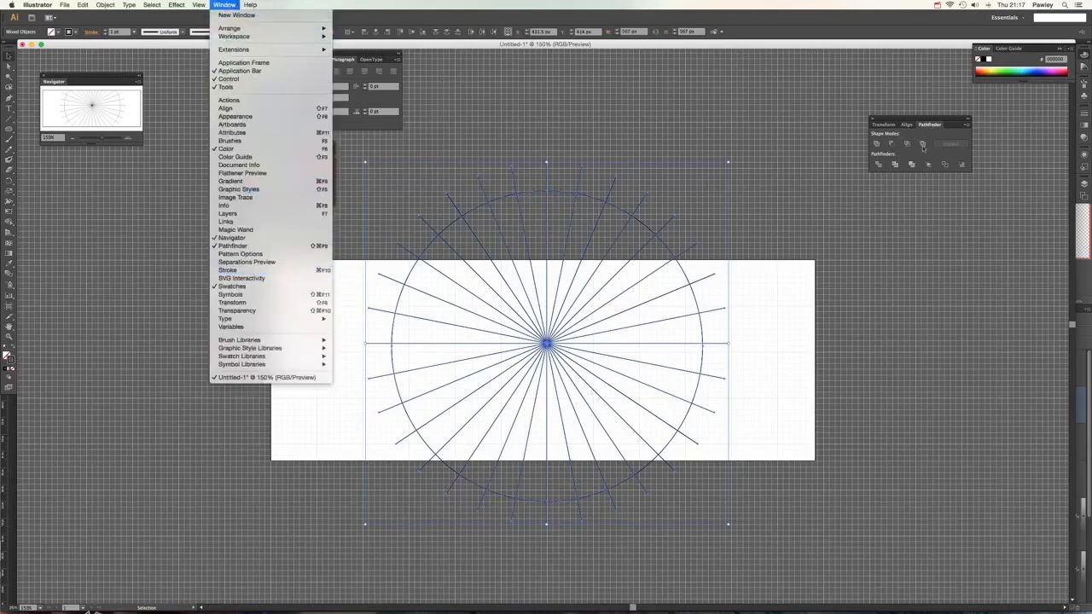
{"action": "left_click", "coordinate": [944, 119]}
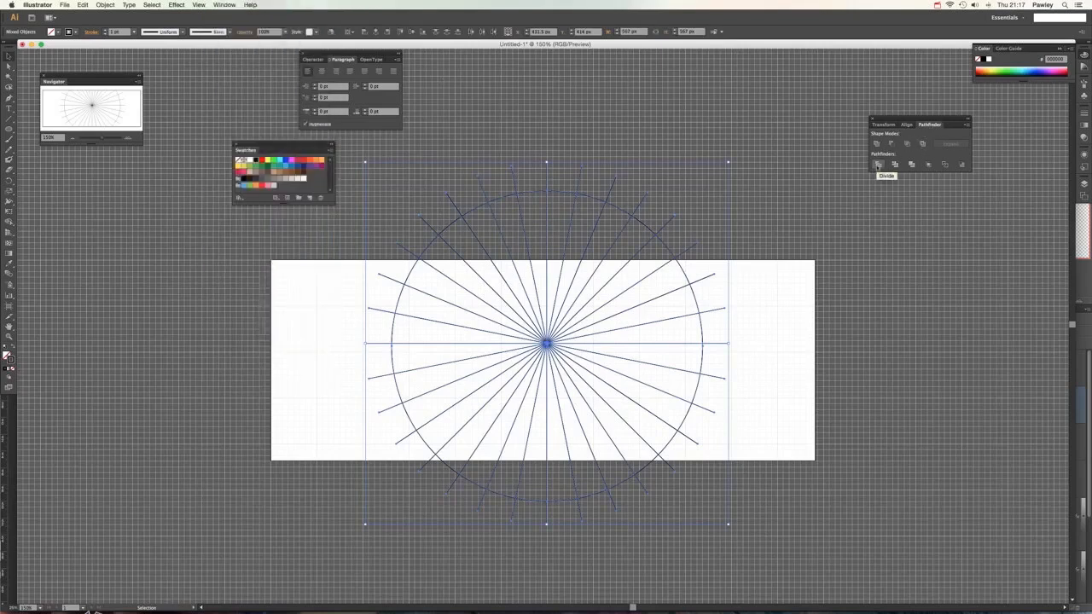
{"action": "left_click", "coordinate": [877, 165]}
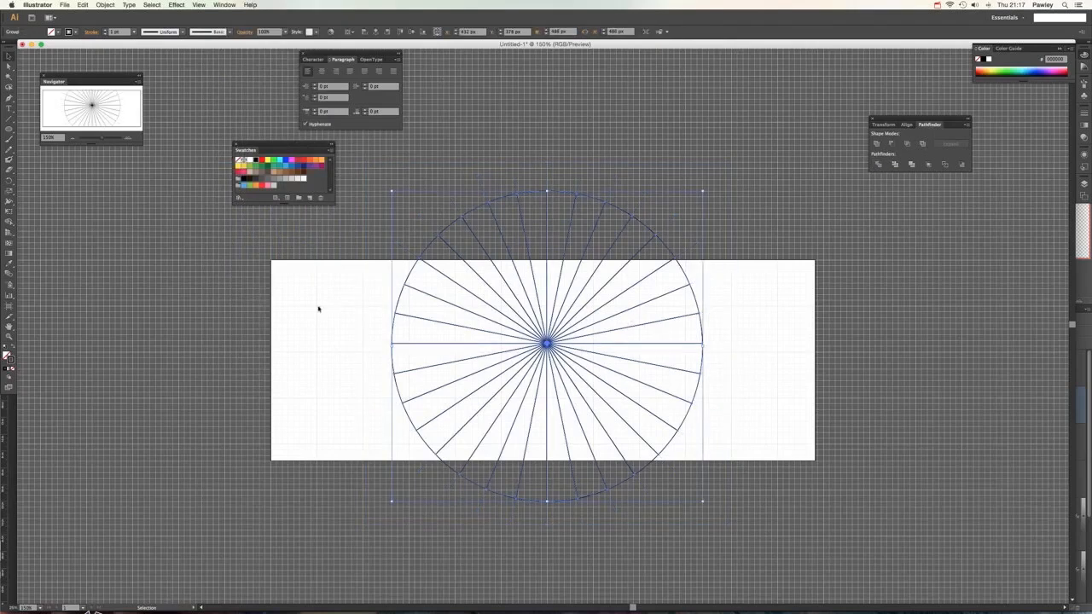
Step: Fill the divided circle with the blue swatch R=41 G=171 B=226 and deselect it
{"action": "left_click", "coordinate": [7, 355]}
{"action": "left_click", "coordinate": [285, 170]}
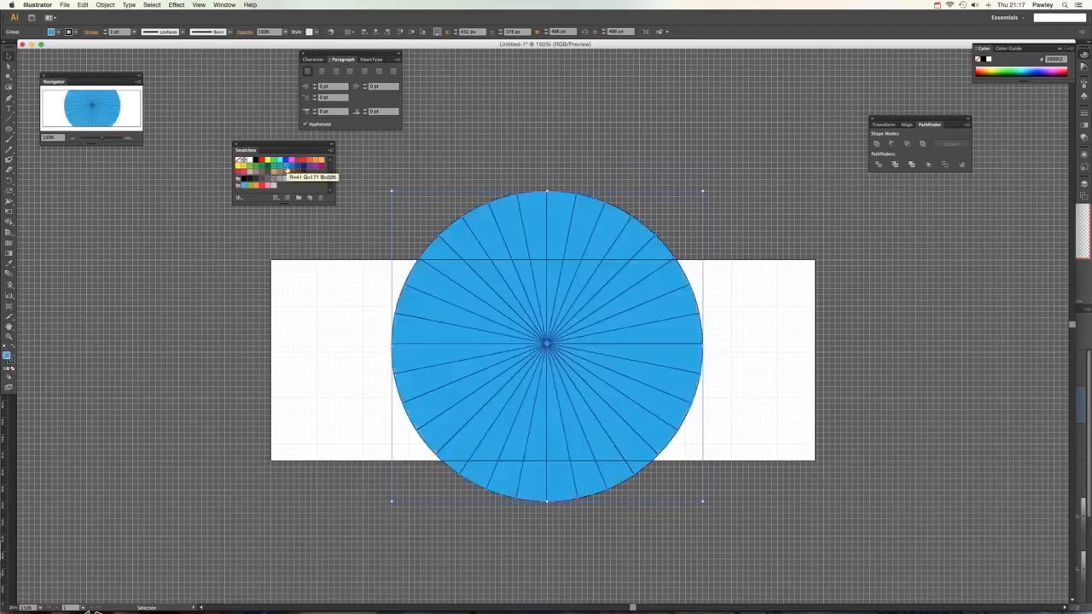
{"action": "left_click", "coordinate": [385, 186]}
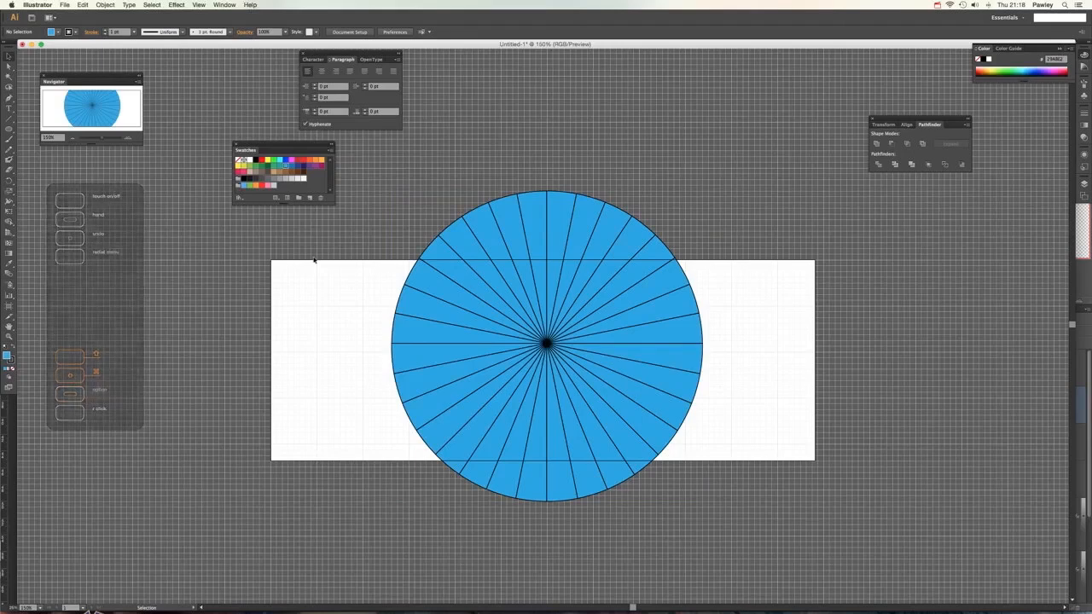
Step: Select every other wedge all the way around the blue circle
{"action": "key", "text": "super+equal"}
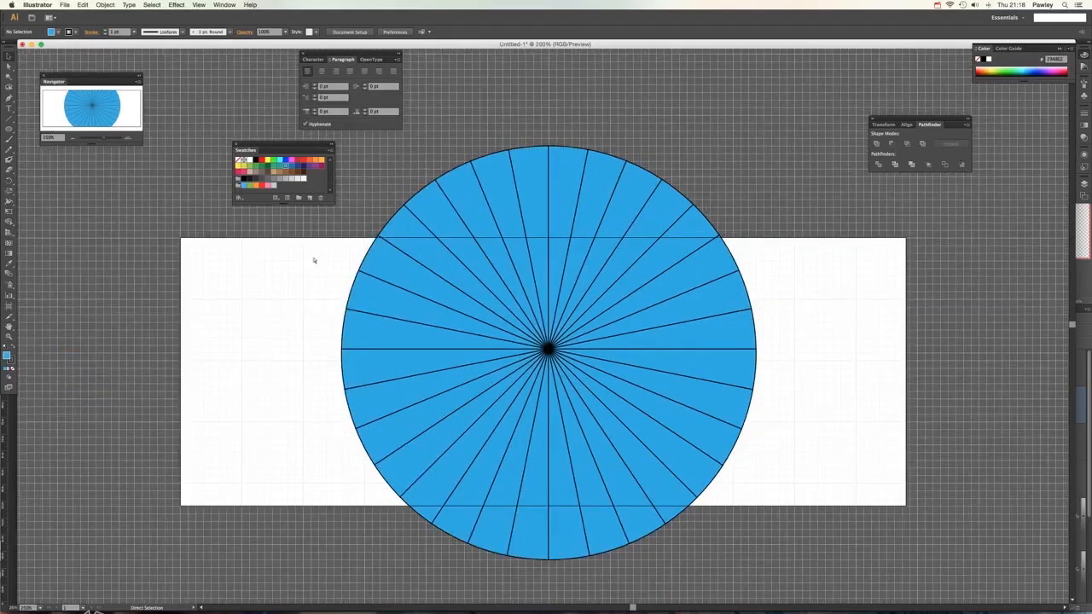
{"action": "key", "text": "super+equal"}
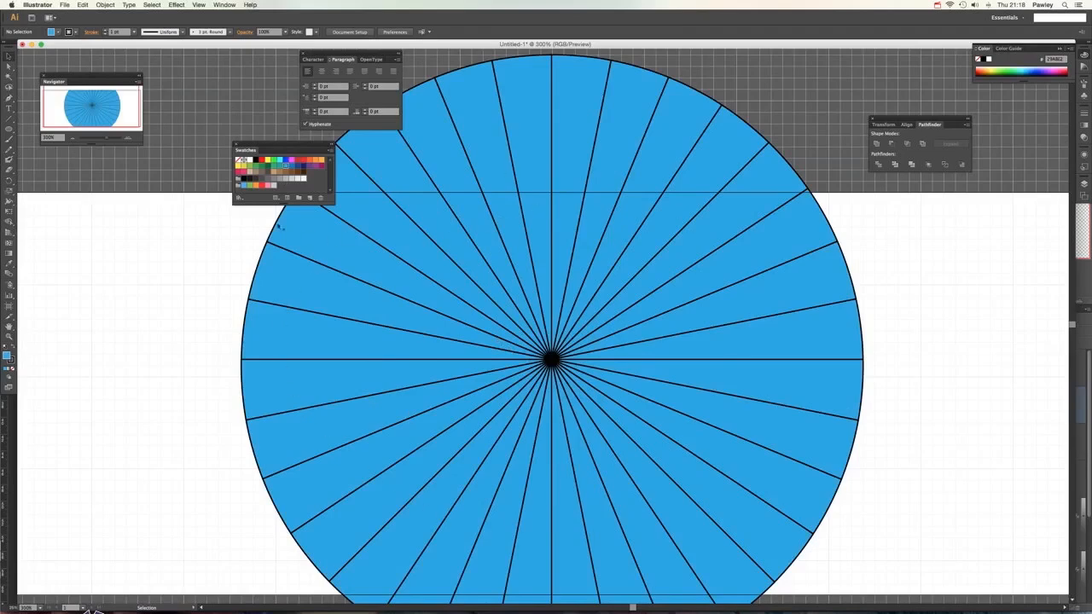
{"action": "left_click", "coordinate": [8, 66]}
{"action": "left_click", "coordinate": [335, 246]}
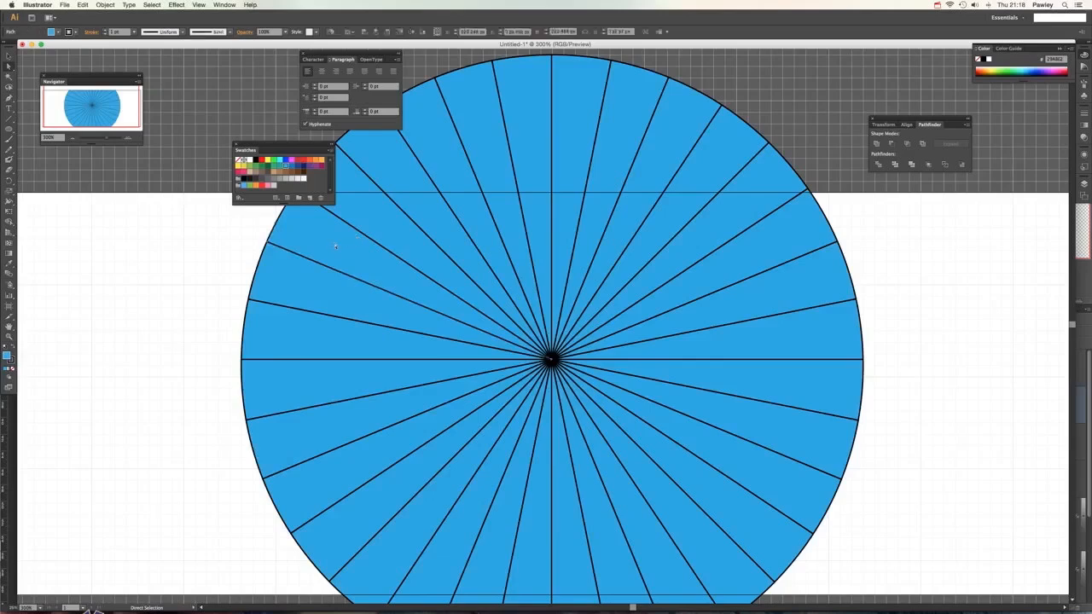
{"action": "left_click", "coordinate": [394, 177], "text": "shift"}
{"action": "left_click", "coordinate": [480, 141], "text": "shift"}
{"action": "left_click", "coordinate": [576, 123], "text": "shift"}
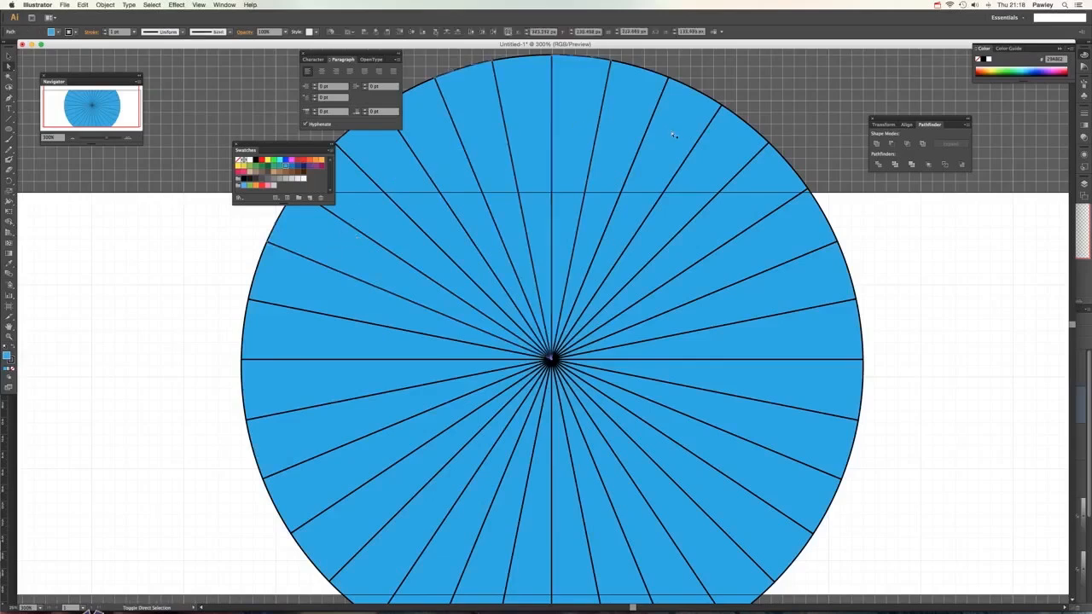
{"action": "left_click", "coordinate": [676, 136], "text": "shift"}
{"action": "left_click", "coordinate": [752, 193], "text": "shift"}
{"action": "left_click", "coordinate": [795, 305], "text": "shift"}
{"action": "left_click", "coordinate": [793, 394], "text": "shift"}
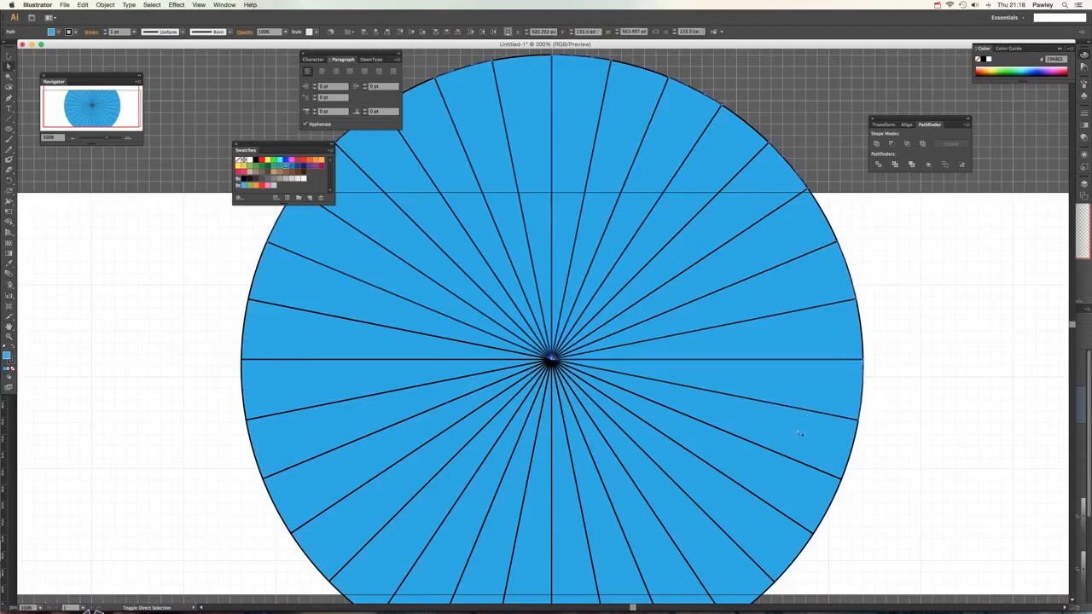
{"action": "left_click", "coordinate": [776, 482], "text": "shift"}
{"action": "left_click", "coordinate": [629, 575], "text": "shift"}
{"action": "left_click", "coordinate": [524, 558], "text": "shift"}
{"action": "left_click", "coordinate": [382, 493], "text": "shift"}
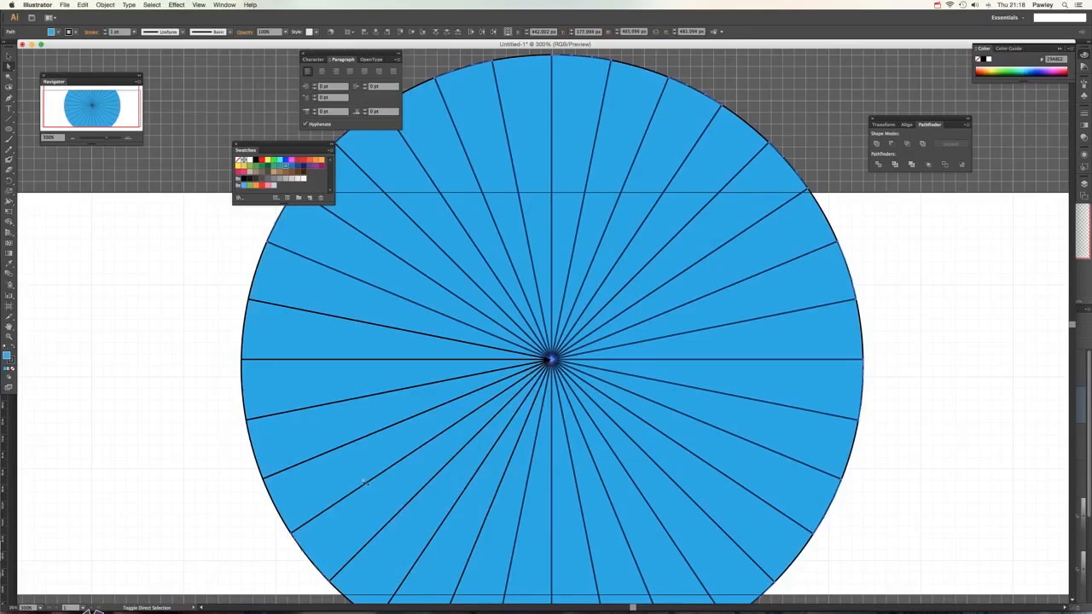
{"action": "left_click", "coordinate": [347, 431], "text": "shift"}
Step: Undo and redo the circle's blue fill to get the whole wedge group selected again
{"action": "key", "text": "super+z"}
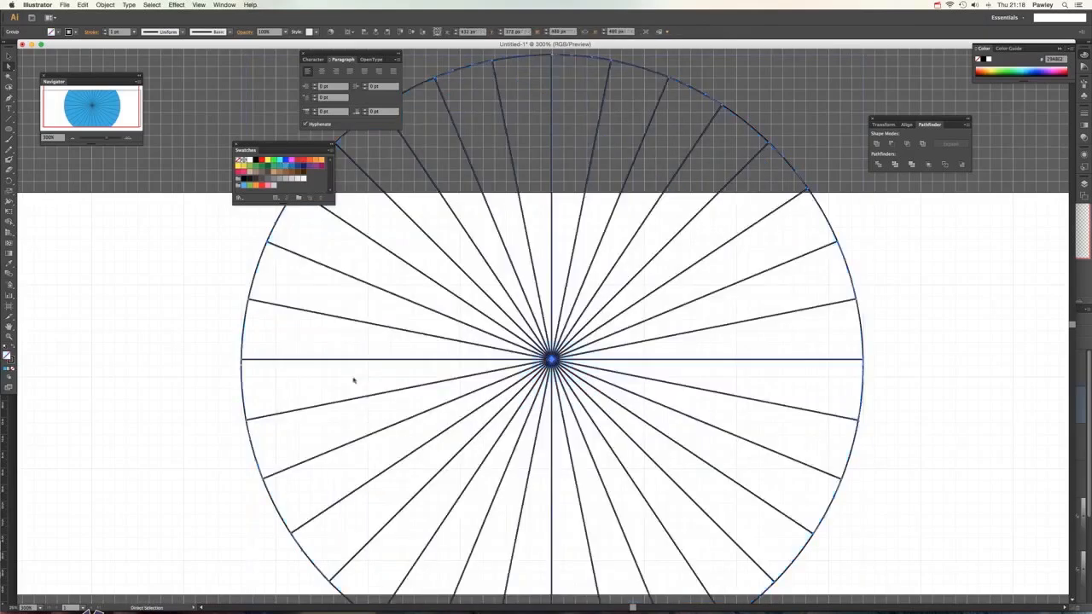
{"action": "left_click", "coordinate": [83, 5]}
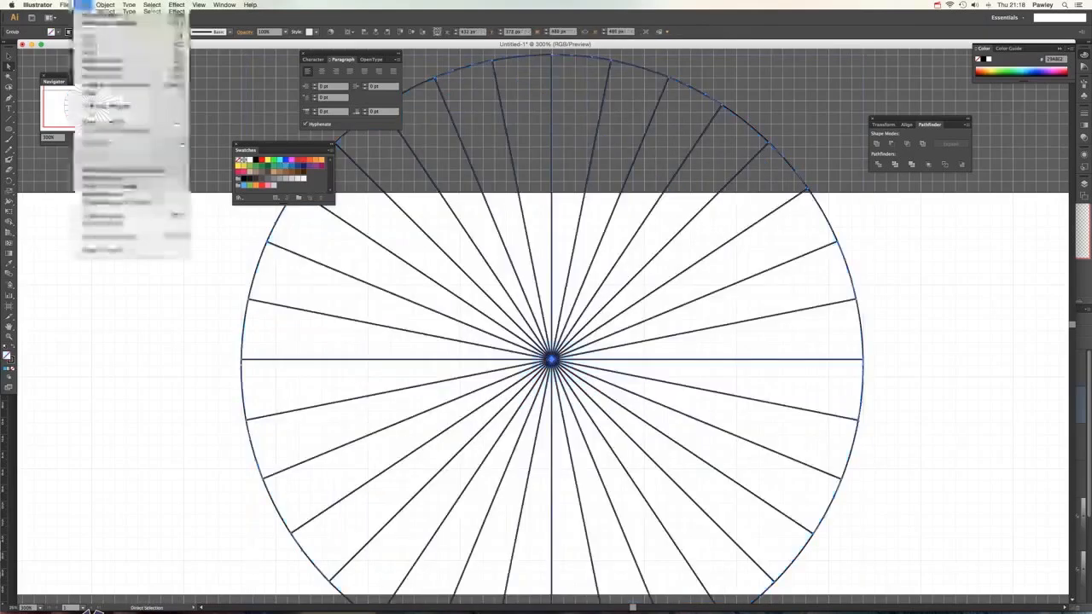
{"action": "left_click", "coordinate": [94, 14]}
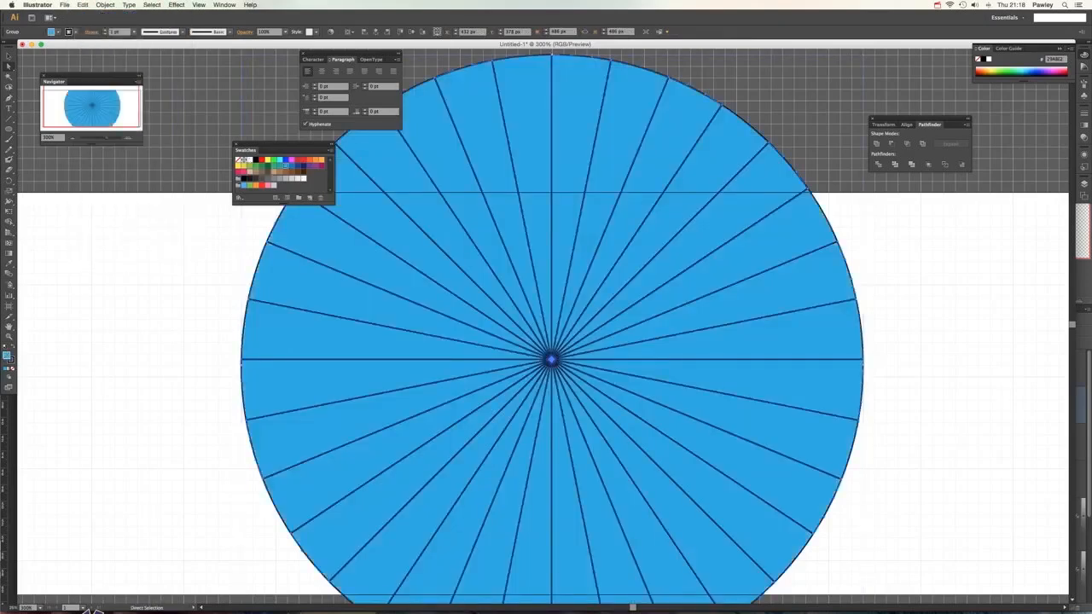
Step: Switch to Photoshop, sample the orange of the Gundam's head crest and copy its hex code f8a81e
{"action": "mouse_move", "coordinate": [294, 590]}
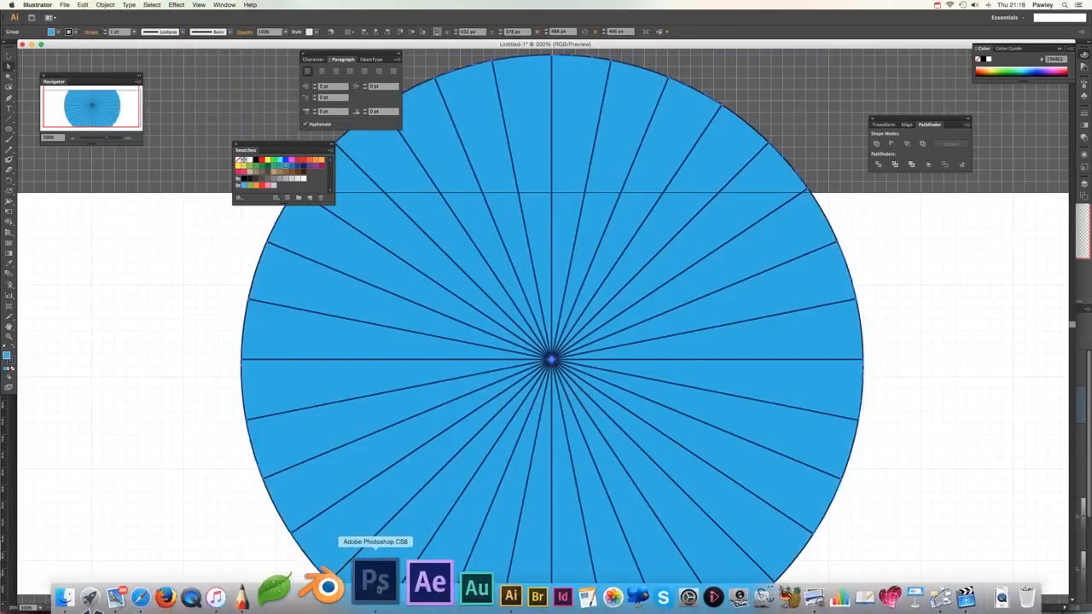
{"action": "left_click", "coordinate": [377, 599]}
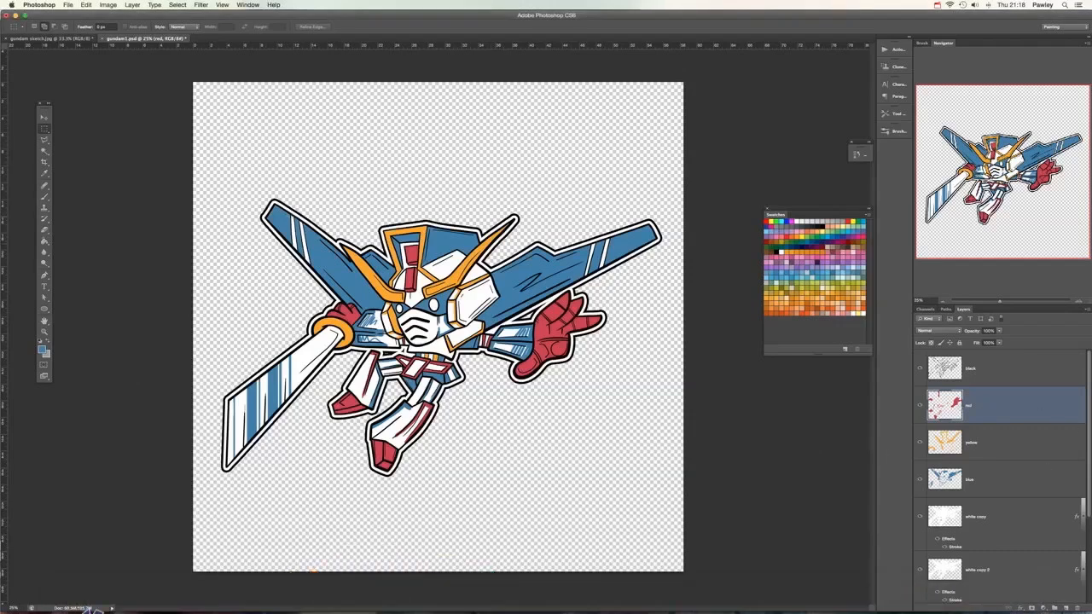
{"action": "left_click", "coordinate": [45, 173]}
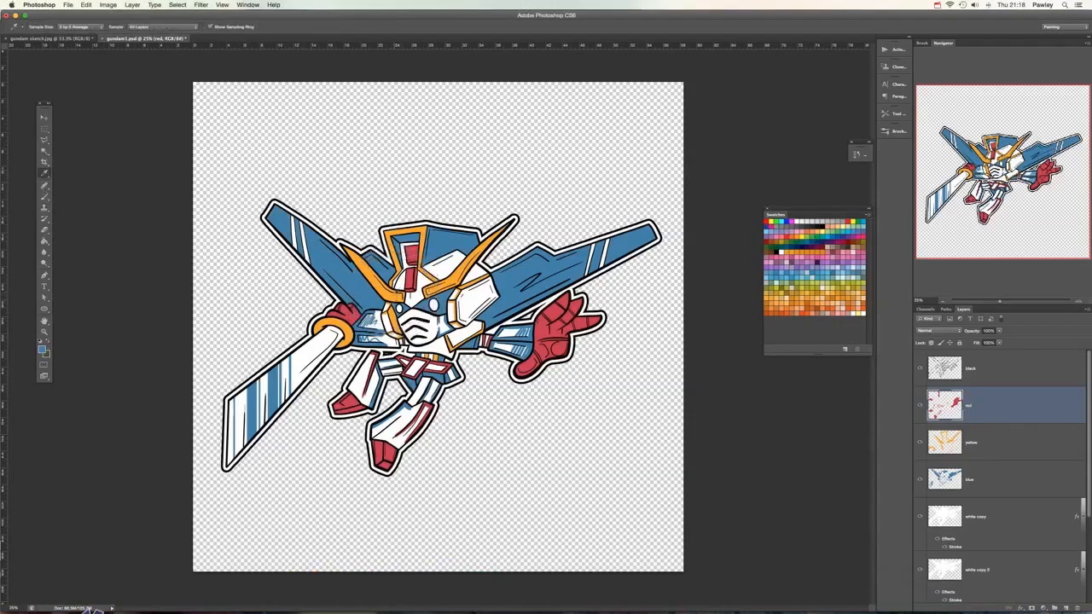
{"action": "left_click", "coordinate": [394, 295], "text": "alt"}
{"action": "left_click", "coordinate": [48, 355]}
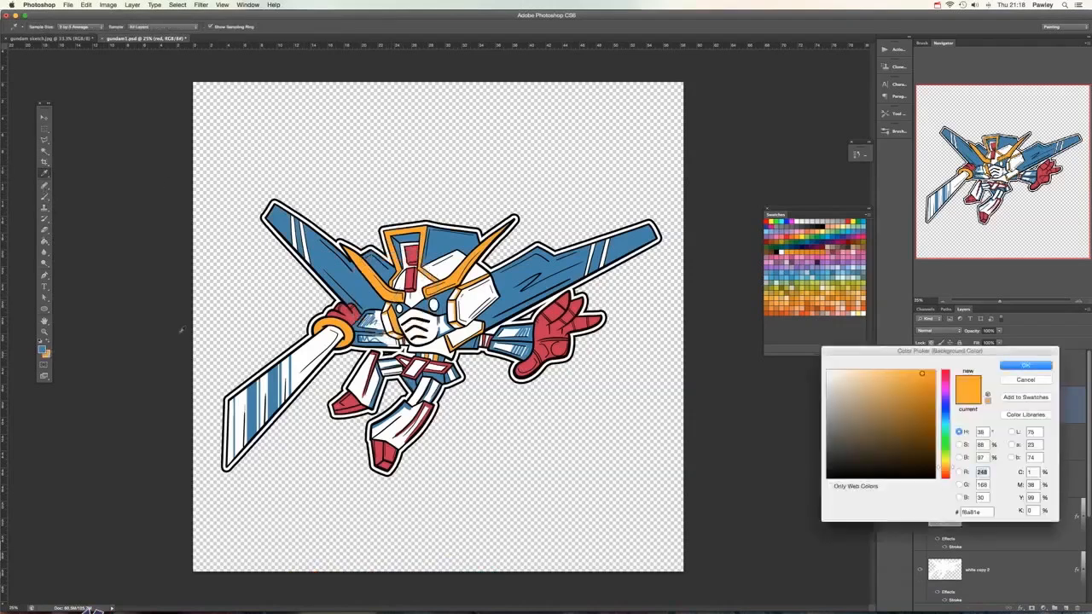
{"action": "left_click", "coordinate": [972, 512]}
{"action": "left_click", "coordinate": [1026, 365]}
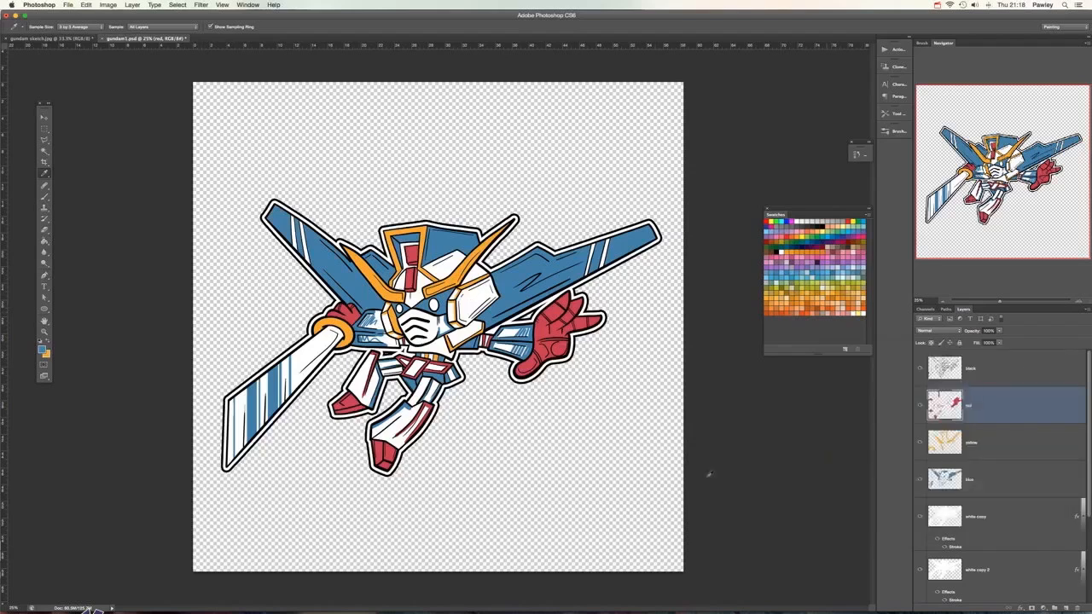
Step: Switch back to Illustrator, fill all the circle's wedges with the orange f8a81e and deselect them
{"action": "left_click", "coordinate": [460, 586]}
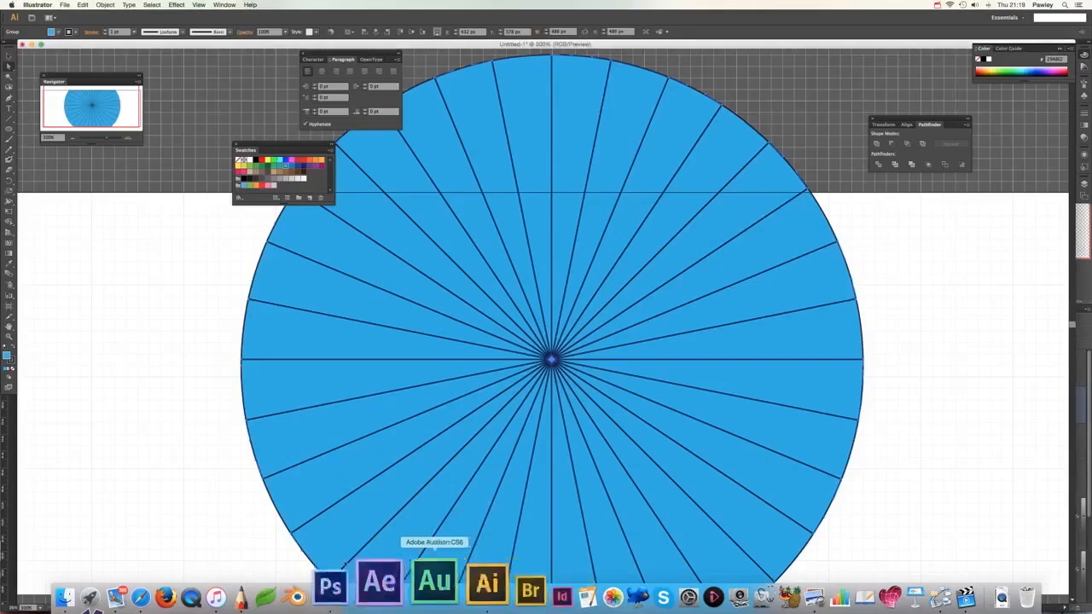
{"action": "double_click", "coordinate": [7, 357]}
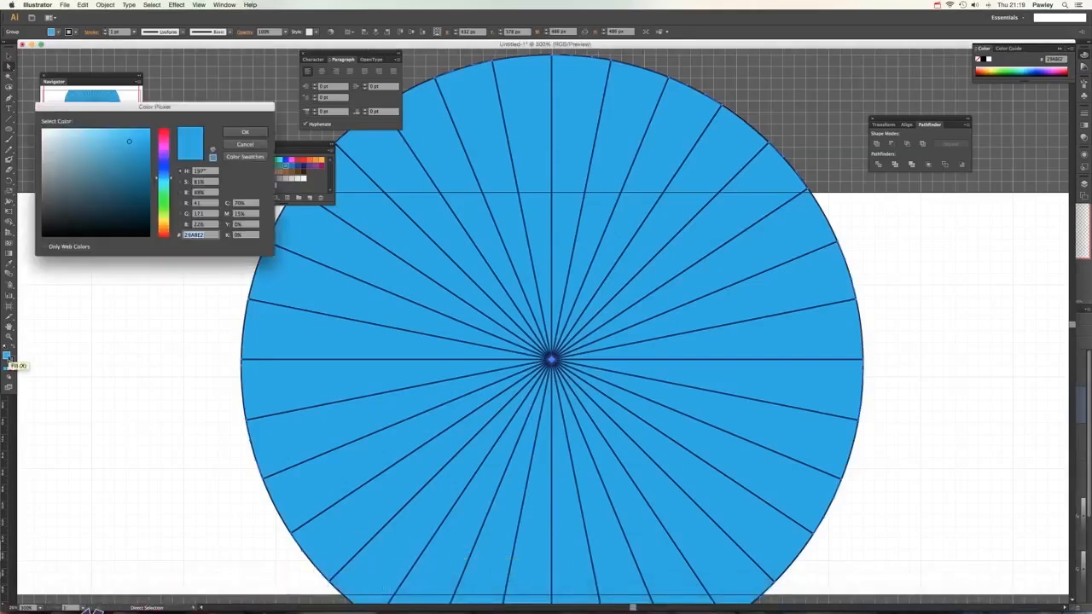
{"action": "type", "text": "f8a81e"}
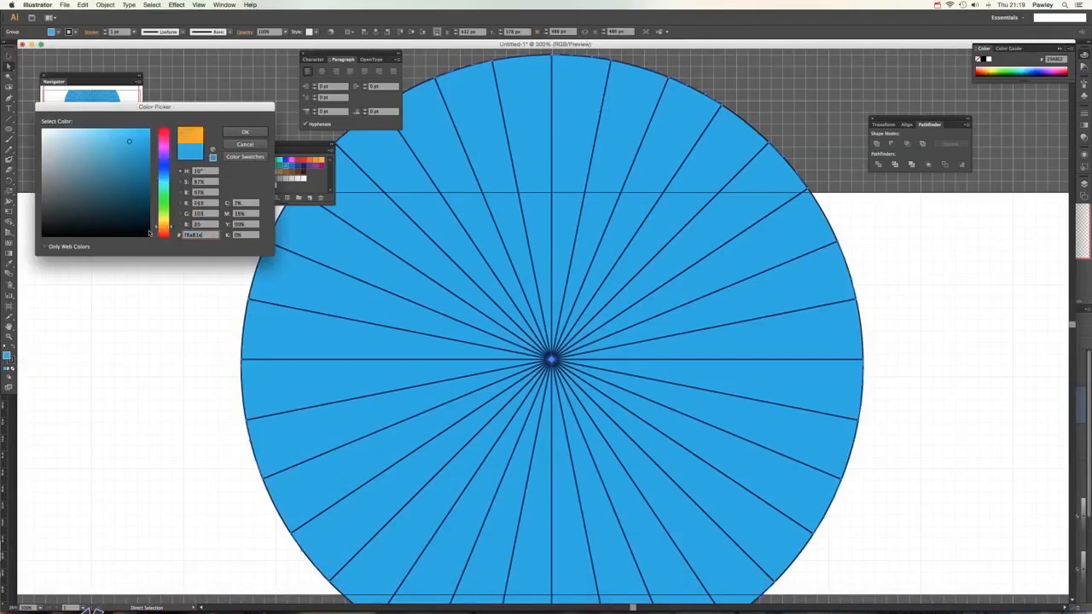
{"action": "key", "text": "Return"}
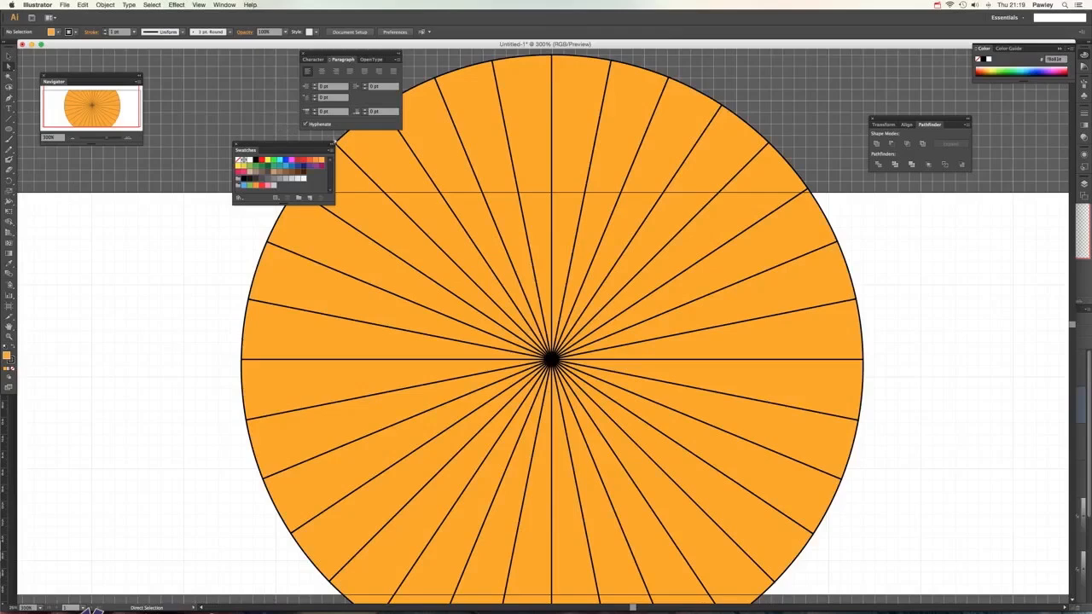
Step: Select every other wedge all the way around the orange circle
{"action": "left_click", "coordinate": [457, 112]}
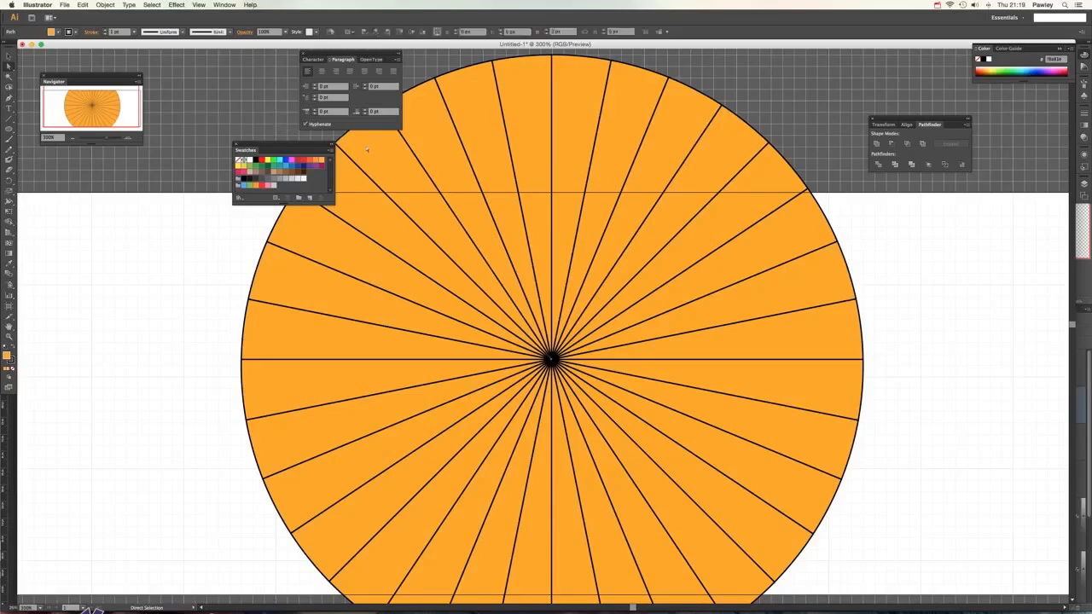
{"action": "left_click", "coordinate": [474, 123]}
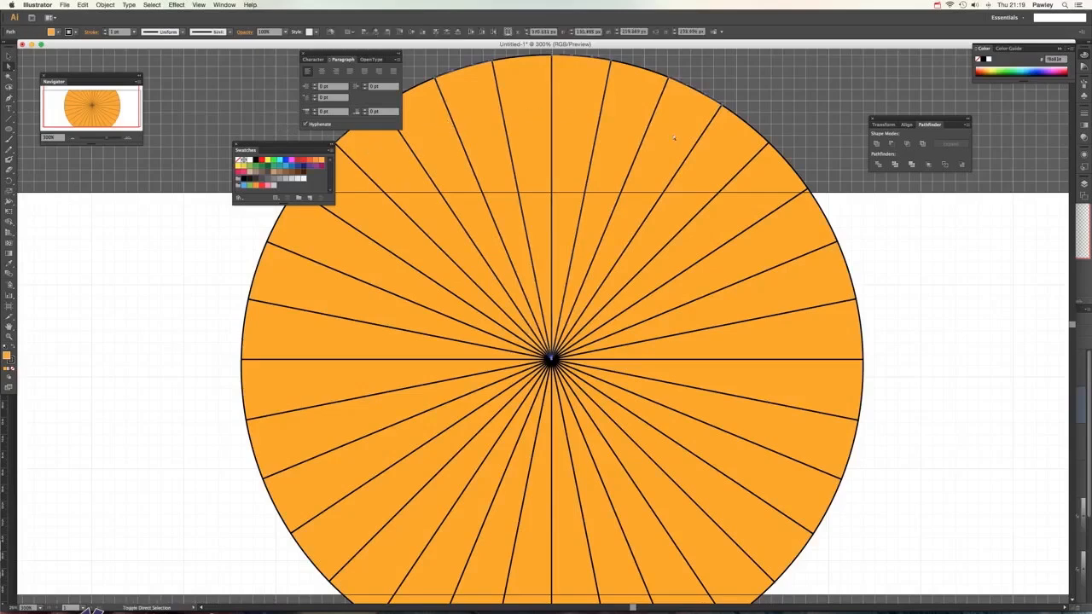
{"action": "left_click", "coordinate": [757, 224]}
{"action": "left_click", "coordinate": [795, 276], "text": "shift"}
{"action": "left_click", "coordinate": [808, 389], "text": "shift"}
{"action": "left_click", "coordinate": [782, 483], "text": "shift"}
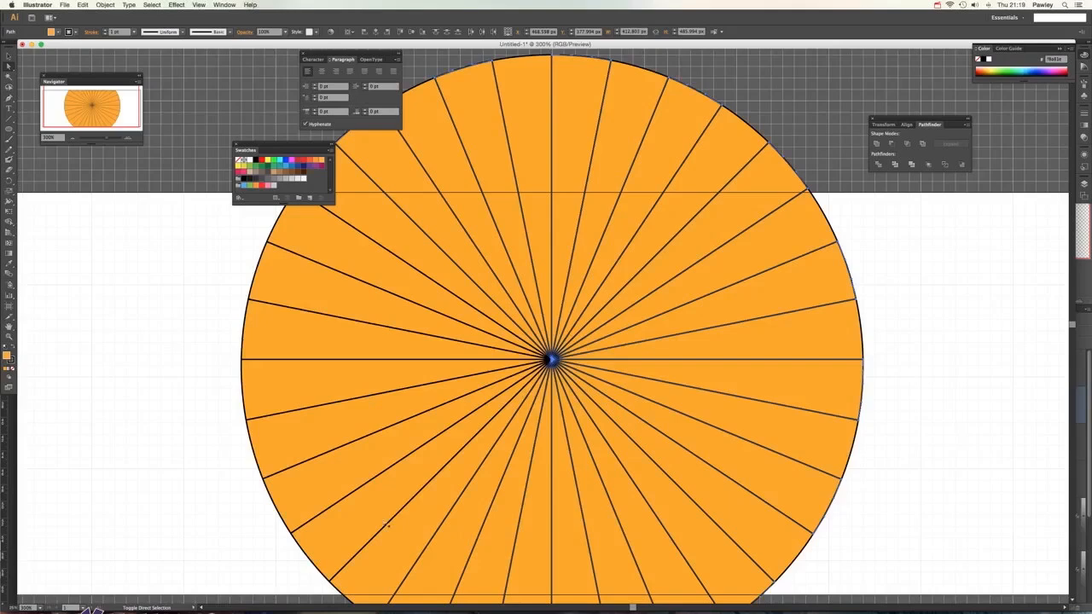
{"action": "left_click", "coordinate": [325, 337], "text": "shift"}
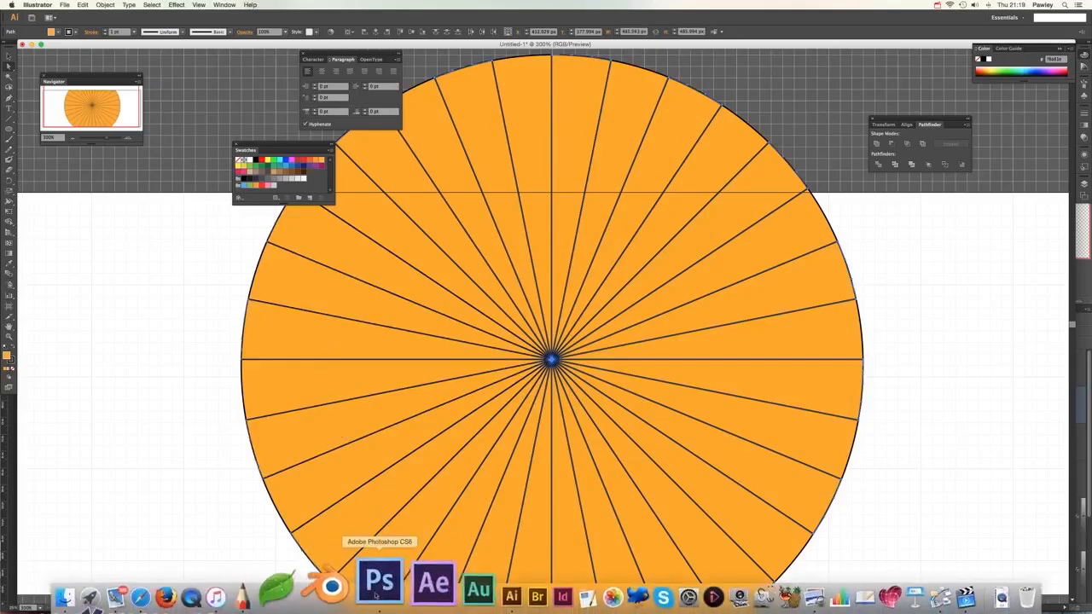
Step: Switch to Photoshop, sample the blue of the Gundam's wing and copy its hex code 3f80a8
{"action": "left_click", "coordinate": [378, 580]}
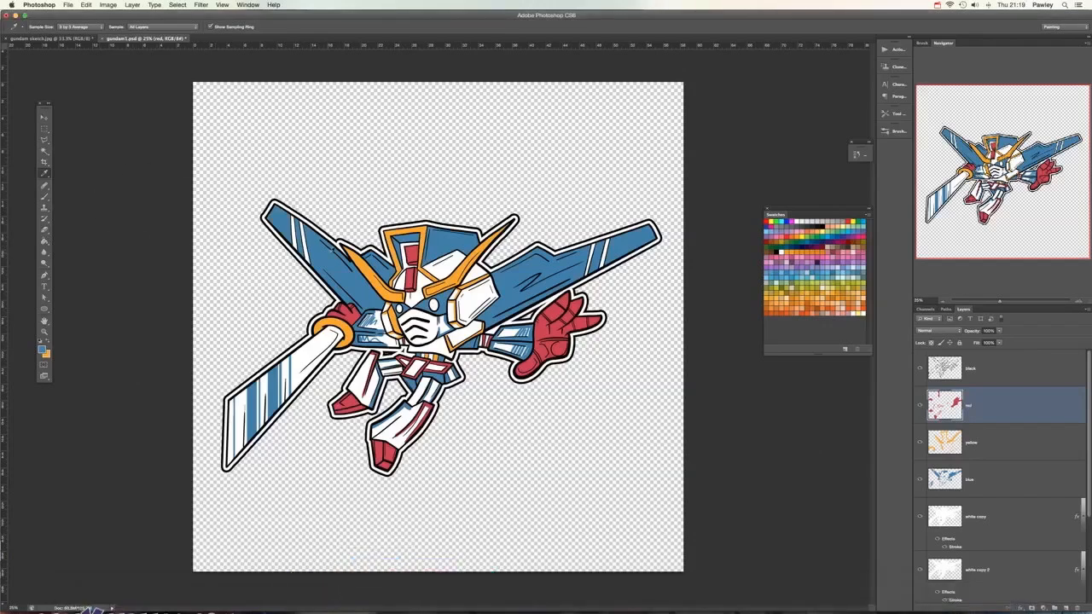
{"action": "left_click", "coordinate": [328, 254]}
{"action": "left_click", "coordinate": [41, 351]}
{"action": "double_click", "coordinate": [977, 511]}
{"action": "key", "text": "super+c"}
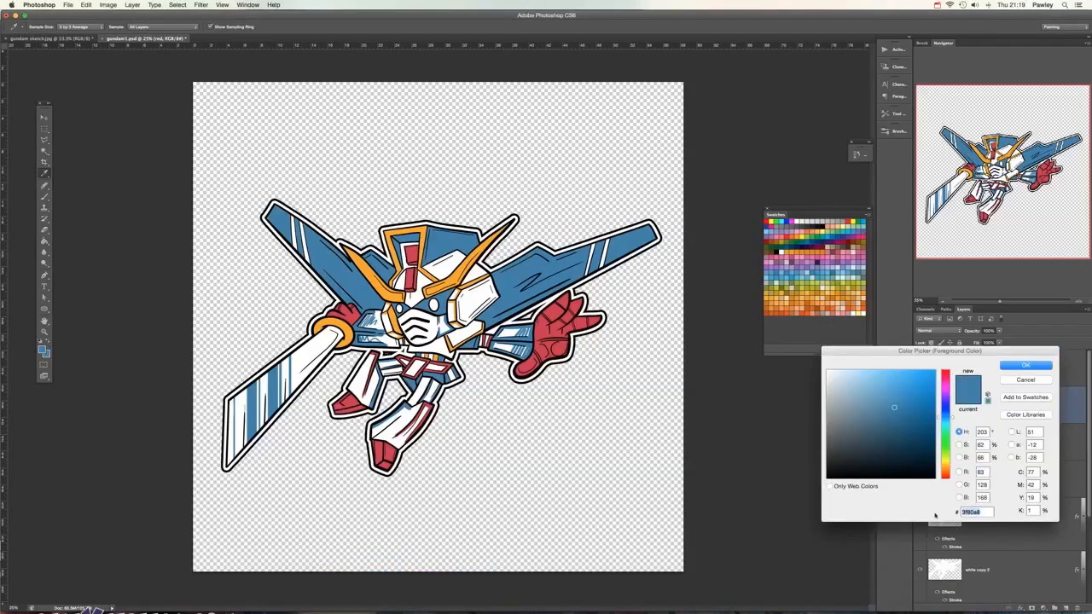
{"action": "left_click", "coordinate": [1025, 365]}
Step: Switch back to Illustrator and fill the selected alternate wedges with the blue 3f80a8
{"action": "key", "text": "super+Tab"}
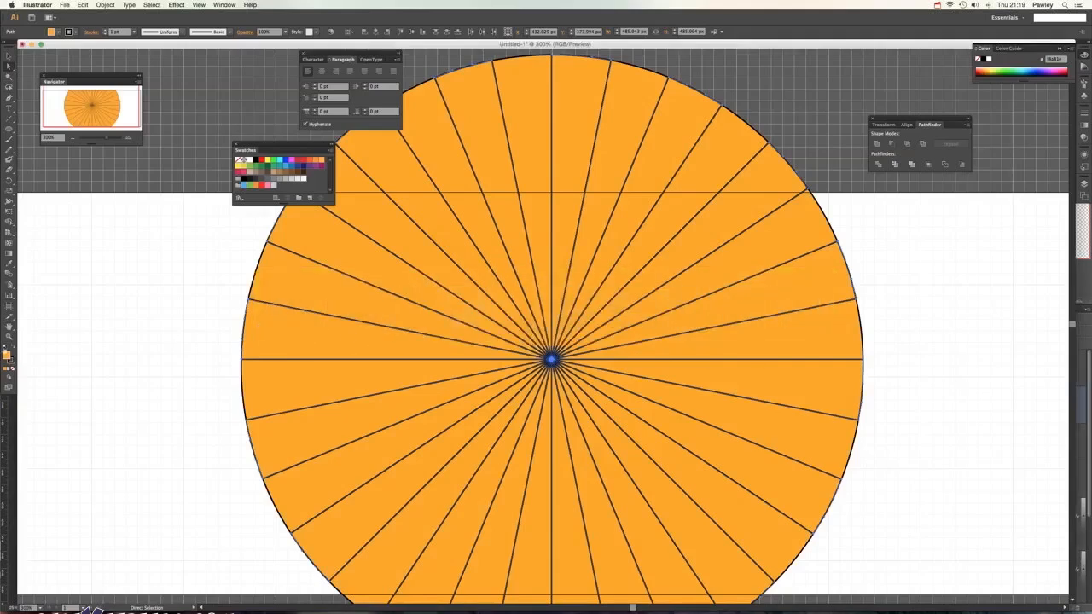
{"action": "double_click", "coordinate": [8, 358]}
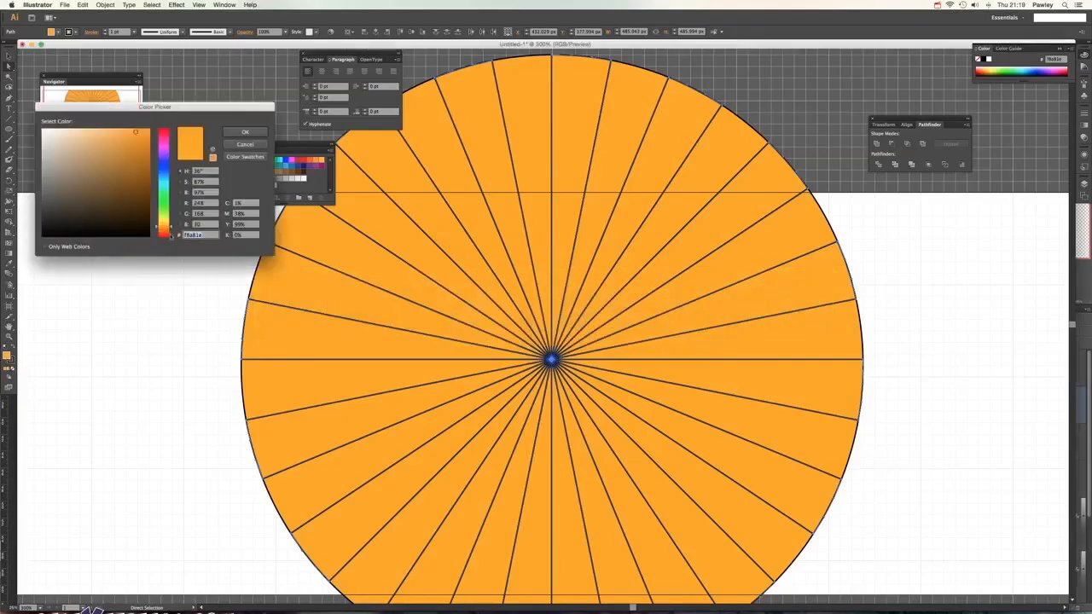
{"action": "key", "text": "super+v"}
{"action": "key", "text": "Return"}
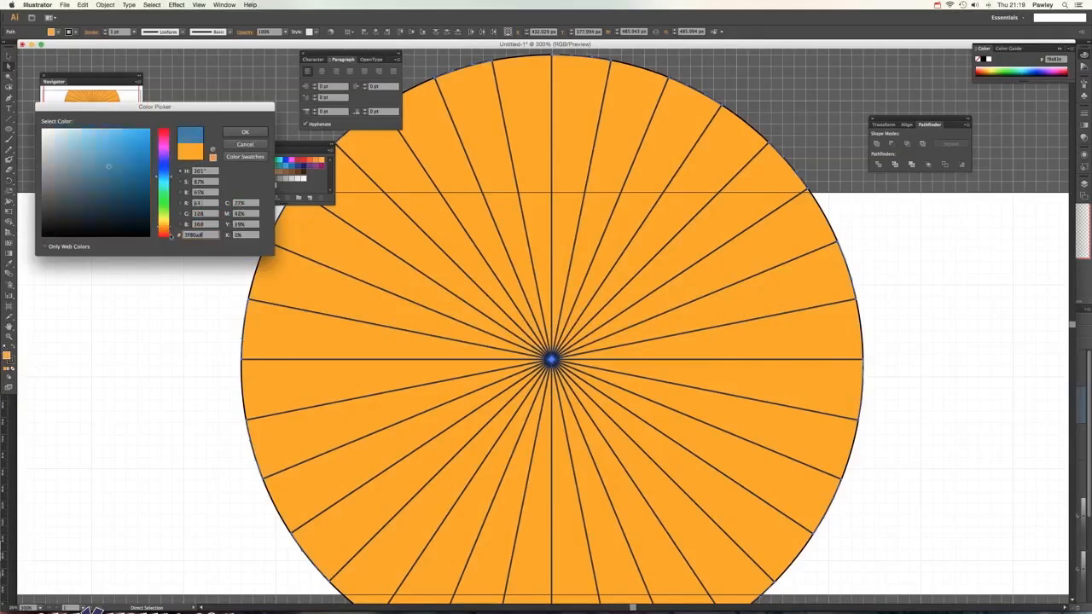
Step: Select the whole sunburst group, set its stroke to none and deselect it
{"action": "key", "text": "v"}
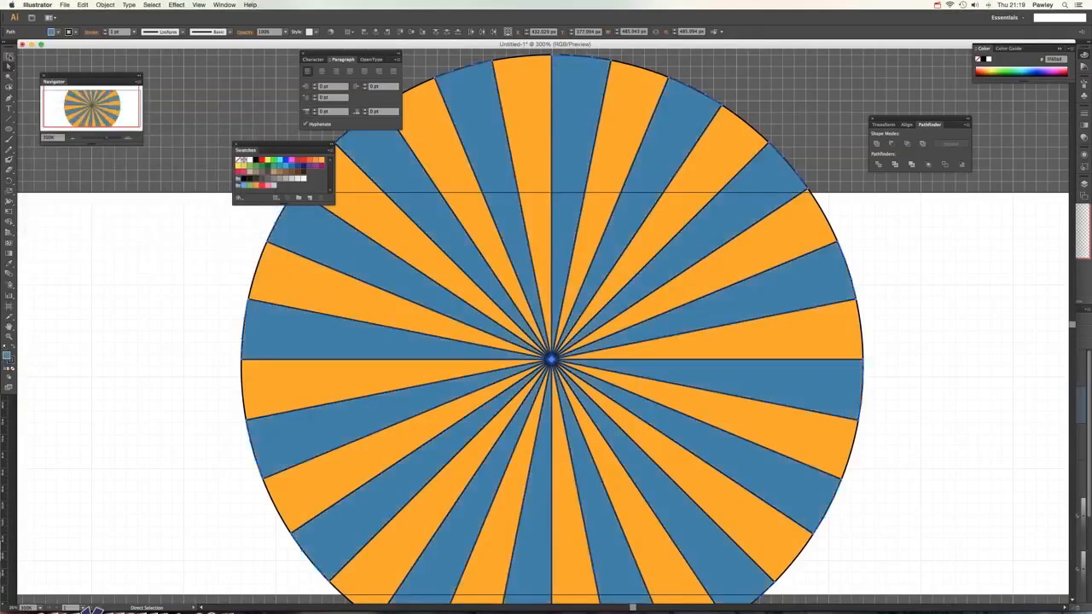
{"action": "left_click", "coordinate": [139, 242]}
{"action": "left_click", "coordinate": [409, 333]}
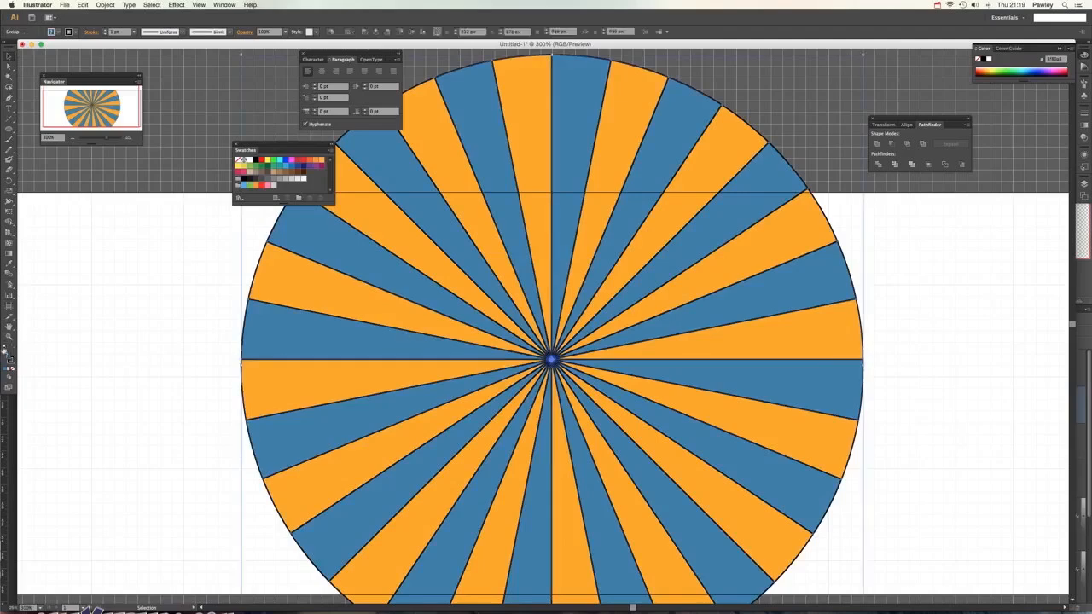
{"action": "left_click", "coordinate": [11, 361]}
{"action": "left_click", "coordinate": [12, 368]}
{"action": "left_click", "coordinate": [51, 374]}
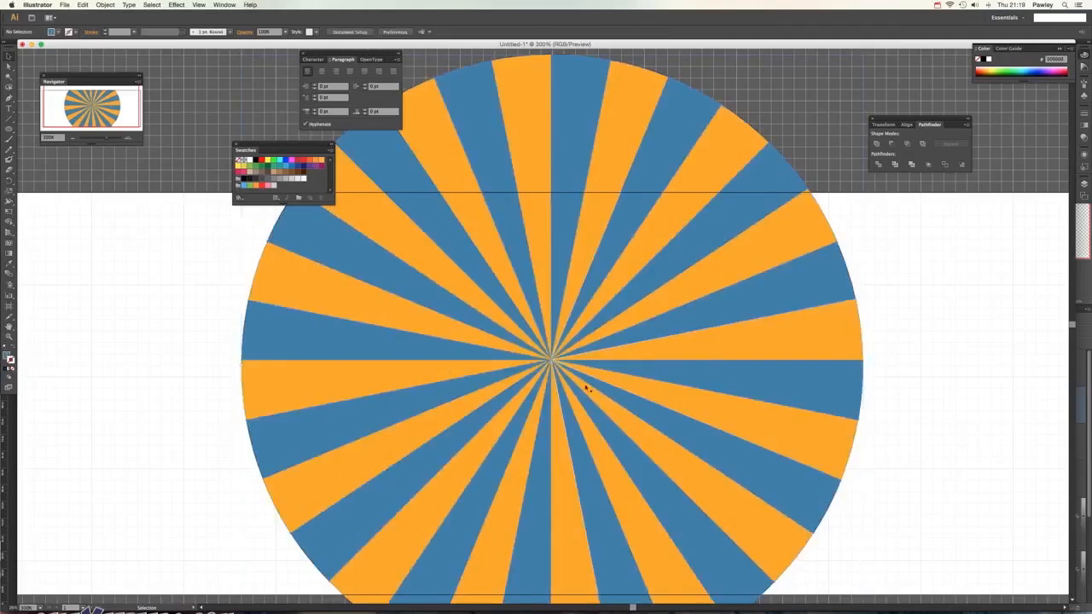
Step: Select the whole sunburst, switch to Photoshop and make the sketch layer beneath the white layers active
{"action": "left_click", "coordinate": [621, 463]}
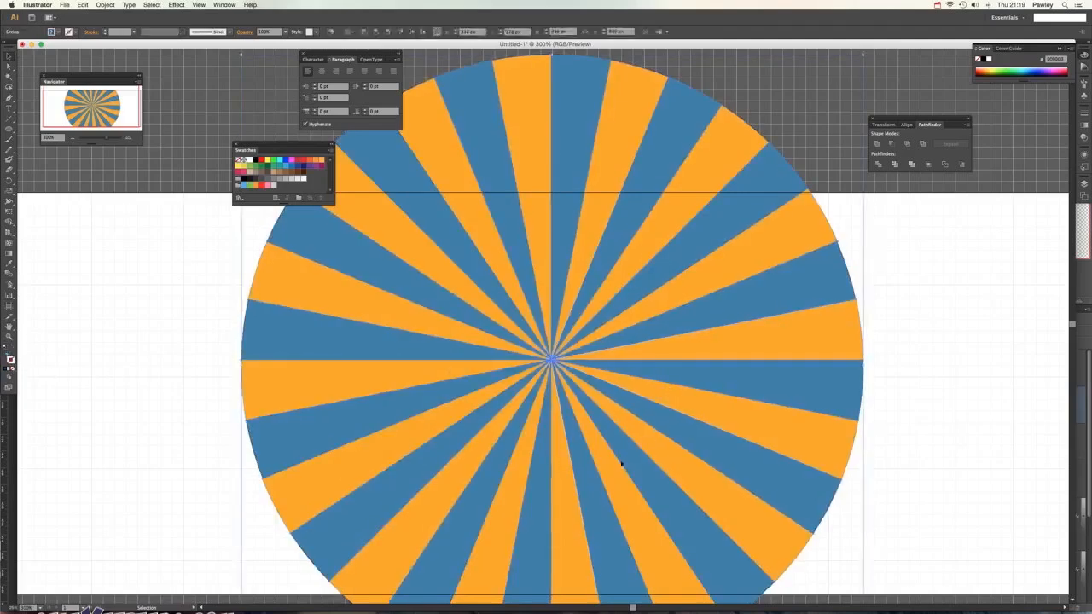
{"action": "key", "text": "a"}
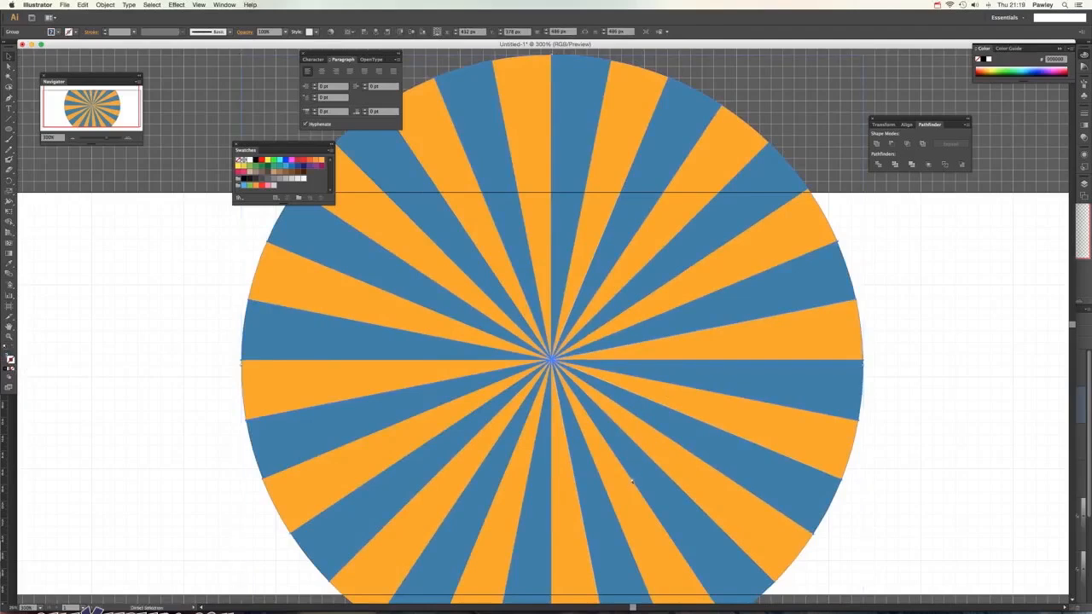
{"action": "key", "text": "super+Tab"}
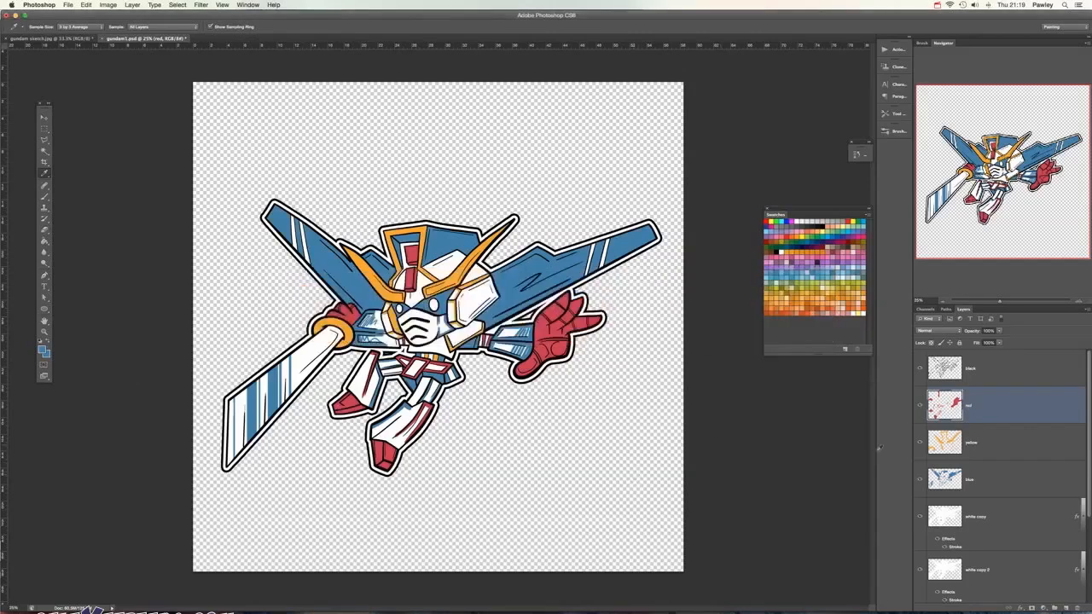
{"action": "left_click", "coordinate": [1015, 573]}
{"action": "scroll", "coordinate": [1076, 554], "scroll_direction": "down", "scroll_amount": 3}
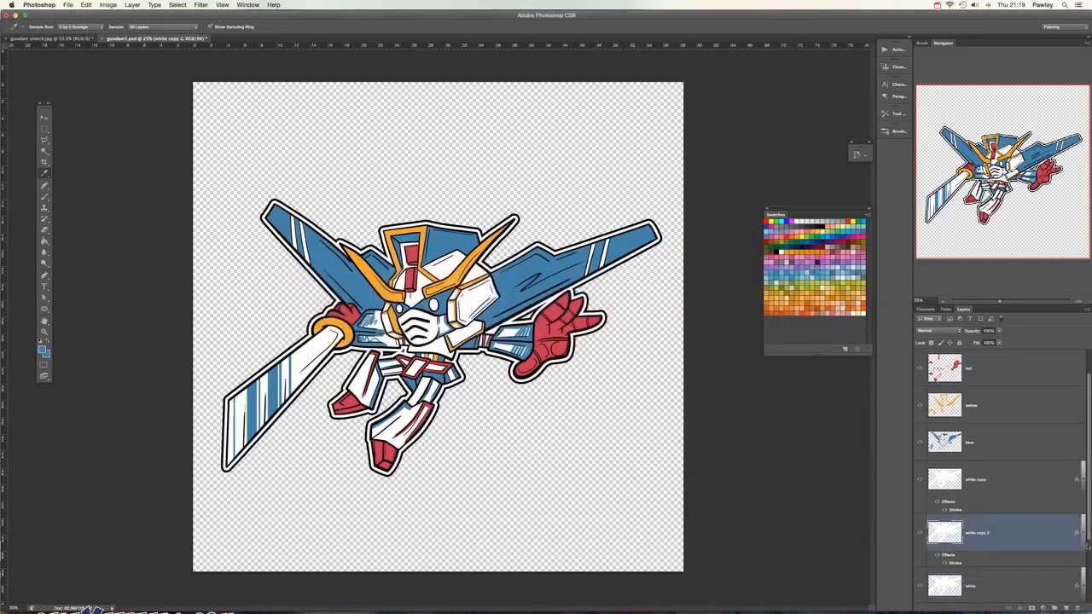
{"action": "scroll", "coordinate": [1076, 581], "scroll_direction": "down", "scroll_amount": 1}
{"action": "left_click", "coordinate": [1036, 564]}
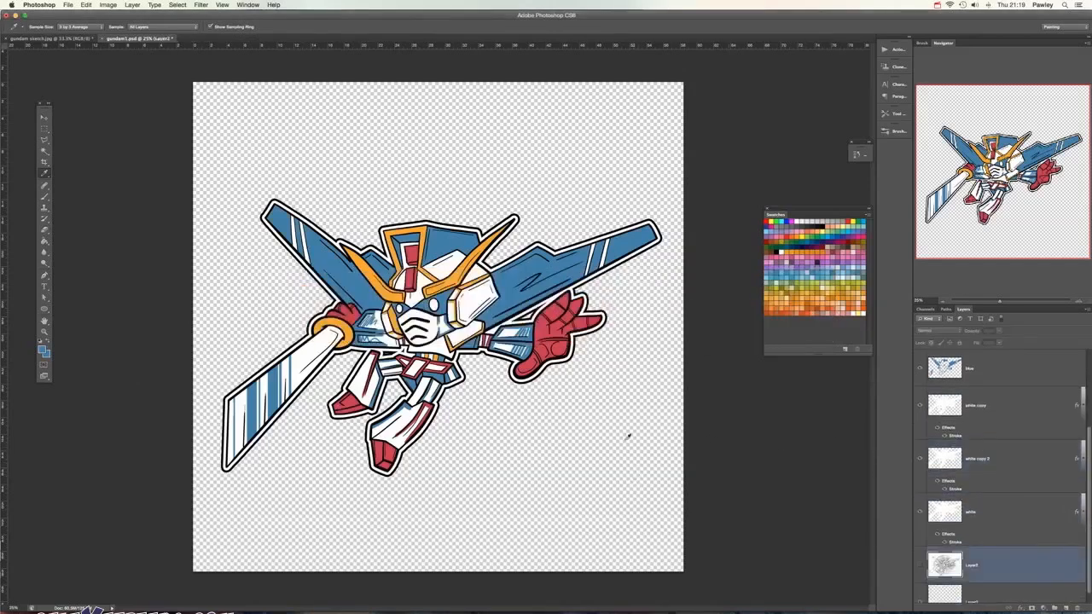
{"action": "key", "text": "super+v"}
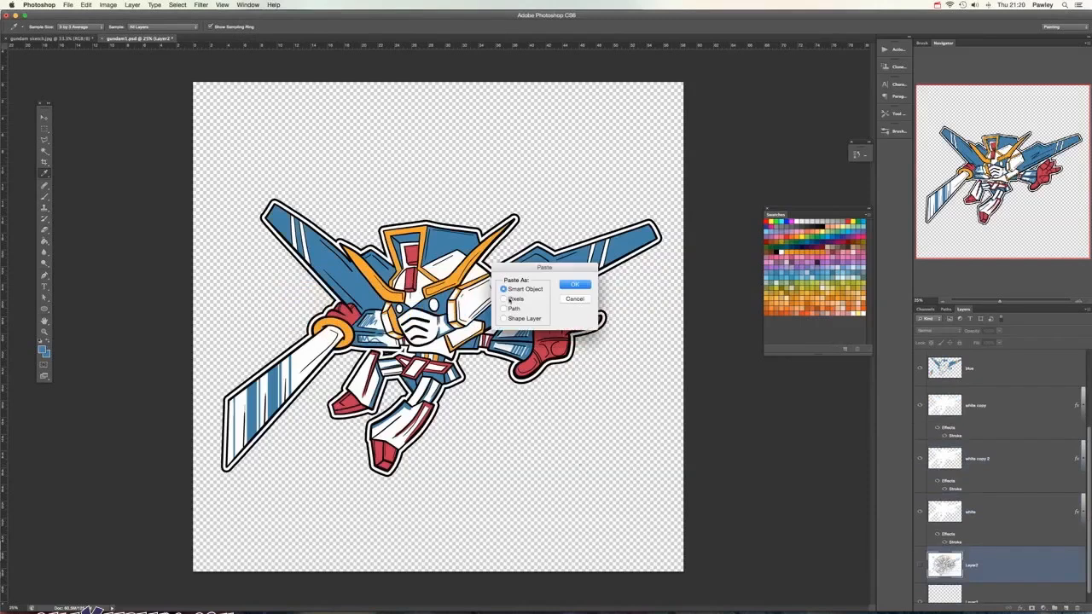
{"action": "left_click", "coordinate": [503, 298]}
{"action": "left_click", "coordinate": [573, 284]}
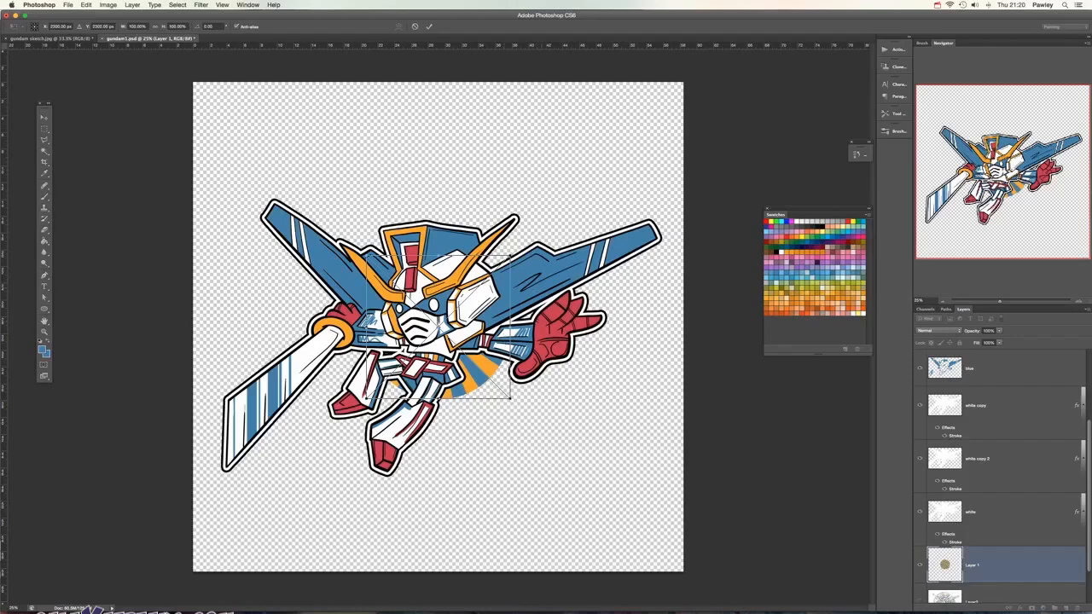
{"action": "key", "text": "Escape"}
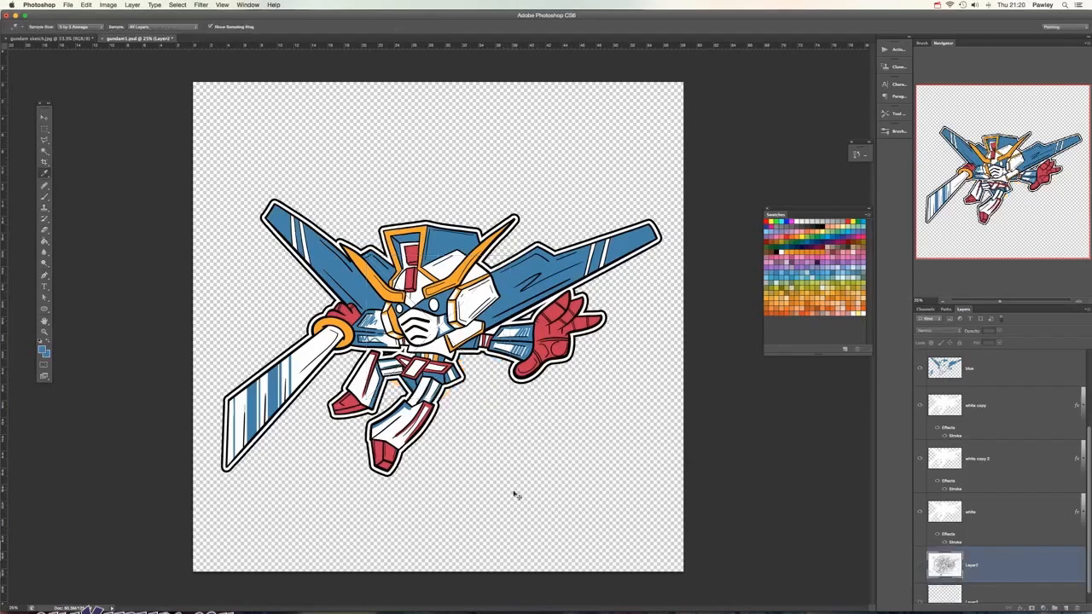
Step: Switch to Illustrator and enlarge the whole sunburst proportionally to about 1980 px across
{"action": "key", "text": "super+Tab"}
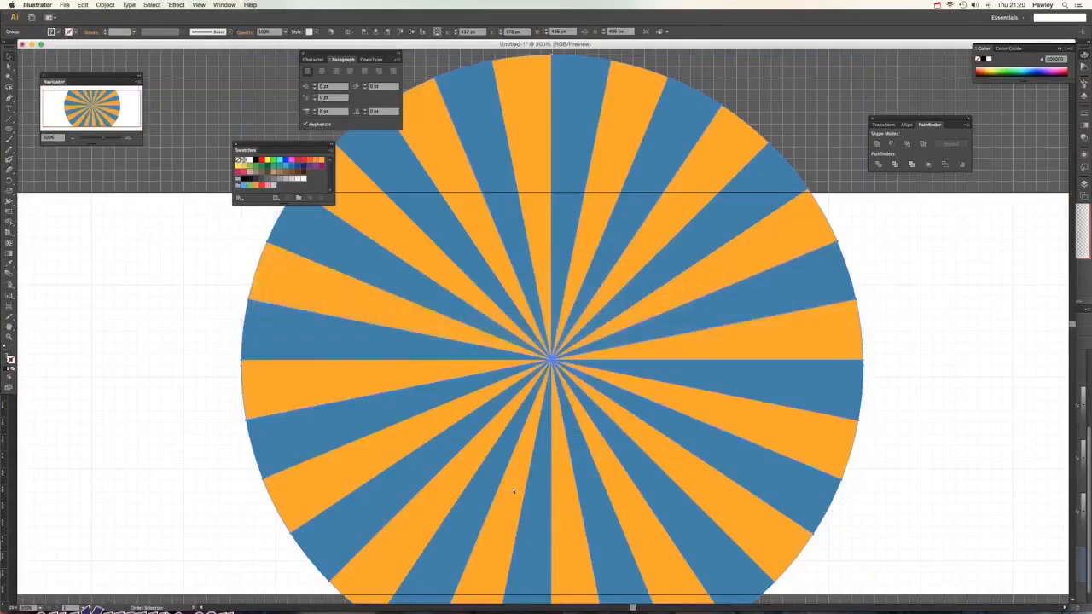
{"action": "key", "text": "super+minus"}
{"action": "key", "text": "super+minus"}
{"action": "key", "text": "super+minus"}
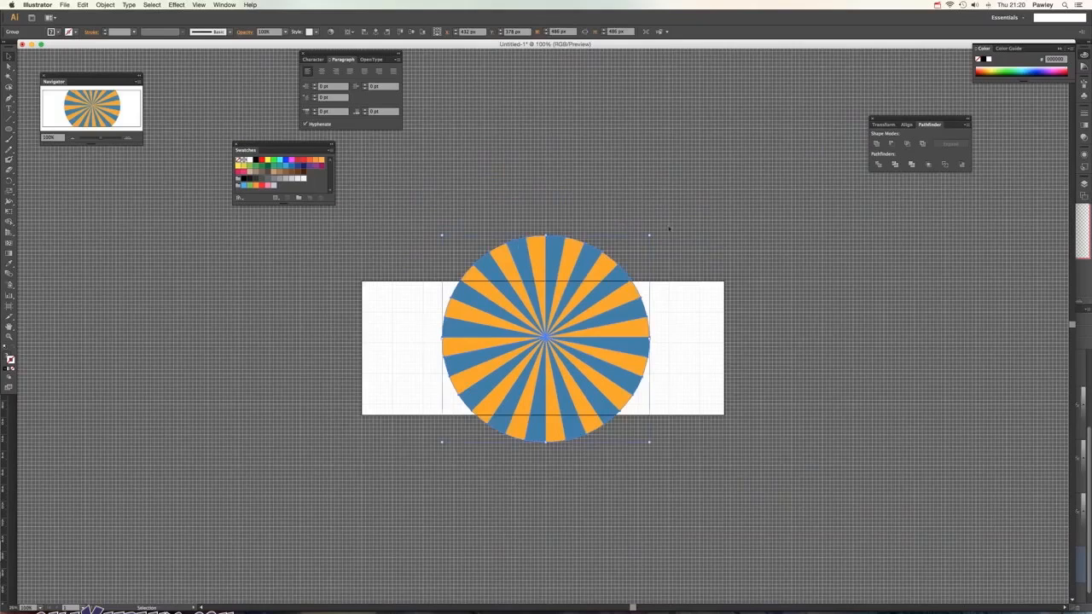
{"action": "left_click", "coordinate": [649, 237]}
{"action": "left_click_drag", "start_coordinate": [431, 225], "coordinate": [689, 478]}
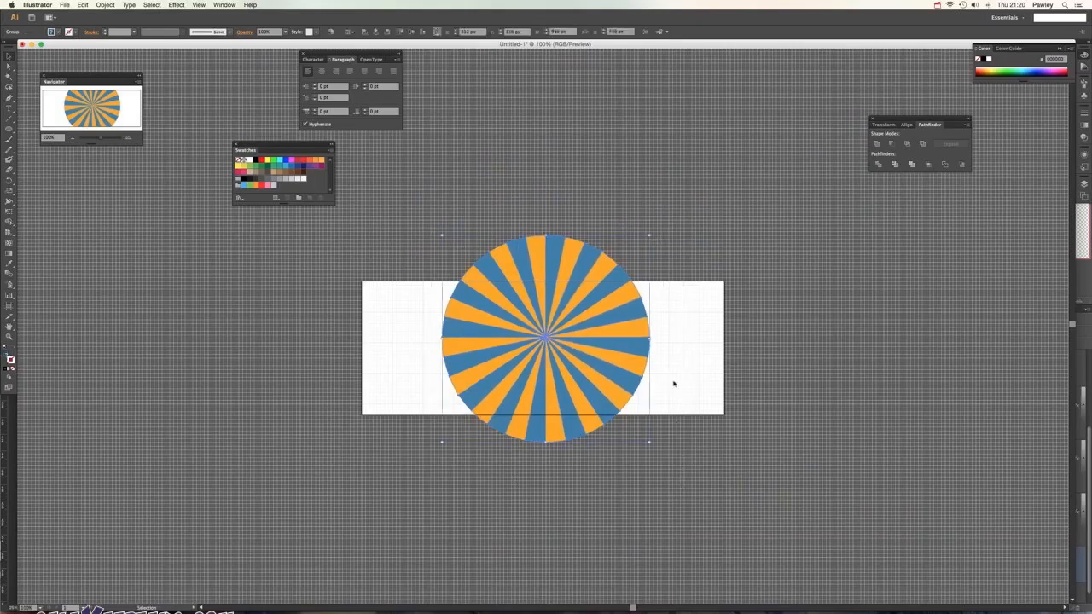
{"action": "left_click", "coordinate": [649, 237]}
{"action": "left_click_drag", "start_coordinate": [651, 235], "coordinate": [966, 5]}
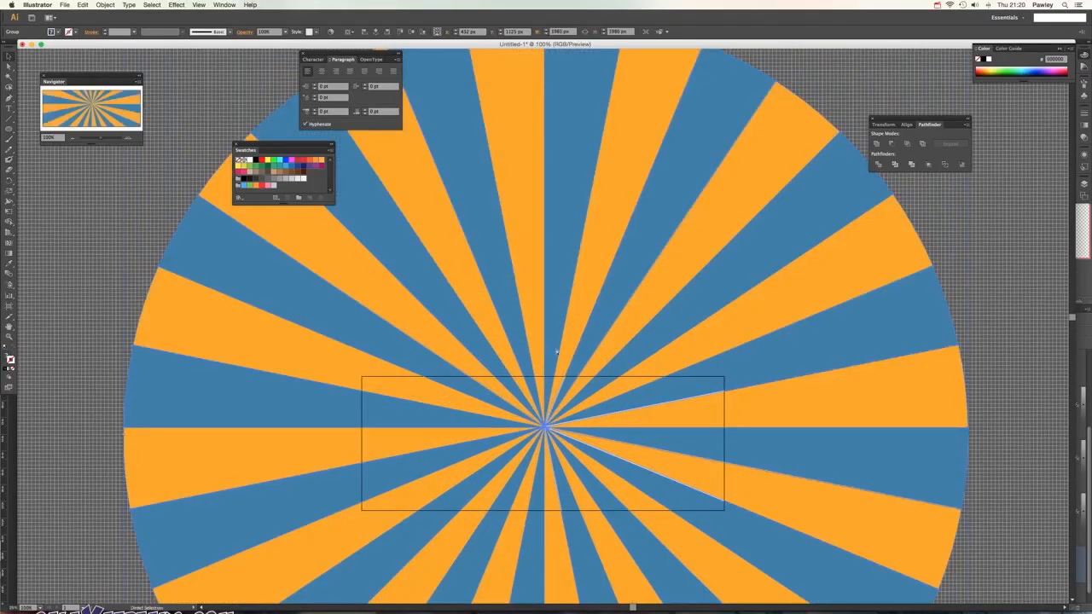
Step: Switch to Photoshop, paste the enlarged sunburst between the white layers and the sketch layer, and commit its placement
{"action": "key", "text": "super+Tab"}
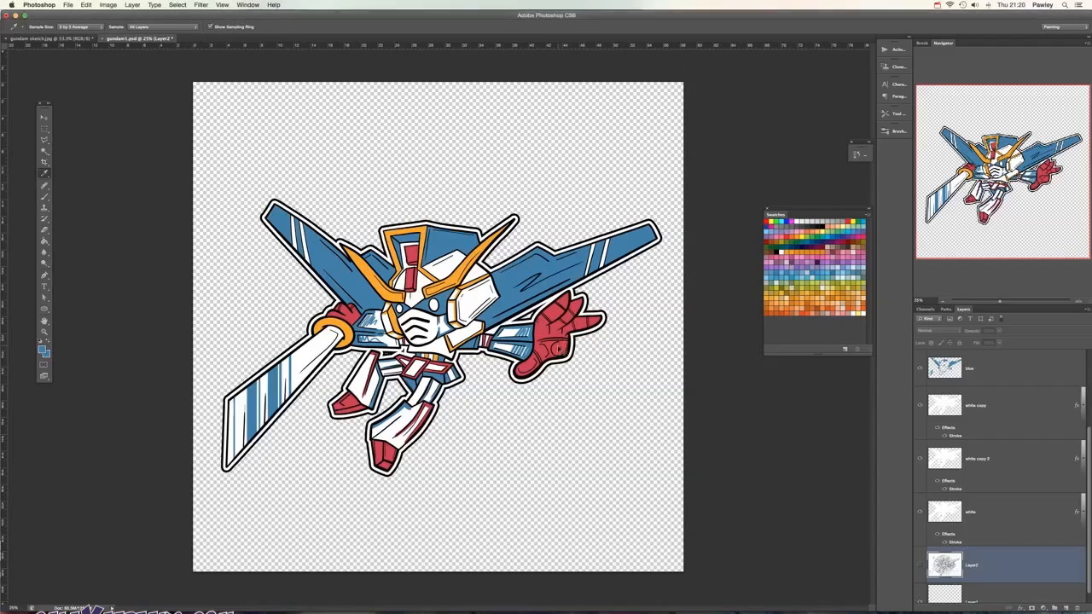
{"action": "key", "text": "super+v"}
{"action": "key", "text": "Return"}
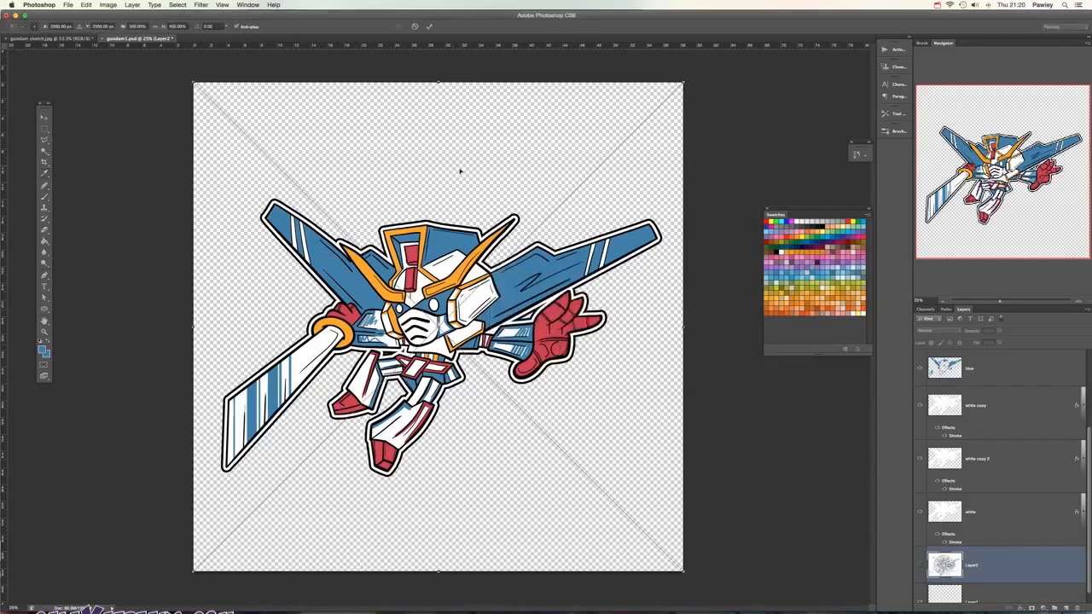
{"action": "key", "text": "i"}
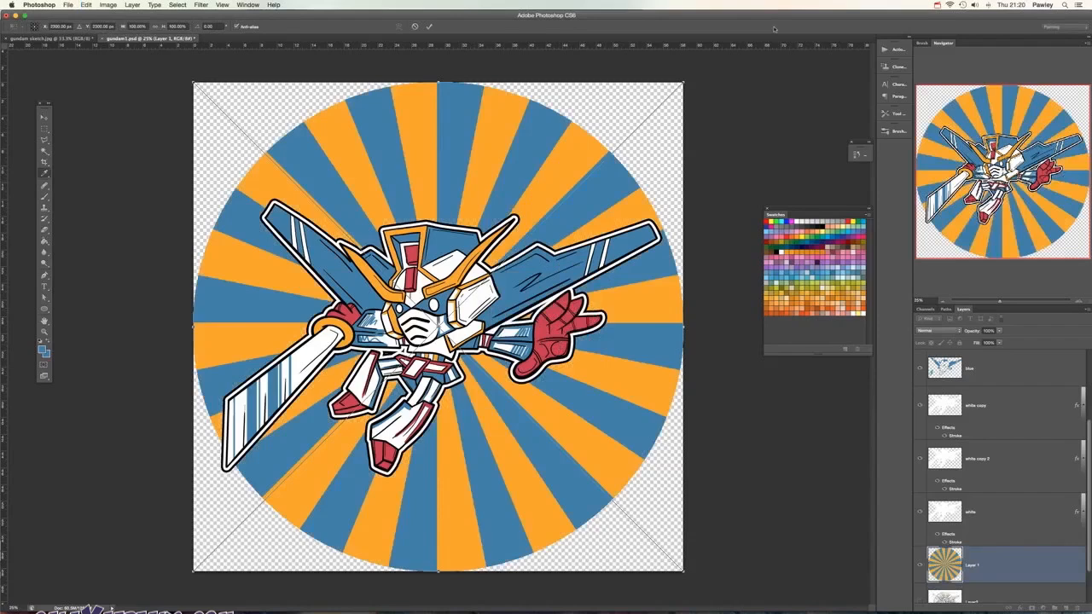
{"action": "key", "text": "Return"}
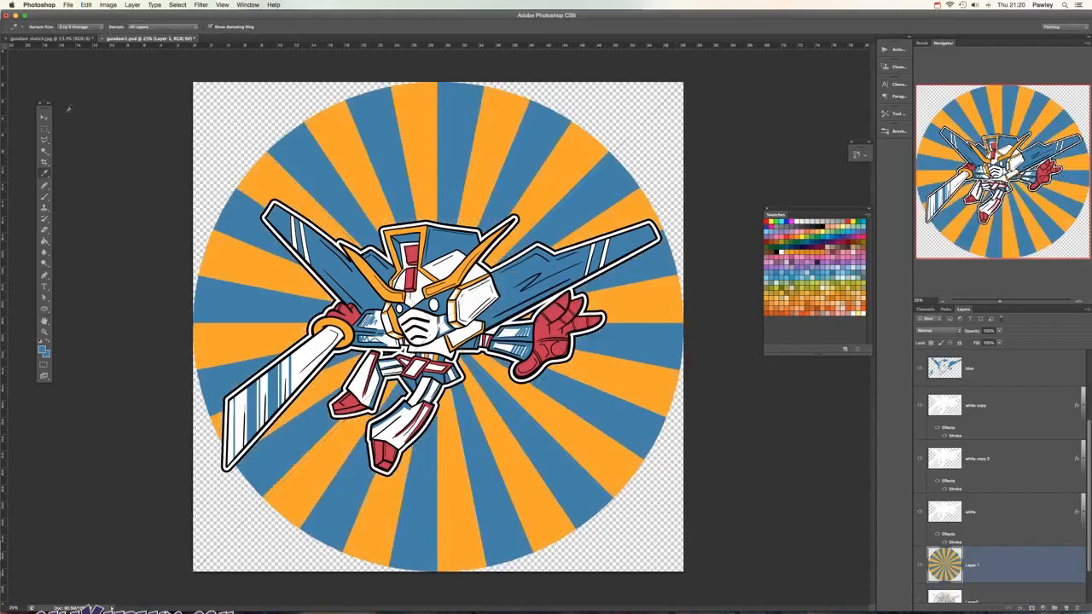
Step: Scale the sunburst layer proportionally about its centre to about 73% so the wing tips and sword extend beyond it
{"action": "left_click", "coordinate": [44, 116]}
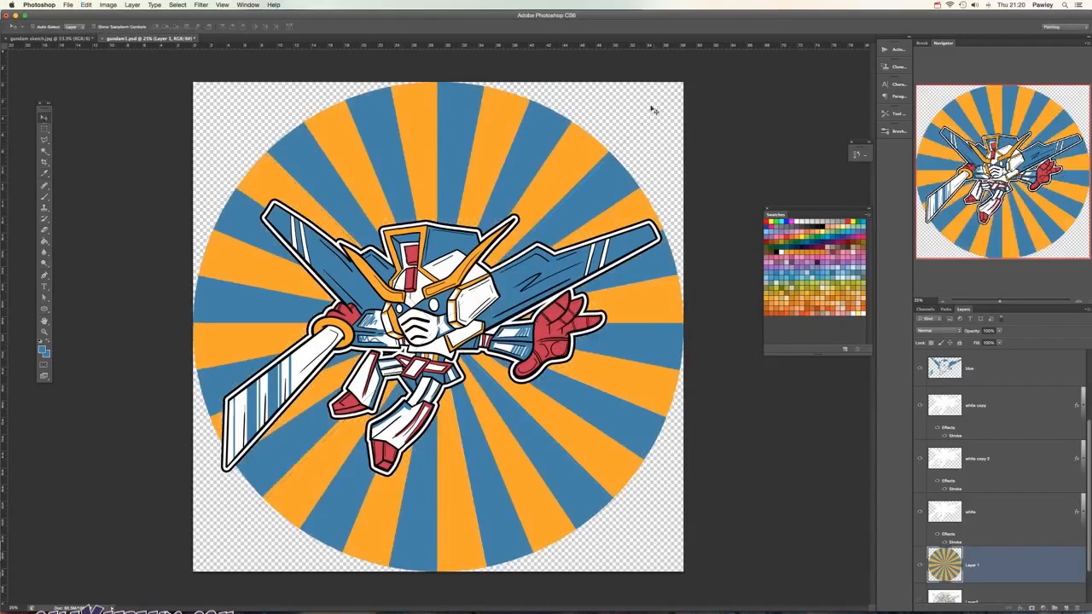
{"action": "left_click", "coordinate": [144, 29]}
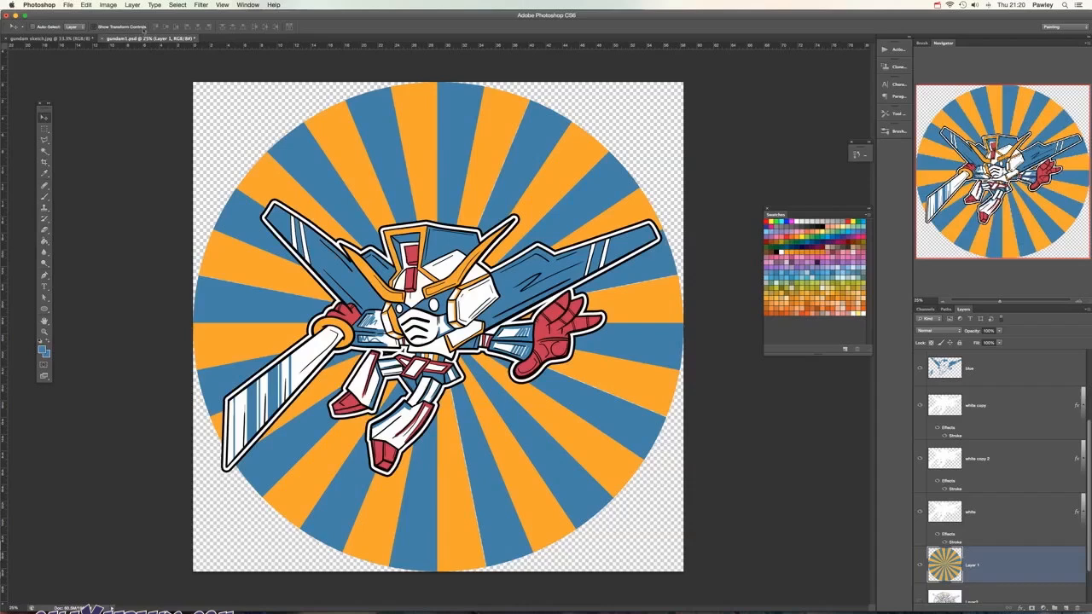
{"action": "left_click", "coordinate": [683, 82]}
{"action": "left_click_drag", "start_coordinate": [683, 83], "coordinate": [635, 131]}
{"action": "left_click_drag", "start_coordinate": [634, 134], "coordinate": [618, 146]}
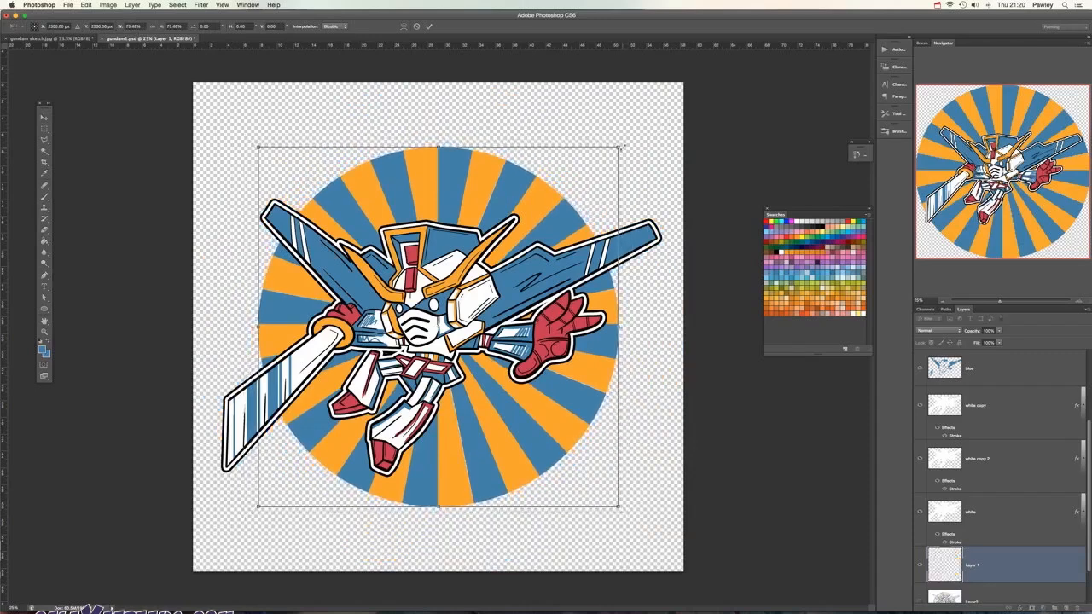
{"action": "key", "text": "Return"}
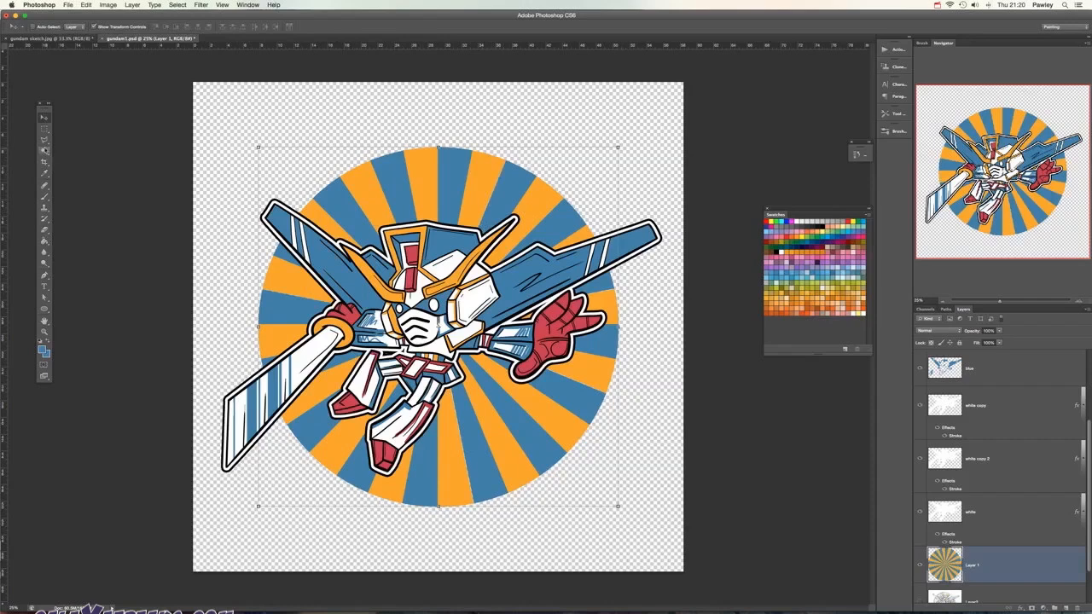
Step: Select the empty area around the sunburst with the Magic Wand and invert the selection to the full circle
{"action": "left_click", "coordinate": [44, 150]}
{"action": "left_click", "coordinate": [266, 241]}
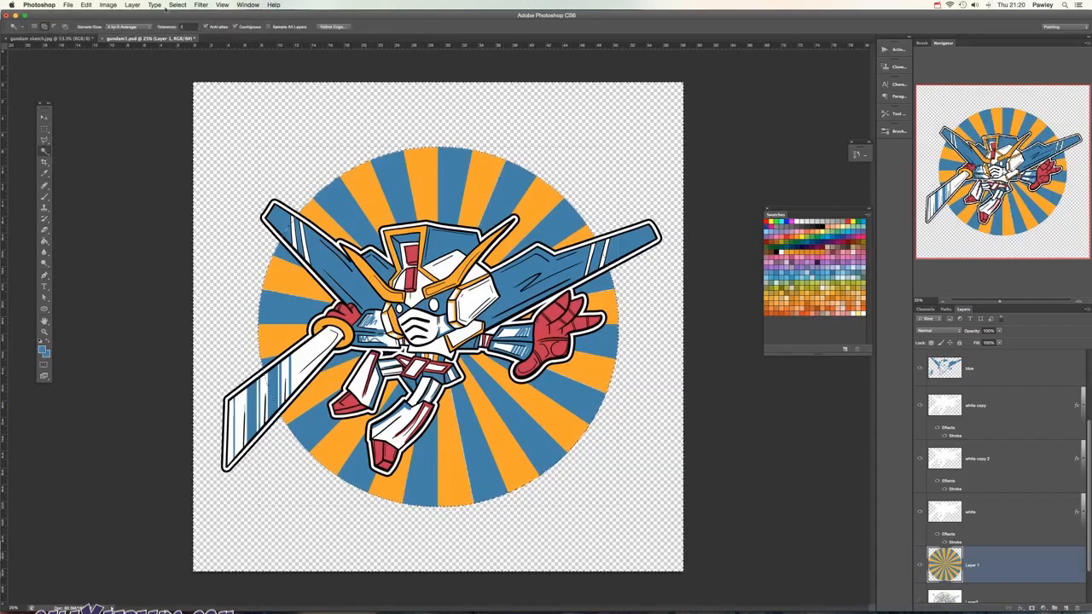
{"action": "left_click", "coordinate": [177, 6]}
{"action": "left_click", "coordinate": [183, 39]}
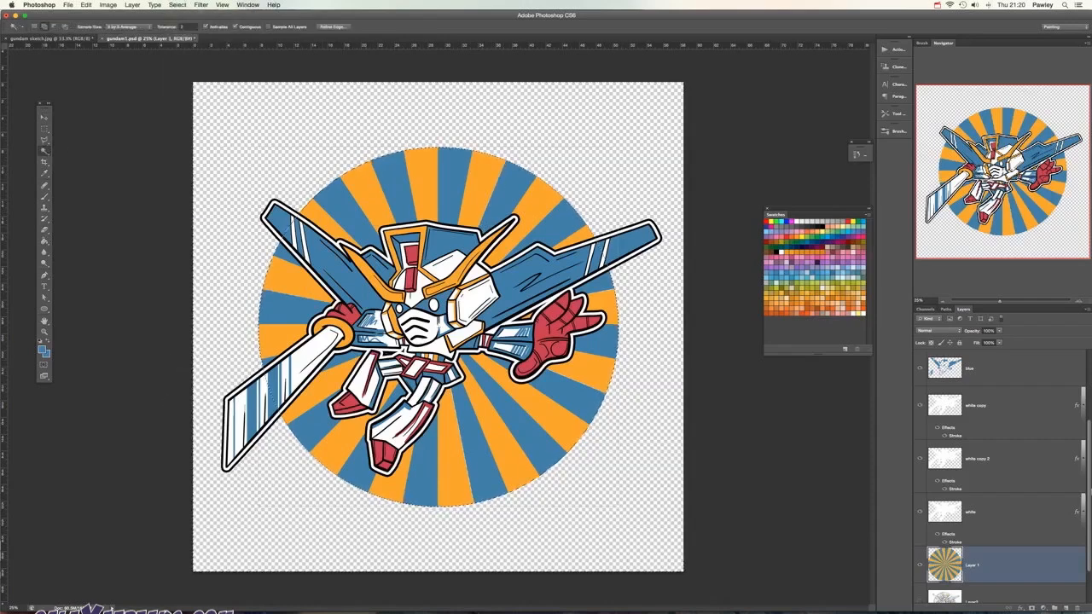
Step: Fill the circular selection with blue on a new layer beneath the sunburst, deselect, and merge the sunburst down into it
{"action": "left_click_drag", "start_coordinate": [1089, 496], "coordinate": [1089, 519]}
{"action": "left_click", "coordinate": [1040, 555]}
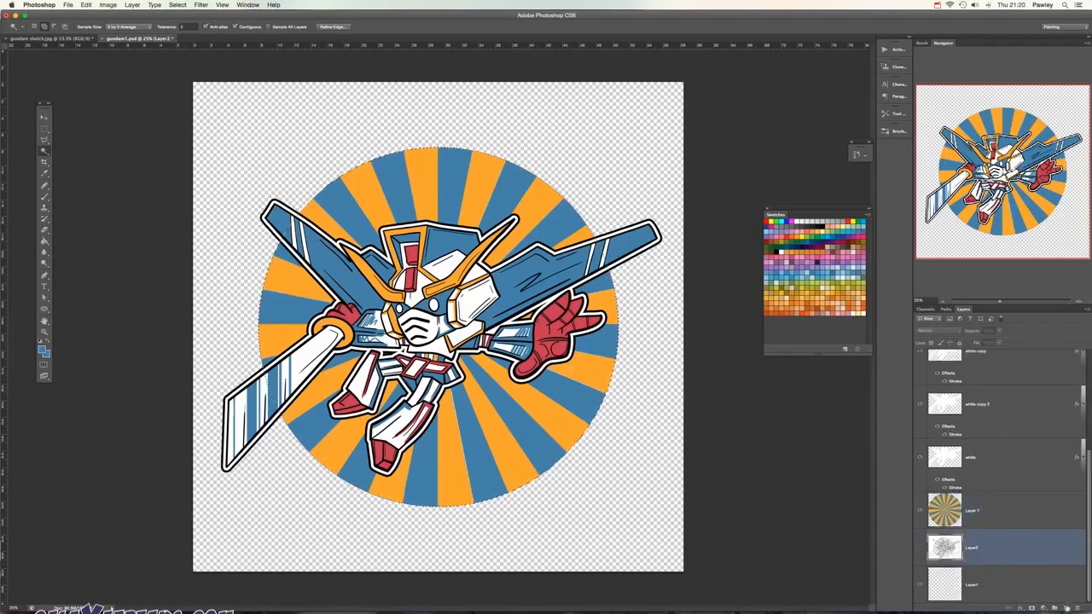
{"action": "left_click", "coordinate": [1065, 608]}
{"action": "left_click", "coordinate": [44, 242]}
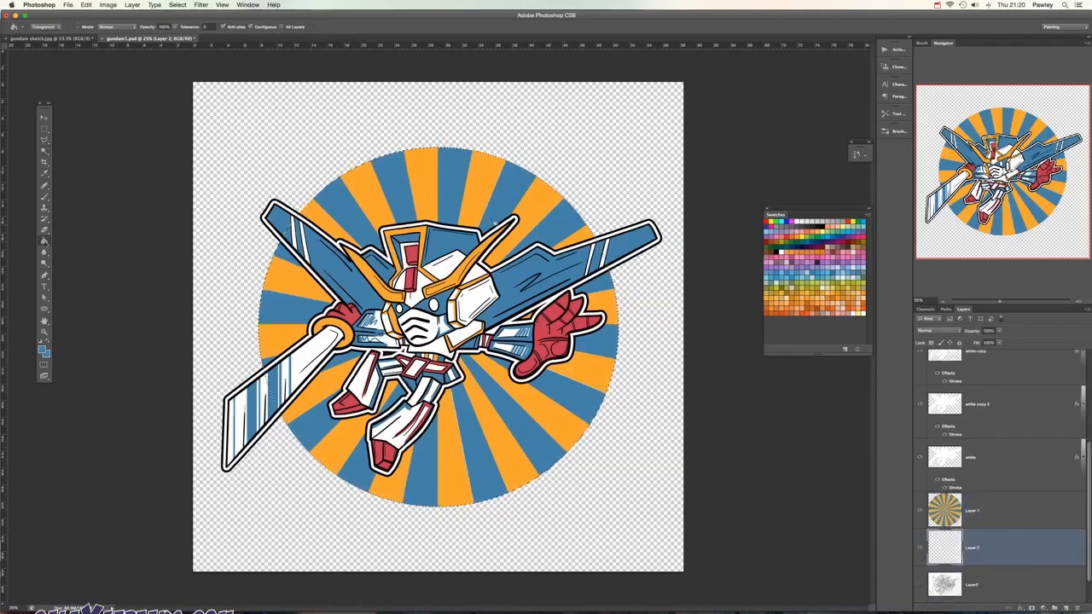
{"action": "left_click", "coordinate": [360, 367]}
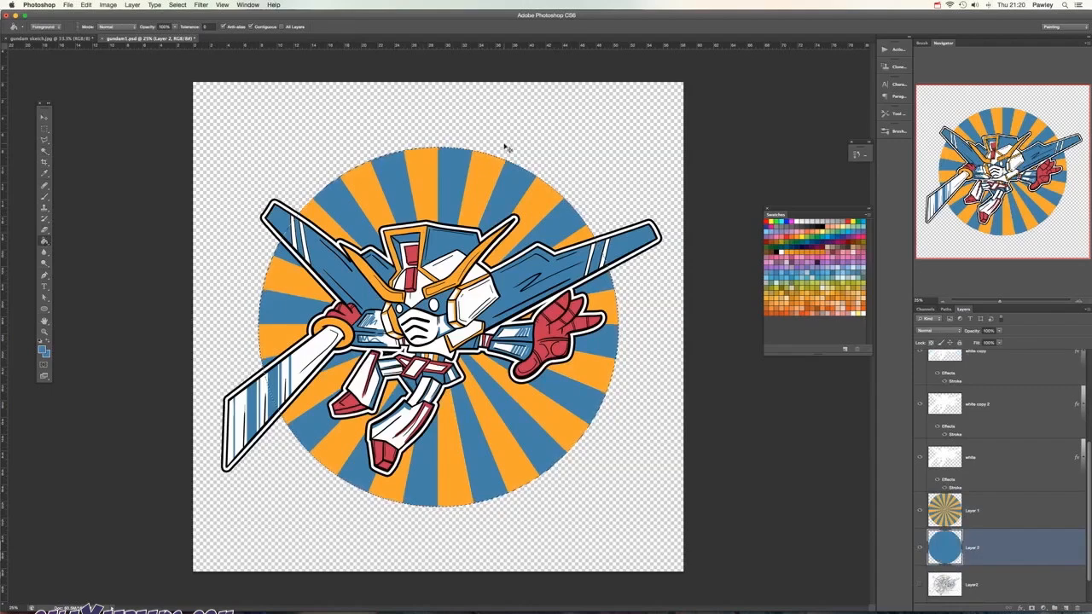
{"action": "left_click", "coordinate": [1026, 512]}
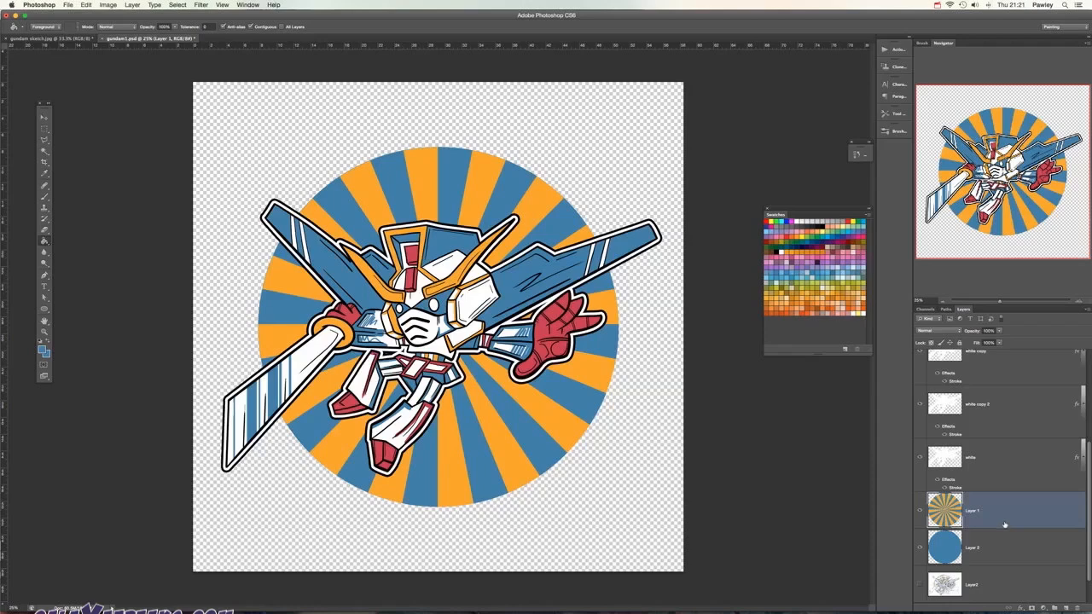
{"action": "key", "text": "super+e"}
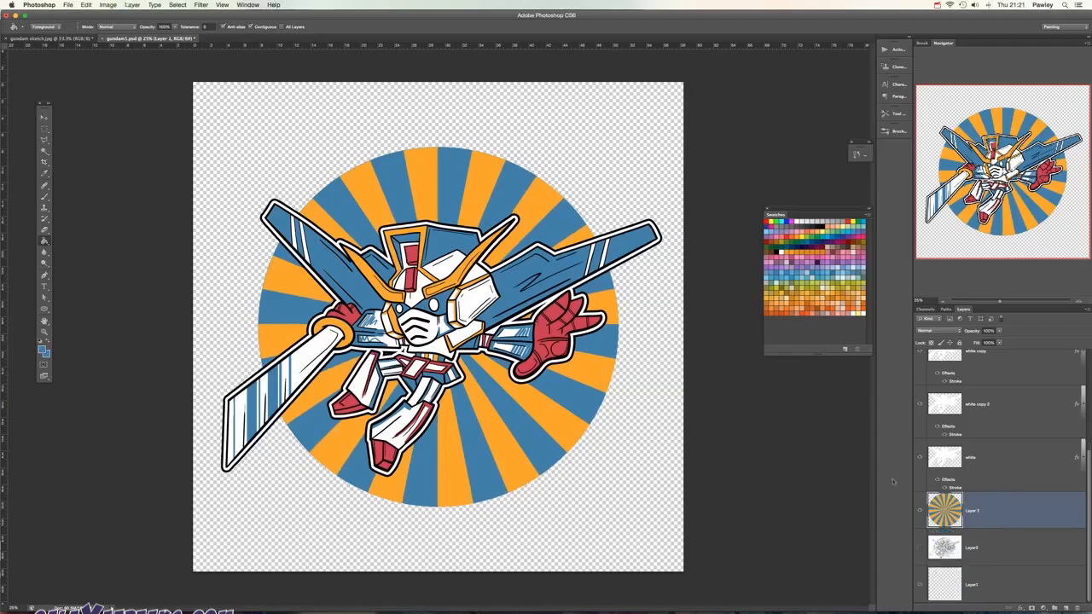
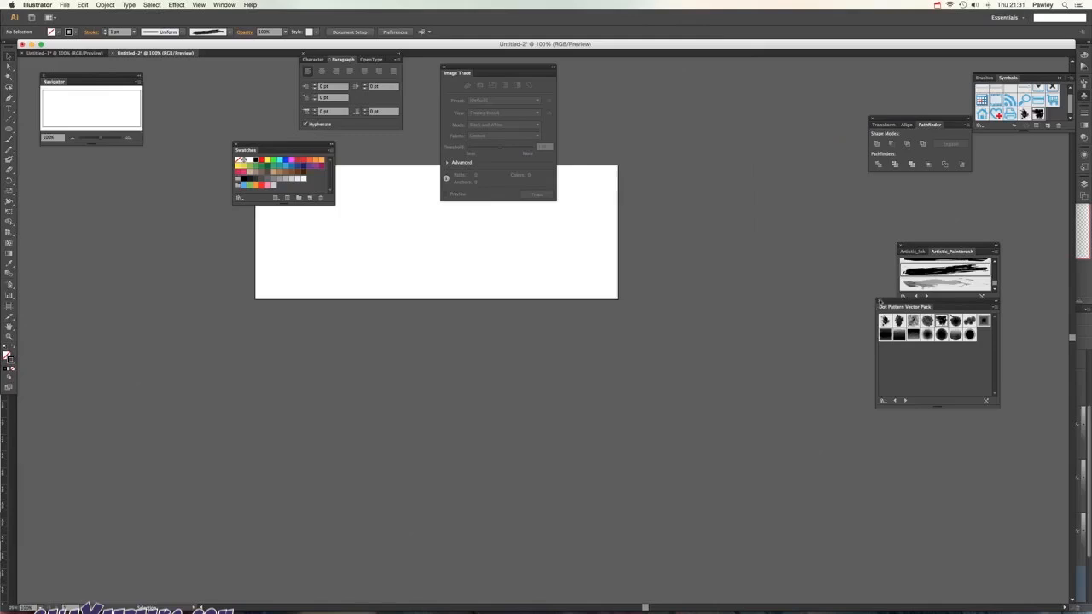
Step: In Illustrator, close the Dot Pattern Vector Pack symbol library and open it again
{"action": "left_click", "coordinate": [879, 301]}
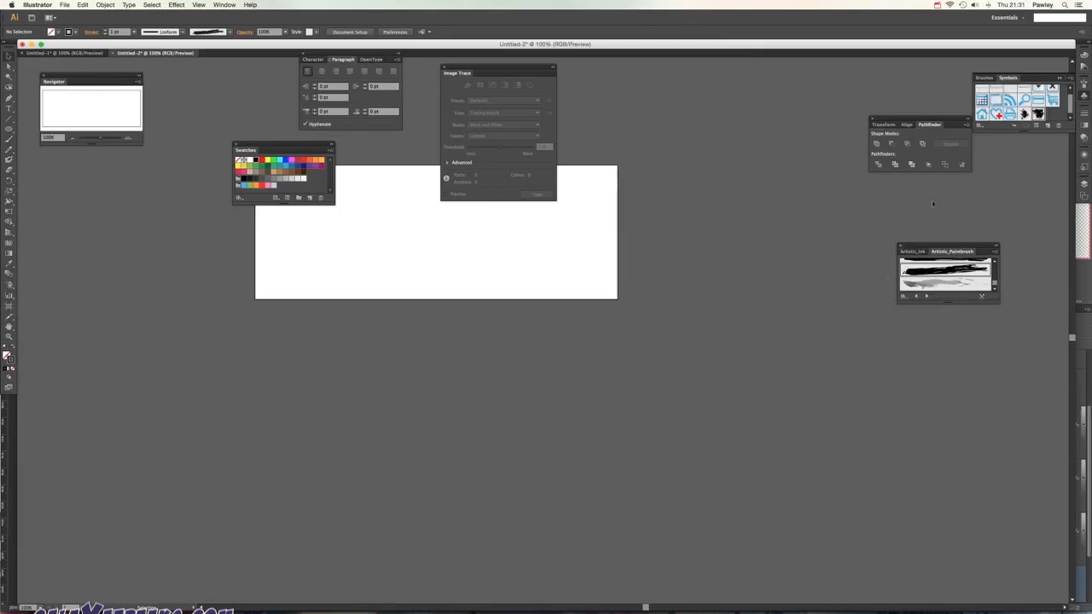
{"action": "left_click", "coordinate": [1084, 96]}
{"action": "left_click", "coordinate": [1084, 96]}
{"action": "left_click", "coordinate": [1059, 78]}
{"action": "mouse_move", "coordinate": [1051, 242]}
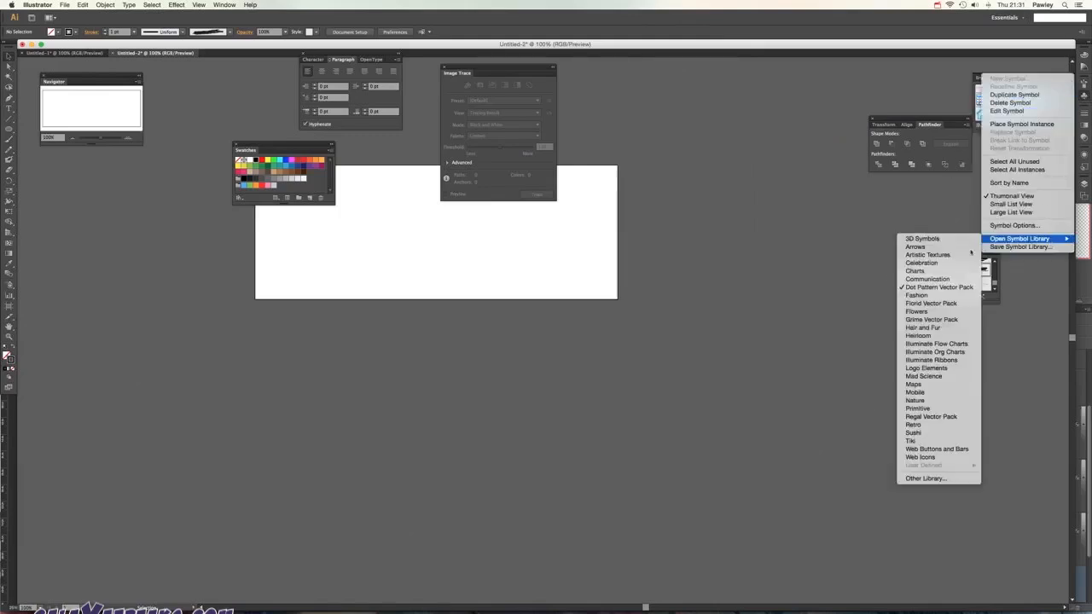
{"action": "left_click", "coordinate": [945, 288]}
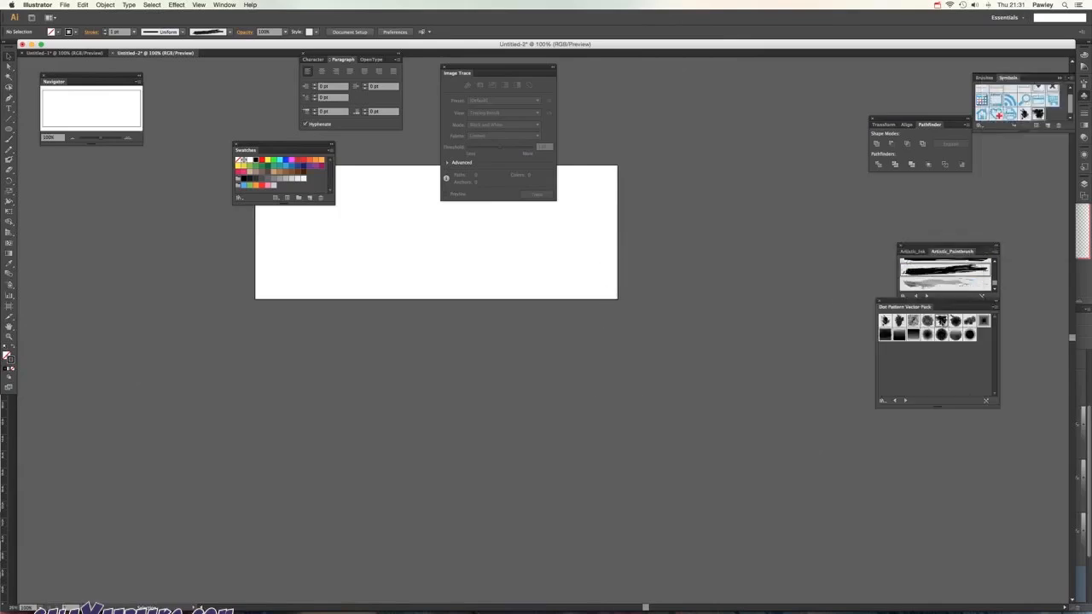
Step: Place a black halftone splatter symbol from the Dot Pattern Vector Pack over the artboard and enlarge it
{"action": "left_click_drag", "start_coordinate": [941, 323], "coordinate": [511, 344]}
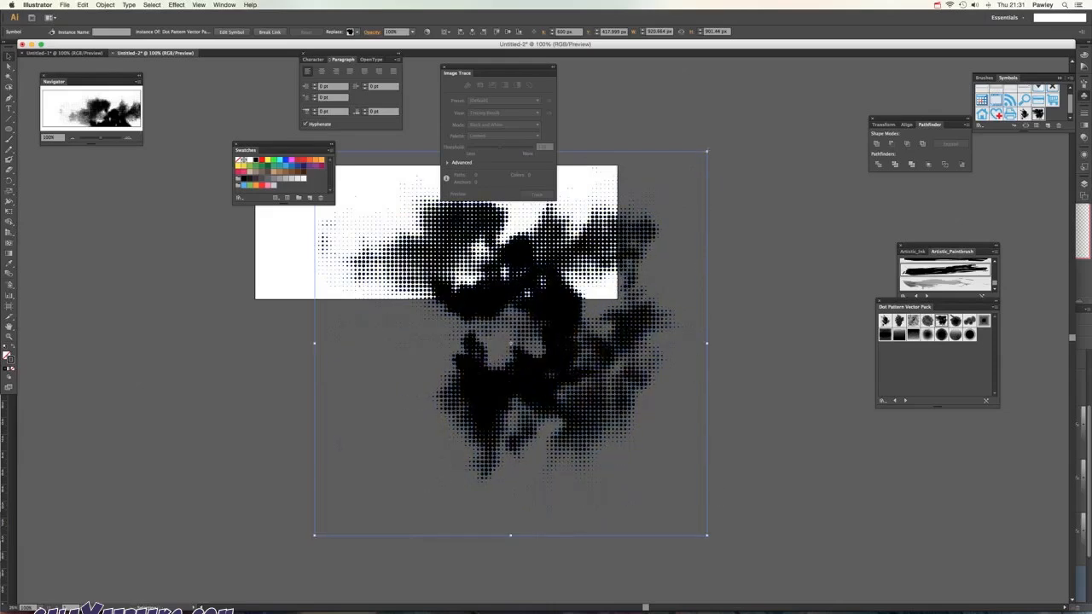
{"action": "left_click_drag", "start_coordinate": [707, 153], "coordinate": [887, 9]}
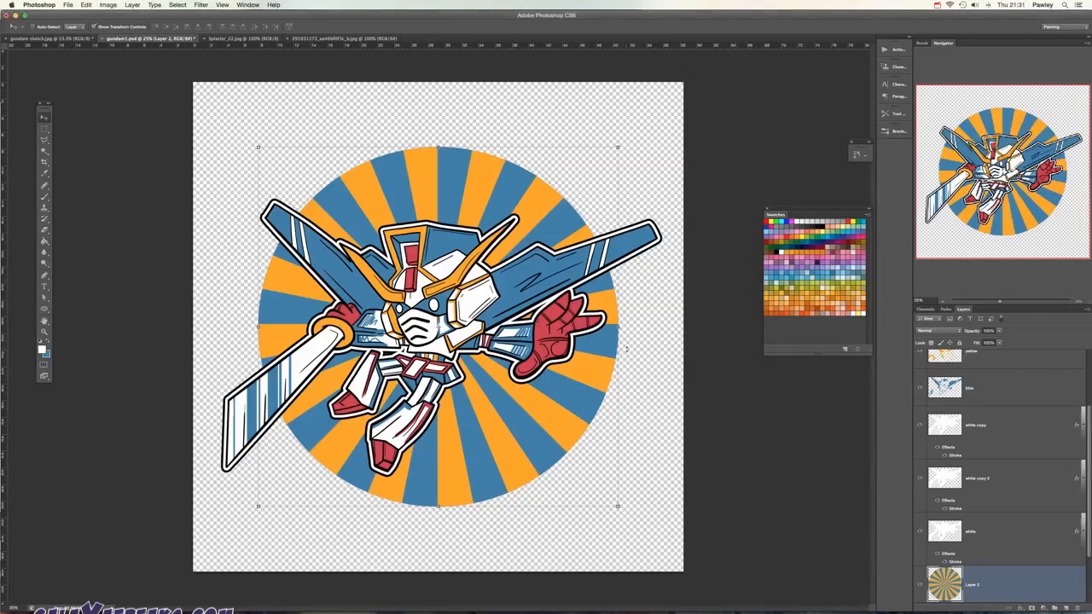
Step: Paste the halftone splatter into the Gundam file above the sunburst layer, scale it to about 73% and position it behind the figure
{"action": "key", "text": "super+v"}
{"action": "left_click", "coordinate": [575, 286]}
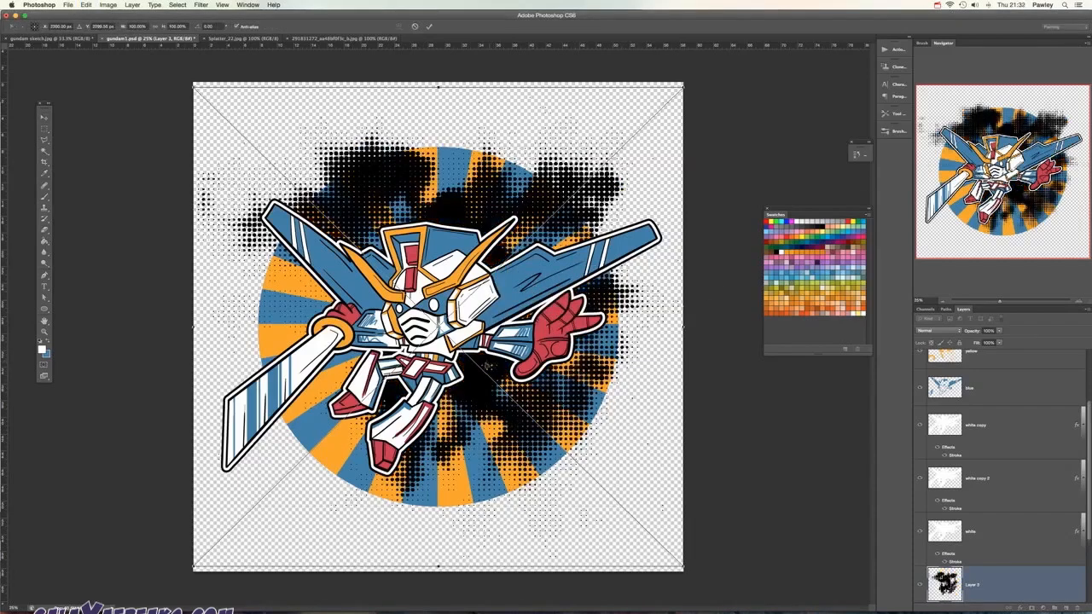
{"action": "left_click_drag", "start_coordinate": [487, 367], "coordinate": [469, 385]}
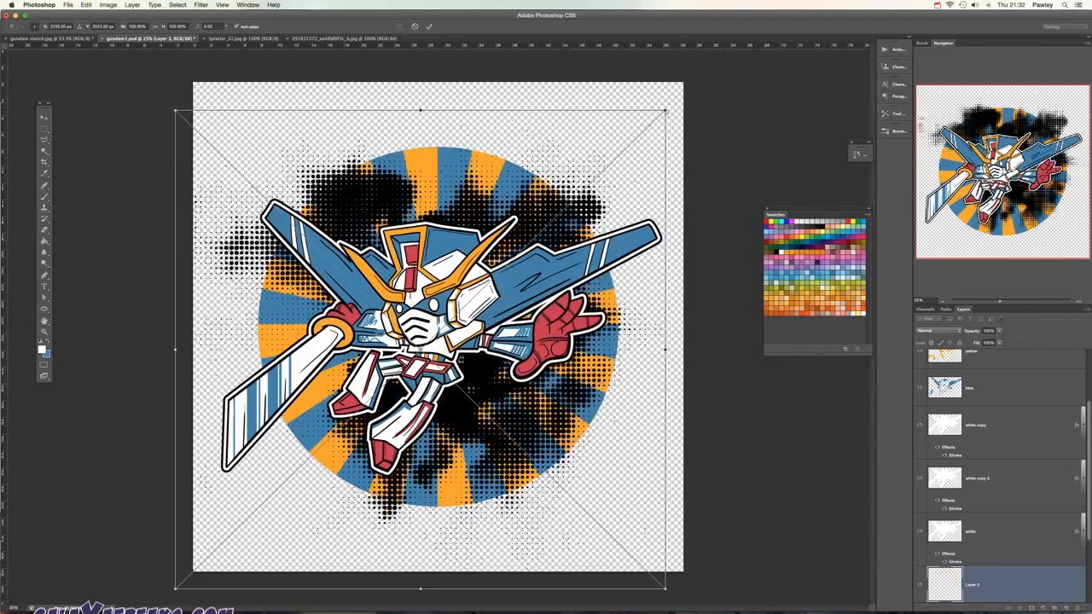
{"action": "left_click_drag", "start_coordinate": [666, 110], "coordinate": [600, 174]}
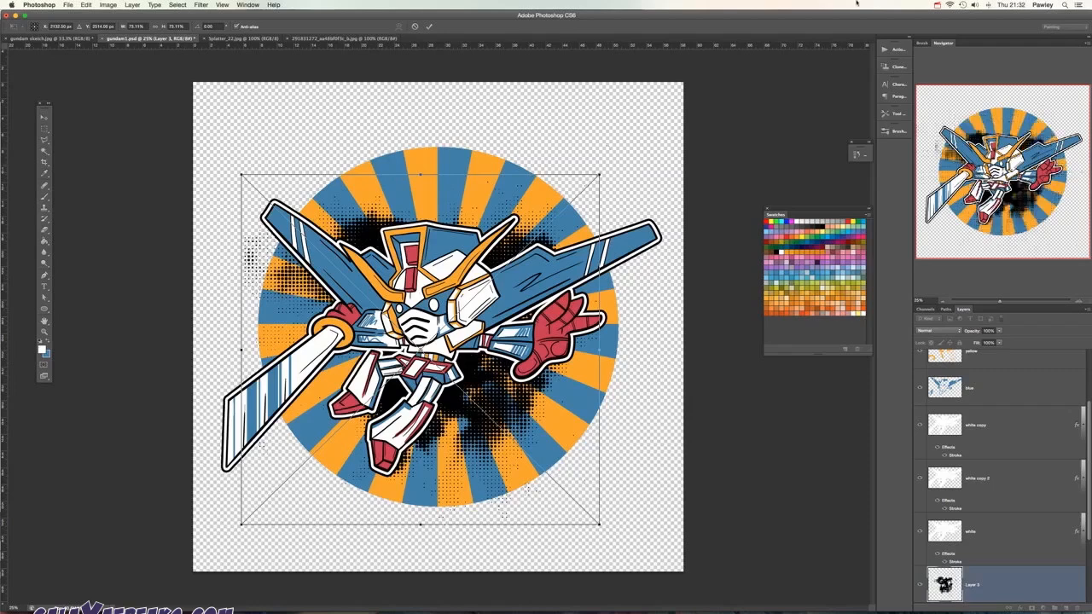
{"action": "key", "text": "Return"}
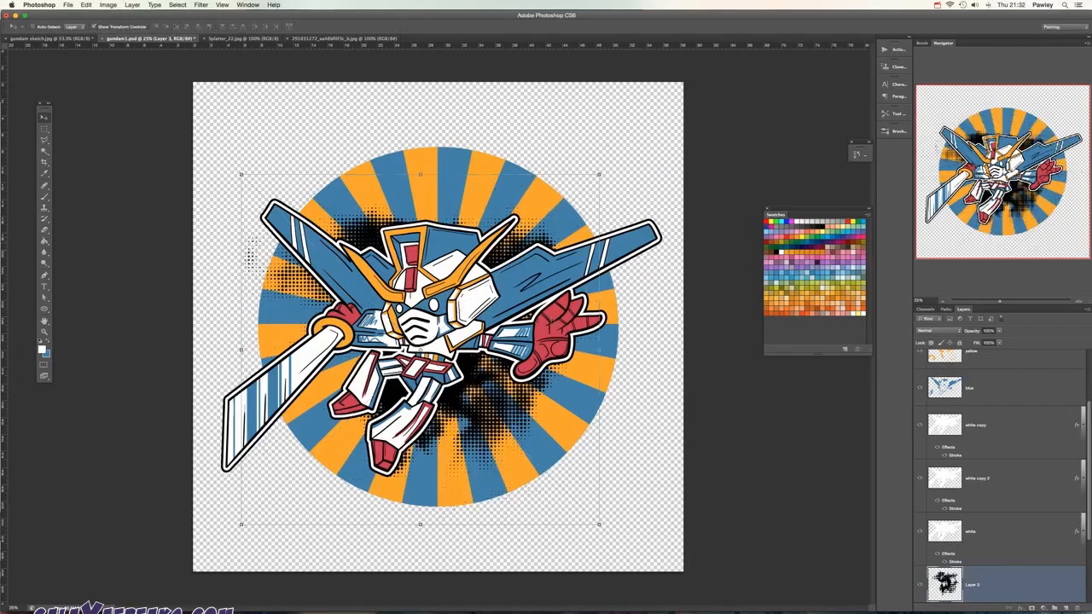
{"action": "left_click_drag", "start_coordinate": [465, 401], "coordinate": [460, 390]}
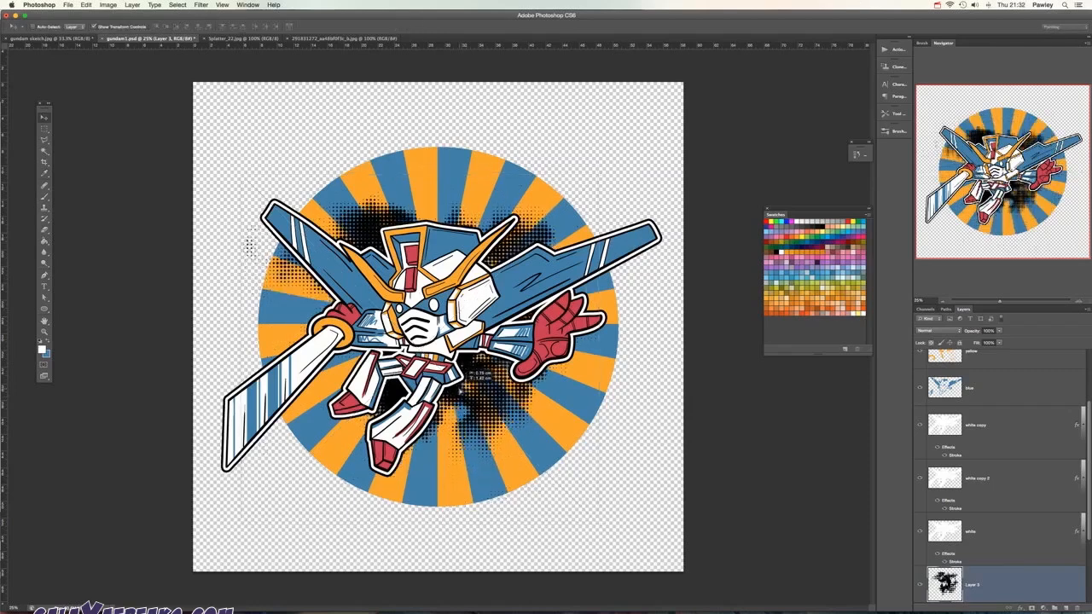
Step: Try a Color Overlay on the halftone splatter layer using the red sampled from the figure's open hand
{"action": "double_click", "coordinate": [947, 583]}
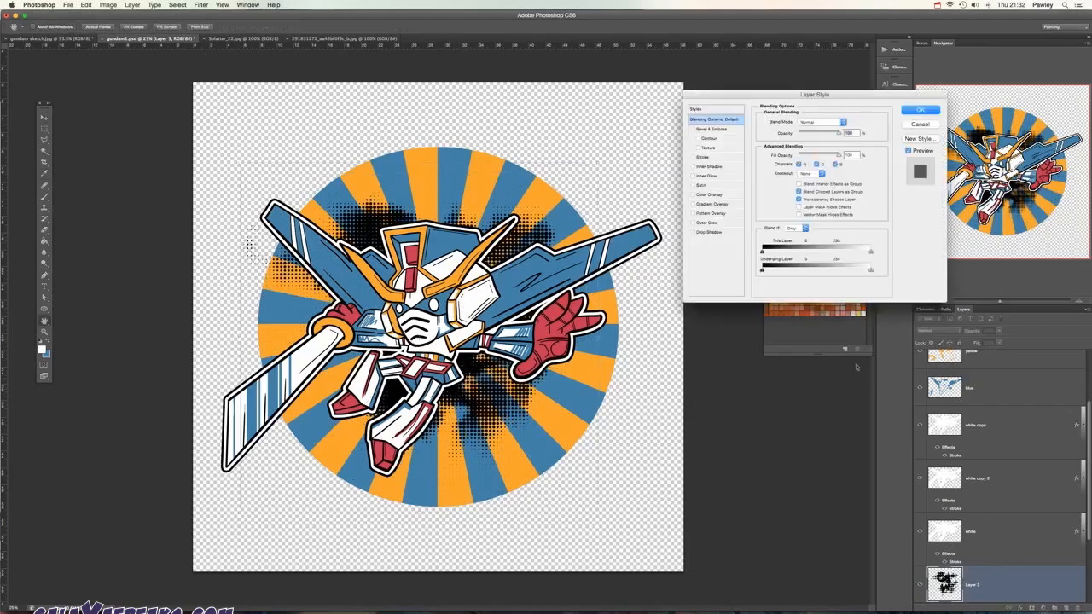
{"action": "left_click", "coordinate": [710, 194]}
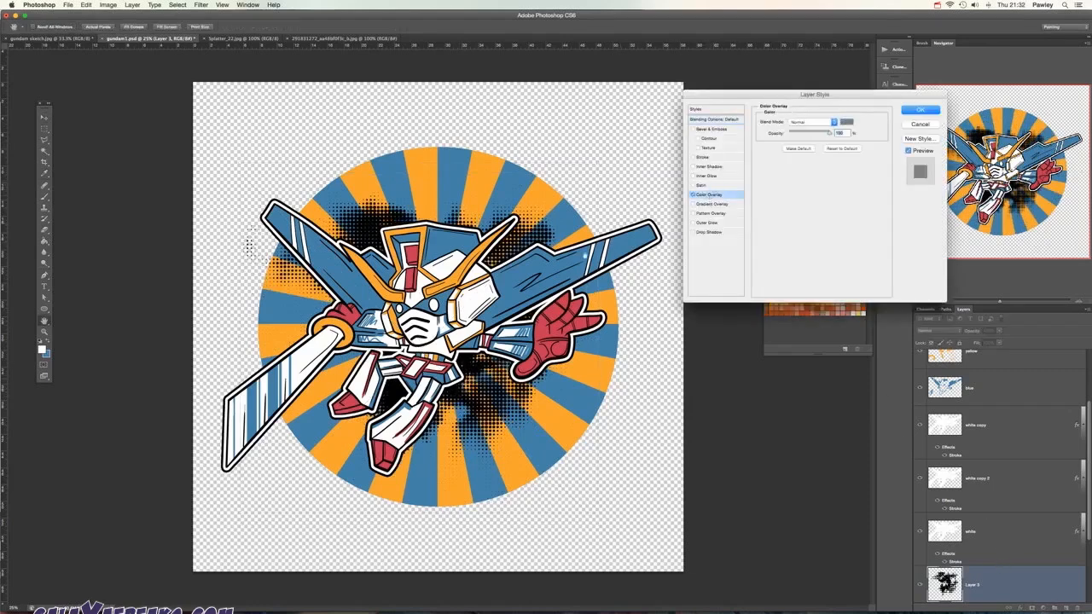
{"action": "left_click", "coordinate": [846, 122]}
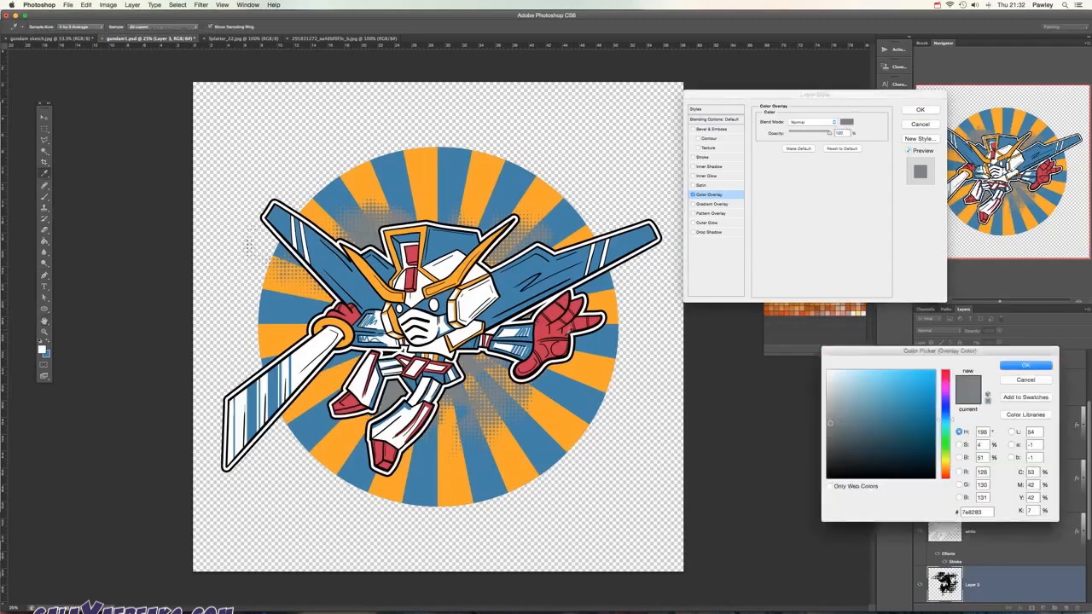
{"action": "left_click", "coordinate": [535, 347]}
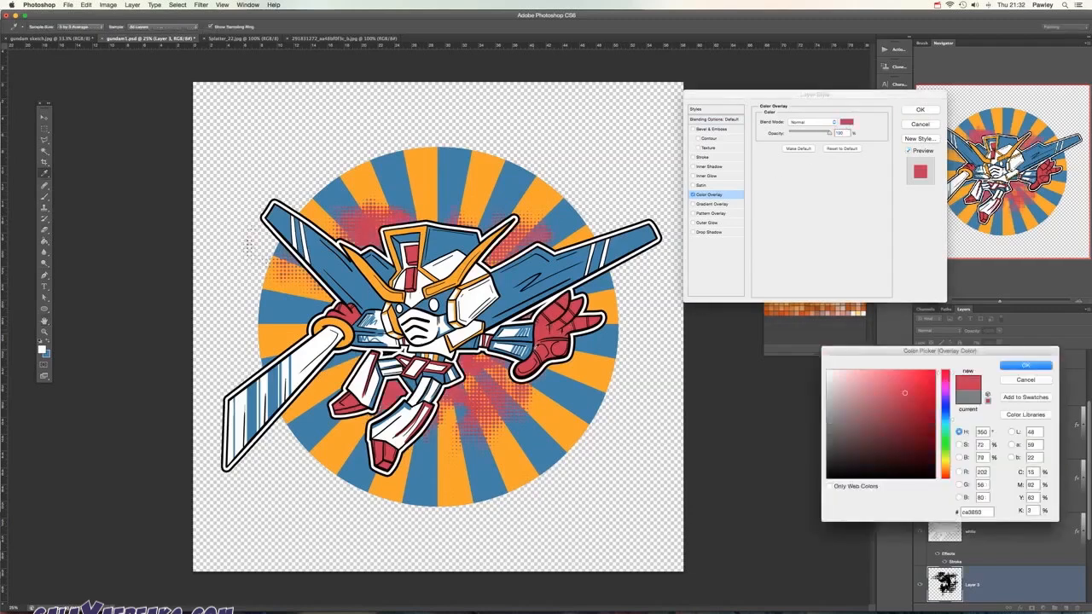
{"action": "left_click", "coordinate": [1025, 366]}
{"action": "key", "text": "Return"}
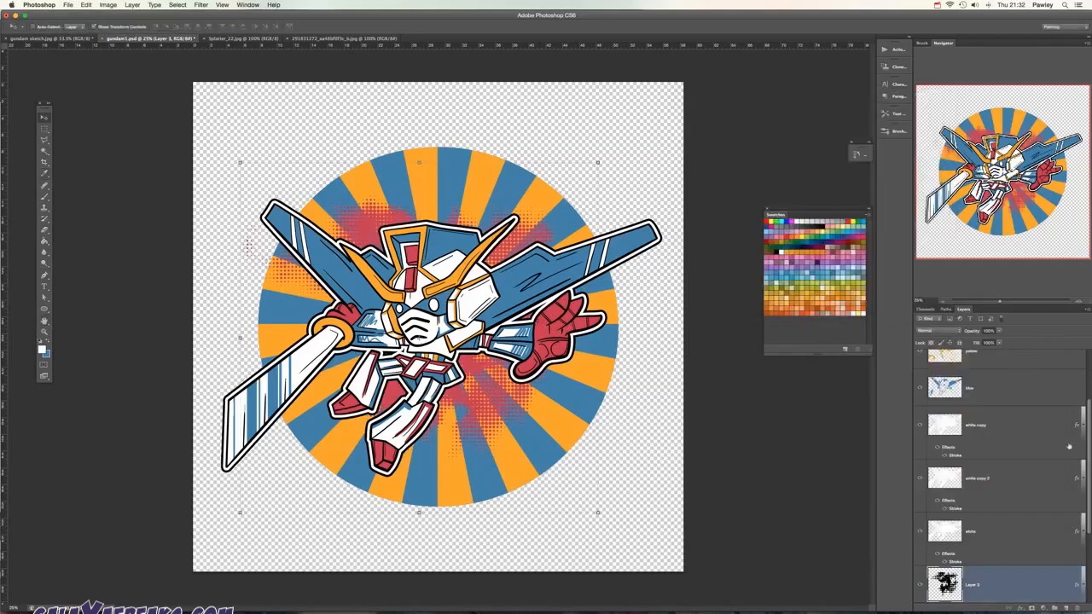
Step: Hide the Color Overlay effect on the halftone splatter layer
{"action": "scroll", "coordinate": [1077, 458], "scroll_direction": "down", "scroll_amount": 1}
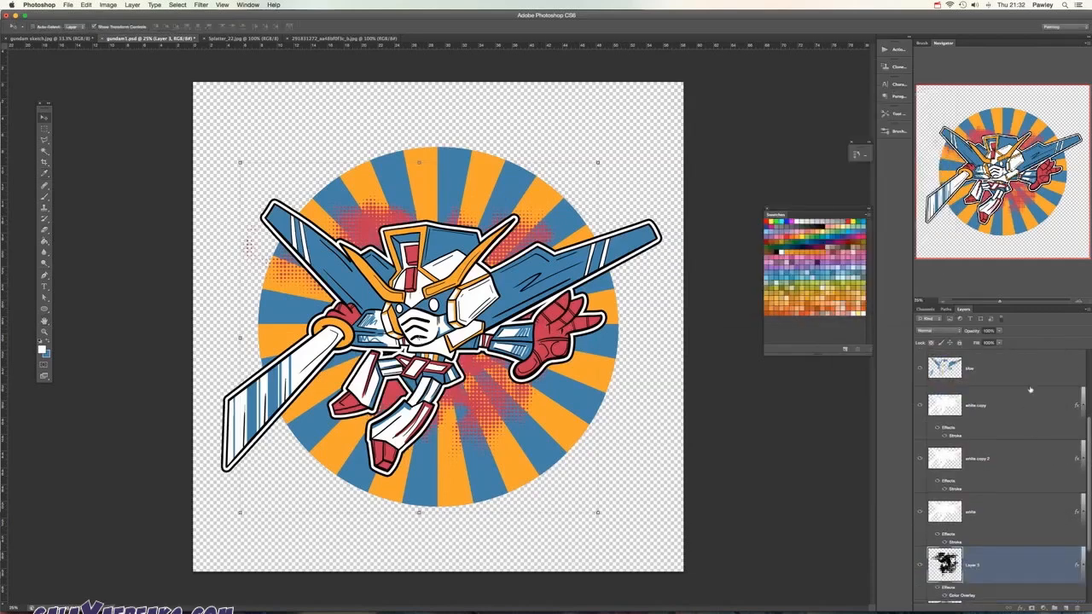
{"action": "key", "text": "super+equal"}
{"action": "key", "text": "super+equal"}
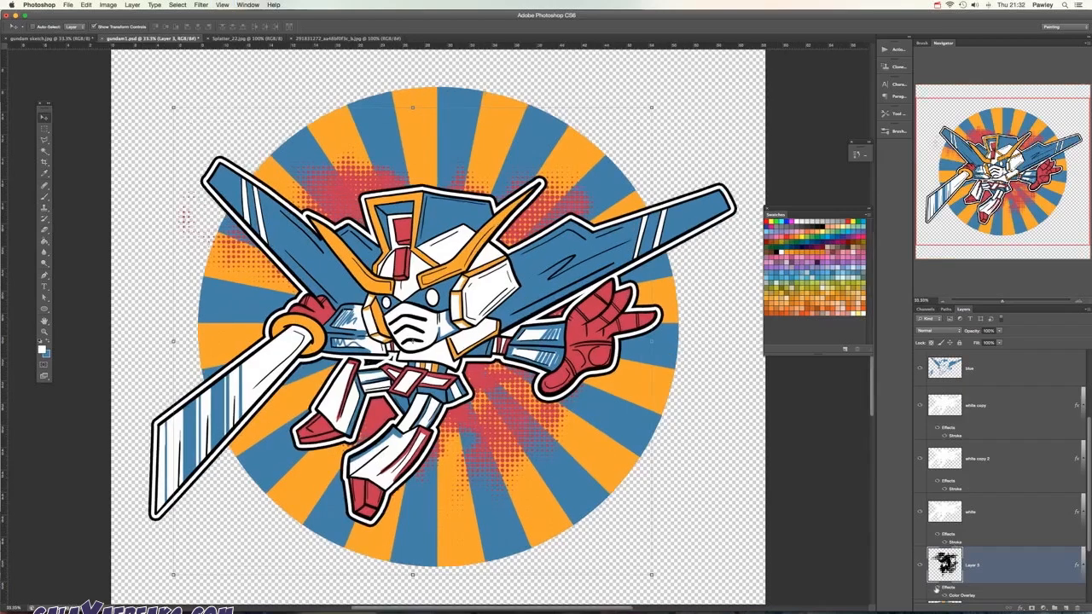
{"action": "left_click", "coordinate": [942, 594]}
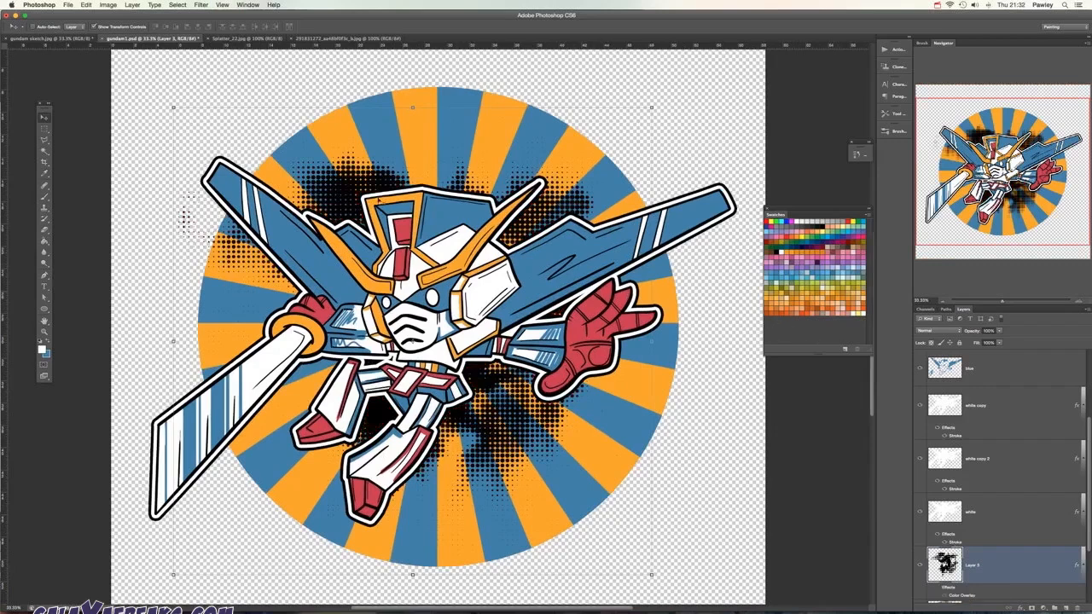
Step: Select the black line-art layer at the top of the stack and choose the Type tool for adding text
{"action": "scroll", "coordinate": [1020, 370], "scroll_direction": "up", "scroll_amount": 3}
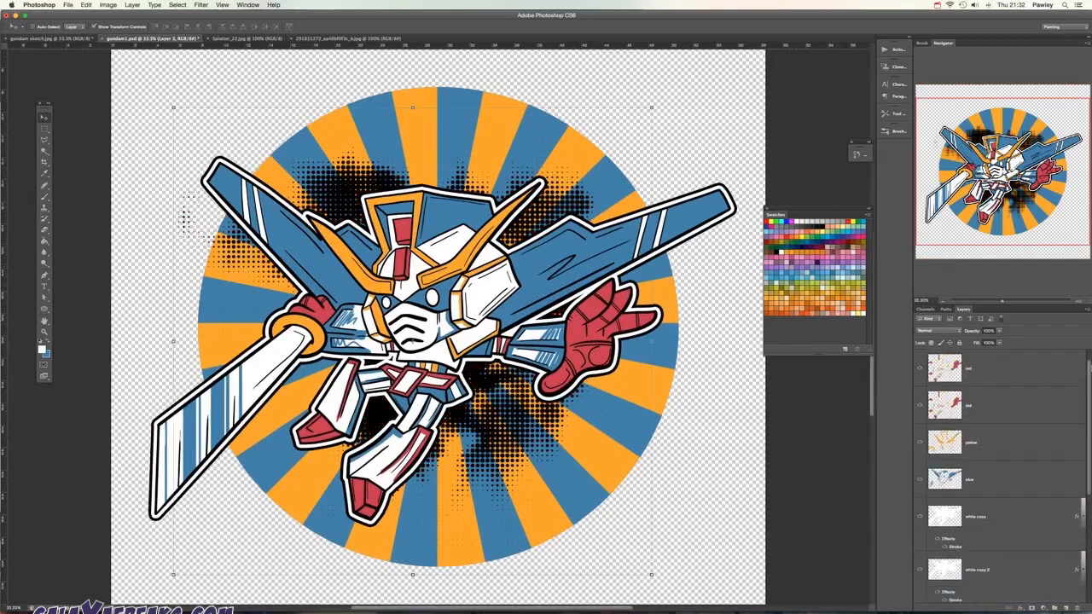
{"action": "left_click", "coordinate": [1020, 381]}
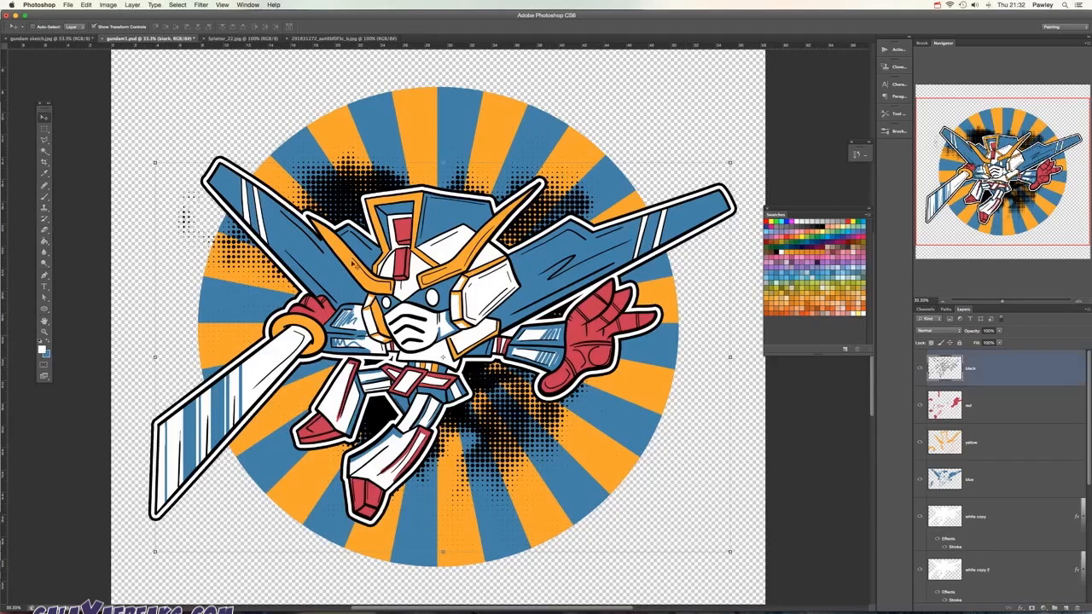
{"action": "left_click", "coordinate": [44, 285]}
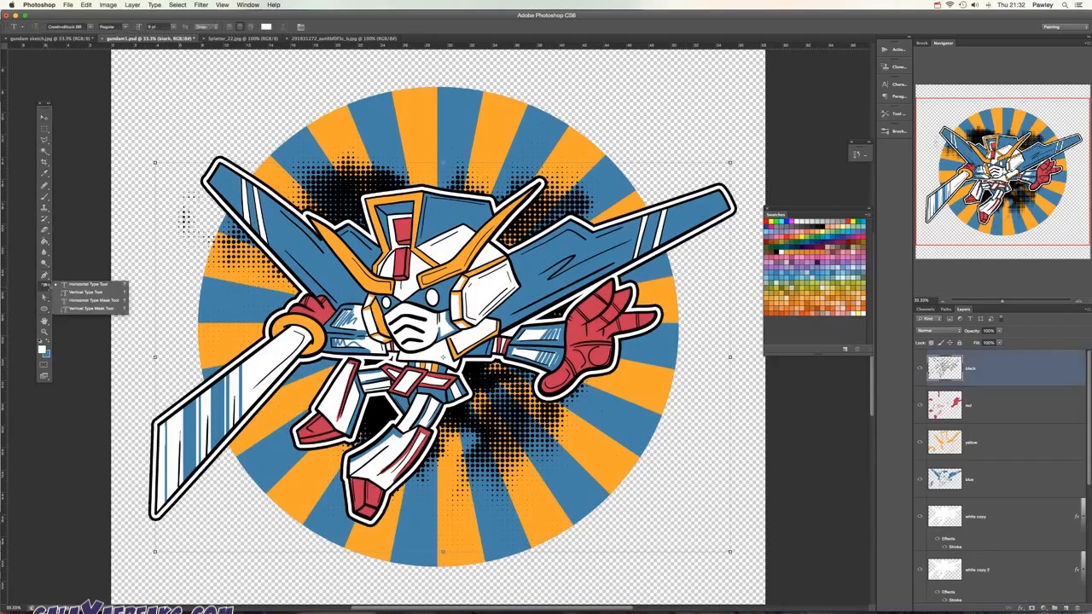
Step: Add vertical text reading ガンダム at the lower right of the striped circle, copying the word from the Google search results in Safari
{"action": "left_click", "coordinate": [93, 284]}
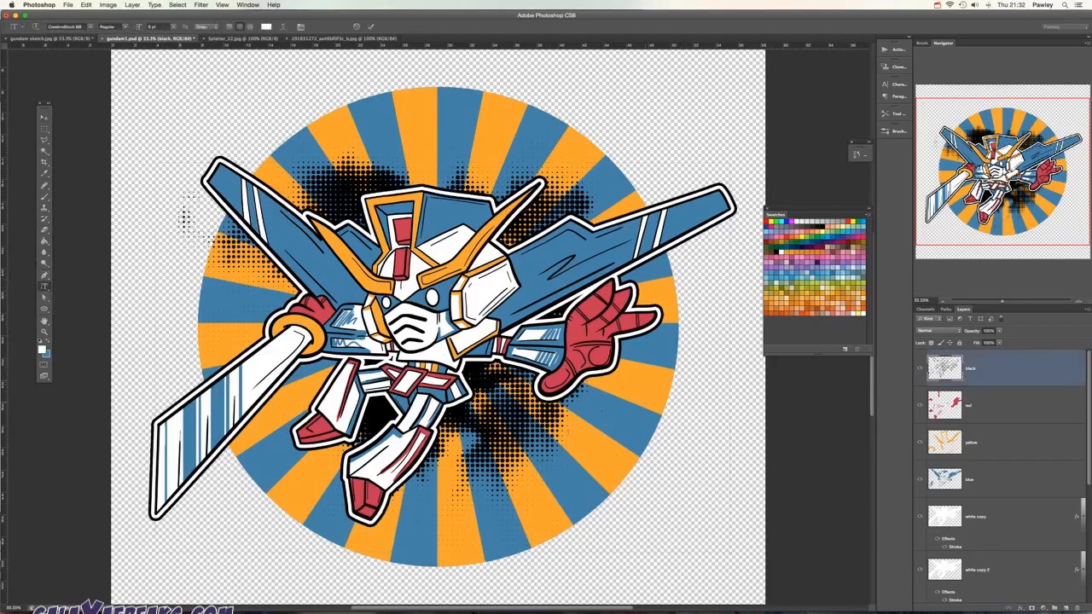
{"action": "left_click", "coordinate": [644, 401]}
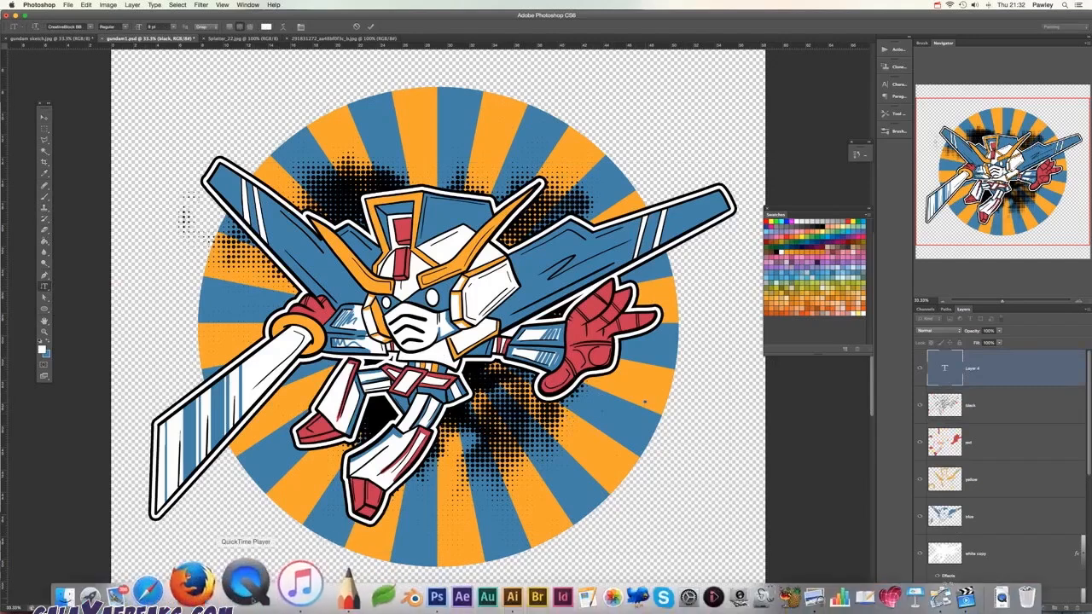
{"action": "left_click", "coordinate": [203, 583]}
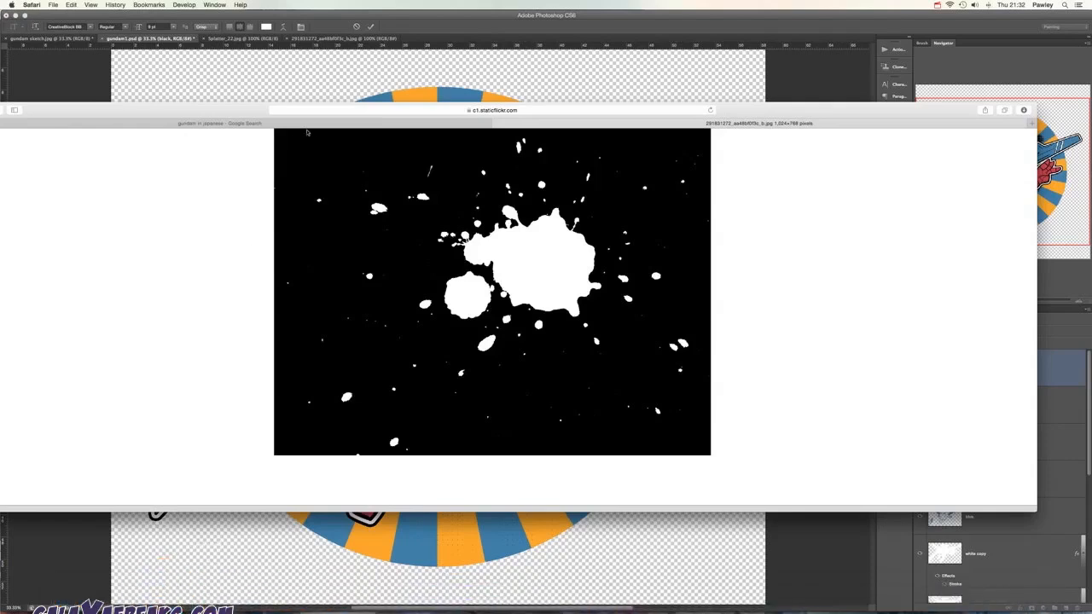
{"action": "left_click", "coordinate": [307, 124]}
{"action": "left_click_drag", "start_coordinate": [179, 107], "coordinate": [332, 89]}
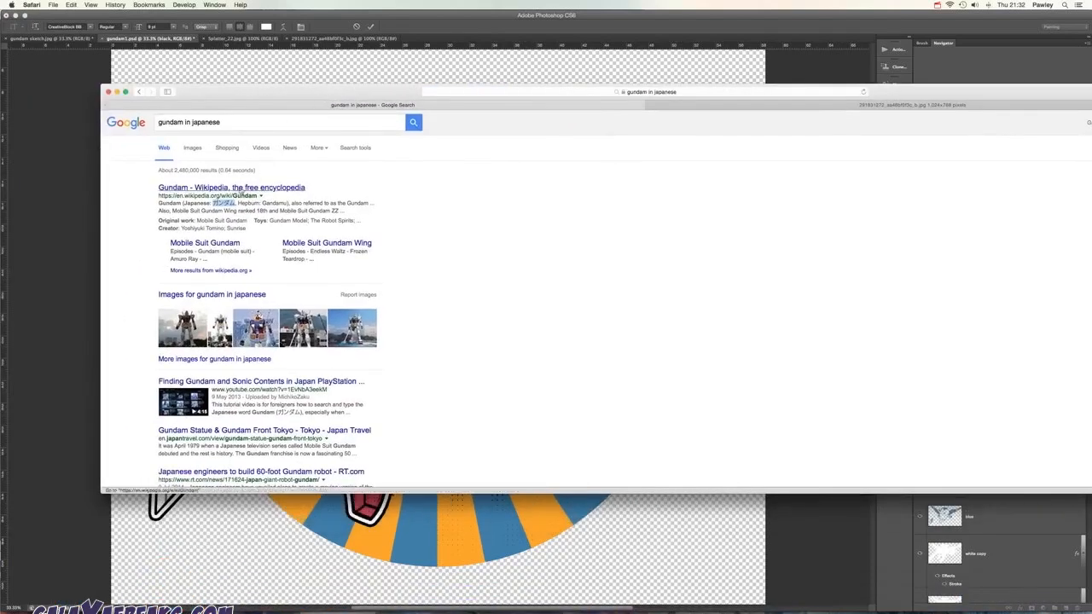
{"action": "left_click_drag", "start_coordinate": [214, 204], "coordinate": [234, 204]}
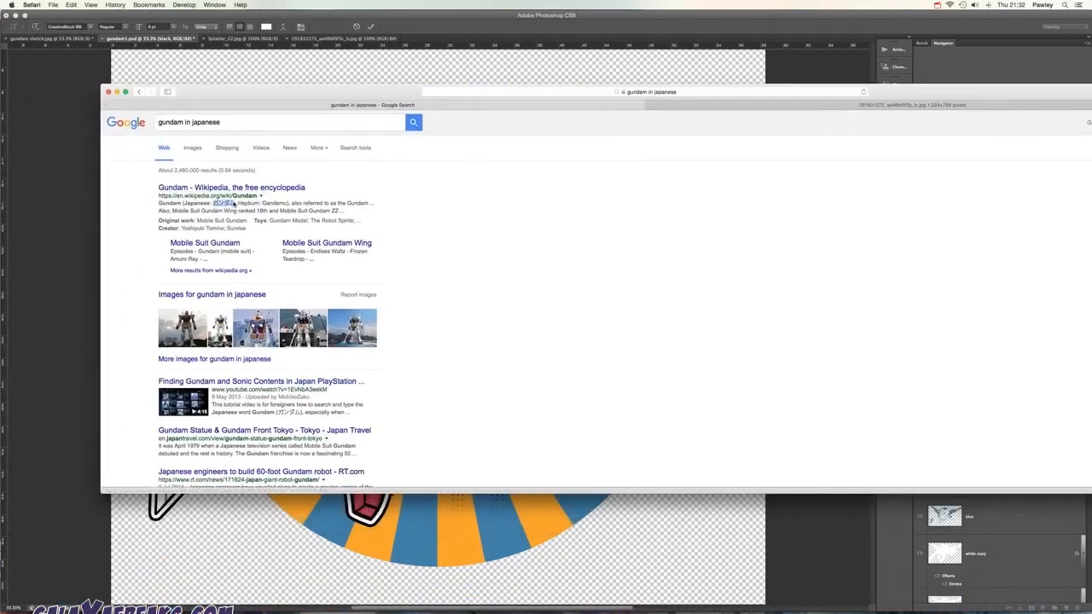
{"action": "key", "text": "super+c"}
{"action": "key", "text": "super+Tab"}
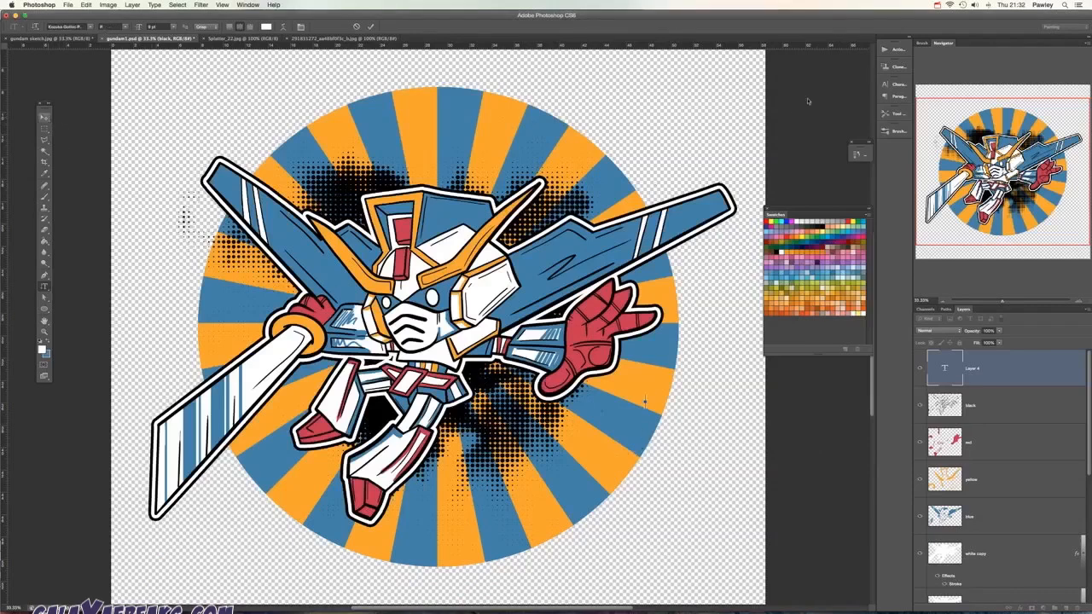
Step: Set the Japanese text's size to 118 pt and move it below the robot, beside its right-hand leg
{"action": "left_click", "coordinate": [893, 85]}
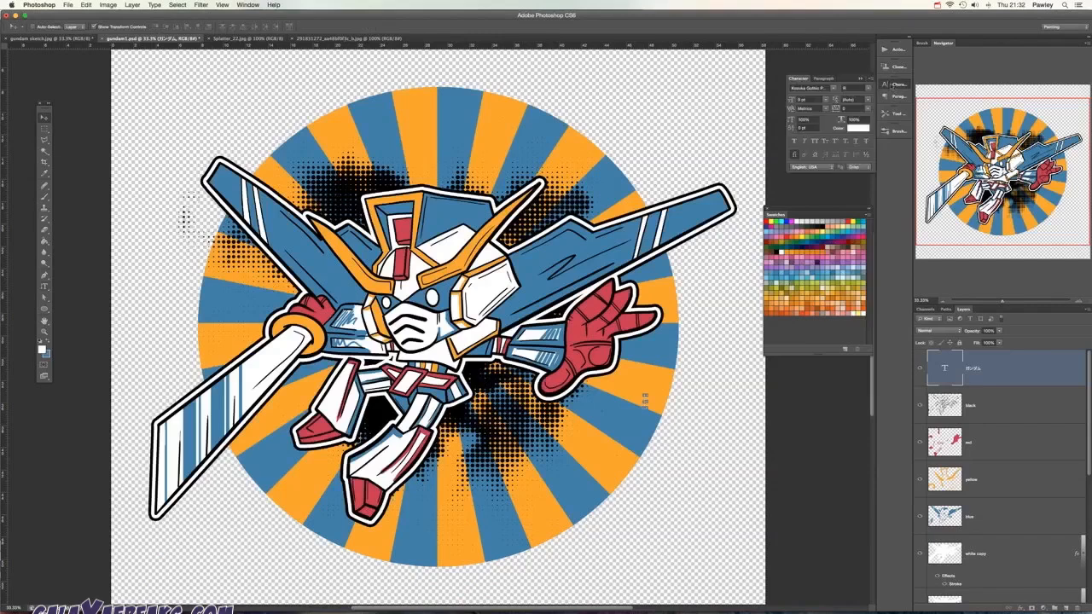
{"action": "left_click", "coordinate": [806, 100]}
{"action": "type", "text": "80"}
{"action": "key", "text": "Return"}
{"action": "type", "text": "118"}
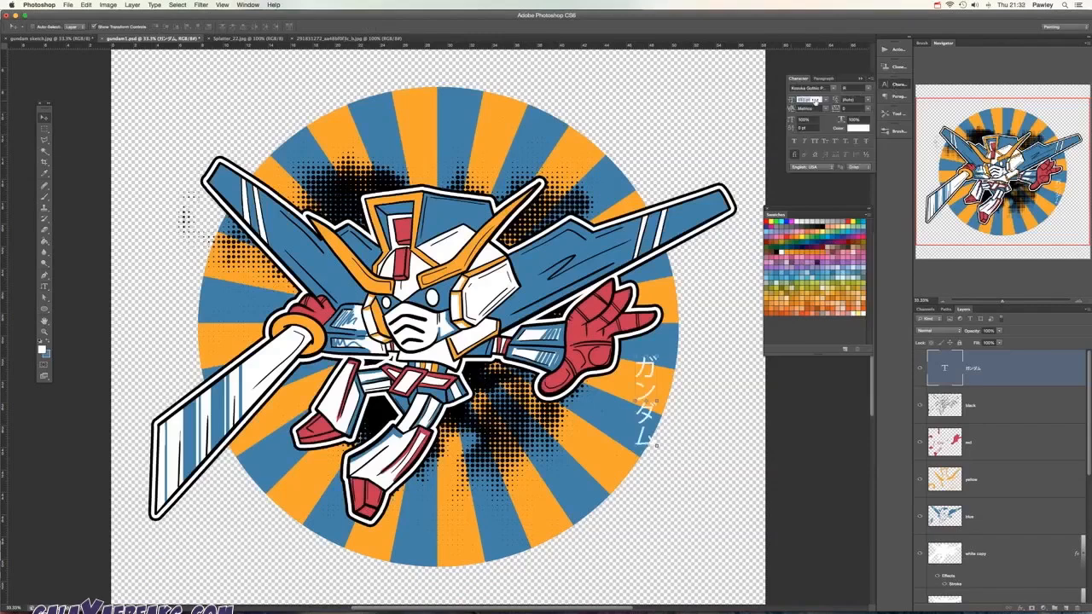
{"action": "key", "text": "Return"}
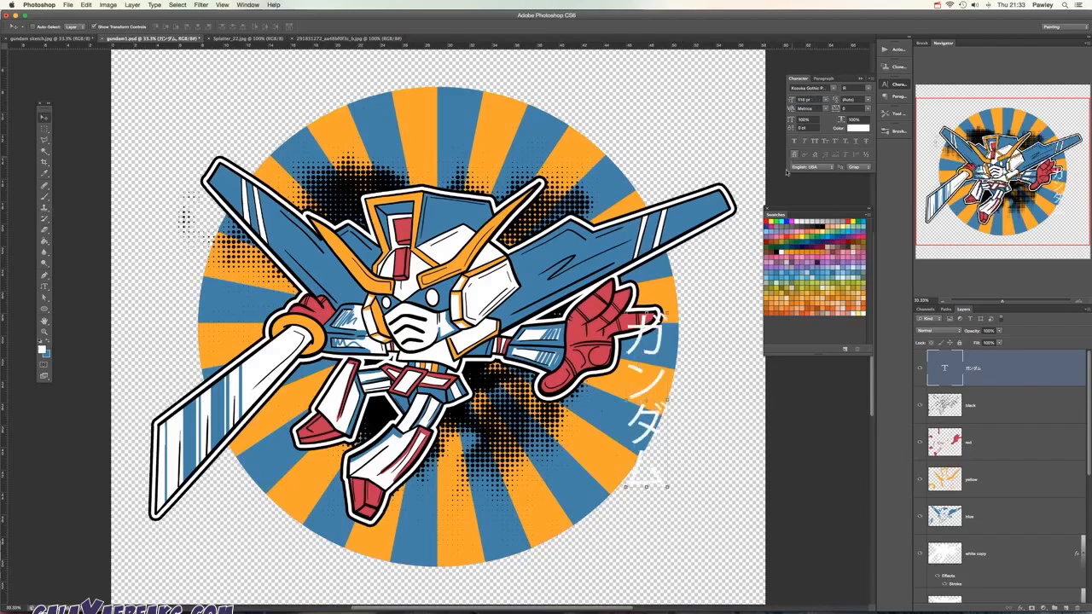
{"action": "left_click_drag", "start_coordinate": [651, 378], "coordinate": [502, 434]}
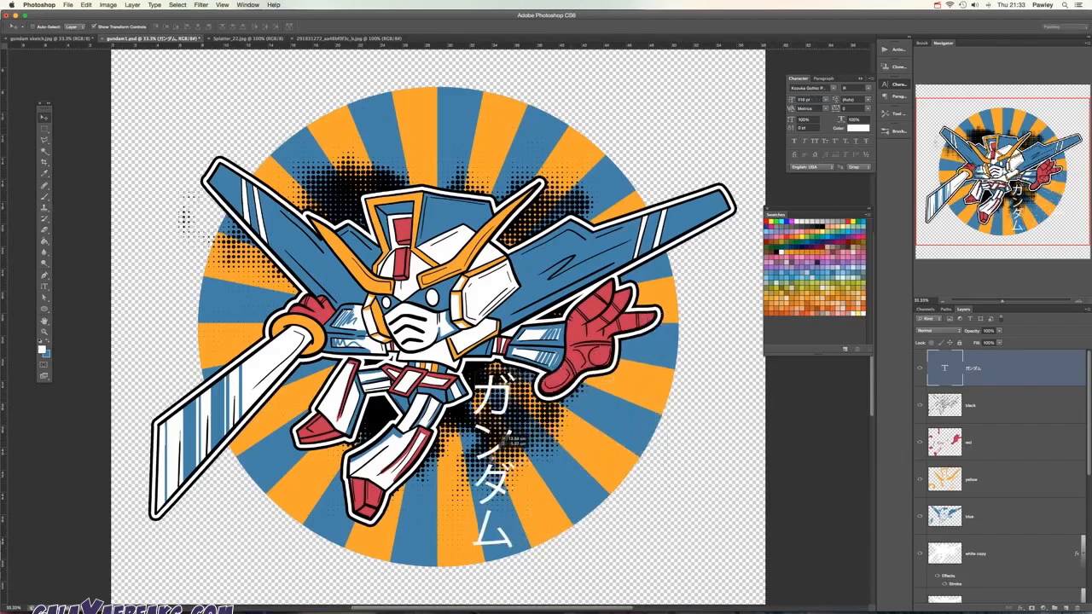
Step: Change the Japanese text's font to Hiragino Kaku Gothic StdN and shift it slightly down and right
{"action": "left_click", "coordinate": [833, 89]}
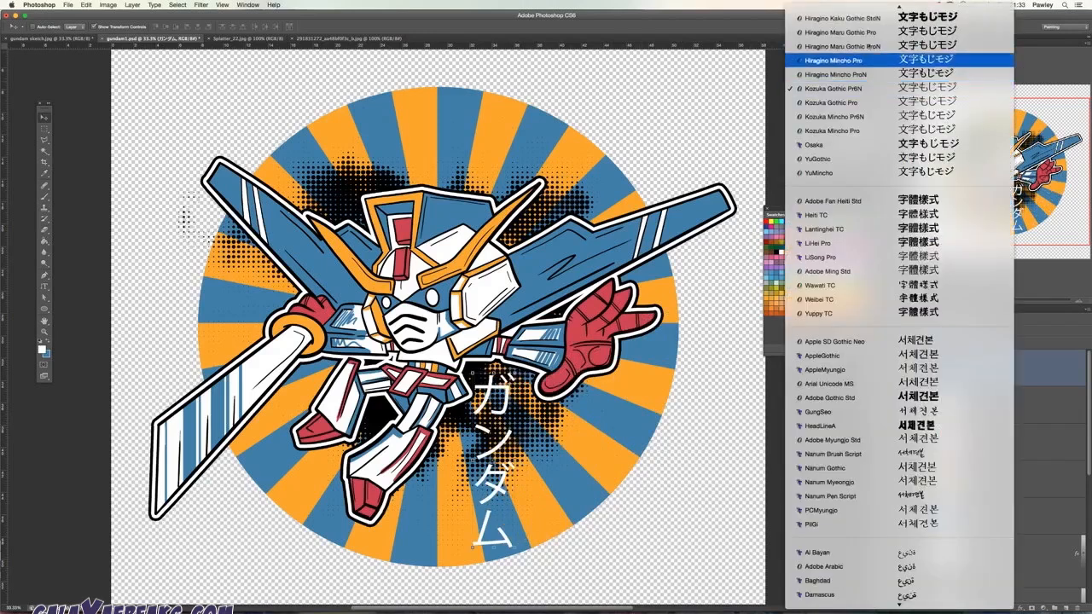
{"action": "left_click", "coordinate": [869, 20]}
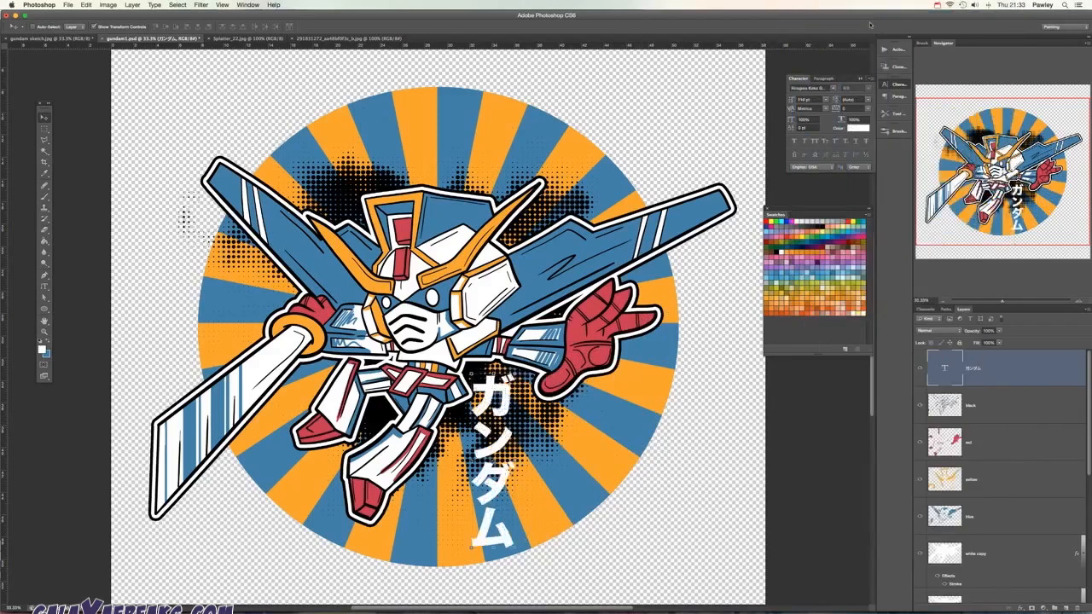
{"action": "left_click_drag", "start_coordinate": [508, 397], "coordinate": [516, 410]}
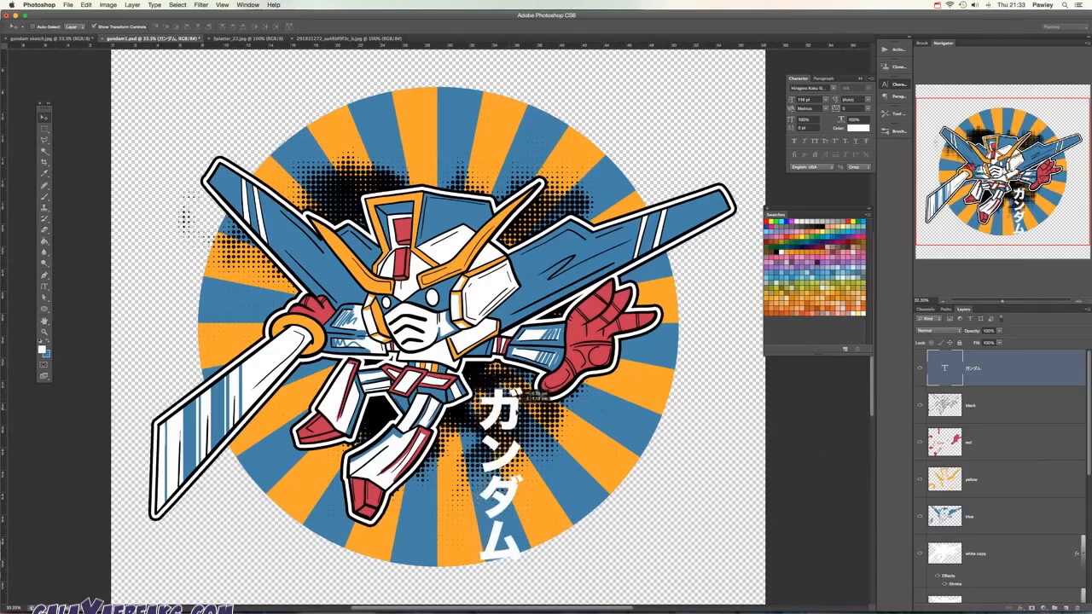
Step: Add a thin black outside stroke to the ガンダム text layer
{"action": "double_click", "coordinate": [1018, 369]}
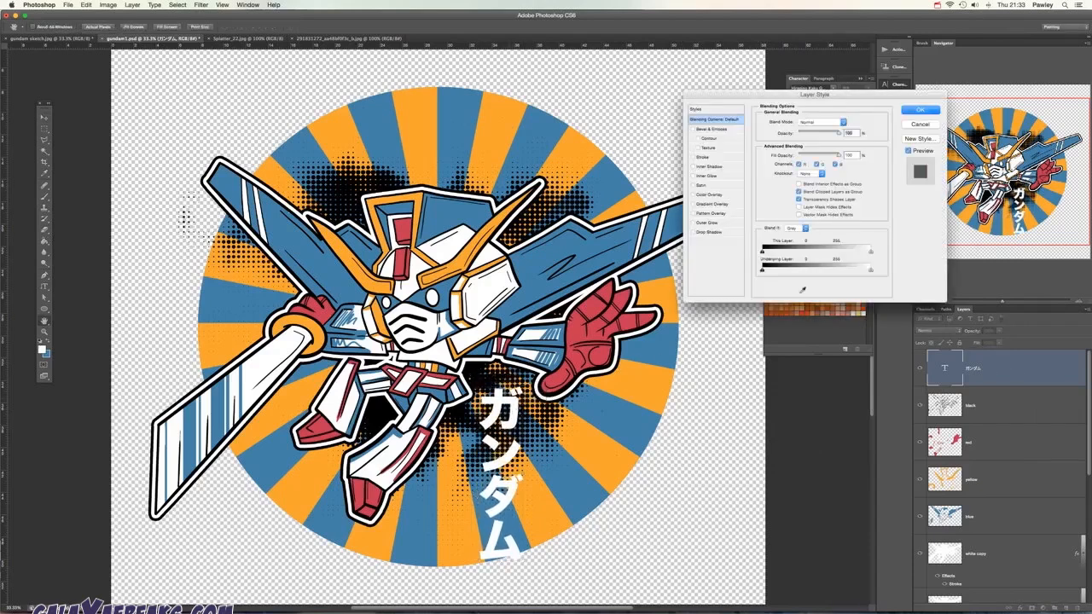
{"action": "left_click", "coordinate": [704, 158]}
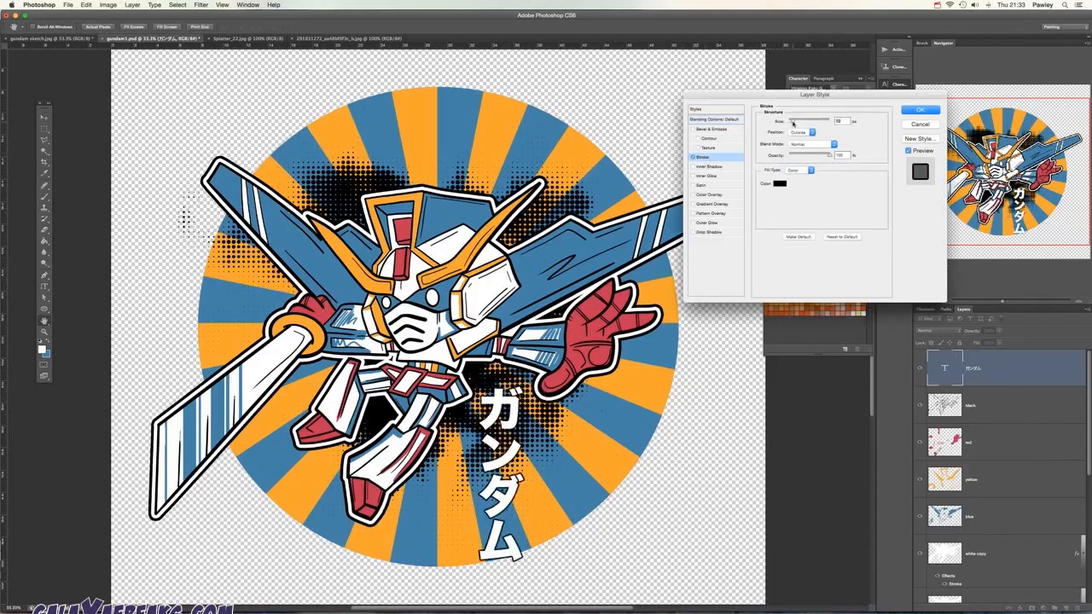
{"action": "left_click_drag", "start_coordinate": [793, 124], "coordinate": [795, 124]}
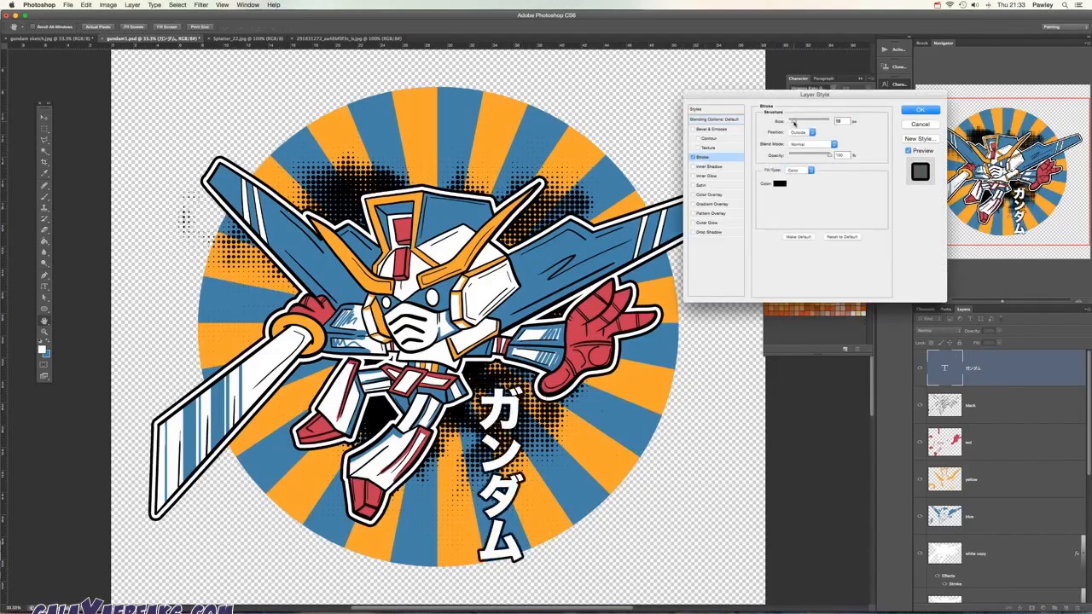
{"action": "left_click", "coordinate": [920, 110]}
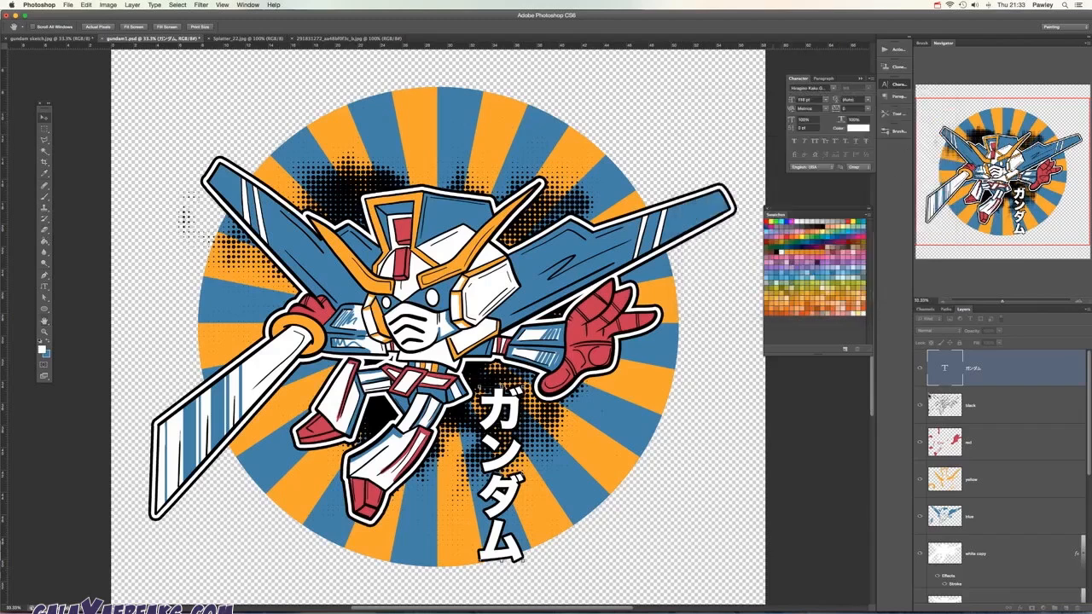
Step: Duplicate the black-outlined ガンダム text layer within gundam1.psd
{"action": "right_click", "coordinate": [1074, 386]}
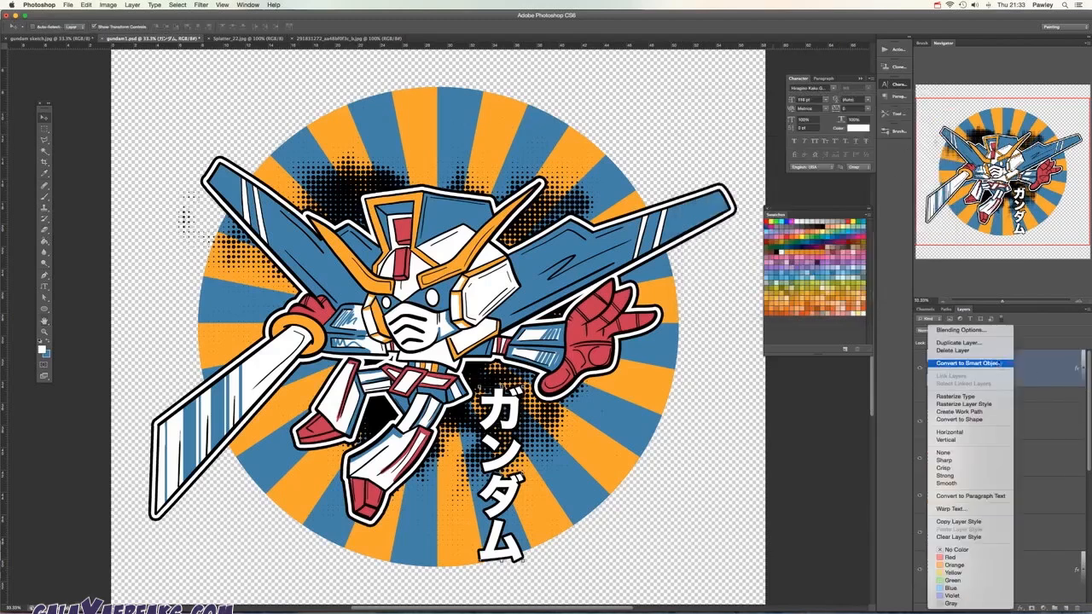
{"action": "left_click", "coordinate": [972, 345]}
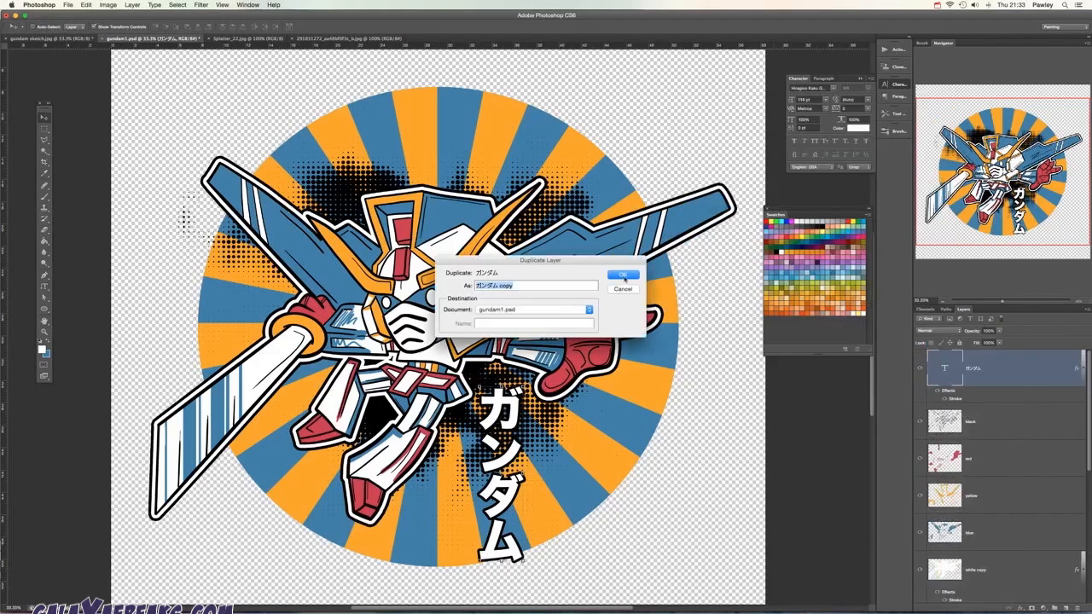
{"action": "left_click", "coordinate": [623, 276]}
Step: Give the lower ガンダム text layer a thicker outside stroke in red ca3850, sampled from the robot's hand
{"action": "double_click", "coordinate": [1019, 426]}
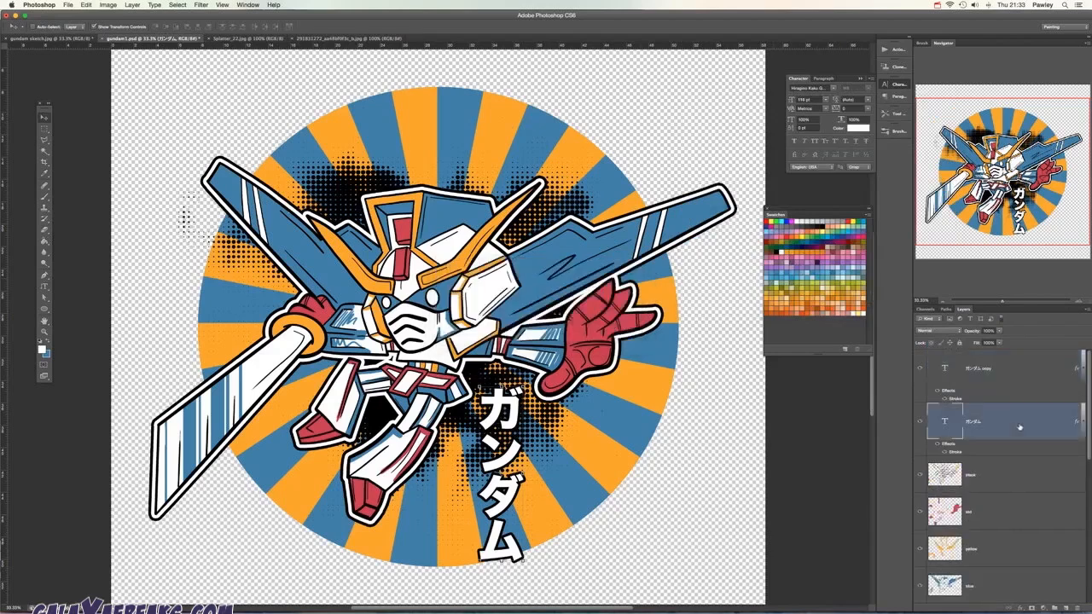
{"action": "left_click", "coordinate": [704, 157]}
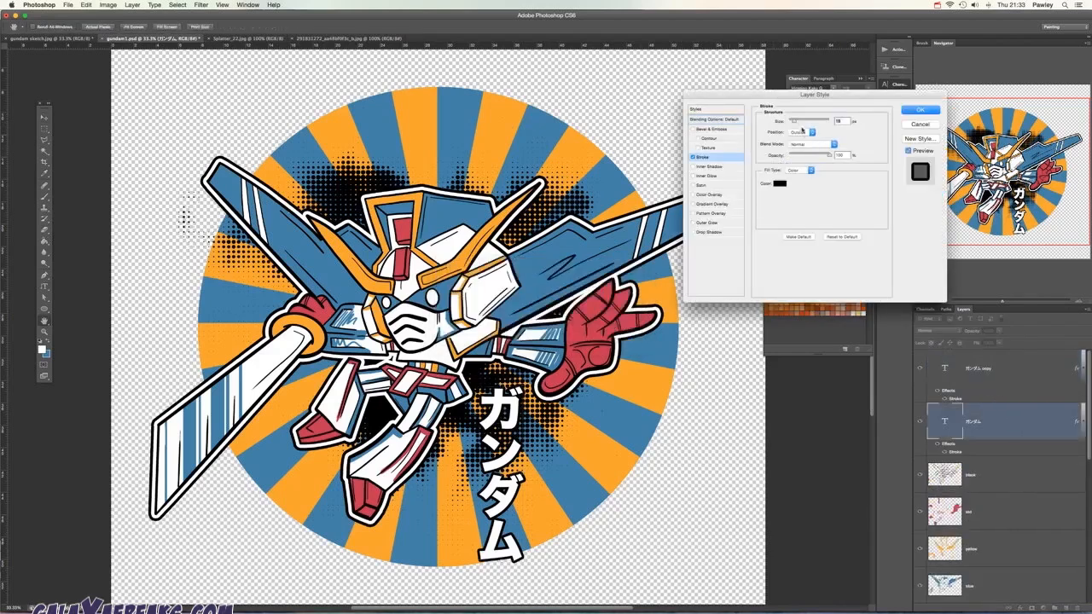
{"action": "left_click_drag", "start_coordinate": [801, 130], "coordinate": [800, 127]}
{"action": "left_click", "coordinate": [779, 183]}
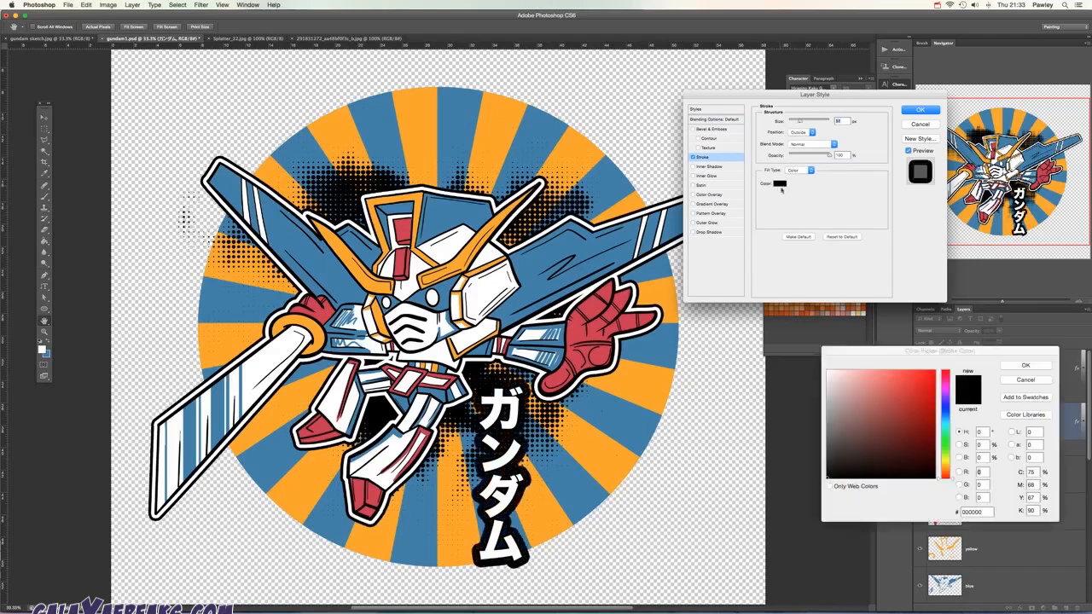
{"action": "left_click", "coordinate": [599, 334]}
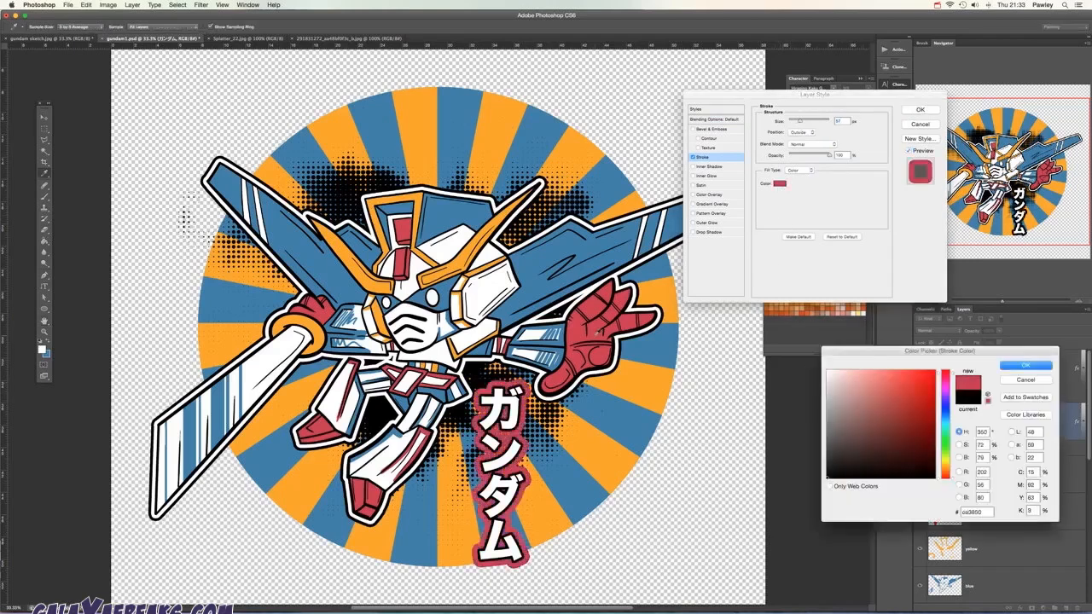
{"action": "left_click", "coordinate": [1008, 364]}
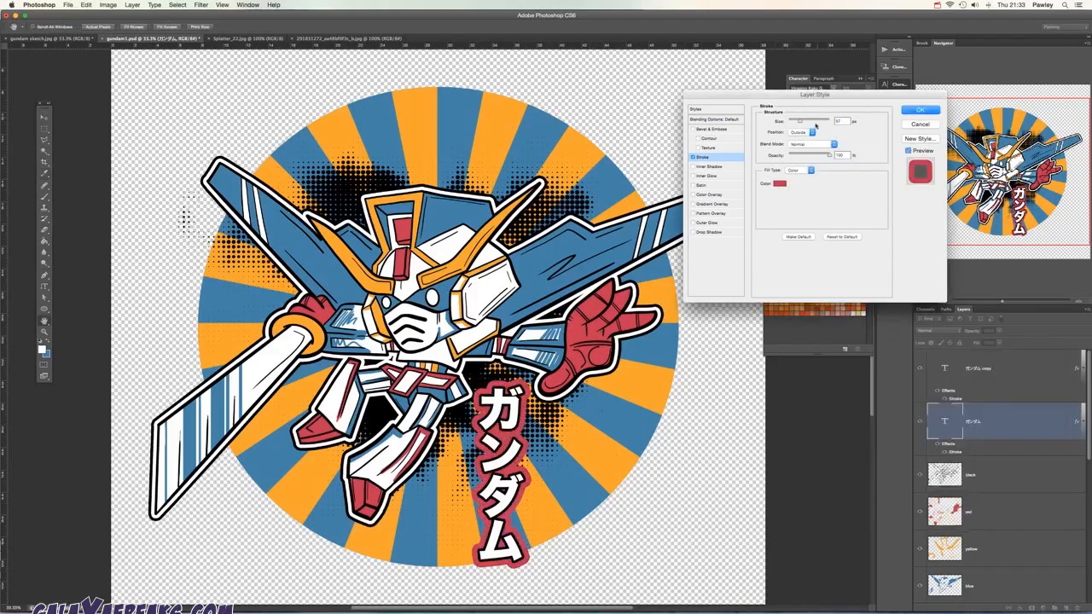
{"action": "left_click_drag", "start_coordinate": [798, 122], "coordinate": [799, 124]}
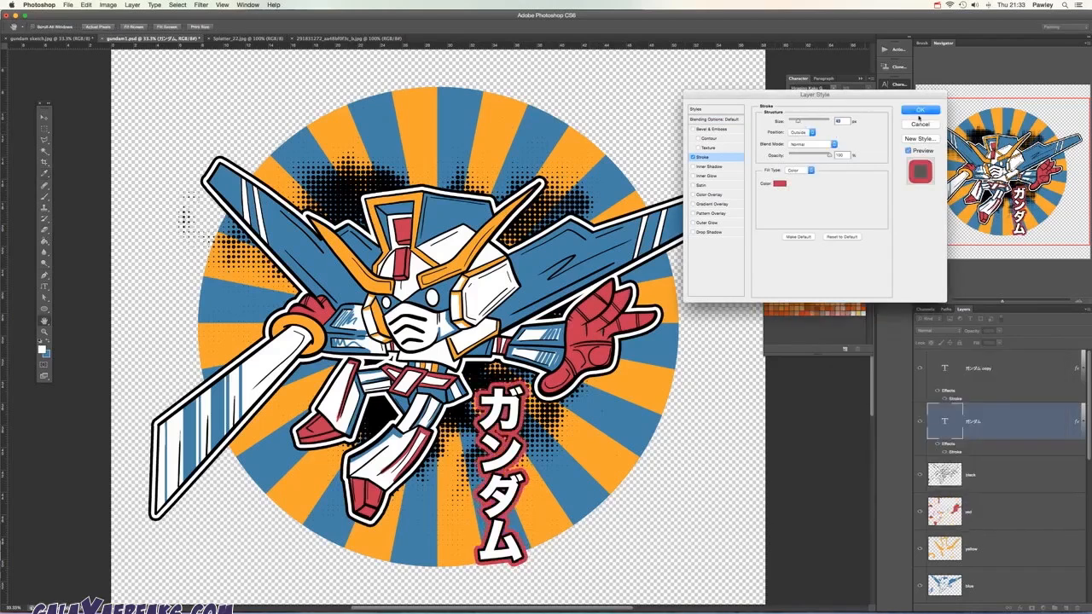
{"action": "left_click", "coordinate": [918, 112]}
Step: Duplicate the red-outlined ガンダム text layer, keeping the copy directly above the original
{"action": "left_click", "coordinate": [938, 367]}
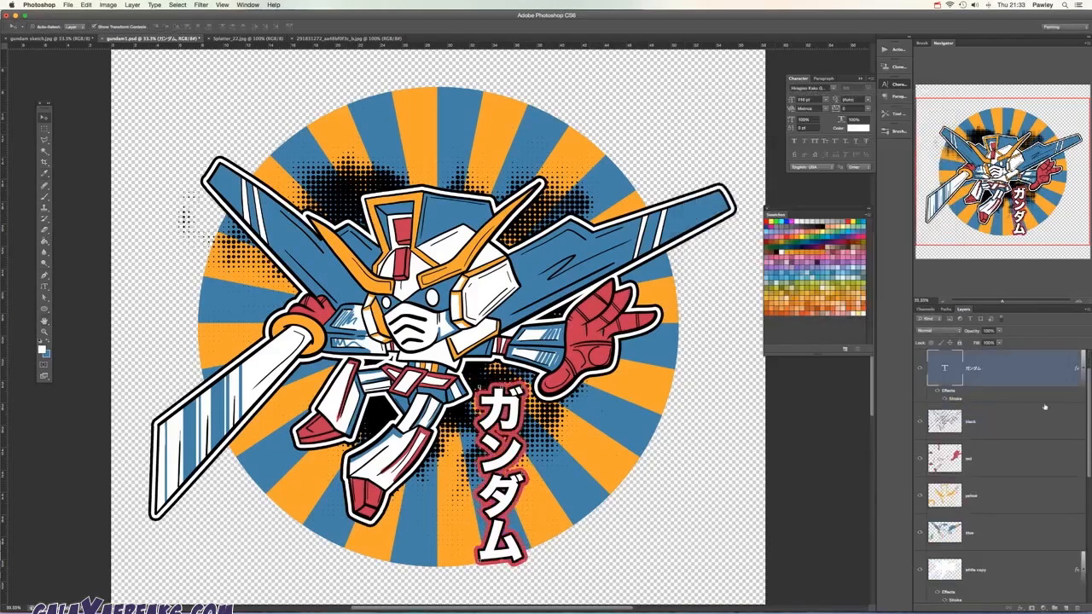
{"action": "right_click", "coordinate": [938, 367]}
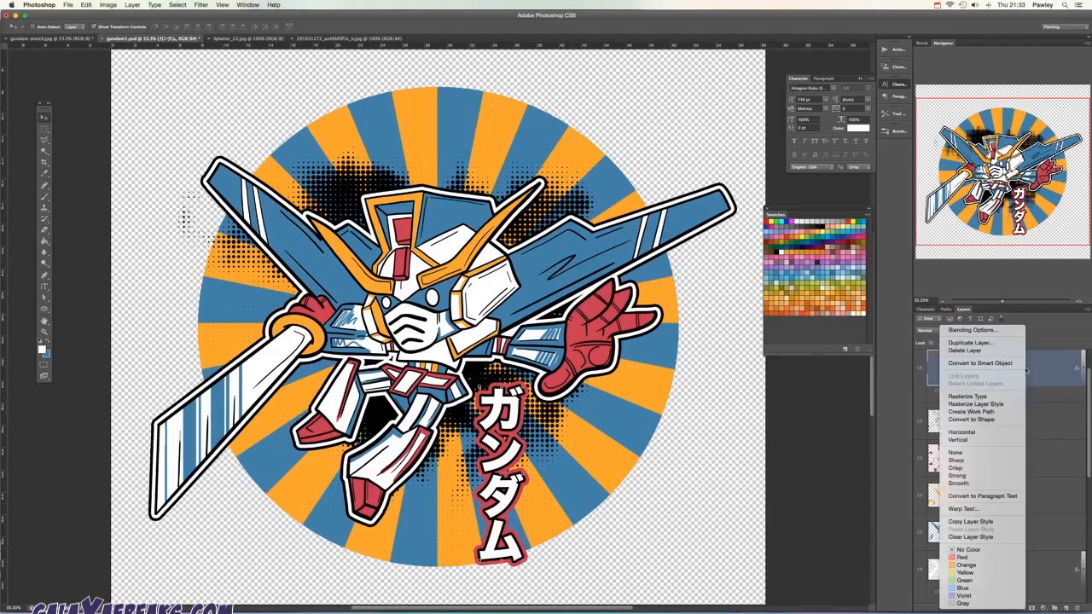
{"action": "left_click", "coordinate": [998, 342]}
{"action": "left_click", "coordinate": [632, 275]}
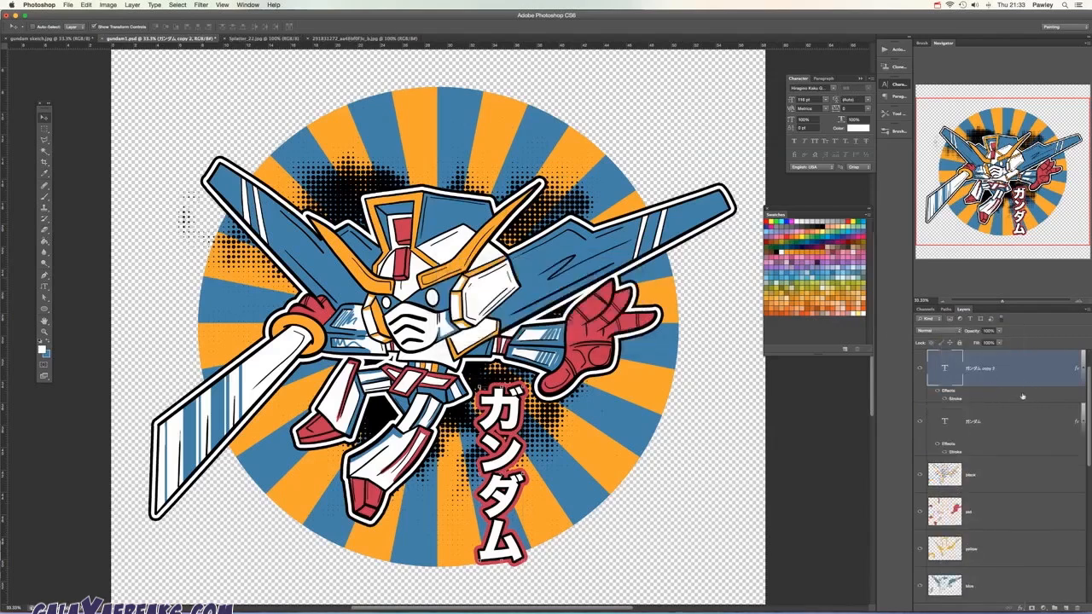
Step: Change the bottom ガンダム layer's stroke to black and widen it past the red outline
{"action": "double_click", "coordinate": [1014, 425]}
{"action": "left_click", "coordinate": [704, 157]}
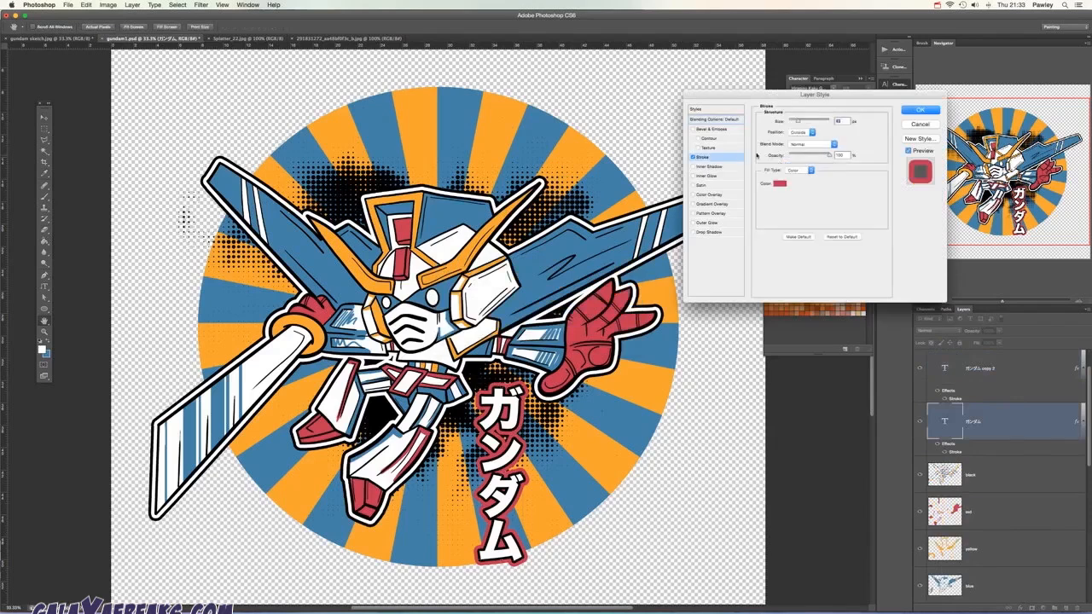
{"action": "left_click", "coordinate": [779, 183]}
{"action": "left_click", "coordinate": [895, 446]}
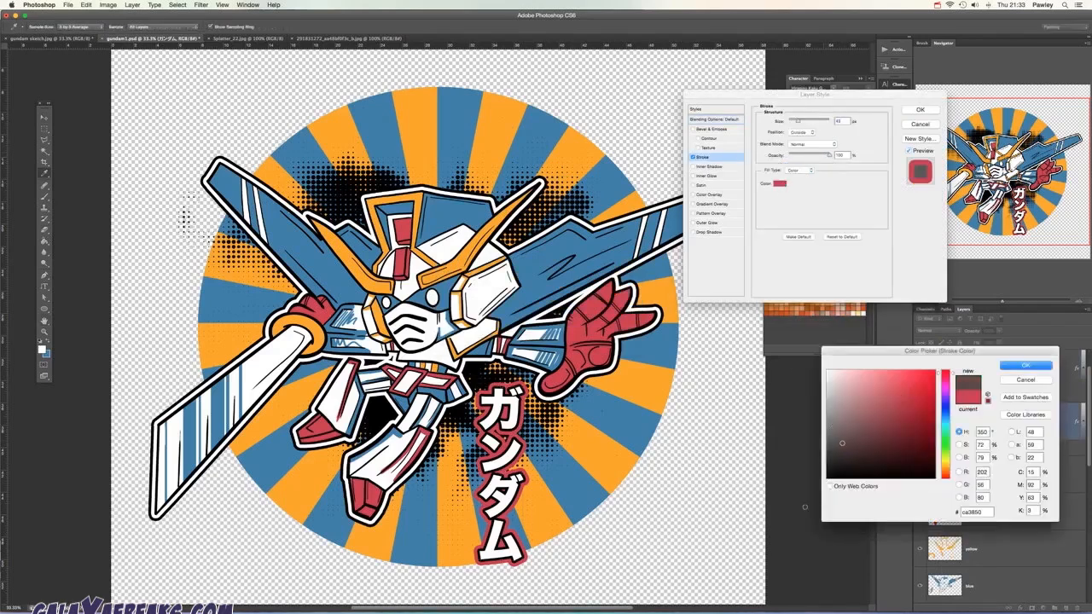
{"action": "left_click", "coordinate": [1027, 367]}
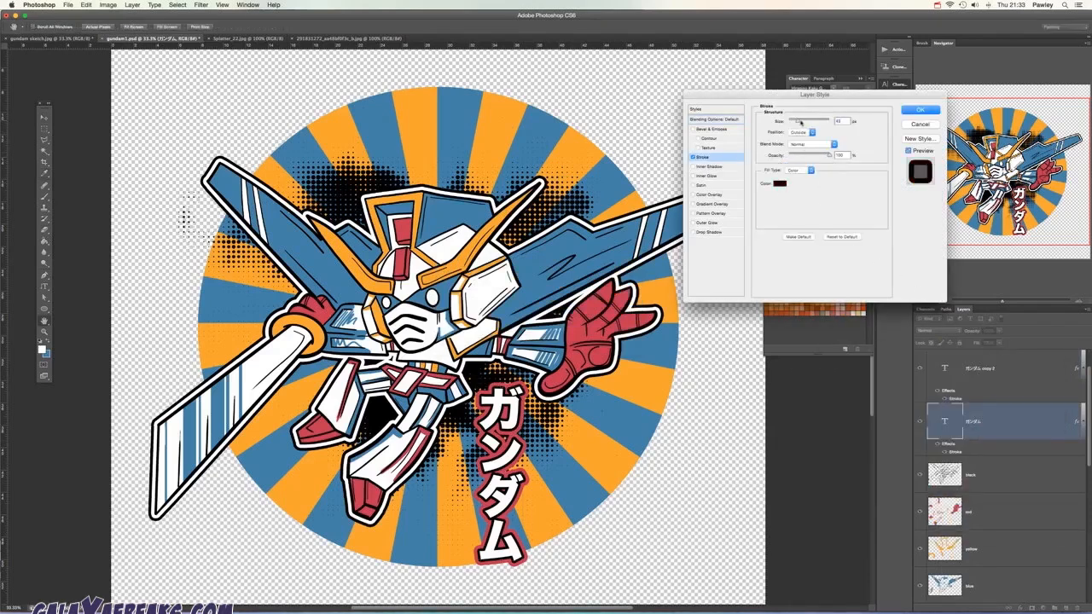
{"action": "left_click_drag", "start_coordinate": [797, 122], "coordinate": [801, 124]}
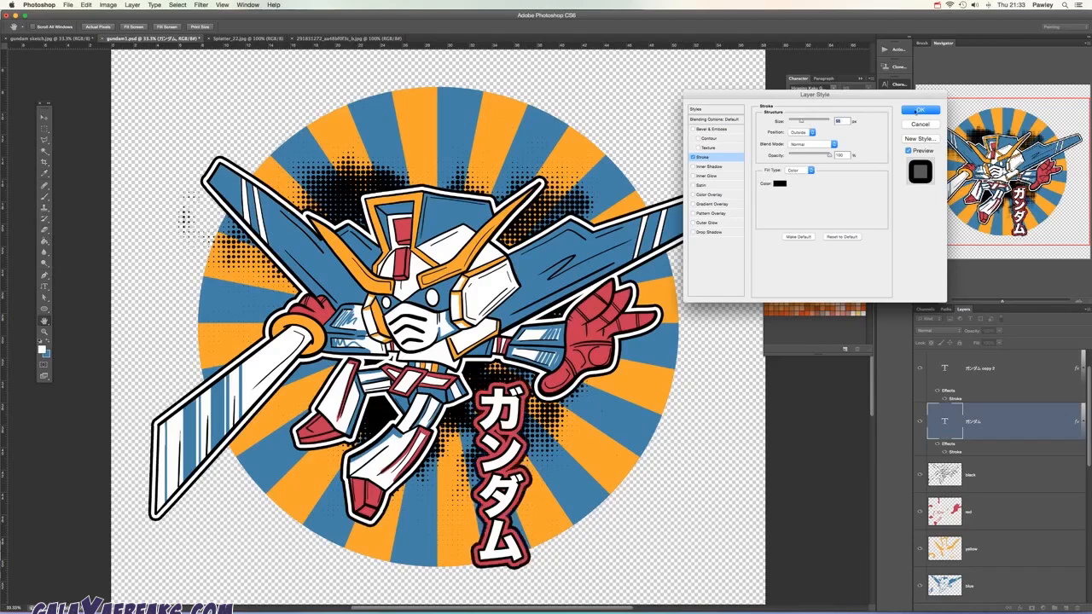
{"action": "left_click", "coordinate": [918, 110]}
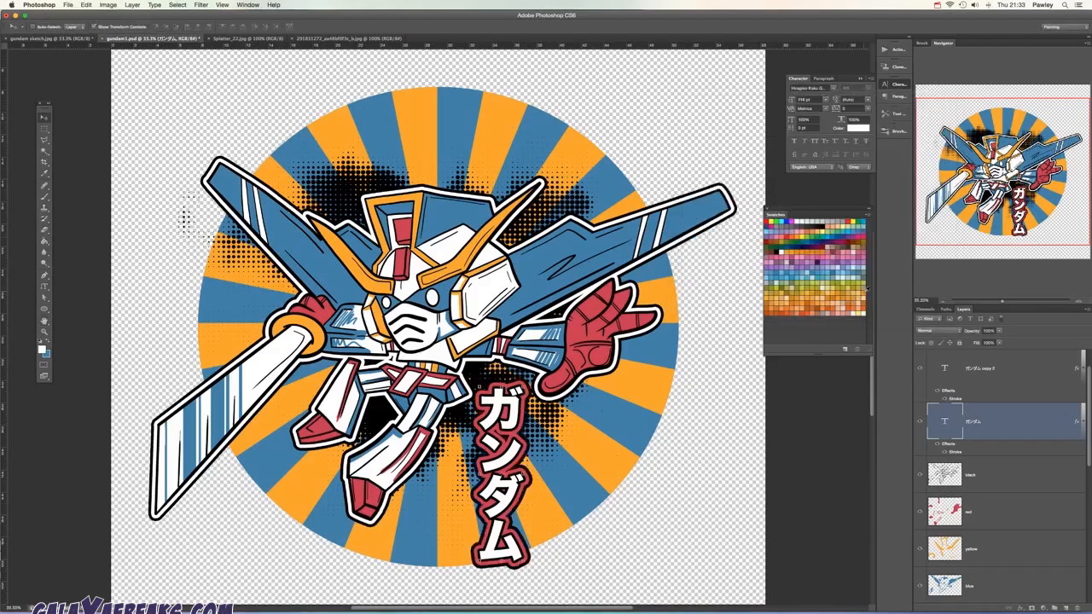
{"action": "key", "text": "super+minus"}
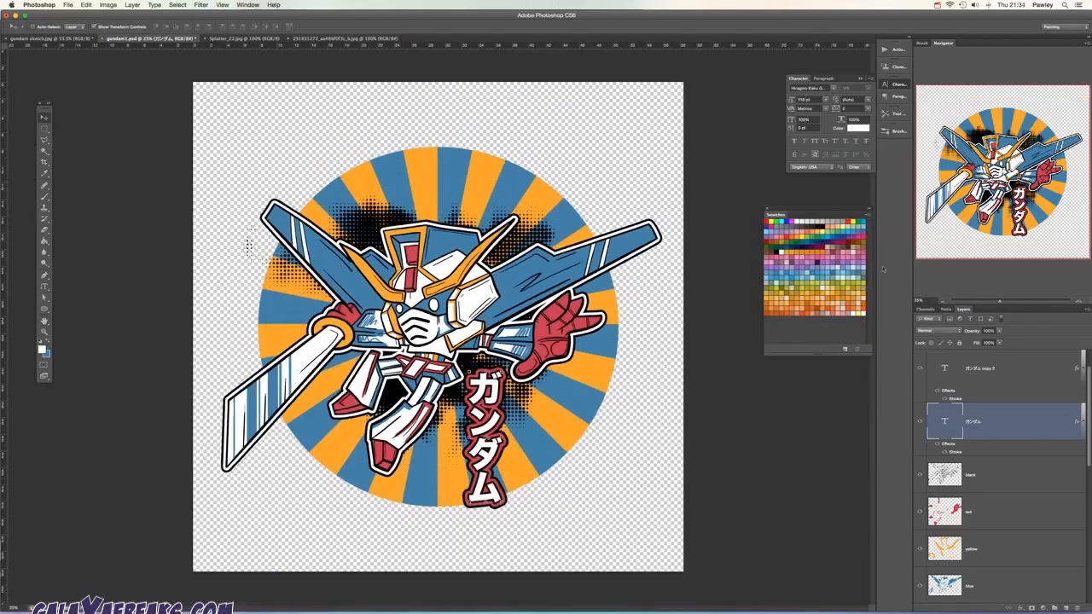
{"action": "scroll", "coordinate": [1087, 408], "scroll_direction": "up", "scroll_amount": 1}
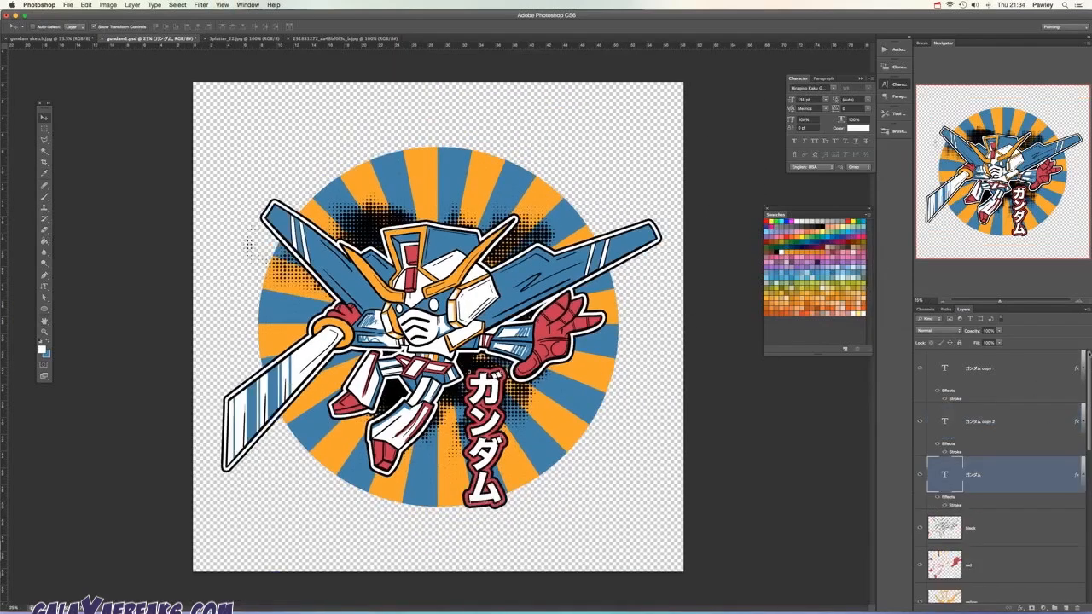
Step: Group the three ガンダム text layers and move the group slightly lower beneath the robot's hand
{"action": "left_click", "coordinate": [1015, 378], "text": "shift"}
{"action": "key", "text": "super+g"}
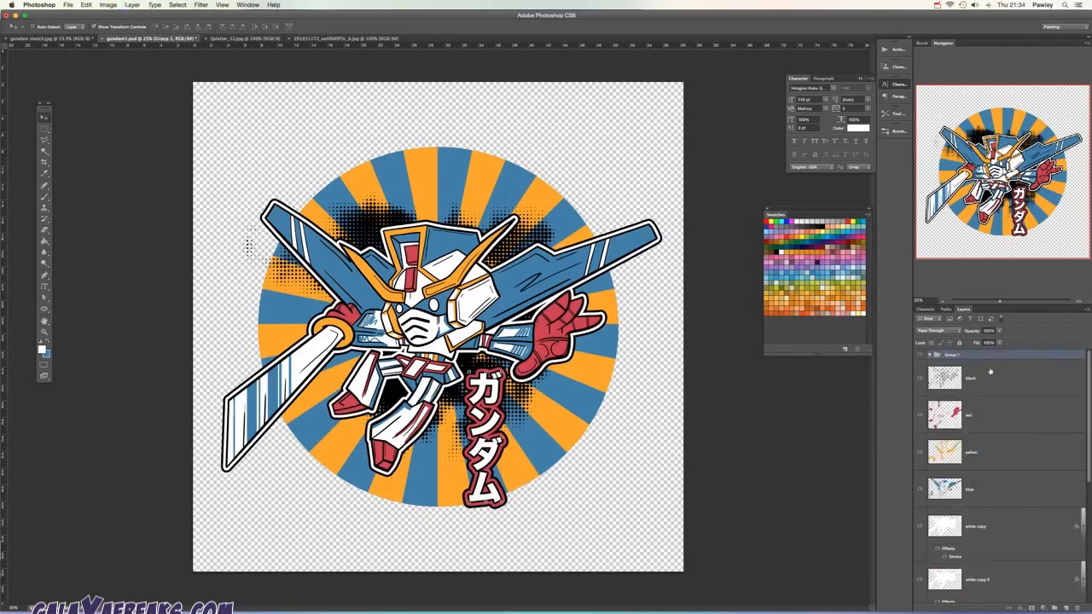
{"action": "left_click_drag", "start_coordinate": [505, 393], "coordinate": [498, 396]}
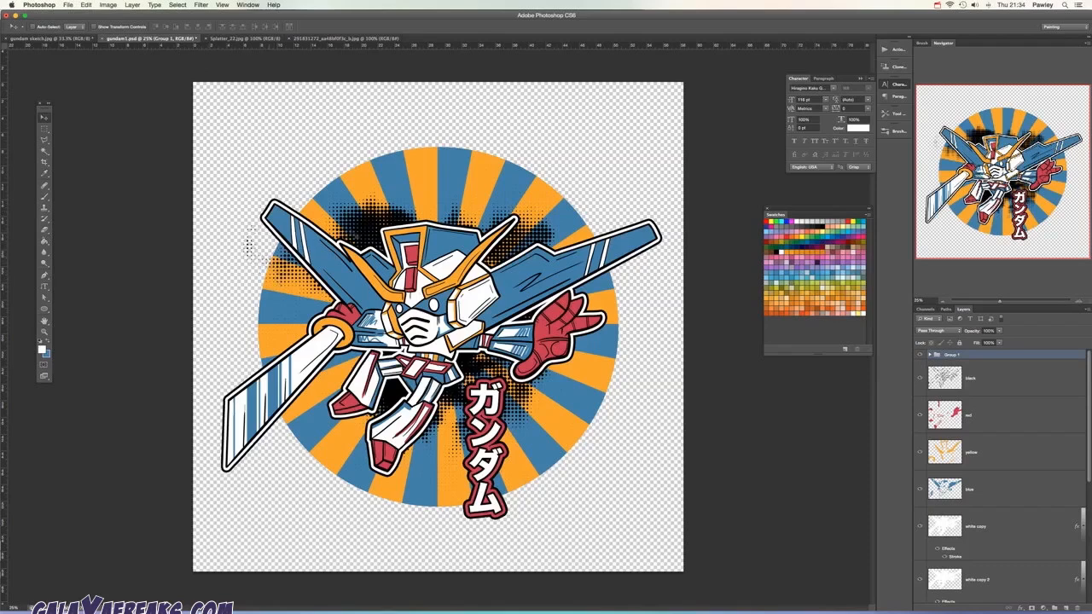
Step: Delete the black halftone splatter on Layer 3 that lies outside Layer 2's sunburst circle, and clear the selection
{"action": "scroll", "coordinate": [1086, 486], "scroll_direction": "down", "scroll_amount": 5}
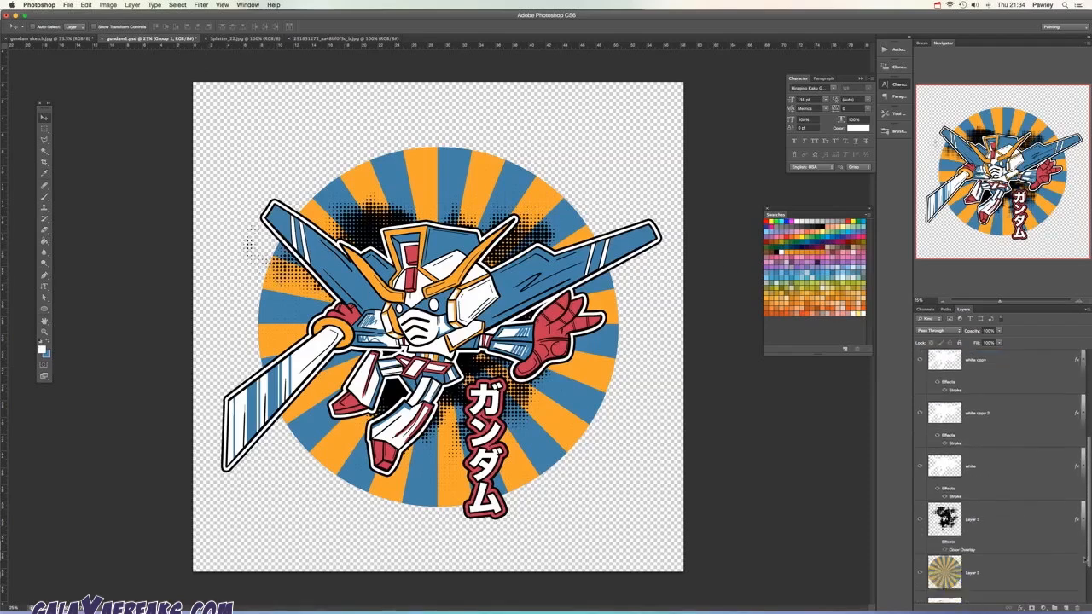
{"action": "left_click", "coordinate": [1006, 468]}
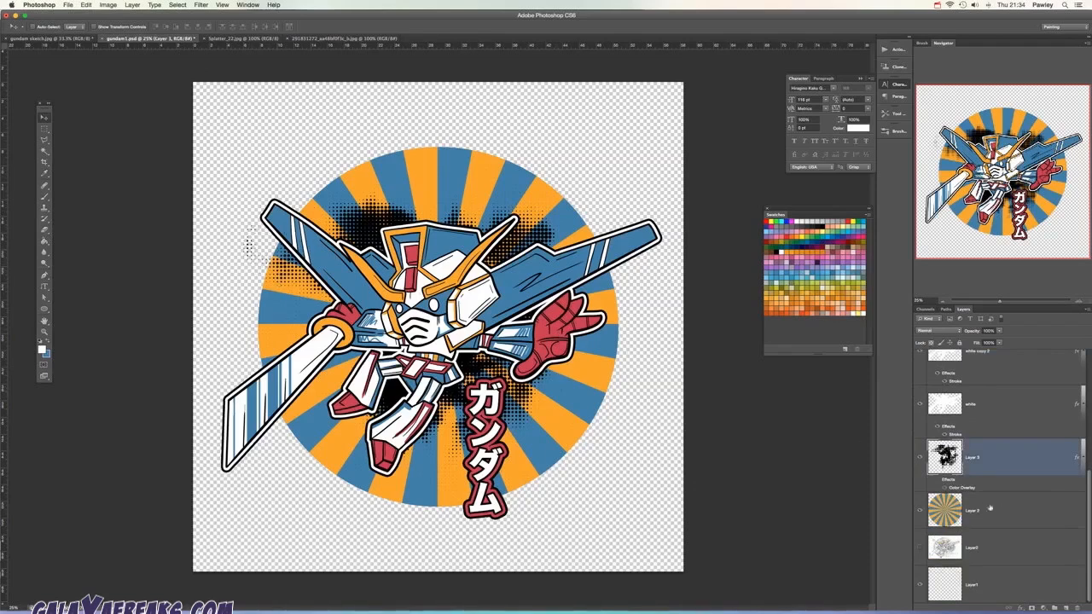
{"action": "left_click", "coordinate": [996, 515]}
{"action": "left_click", "coordinate": [45, 150]}
{"action": "left_click", "coordinate": [672, 337]}
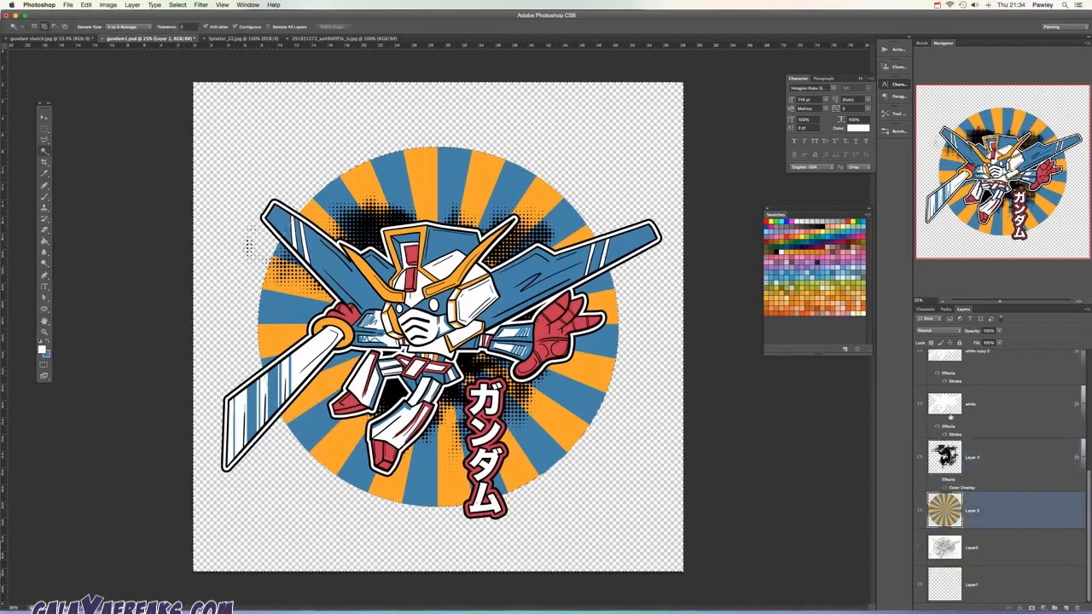
{"action": "left_click", "coordinate": [972, 470]}
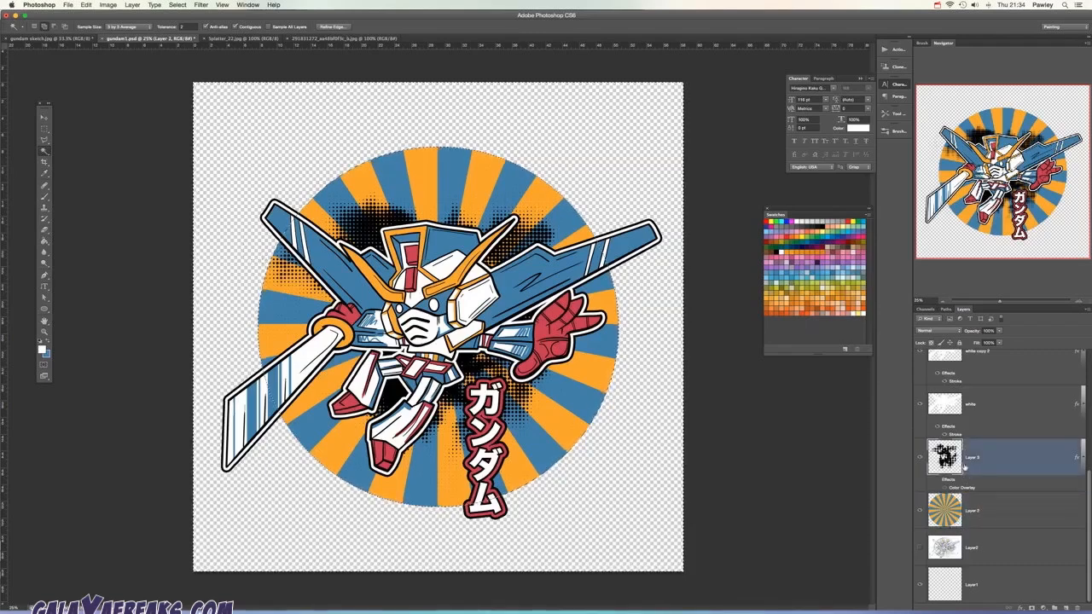
{"action": "key", "text": "super+d"}
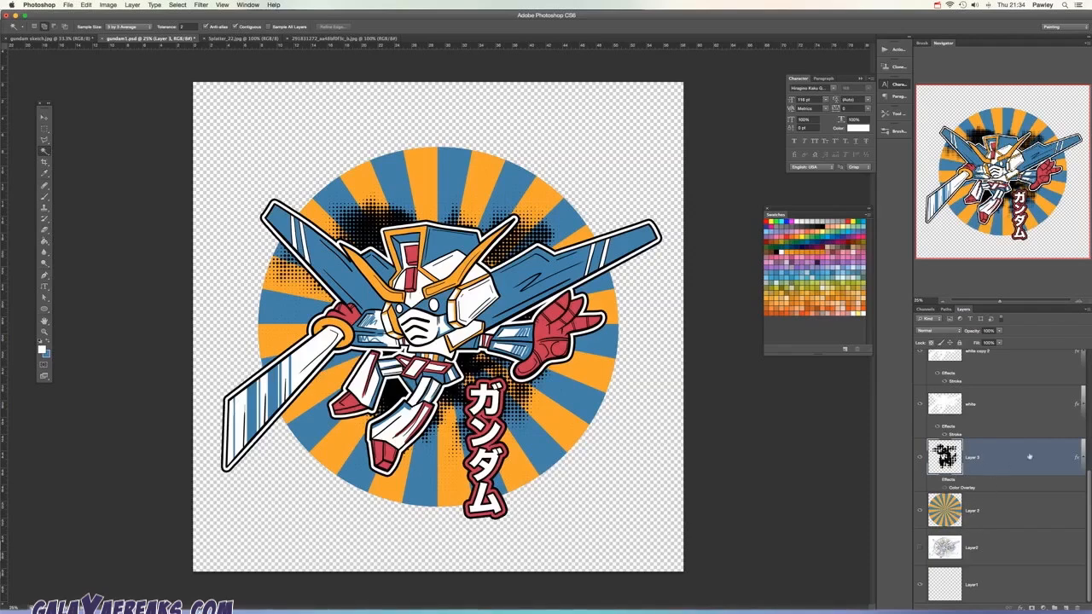
{"action": "scroll", "coordinate": [1030, 458], "scroll_direction": "up", "scroll_amount": 10}
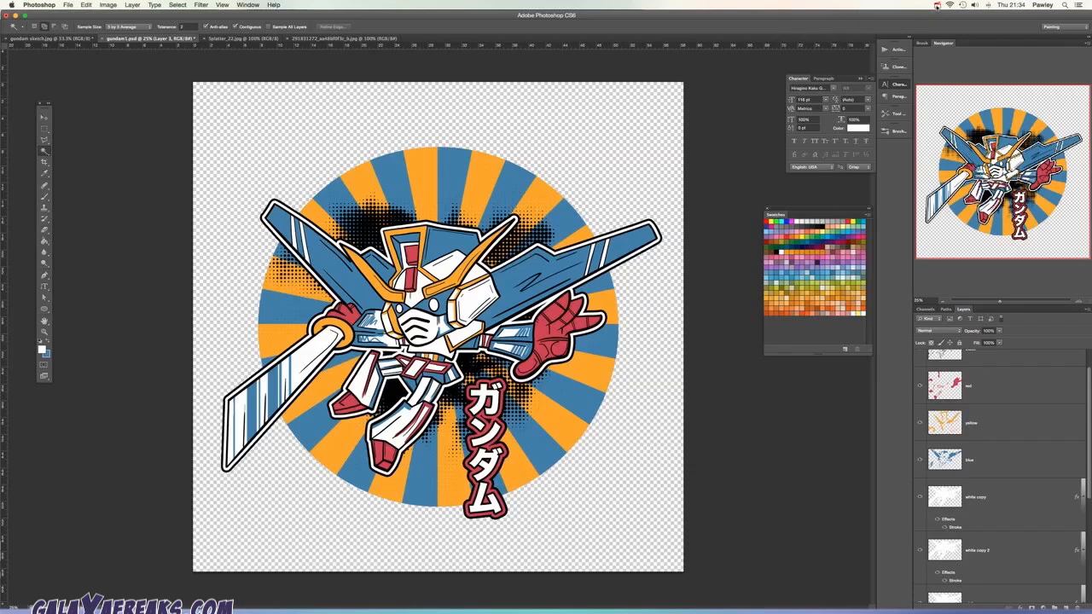
{"action": "left_click", "coordinate": [937, 5]}
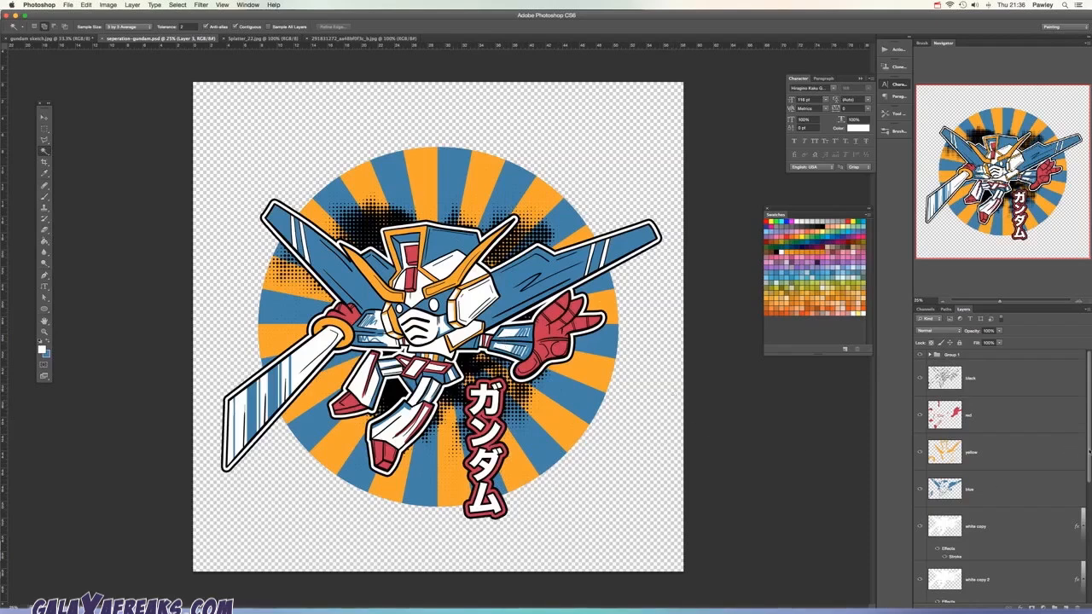
Step: Select the robot's silhouette from the white layer by selecting its empty surroundings and inverting the selection
{"action": "scroll", "coordinate": [1088, 452], "scroll_direction": "down", "scroll_amount": 5}
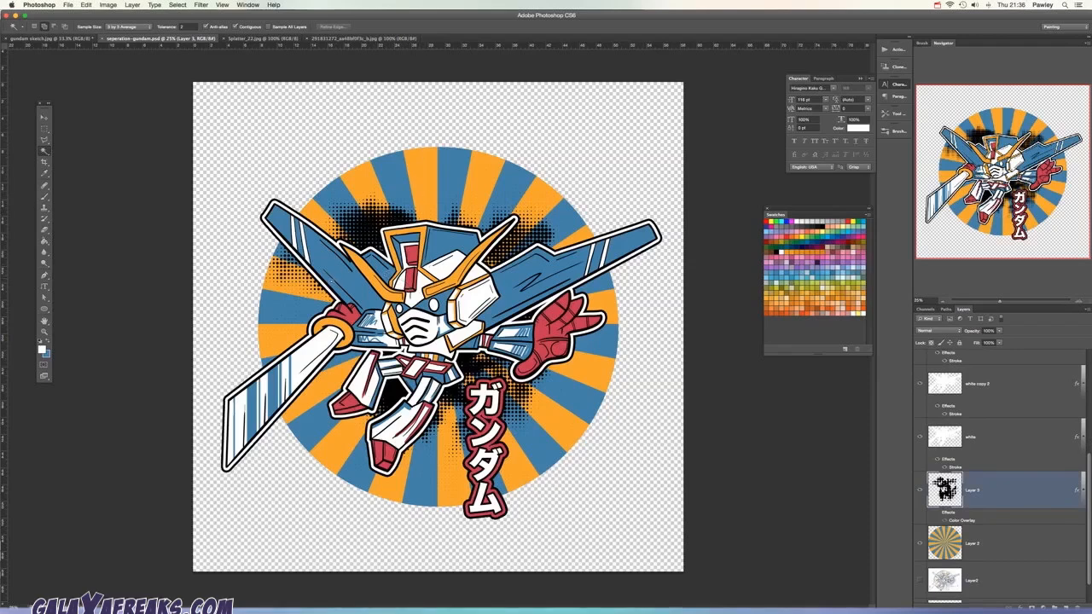
{"action": "left_click", "coordinate": [994, 553]}
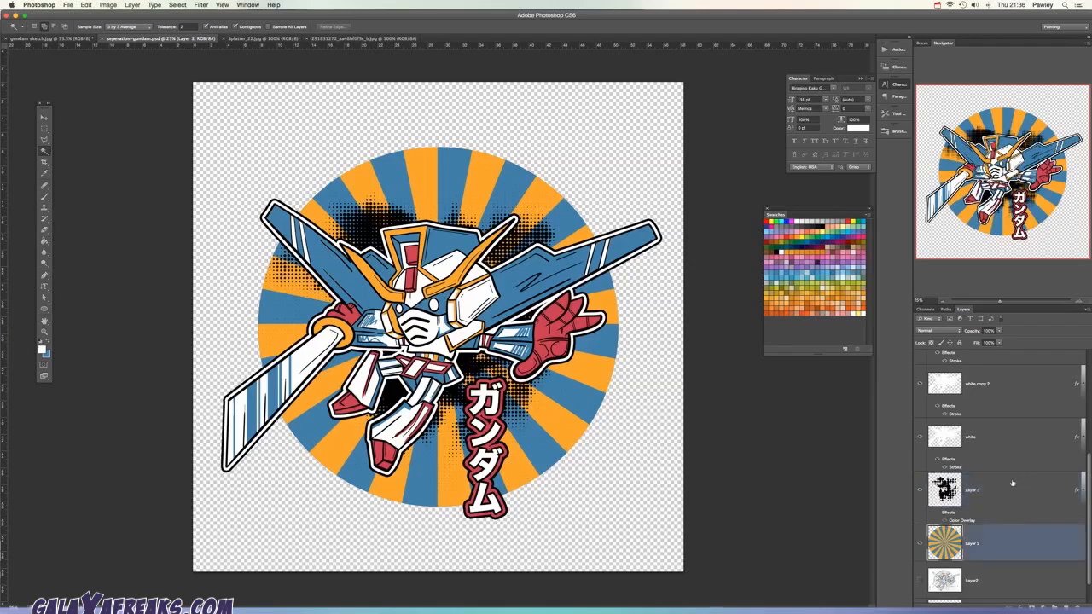
{"action": "left_click", "coordinate": [994, 493]}
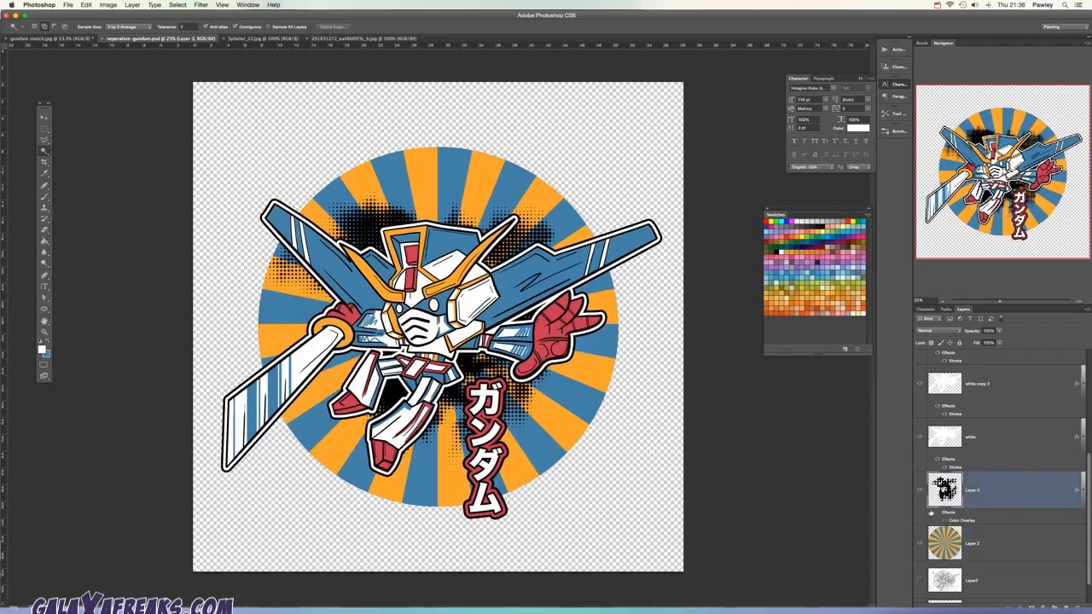
{"action": "left_click", "coordinate": [996, 445]}
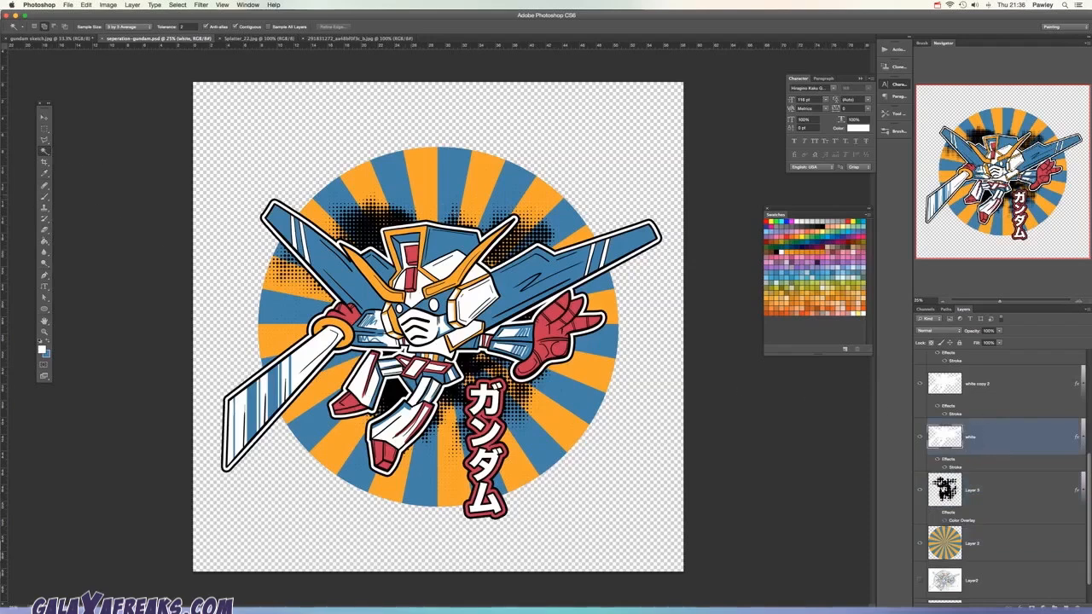
{"action": "left_click", "coordinate": [330, 511]}
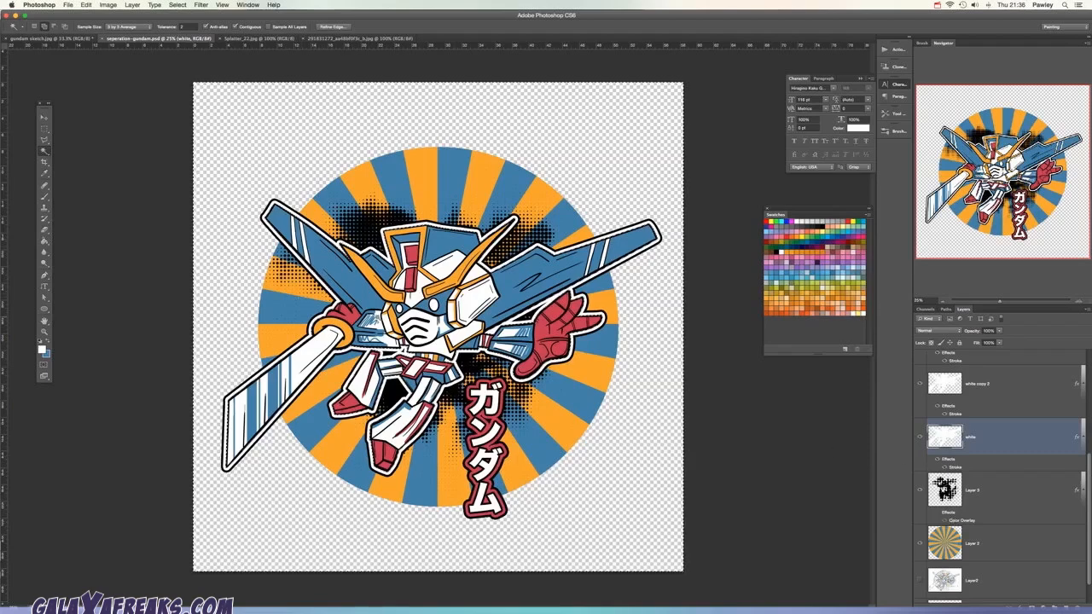
{"action": "left_click", "coordinate": [177, 5]}
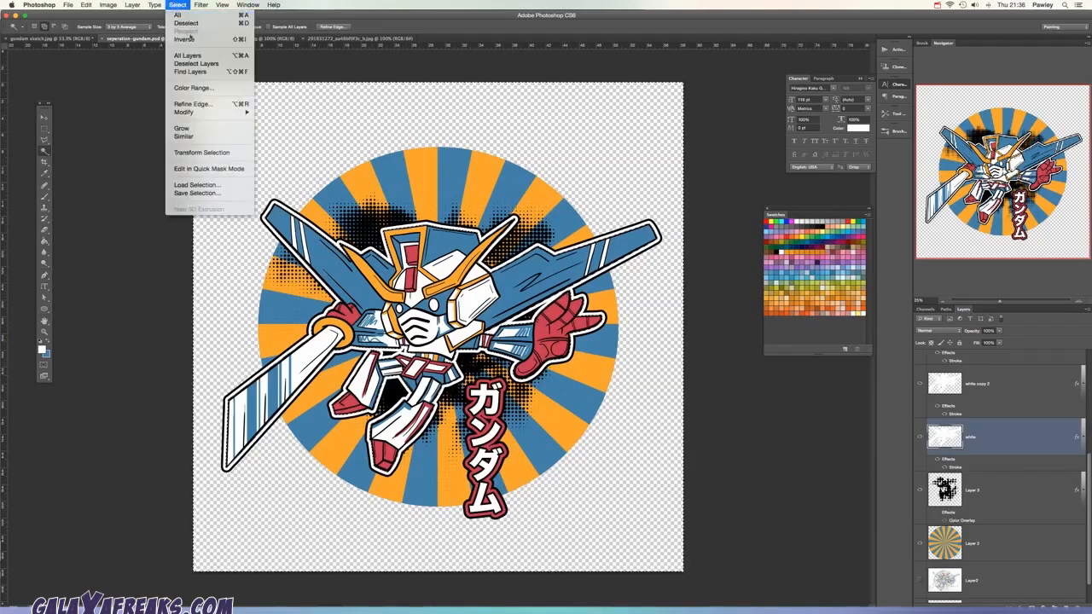
{"action": "left_click", "coordinate": [202, 39]}
Step: Delete the silhouette area from the Layer 3 halftone and from the Layer 2 sunburst
{"action": "left_click", "coordinate": [960, 510]}
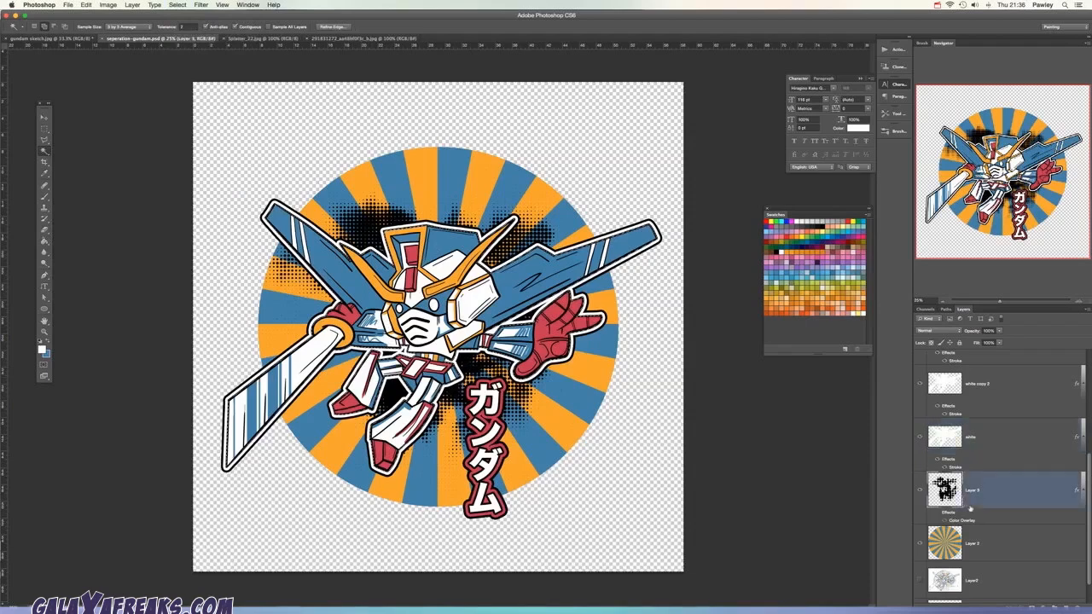
{"action": "key", "text": "Delete"}
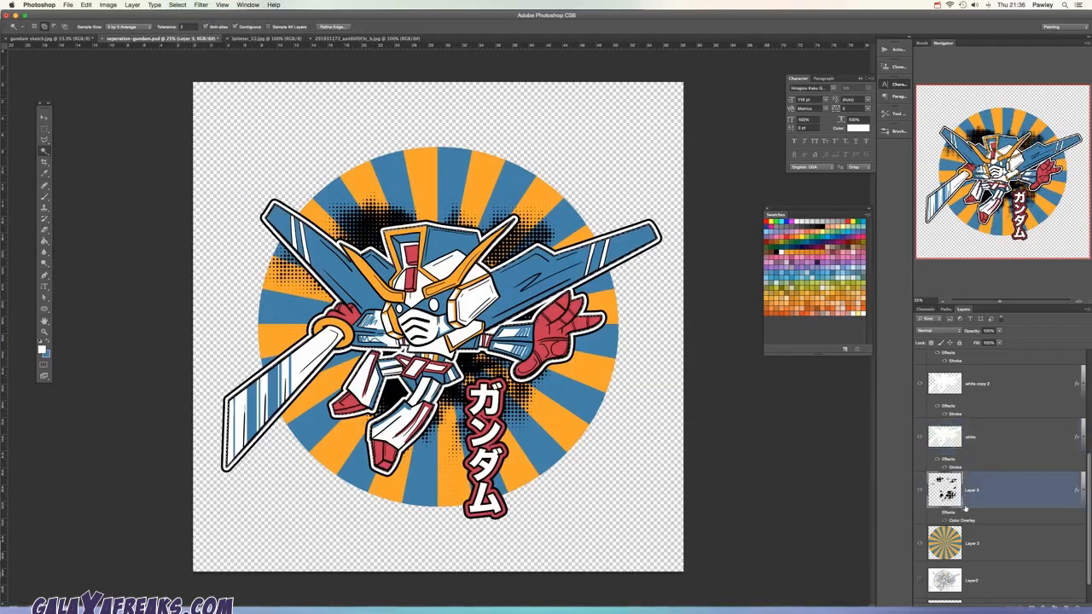
{"action": "left_click", "coordinate": [995, 540]}
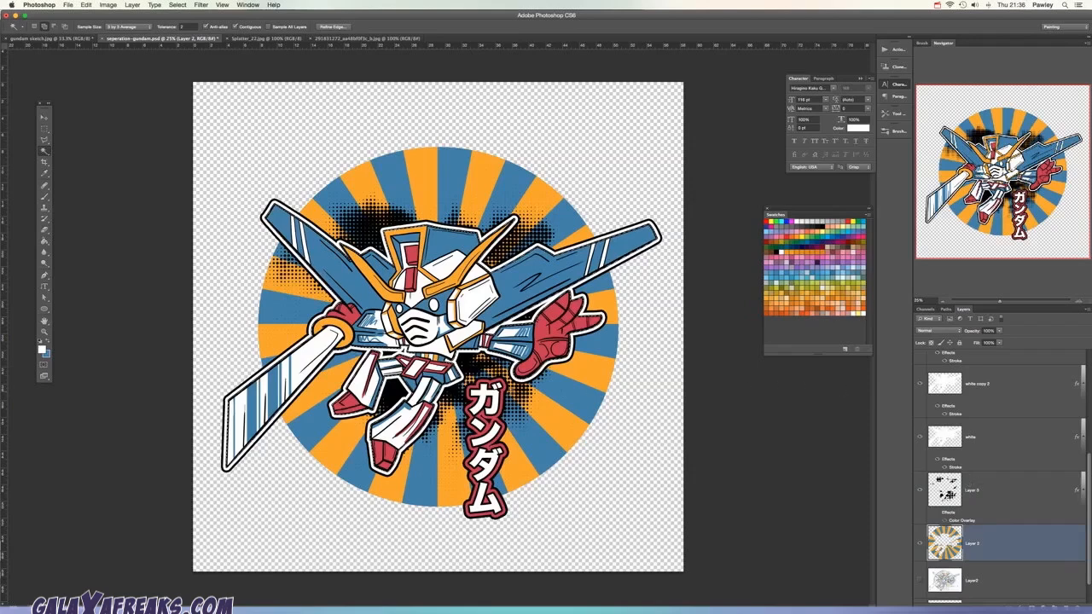
Step: Move the sunburst layer aside to inspect the robot-shaped cutout, and undo the move
{"action": "key", "text": "v"}
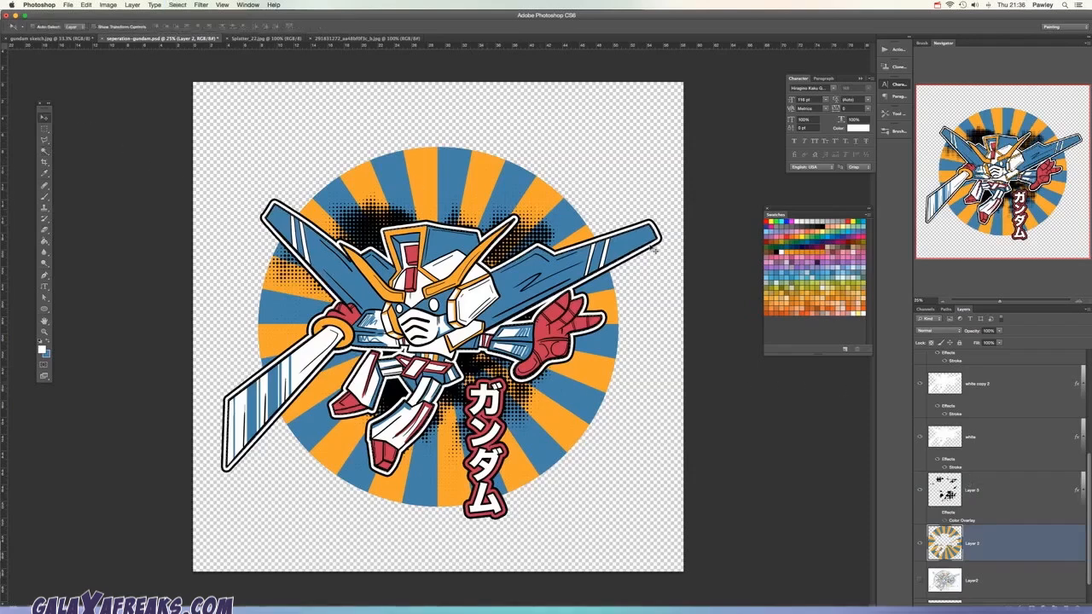
{"action": "left_click_drag", "start_coordinate": [486, 181], "coordinate": [650, 72]}
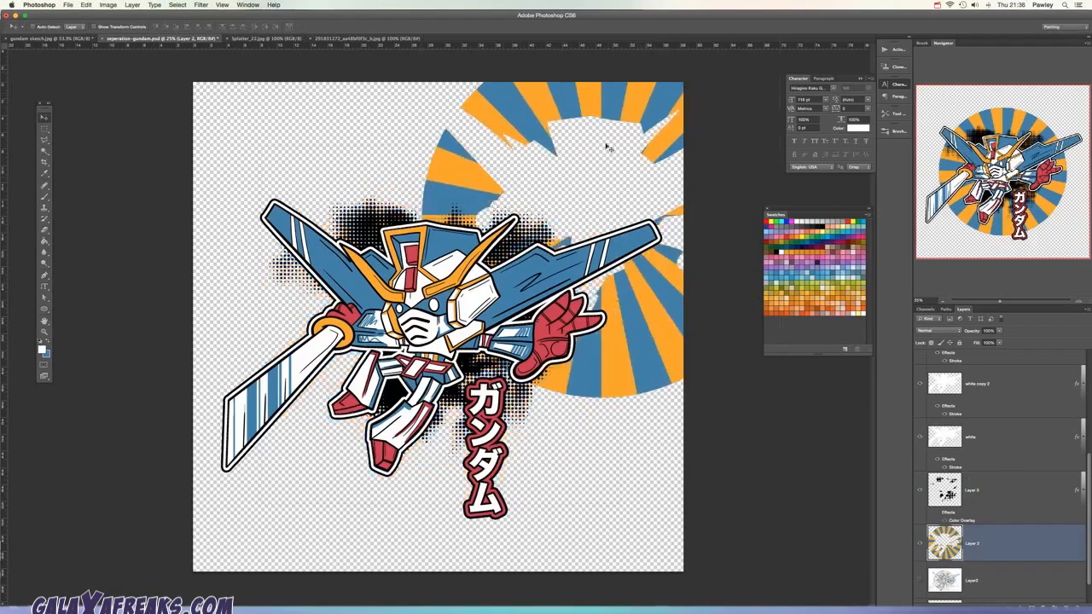
{"action": "key", "text": "super+z"}
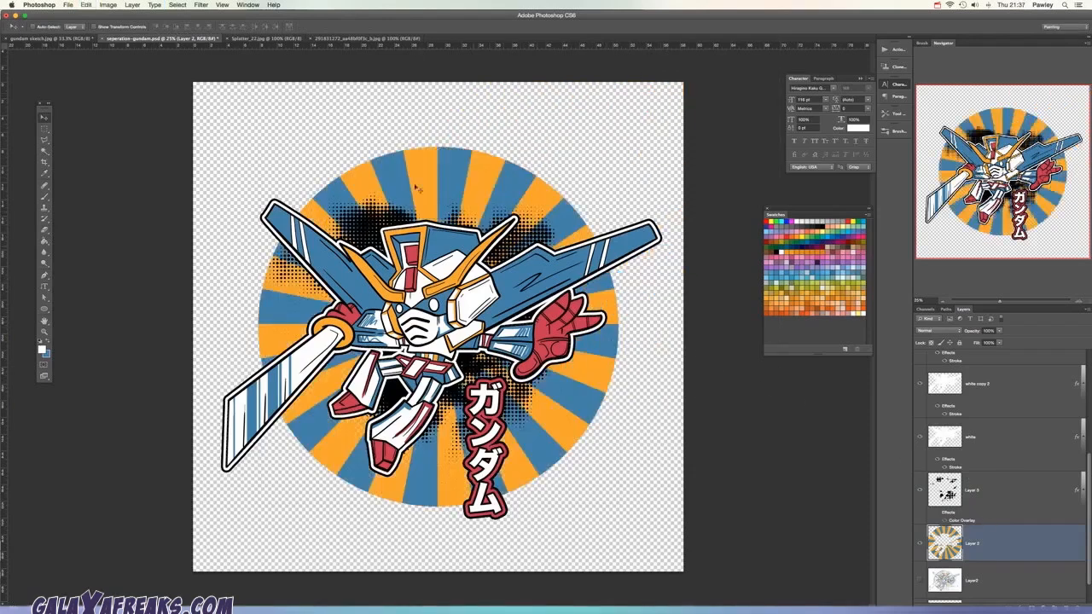
Step: Select the orange areas of the artwork with Color Range, sampling the orange of a sunburst ray
{"action": "left_click", "coordinate": [178, 6]}
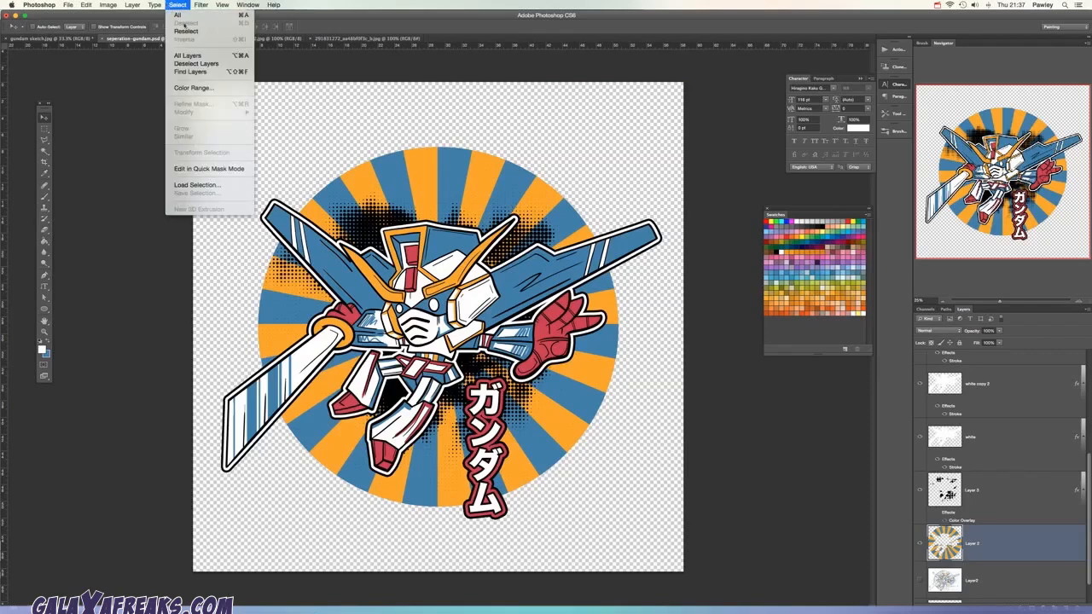
{"action": "left_click", "coordinate": [195, 88]}
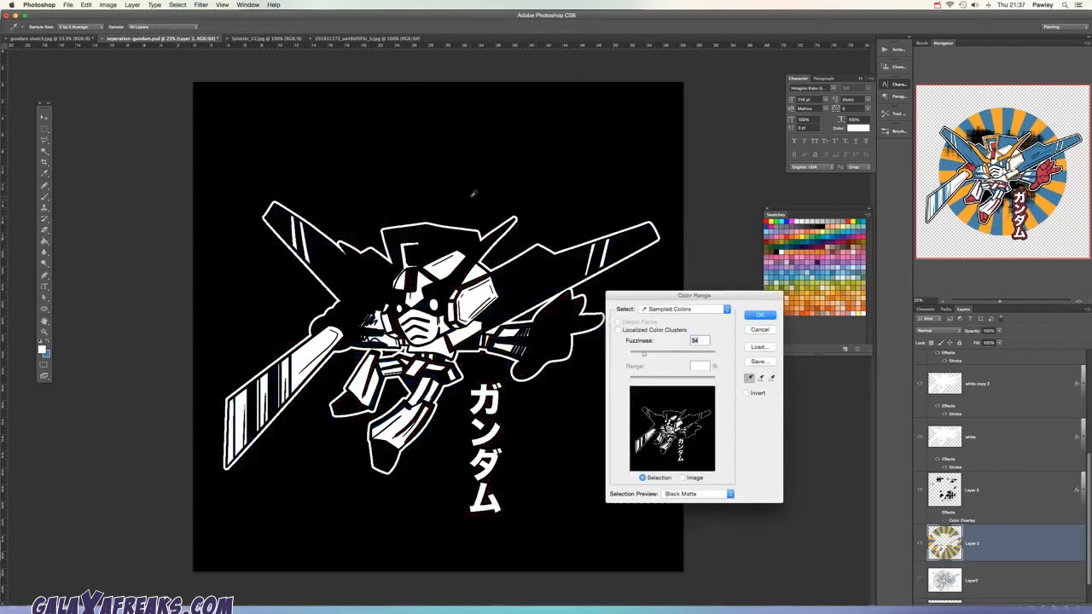
{"action": "left_click", "coordinate": [473, 195]}
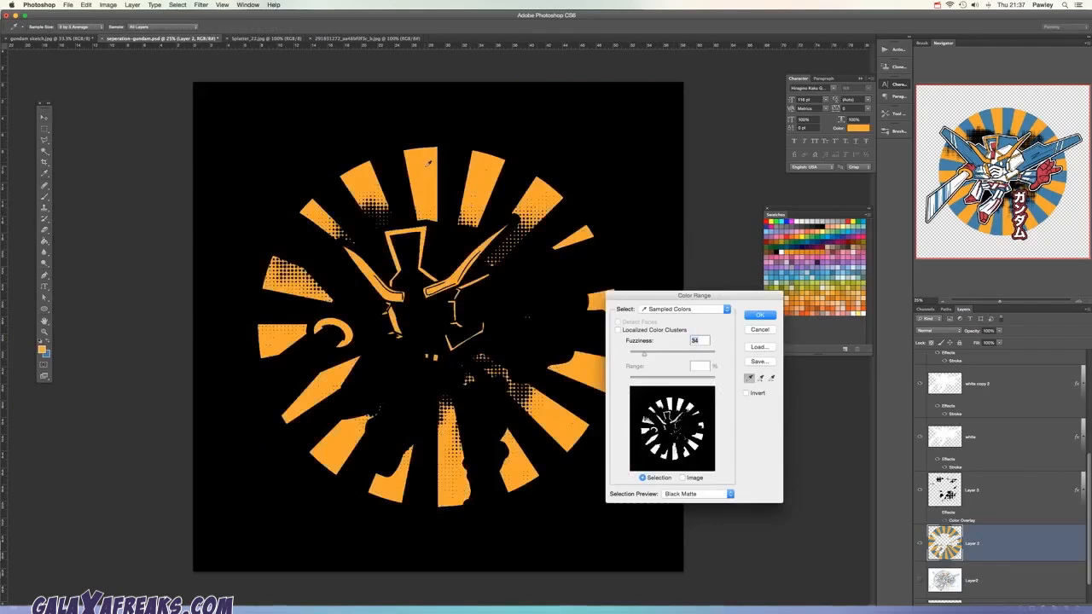
{"action": "left_click", "coordinate": [759, 315]}
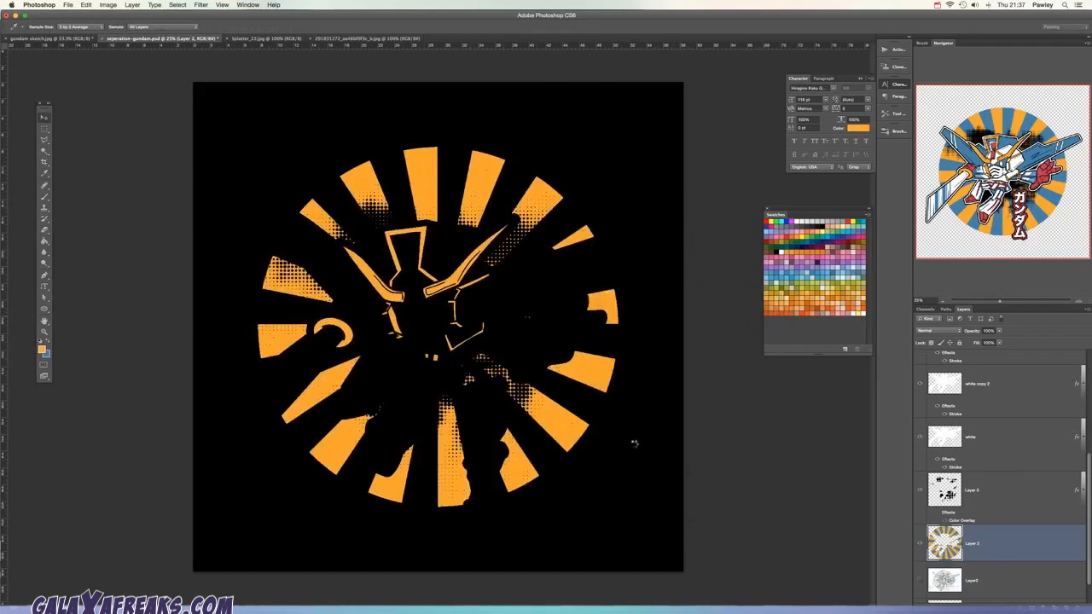
Step: Copy the selected orange rays from Layer 2 onto a new layer above yellow and merge it into the yellow layer
{"action": "key", "text": "v"}
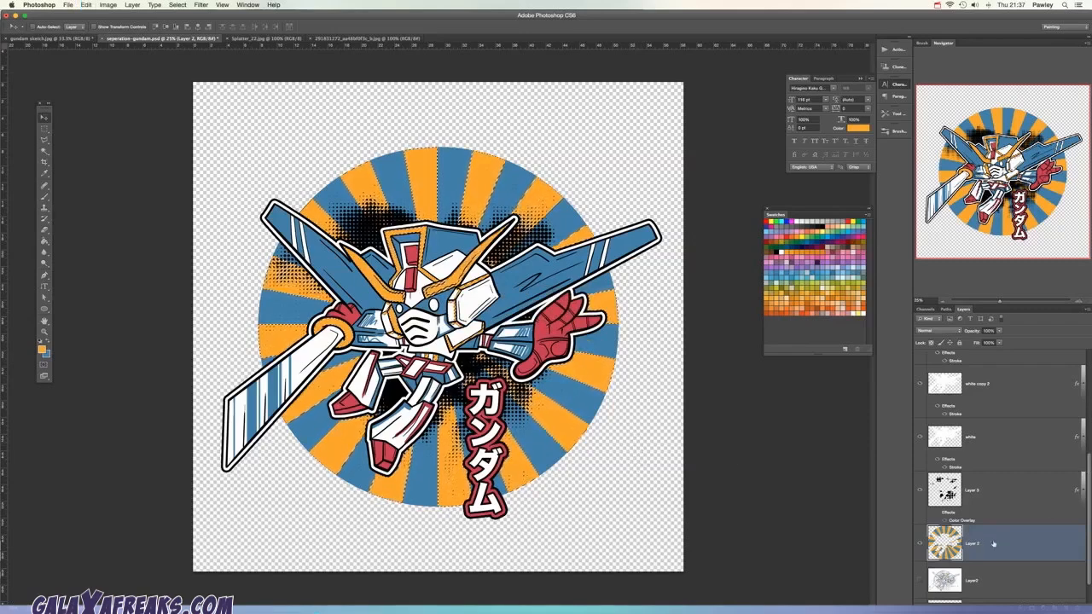
{"action": "scroll", "coordinate": [1032, 479], "scroll_direction": "up", "scroll_amount": 1}
{"action": "scroll", "coordinate": [1006, 478], "scroll_direction": "up", "scroll_amount": 9}
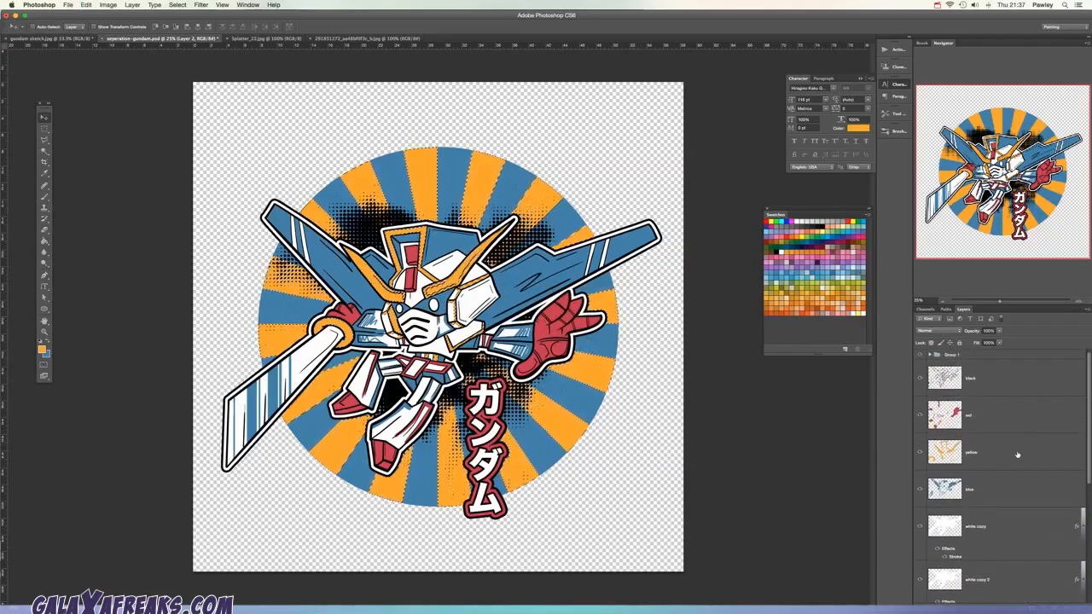
{"action": "left_click", "coordinate": [998, 452]}
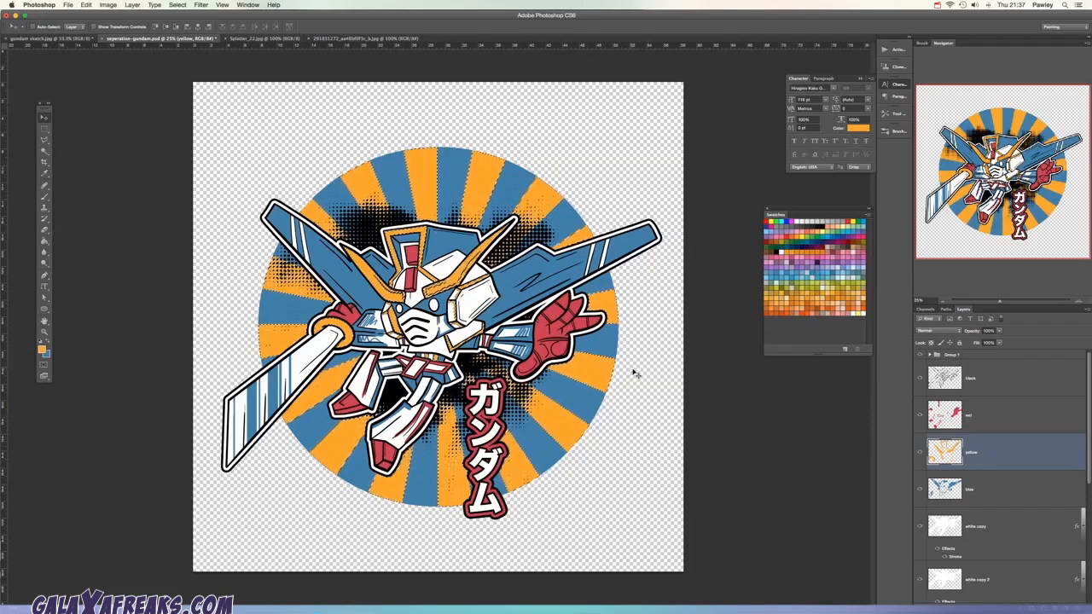
{"action": "key", "text": "super+j"}
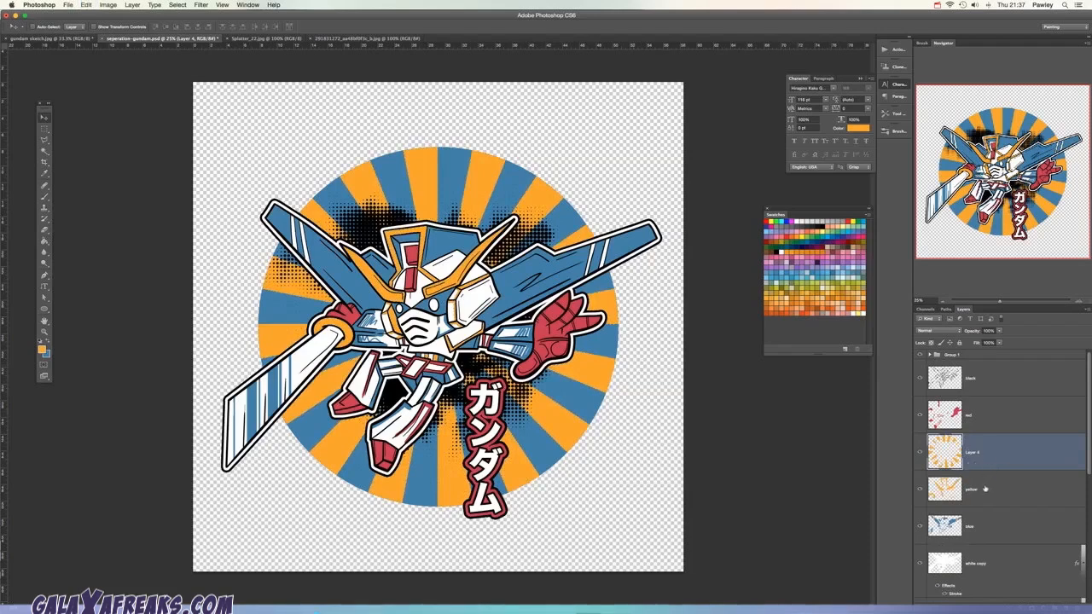
{"action": "key", "text": "super+e"}
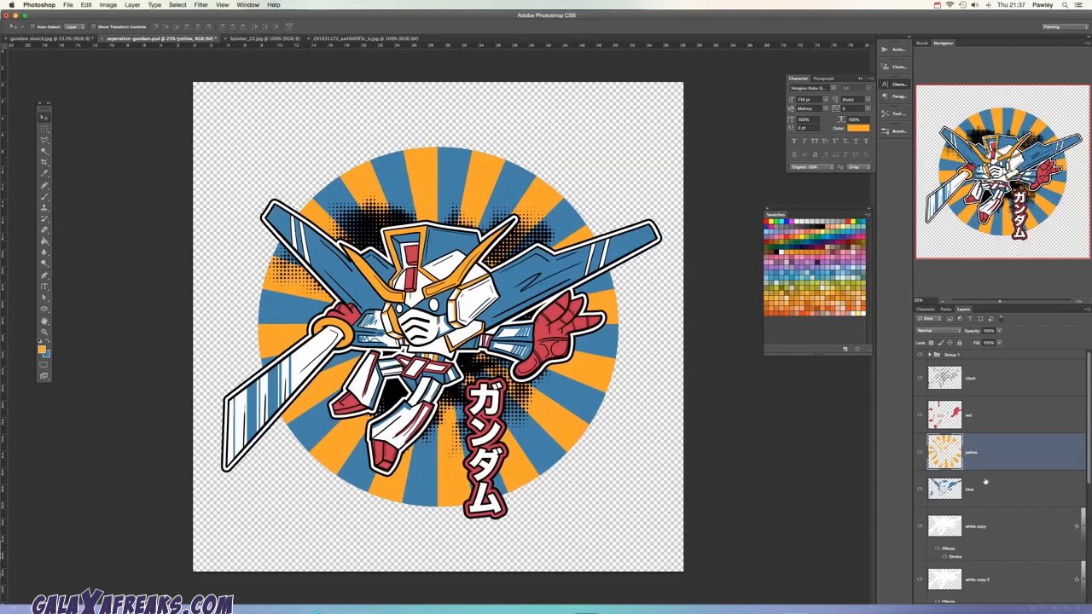
Step: Hide Layer 2 and Layer 3 to examine the orange rays on the yellow layer
{"action": "scroll", "coordinate": [1083, 469], "scroll_direction": "down", "scroll_amount": 3}
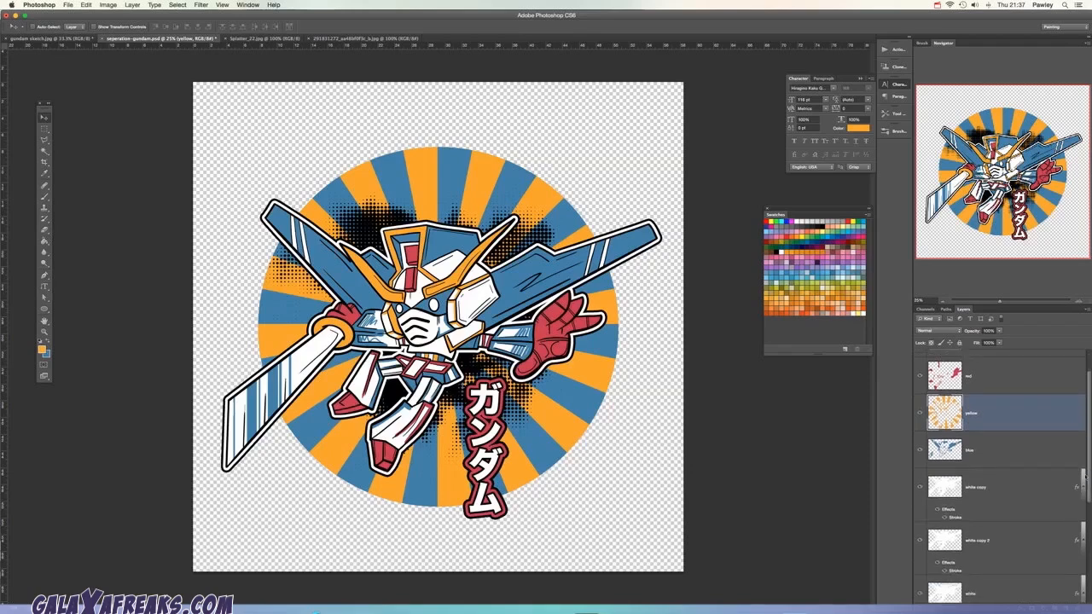
{"action": "scroll", "coordinate": [1082, 477], "scroll_direction": "up", "scroll_amount": 3}
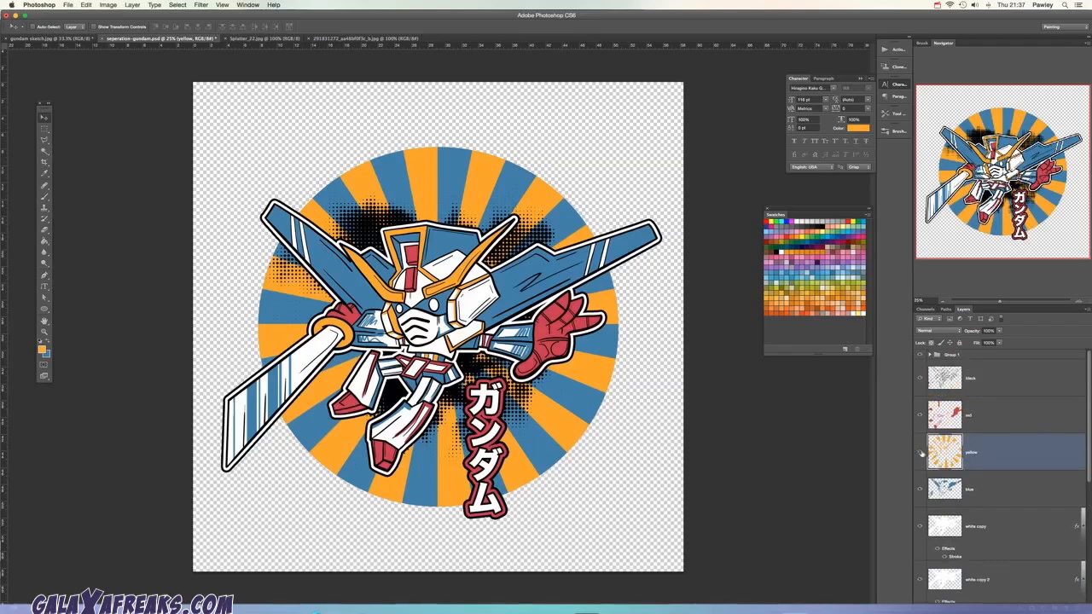
{"action": "scroll", "coordinate": [1087, 473], "scroll_direction": "down", "scroll_amount": 9}
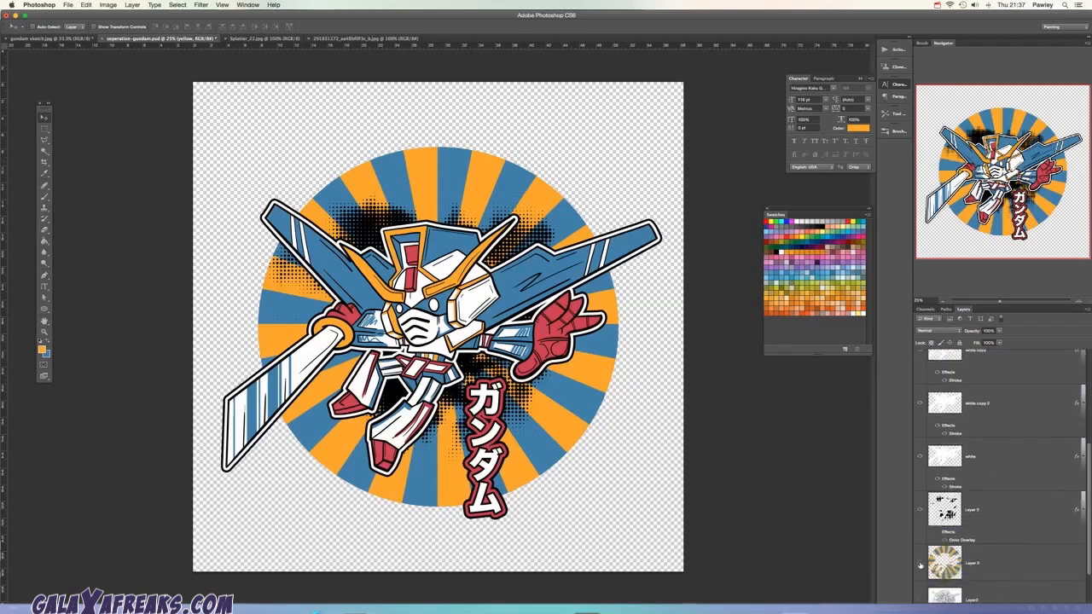
{"action": "left_click", "coordinate": [919, 563]}
{"action": "left_click", "coordinate": [919, 510]}
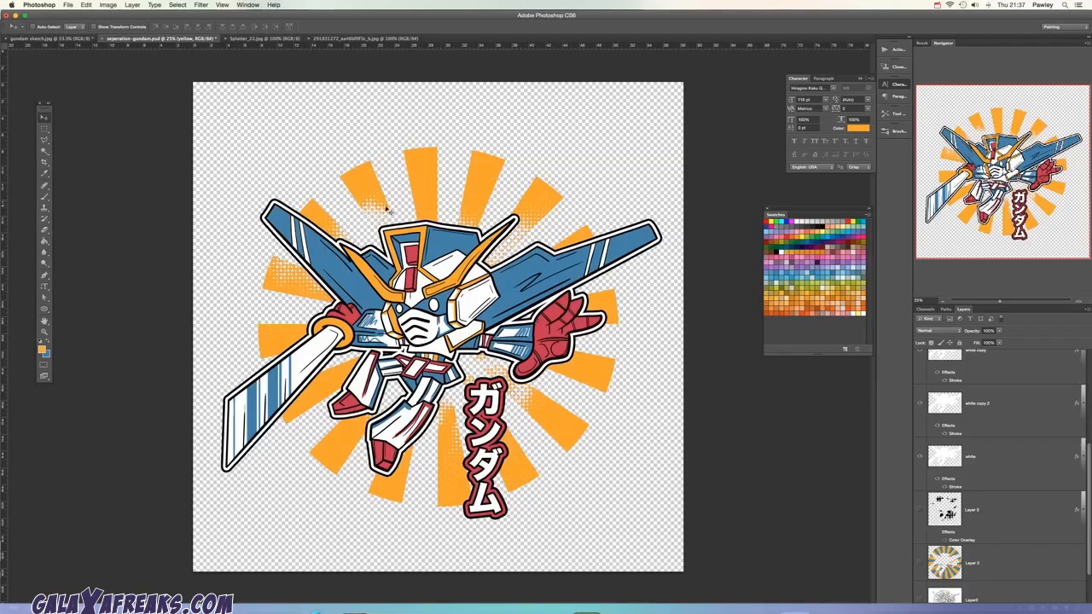
Step: Undo the merge into the yellow layer, the pasted orange rays and the orange Color Range selection
{"action": "key", "text": "alt+super+z"}
{"action": "key", "text": "alt+super+z"}
{"action": "key", "text": "alt+super+z"}
{"action": "key", "text": "alt+super+z"}
{"action": "key", "text": "alt+super+z"}
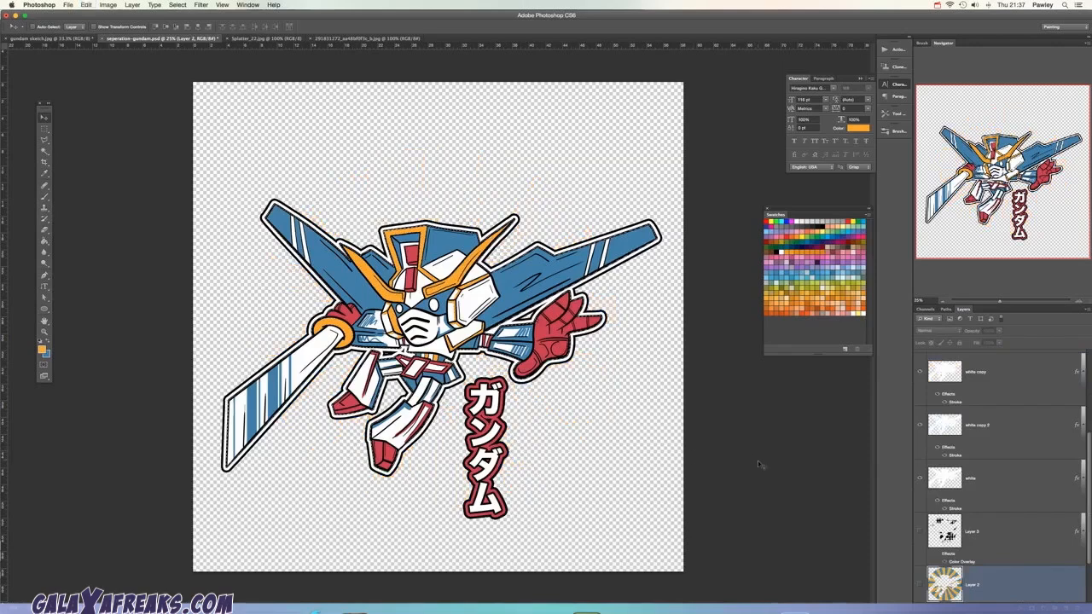
Step: Undo the earlier deletions from Layer 2 and Layer 3 so both the sunburst and the halftone are whole again
{"action": "key", "text": "shift+super+z"}
{"action": "key", "text": "shift+super+z"}
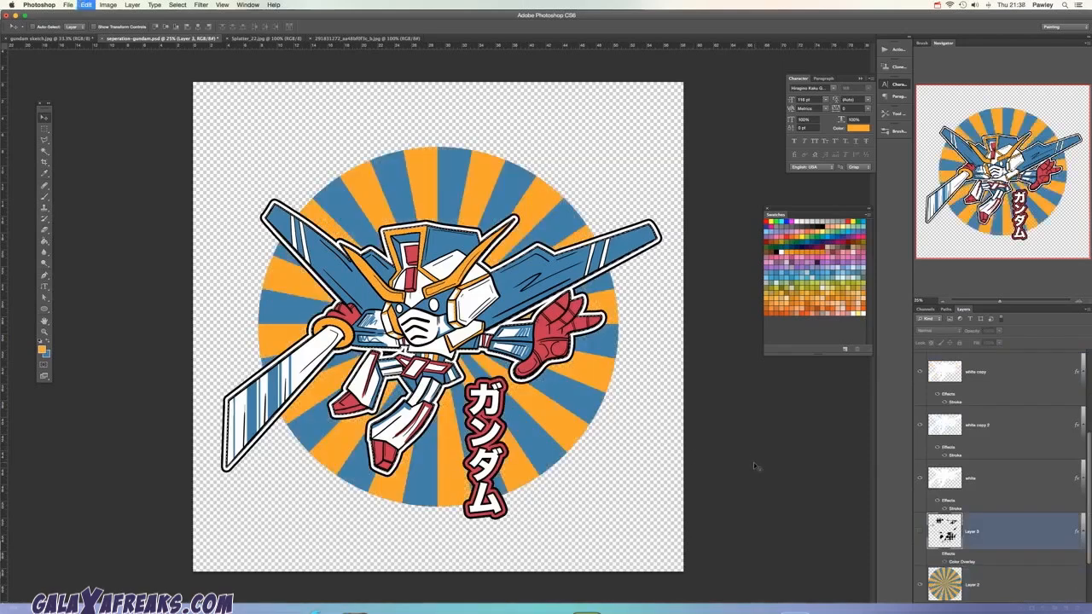
{"action": "key", "text": "shift+super+z"}
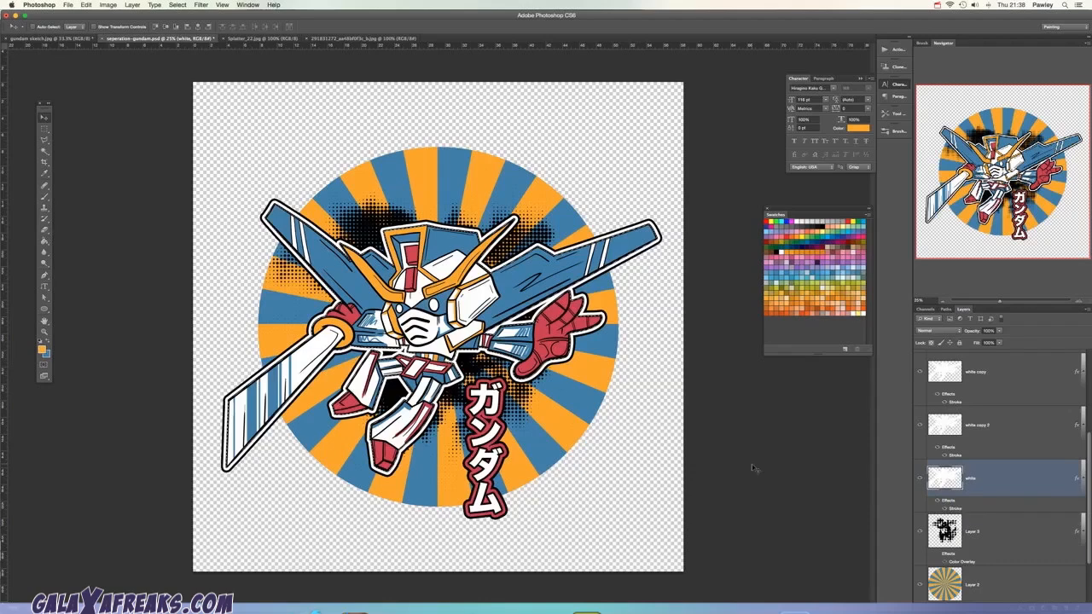
{"action": "left_click", "coordinate": [919, 531]}
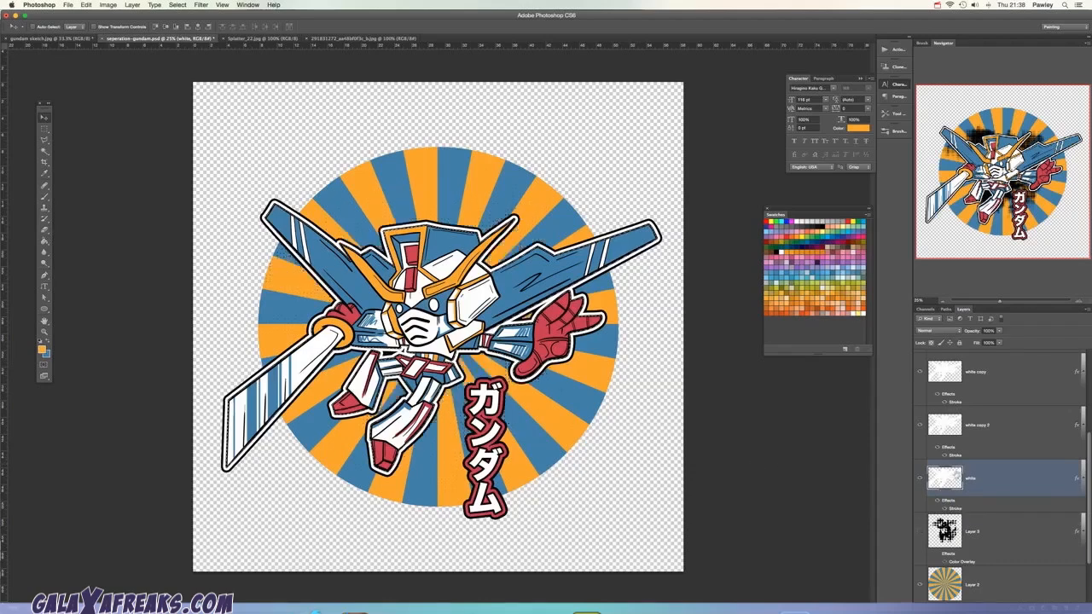
{"action": "key", "text": "super+z"}
Step: Delete the selected character and lettering area from Layer 3 and from Layer 2, and clear the selection
{"action": "left_click", "coordinate": [978, 538]}
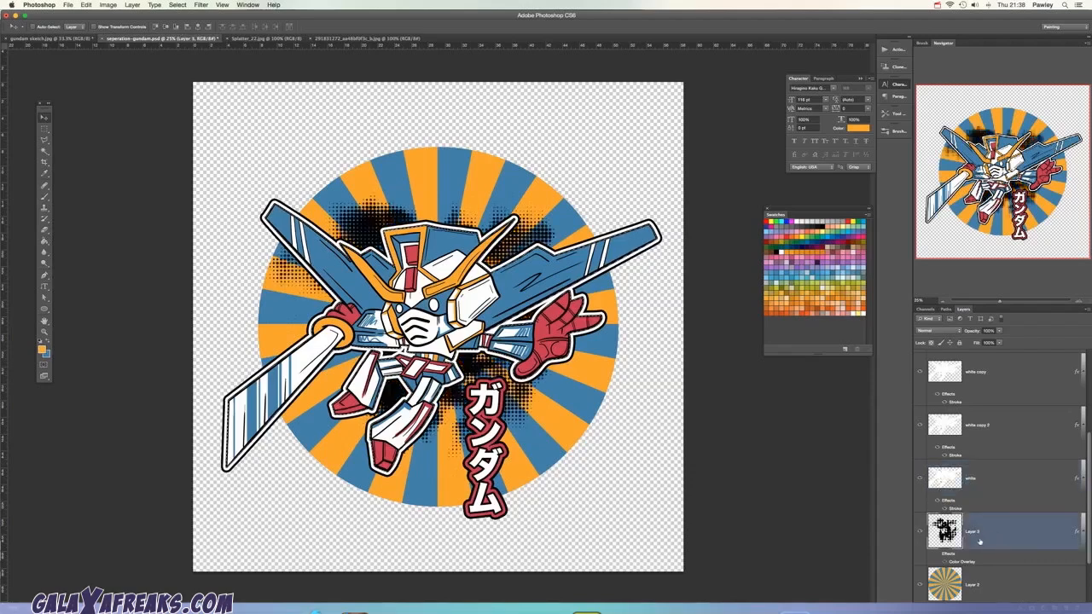
{"action": "left_click", "coordinate": [1023, 579]}
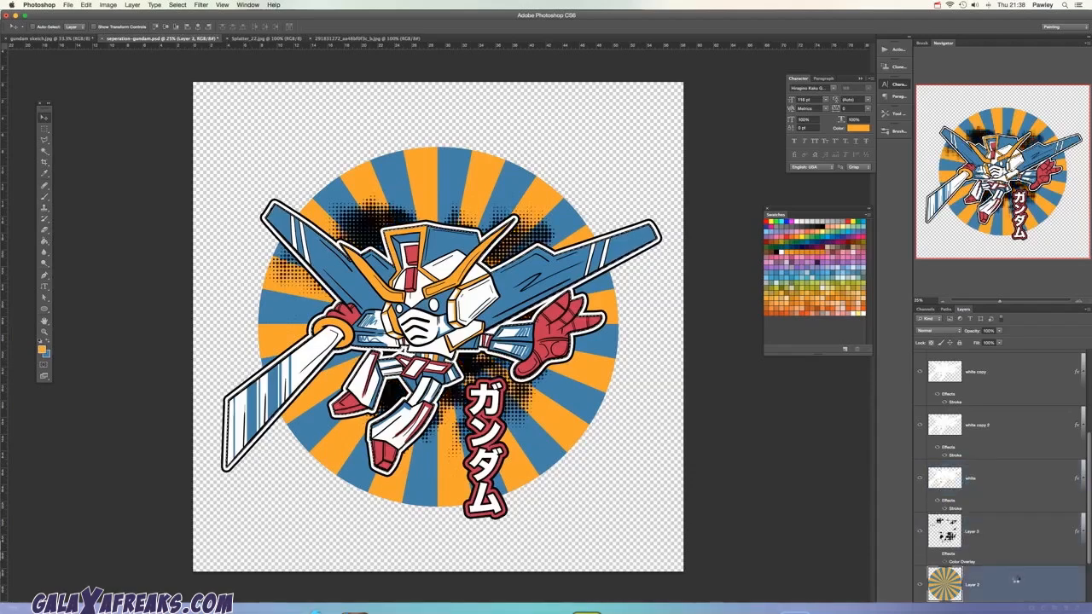
{"action": "left_click", "coordinate": [990, 492]}
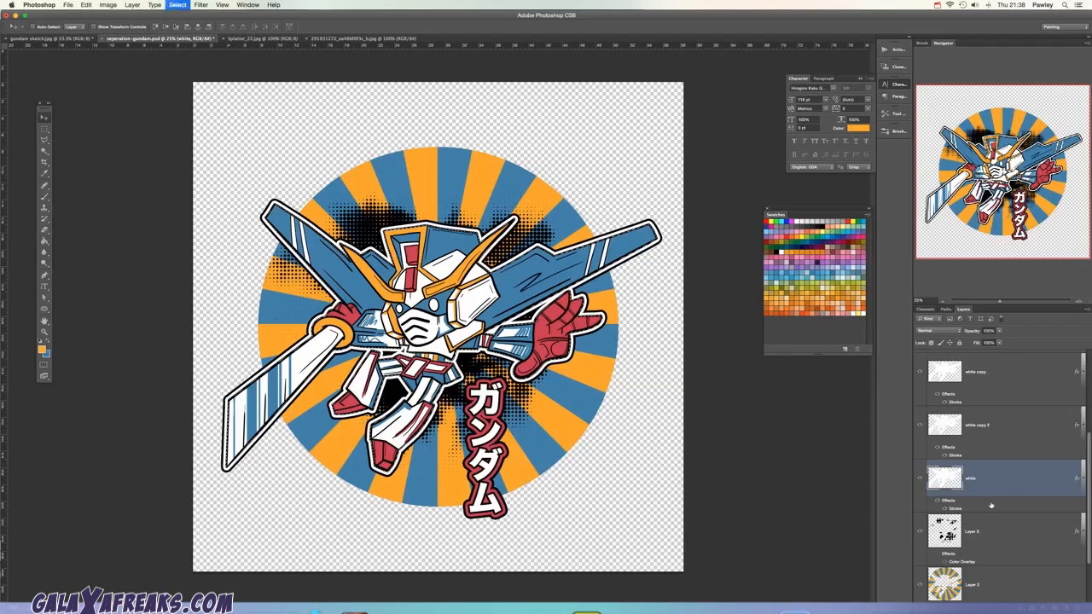
Step: Hide Layer 3 and select the orange areas on Layer 2 with Color Range at fuzziness 34, sampling a sunburst ray
{"action": "left_click", "coordinate": [921, 532]}
{"action": "left_click", "coordinate": [1006, 585]}
{"action": "left_click", "coordinate": [177, 5]}
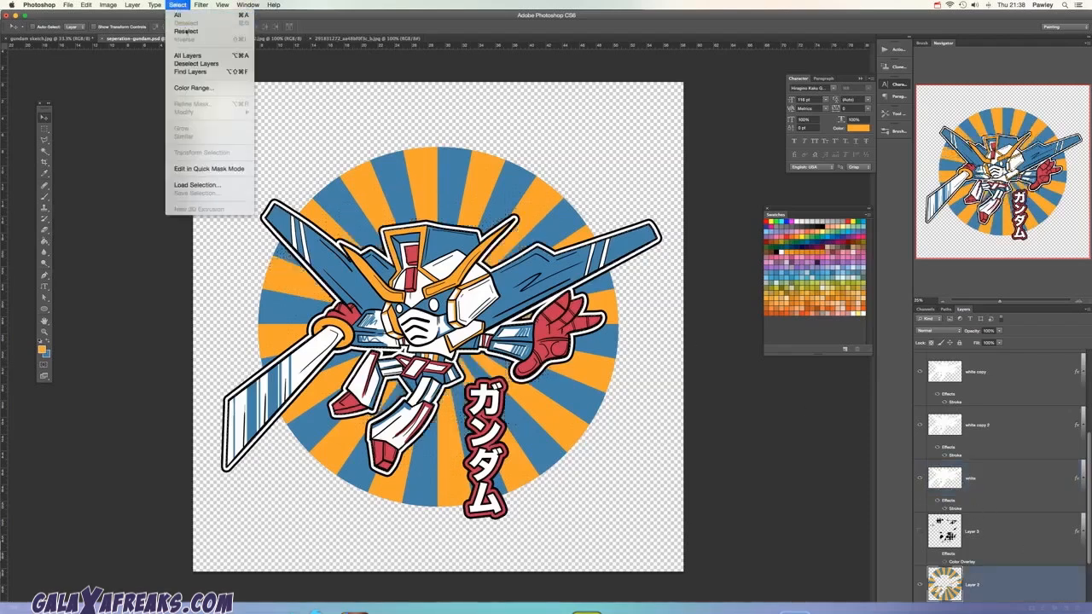
{"action": "left_click", "coordinate": [192, 87]}
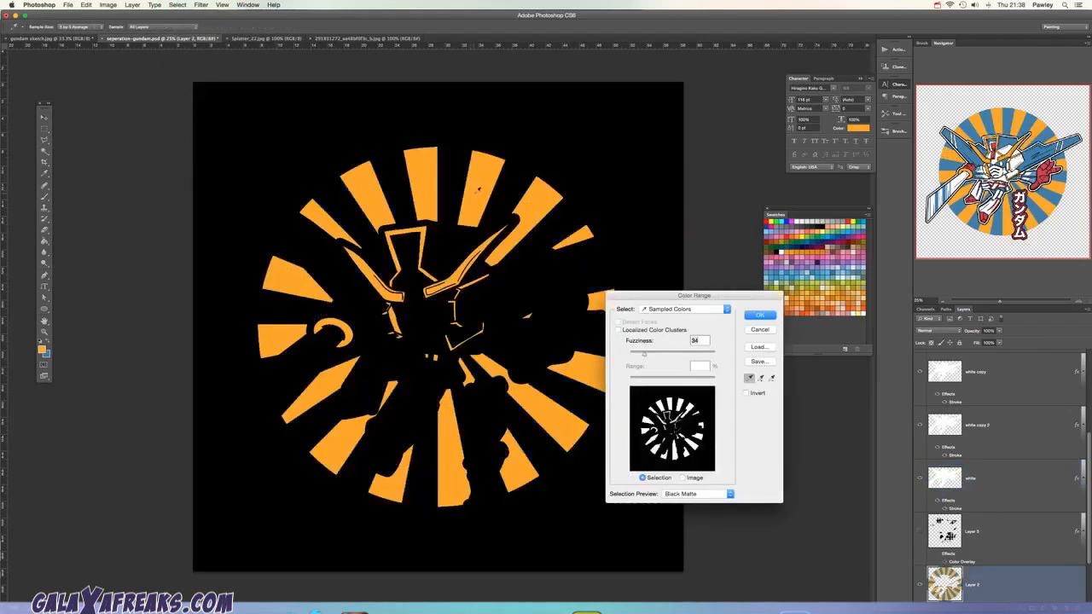
{"action": "key", "text": "Return"}
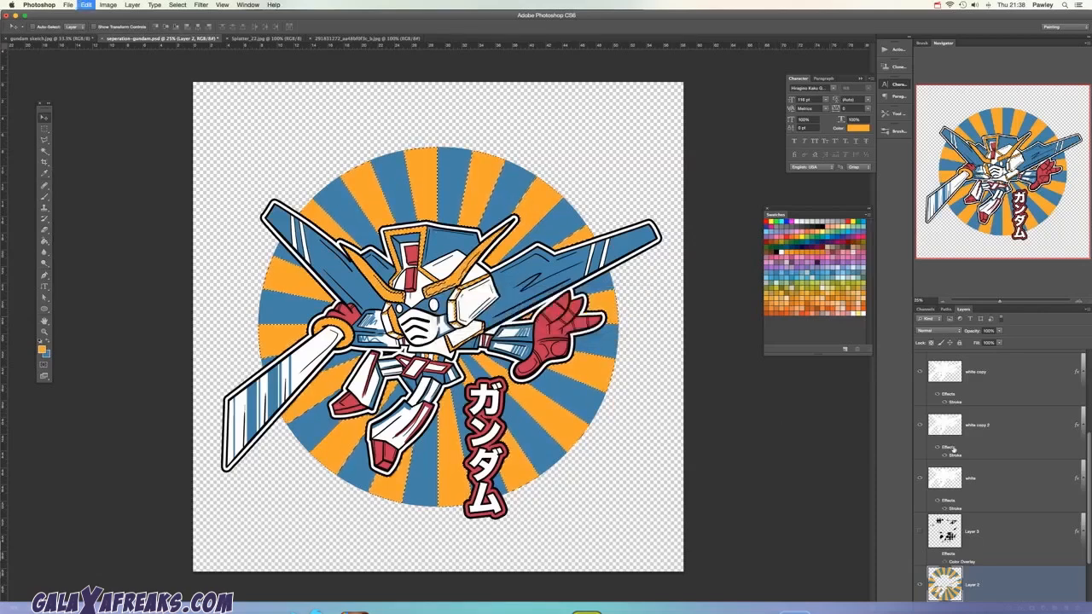
Step: Copy the selected orange rays from Layer 2 onto a new layer above yellow and merge it into yellow
{"action": "scroll", "coordinate": [1002, 478], "scroll_direction": "up", "scroll_amount": 5}
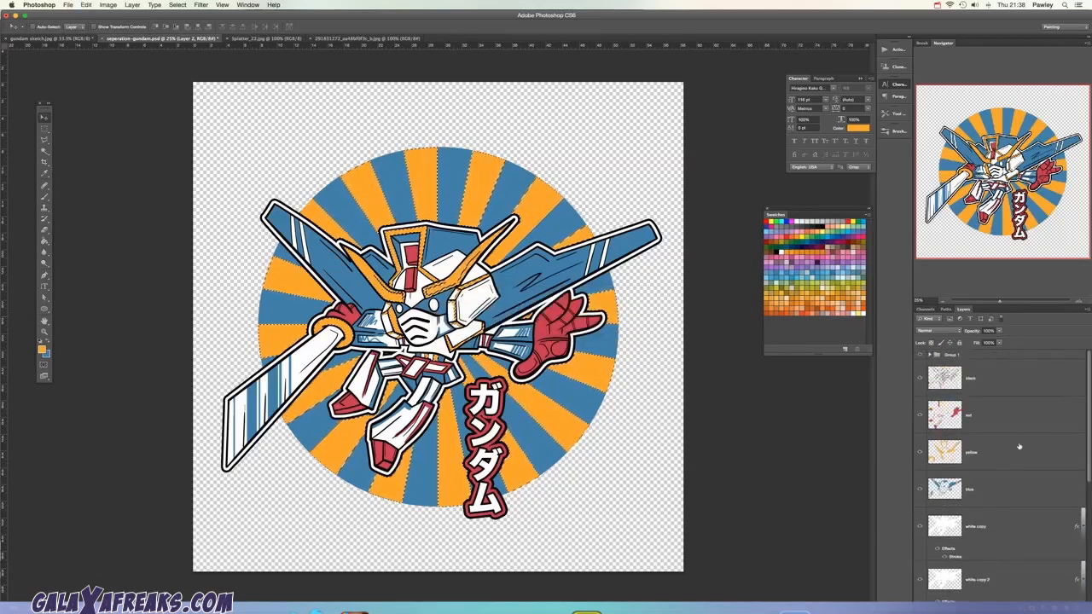
{"action": "left_click", "coordinate": [1026, 446]}
{"action": "key", "text": "super+c"}
{"action": "key", "text": "super+v"}
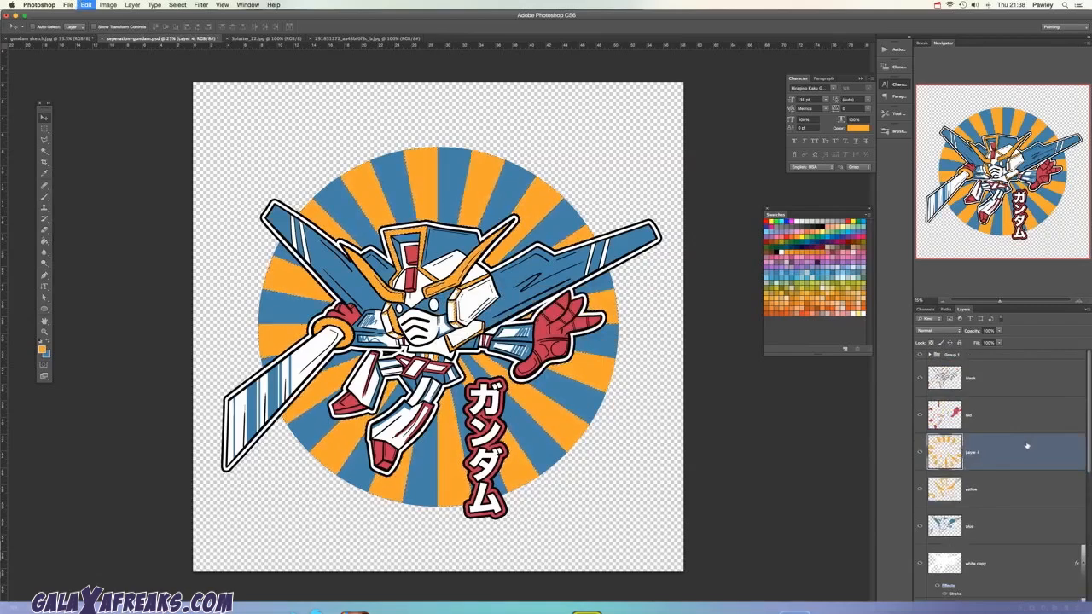
{"action": "key", "text": "super+e"}
Step: Check the halftone of Layer 3, hide it again, and select Layer 2's blue areas with Color Range at fuzziness 34
{"action": "left_click_drag", "start_coordinate": [1087, 461], "coordinate": [1087, 553]}
{"action": "left_click", "coordinate": [920, 509]}
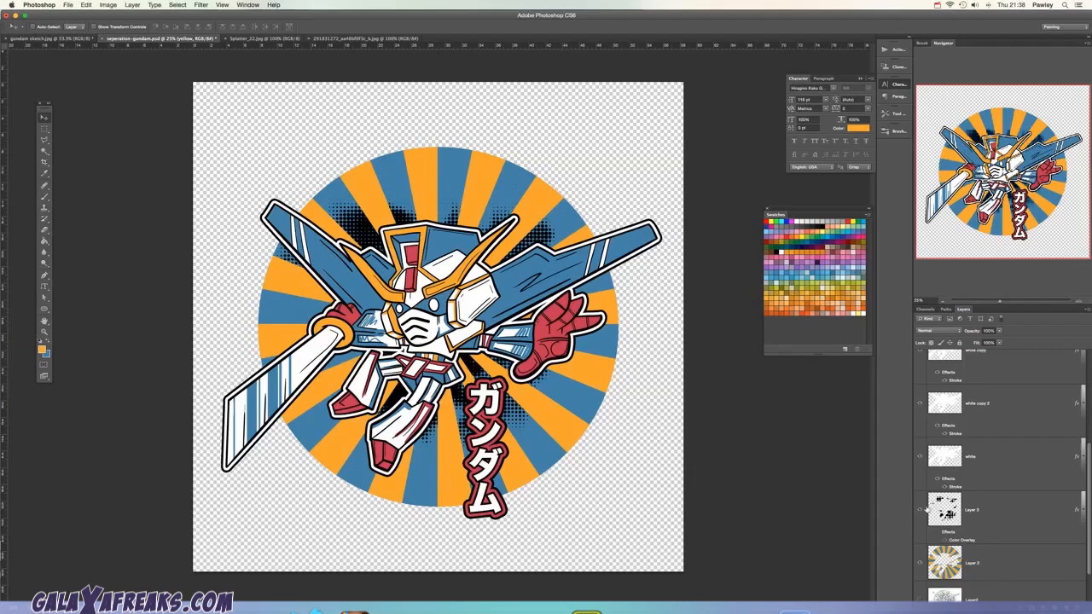
{"action": "left_click", "coordinate": [921, 509]}
{"action": "left_click", "coordinate": [972, 563]}
{"action": "left_click", "coordinate": [177, 5]}
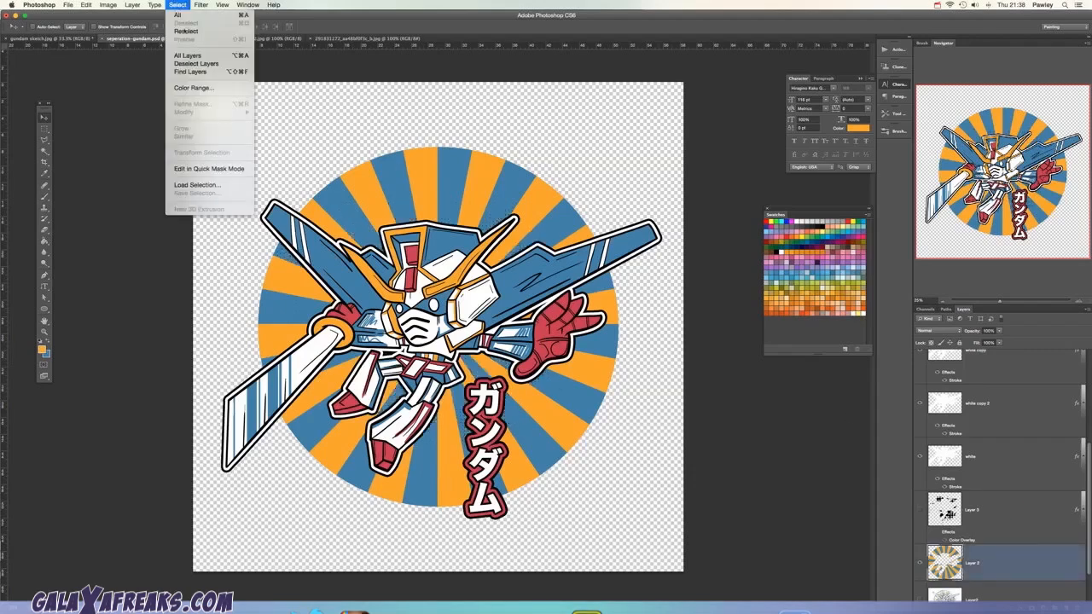
{"action": "left_click", "coordinate": [188, 89]}
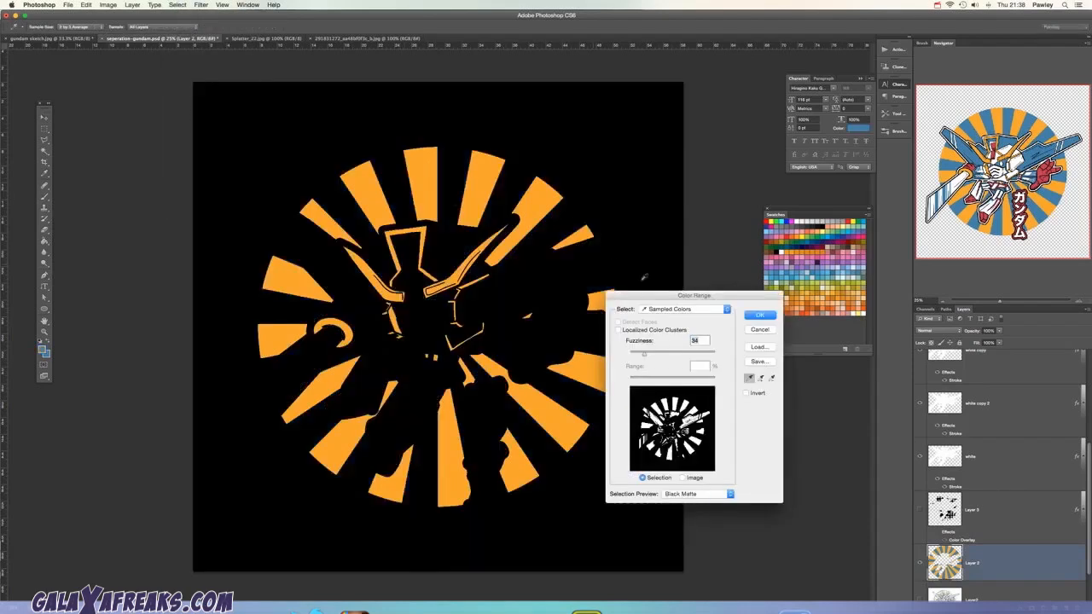
{"action": "left_click", "coordinate": [650, 275]}
{"action": "left_click", "coordinate": [758, 316]}
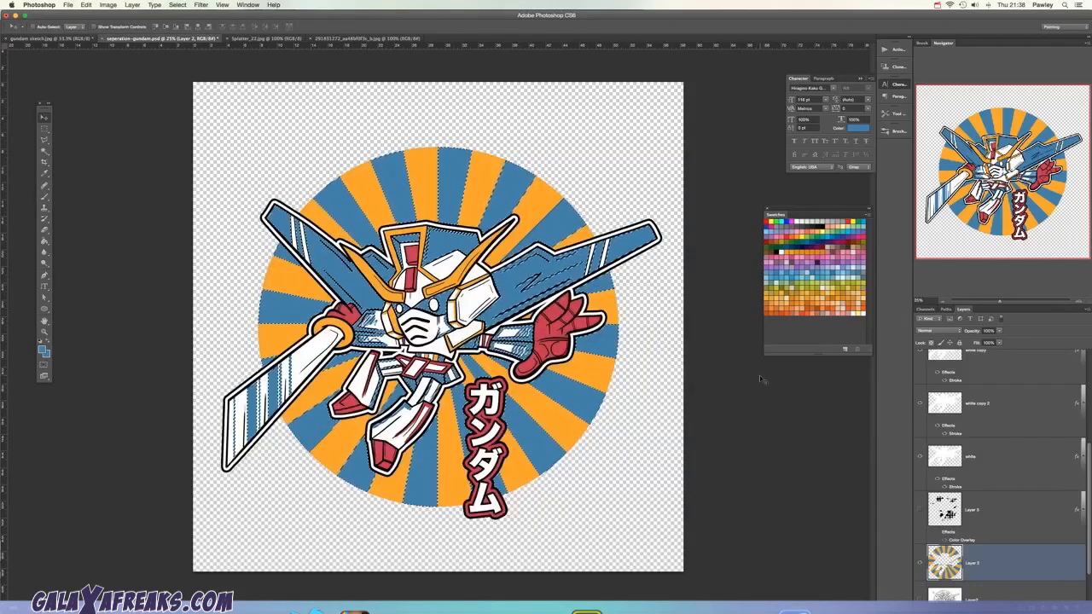
Step: Copy the selected blue rays from Layer 2 onto a separate new layer directly above the blue layer
{"action": "key", "text": "super+c"}
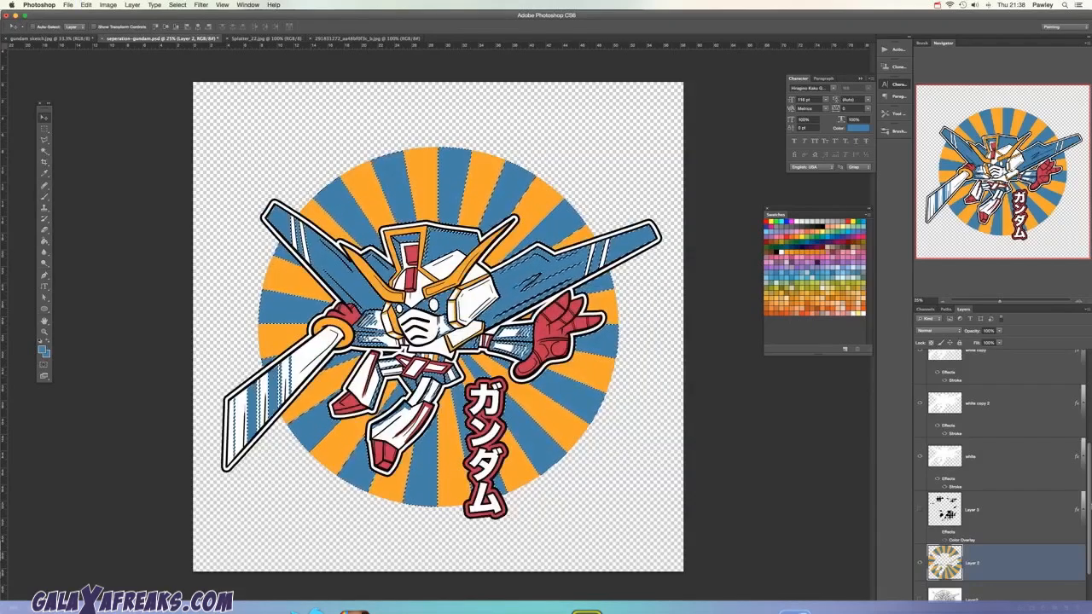
{"action": "scroll", "coordinate": [925, 400], "scroll_direction": "up", "scroll_amount": 2}
{"action": "scroll", "coordinate": [925, 400], "scroll_direction": "up", "scroll_amount": 4}
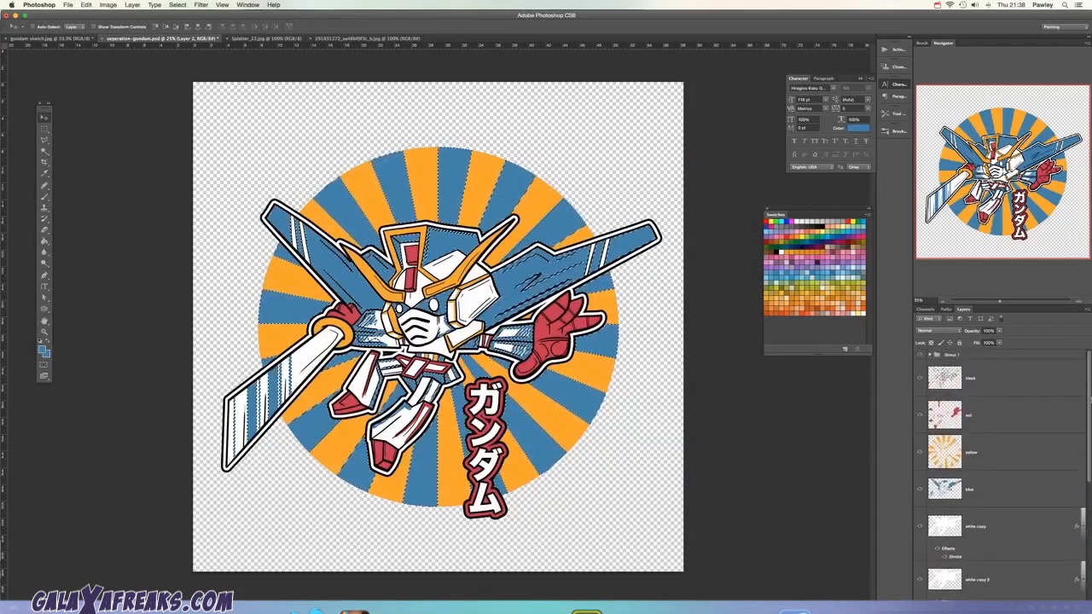
{"action": "left_click", "coordinate": [923, 486]}
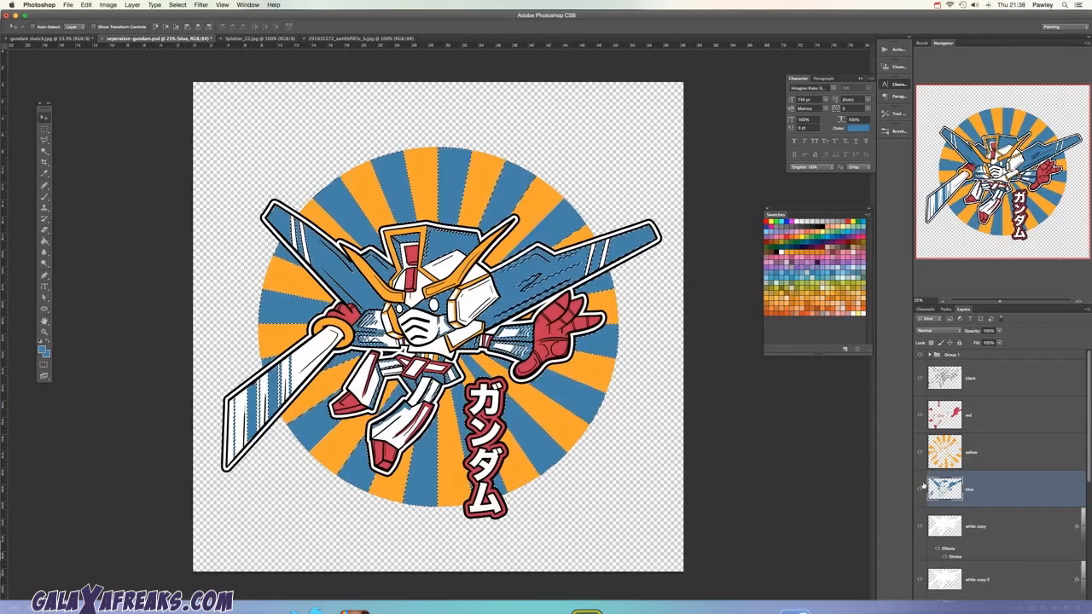
{"action": "key", "text": "super+c"}
{"action": "key", "text": "super+v"}
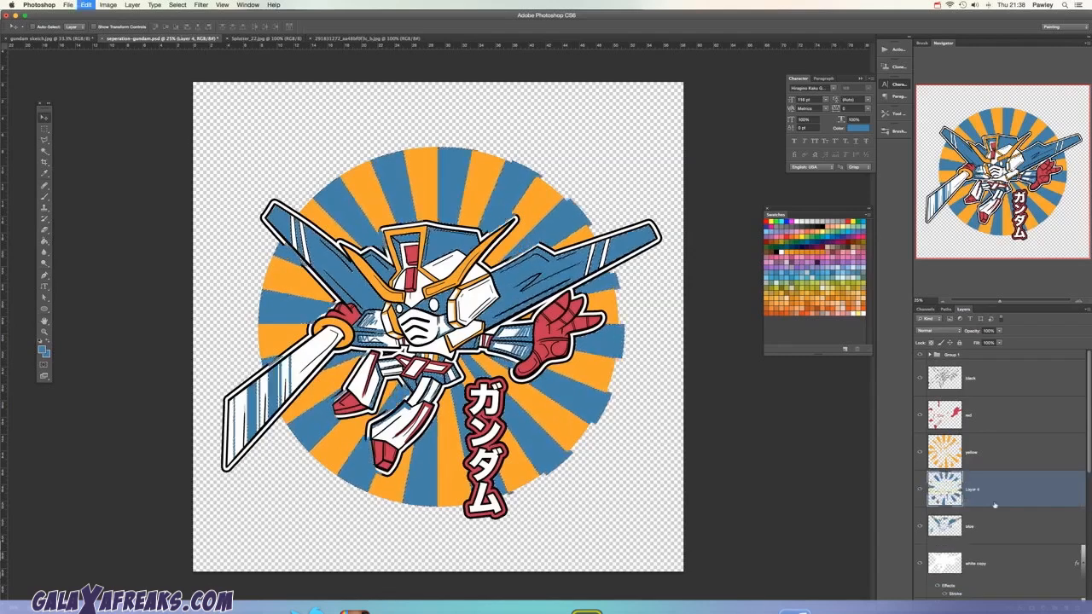
{"action": "key", "text": "super+e"}
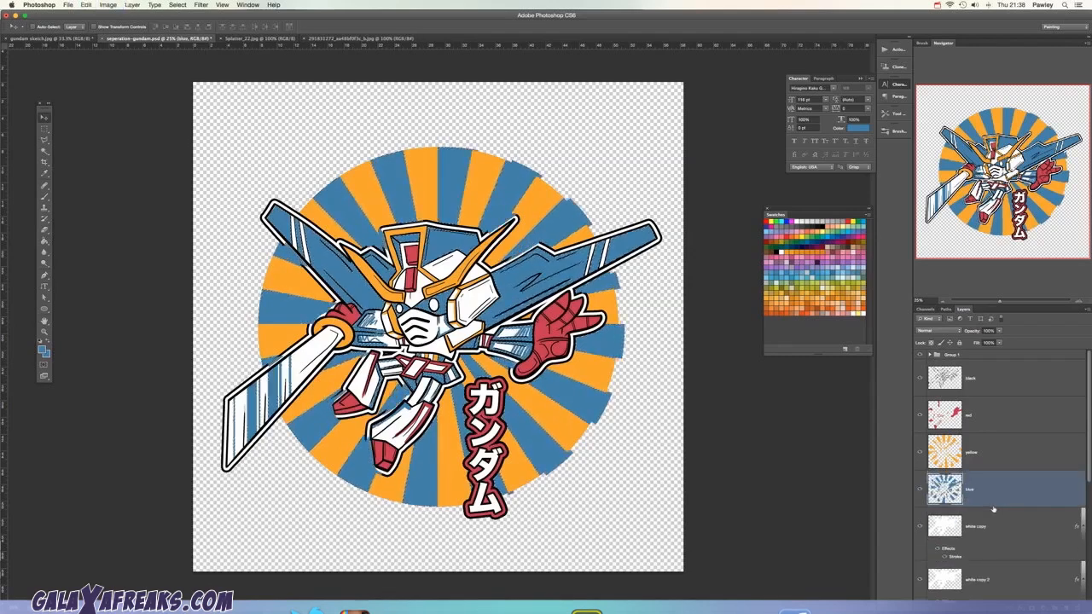
{"action": "key", "text": "super+x"}
{"action": "key", "text": "super+v"}
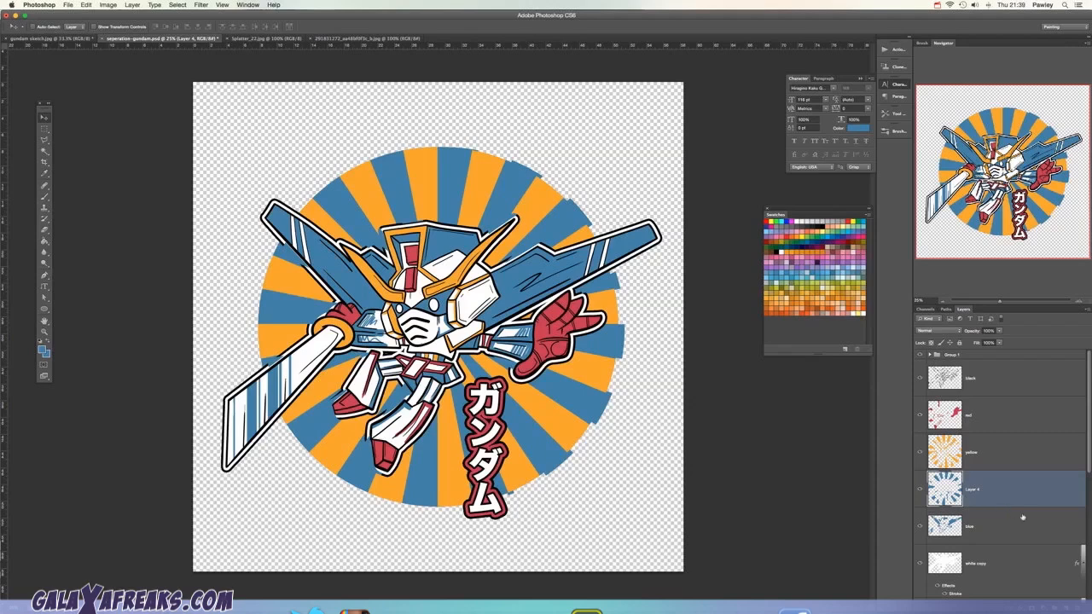
Step: Hide Layer 2 and reposition the pasted blue rays so they fit exactly between the orange rays of the sunburst
{"action": "scroll", "coordinate": [1083, 478], "scroll_direction": "down", "scroll_amount": 10}
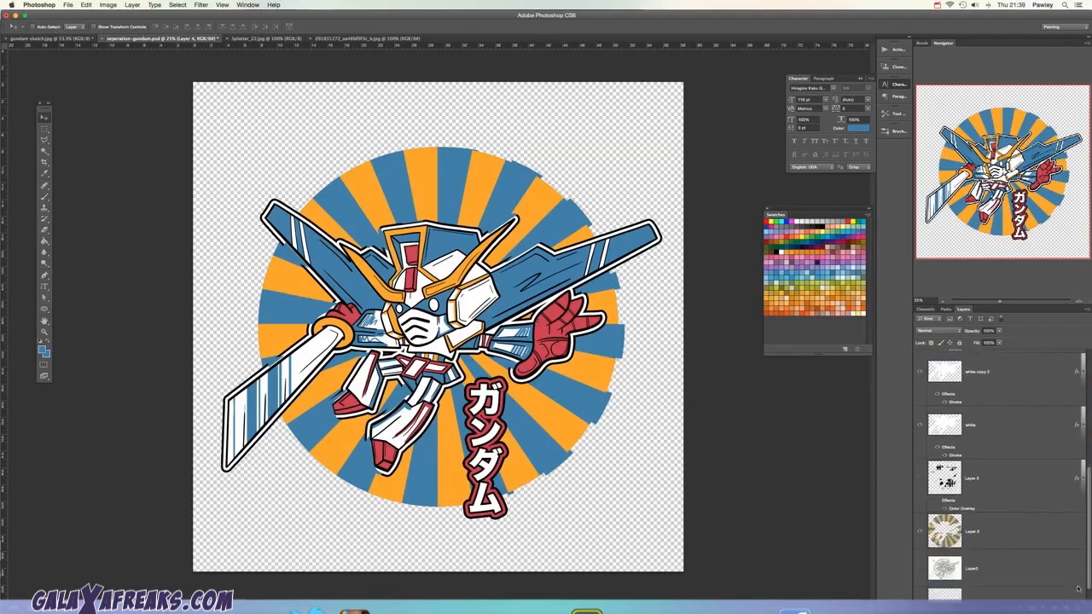
{"action": "left_click", "coordinate": [919, 532]}
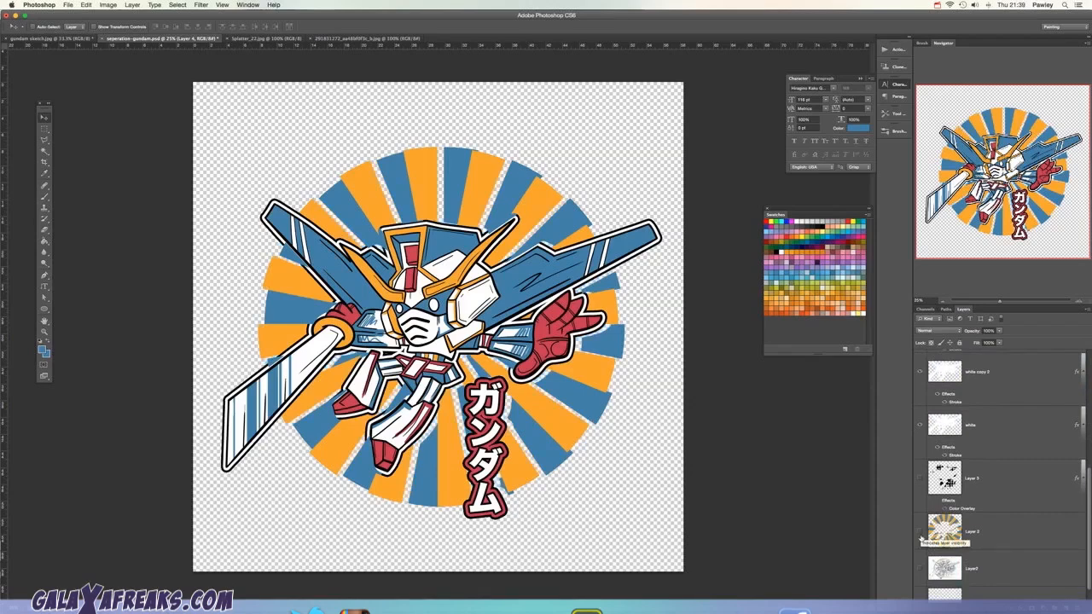
{"action": "scroll", "coordinate": [998, 469], "scroll_direction": "up", "scroll_amount": 6}
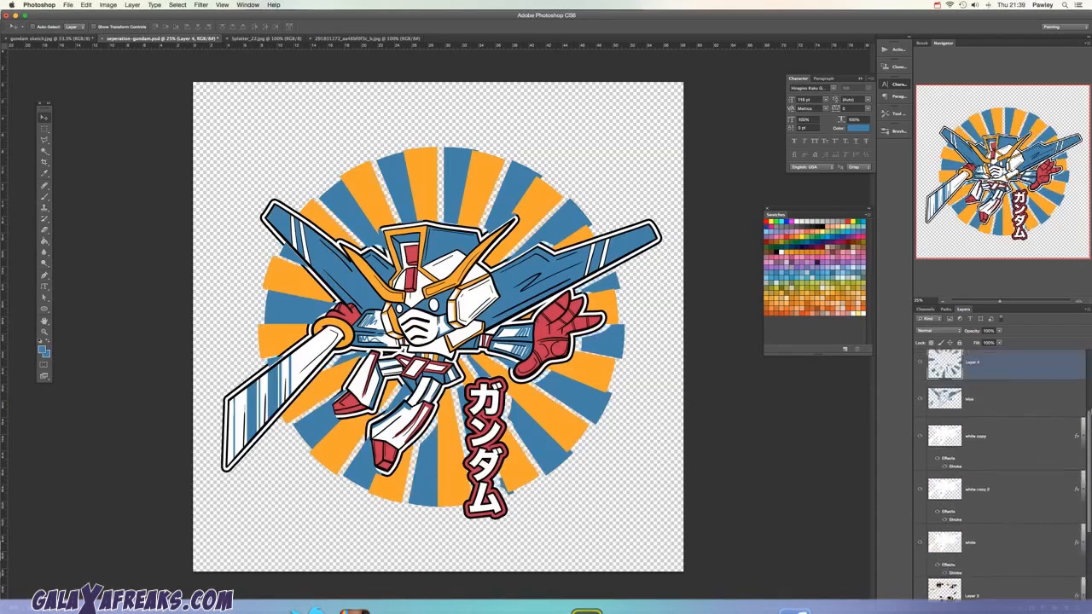
{"action": "mouse_move", "coordinate": [580, 397]}
{"action": "left_mouse_down"}
{"action": "mouse_move", "coordinate": [598, 399]}
{"action": "mouse_move", "coordinate": [577, 388]}
{"action": "left_mouse_up"}
{"action": "key", "text": "Right"}
{"action": "key", "text": "Right"}
{"action": "key", "text": "Right"}
{"action": "key", "text": "Right"}
{"action": "key", "text": "Right"}
{"action": "key", "text": "Right"}
{"action": "key", "text": "Right"}
{"action": "key", "text": "Right"}
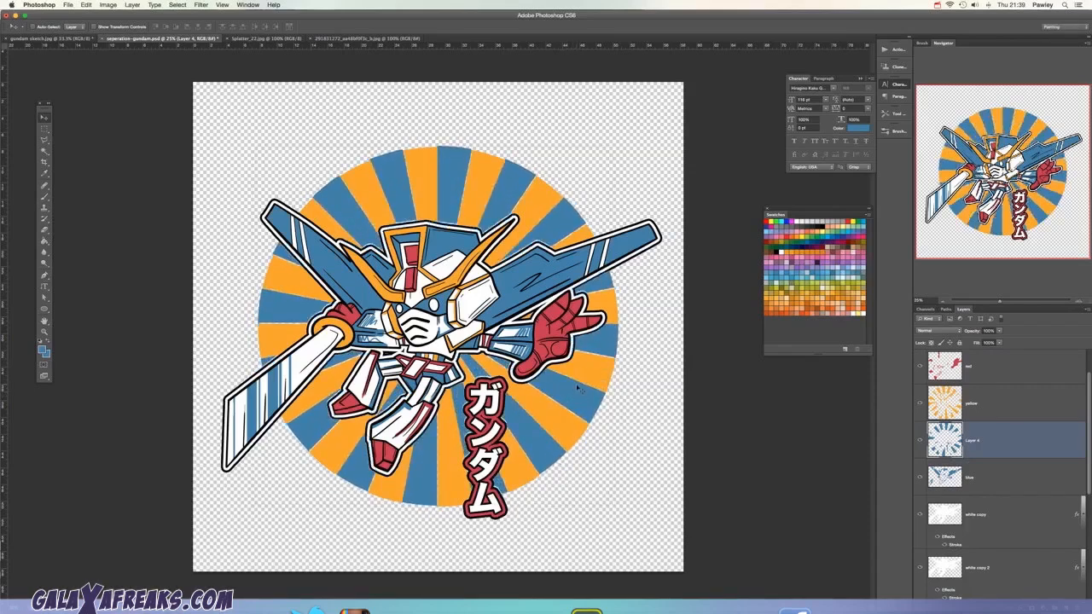
{"action": "key", "text": "Left"}
{"action": "key", "text": "Left"}
{"action": "key", "text": "Left"}
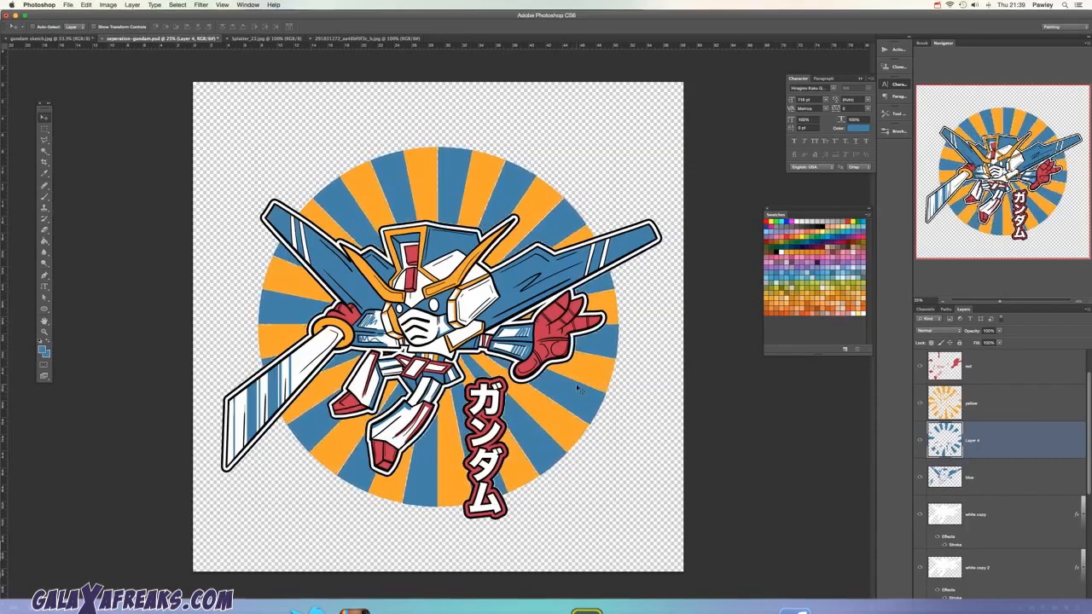
{"action": "key", "text": "Left"}
{"action": "key", "text": "Up"}
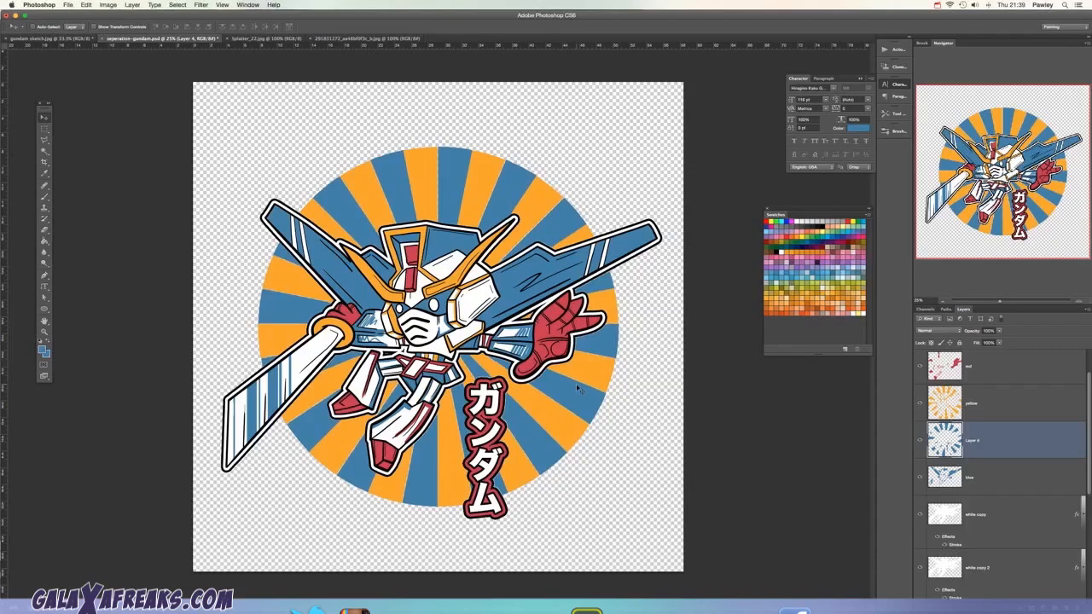
{"action": "key", "text": "Down"}
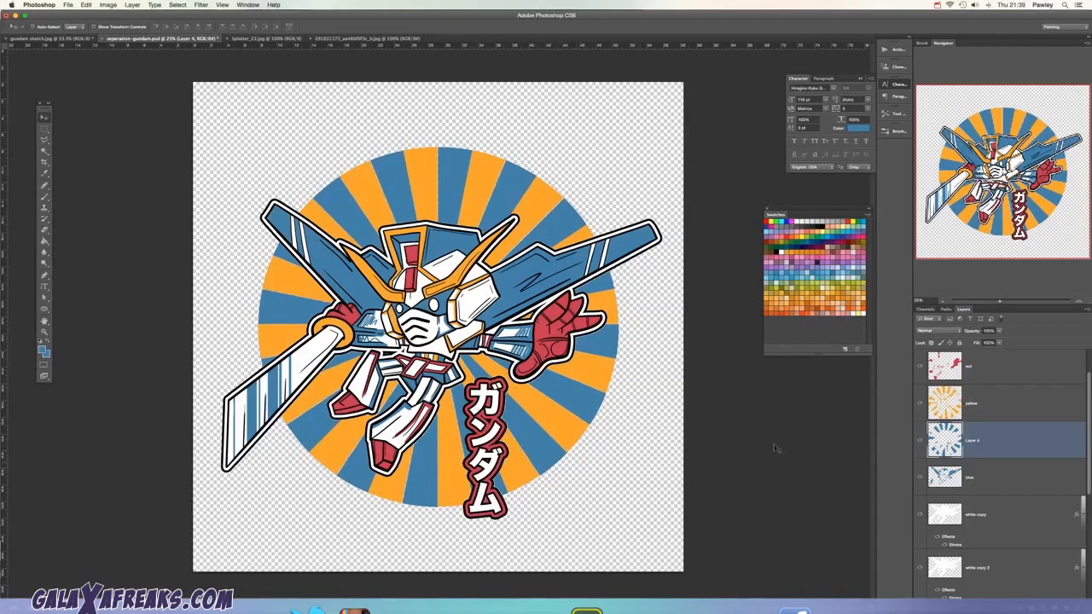
Step: Merge the Japanese lettering group, Group 1, into a single layer
{"action": "scroll", "coordinate": [1023, 444], "scroll_direction": "up", "scroll_amount": 2}
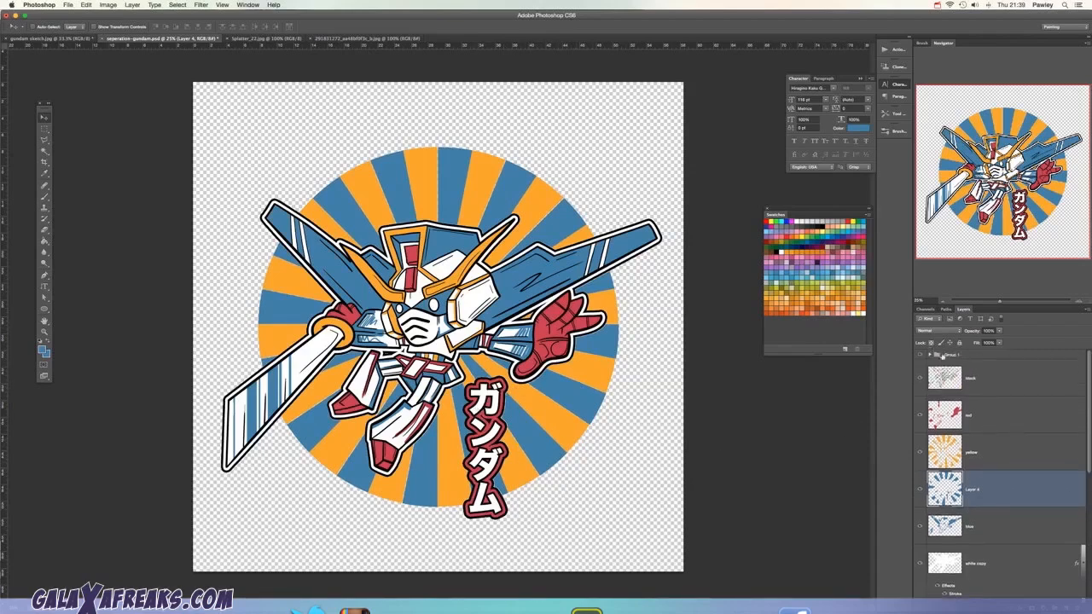
{"action": "left_click", "coordinate": [942, 356]}
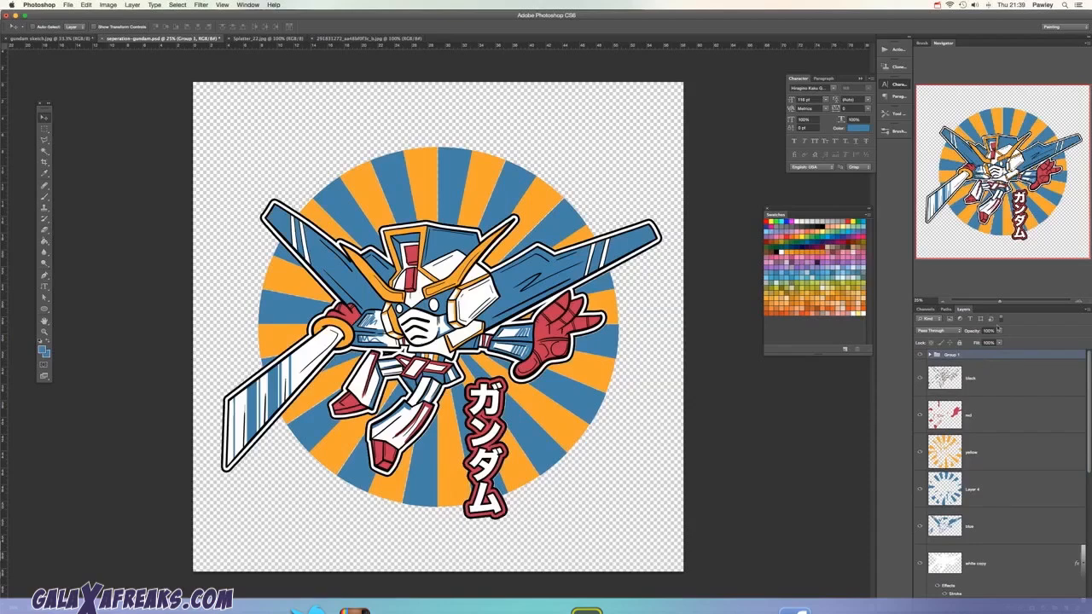
{"action": "right_click", "coordinate": [985, 356]}
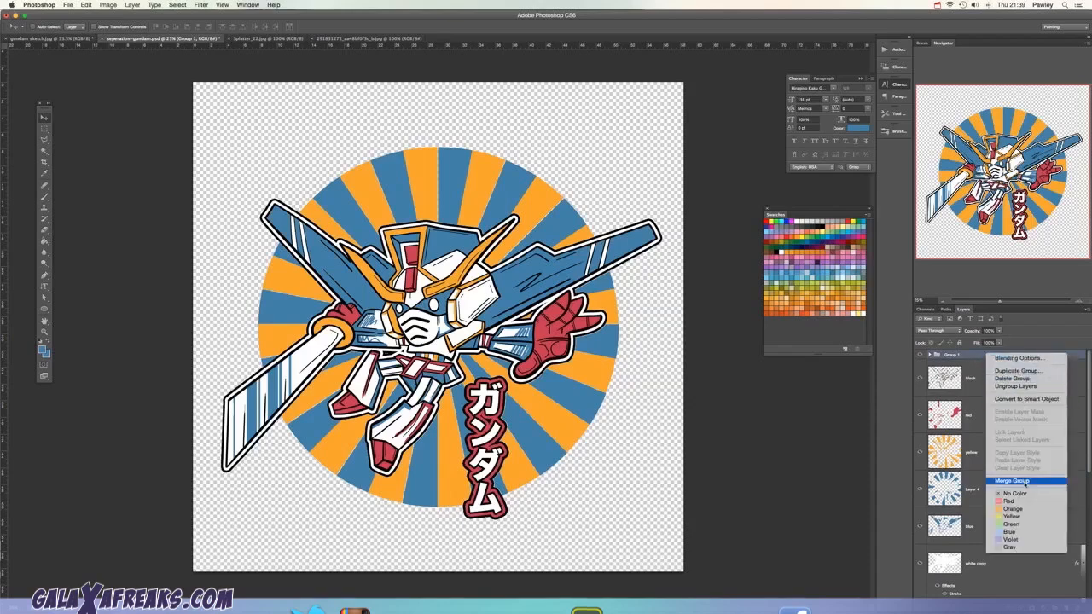
{"action": "left_click", "coordinate": [1015, 482]}
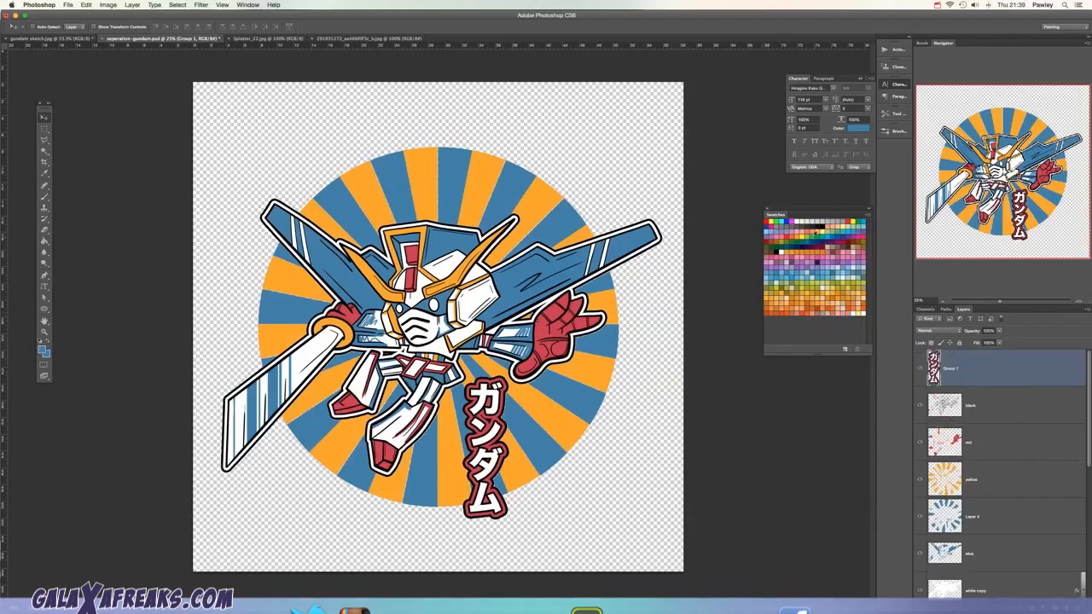
Step: Select the lettering's red outline with the Magic Wand and copy it onto a new layer above the red layer
{"action": "left_click", "coordinate": [45, 151]}
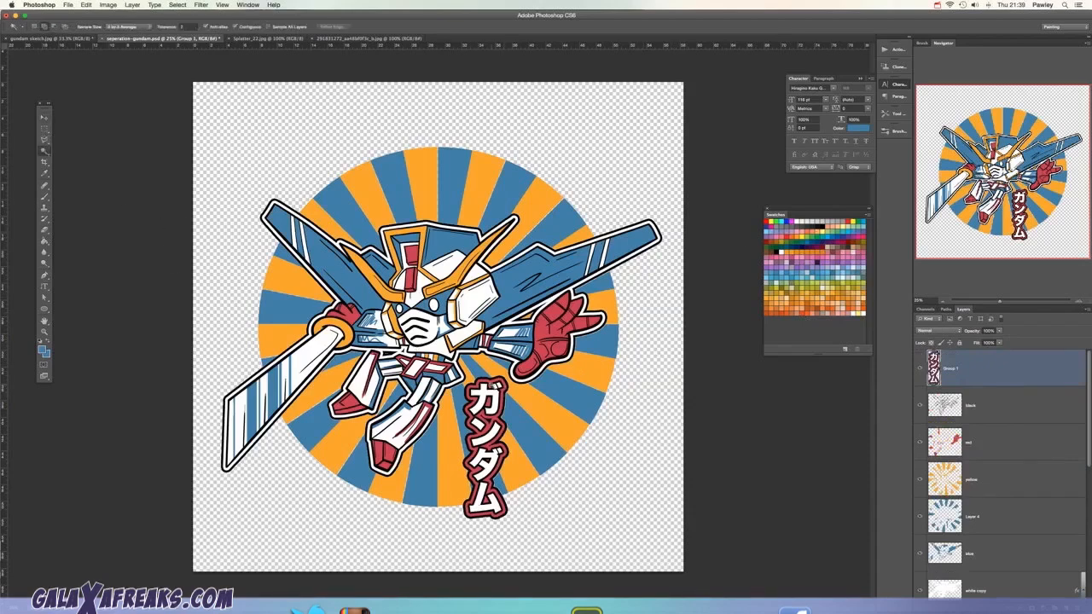
{"action": "left_click", "coordinate": [497, 432]}
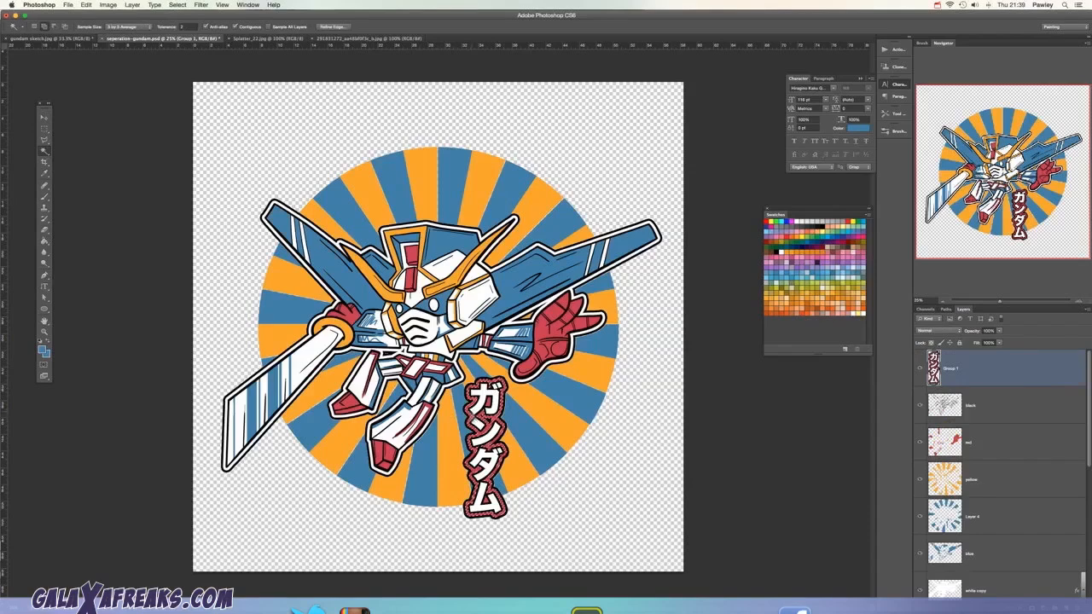
{"action": "key", "text": "super+c"}
{"action": "key", "text": "super+v"}
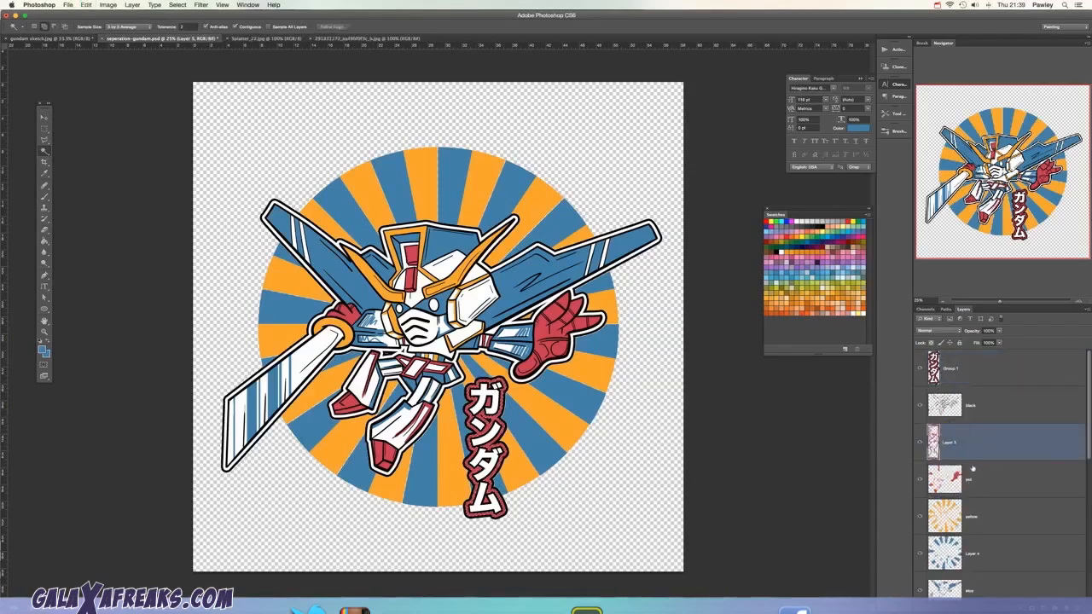
Step: Merge the copied red lettering outline into the red layer and delete the hidden sunburst layer, Layer 2
{"action": "key", "text": "super+e"}
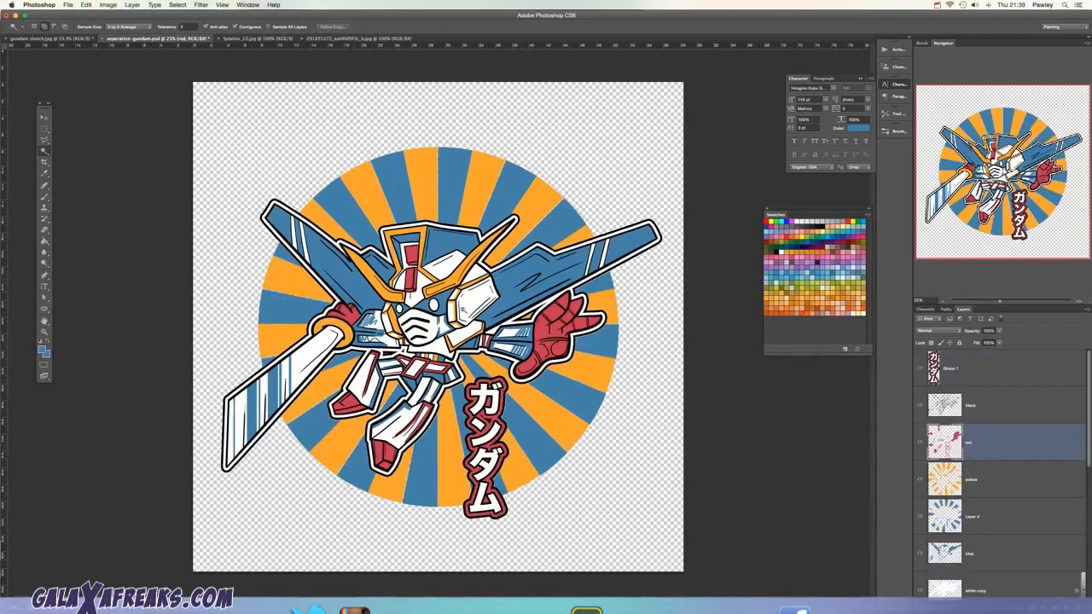
{"action": "scroll", "coordinate": [1088, 434], "scroll_direction": "down", "scroll_amount": 10}
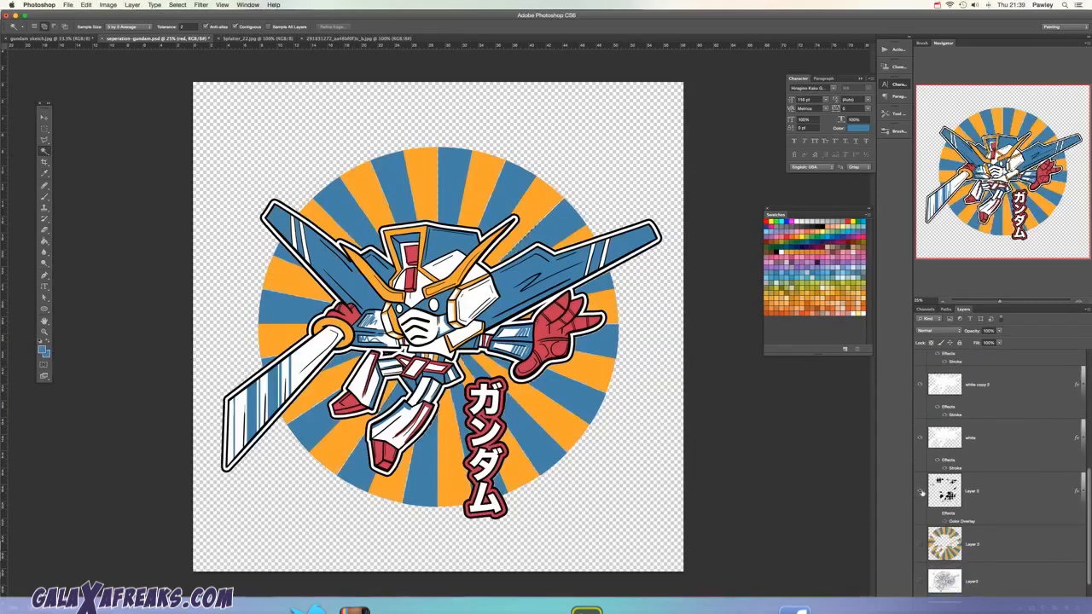
{"action": "left_click", "coordinate": [986, 543]}
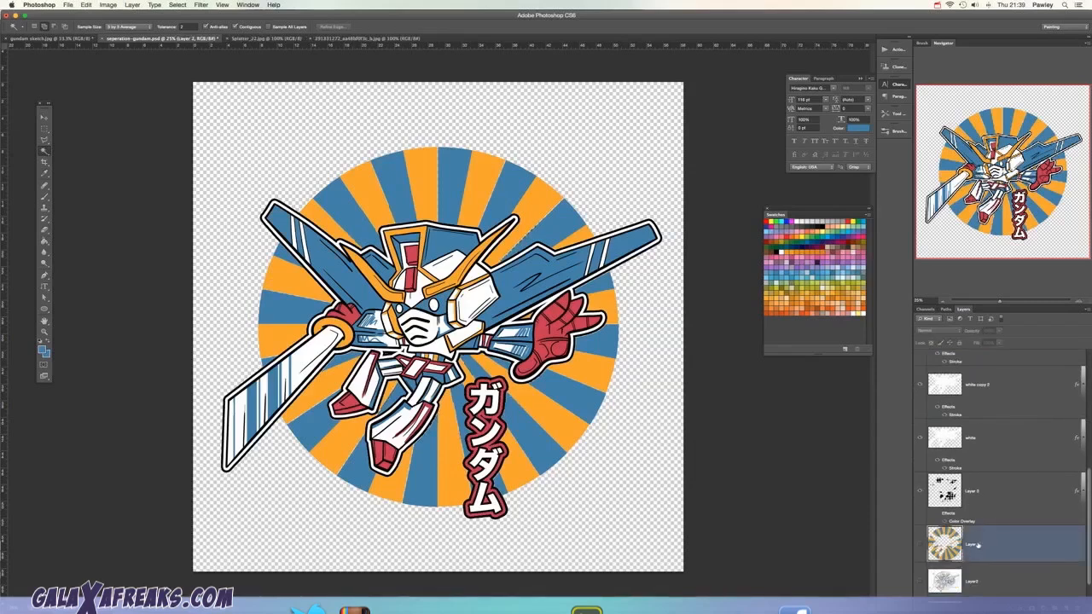
{"action": "key", "text": "Delete"}
Step: Go through the layer stack one layer at a time, from the halftone Layer 3 up to the red layer
{"action": "left_click", "coordinate": [996, 504]}
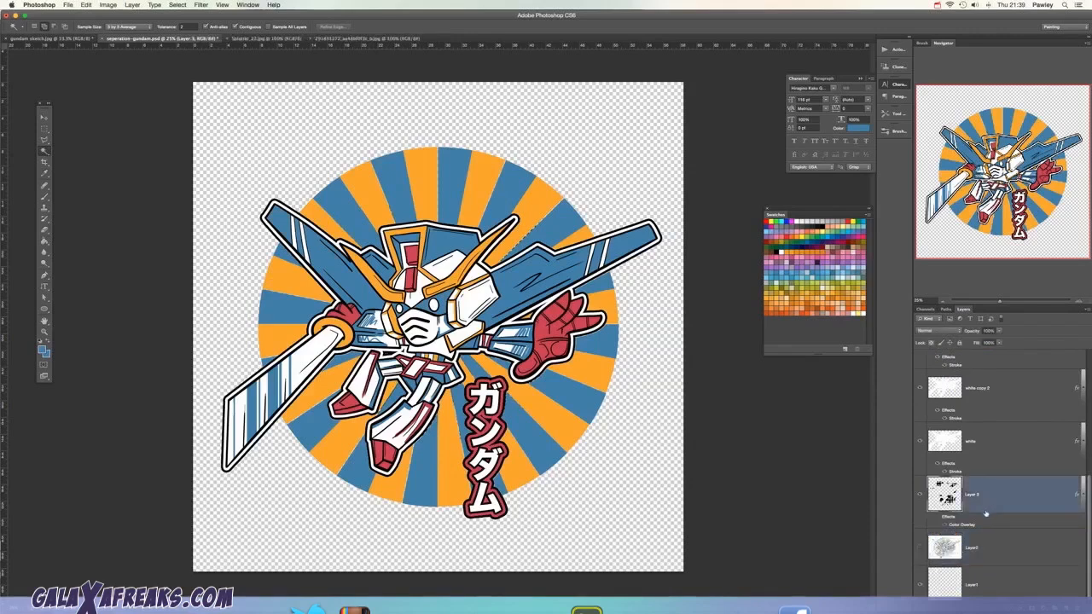
{"action": "key", "text": "alt+bracketright"}
{"action": "key", "text": "alt+bracketright"}
{"action": "key", "text": "alt+bracketright"}
{"action": "key", "text": "alt+bracketright"}
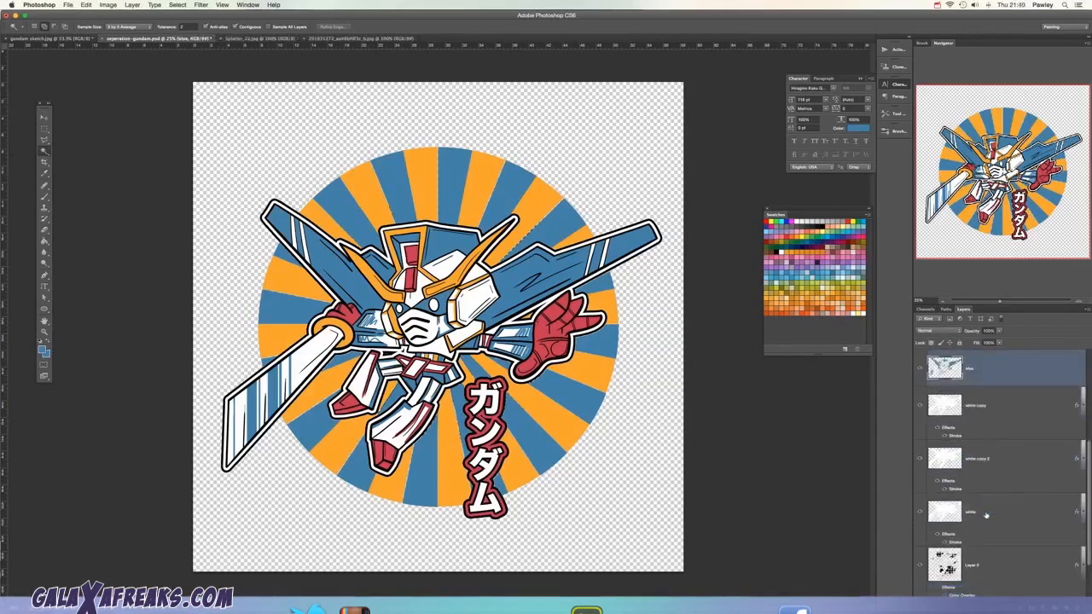
{"action": "key", "text": "alt+bracketright"}
{"action": "key", "text": "alt+bracketright"}
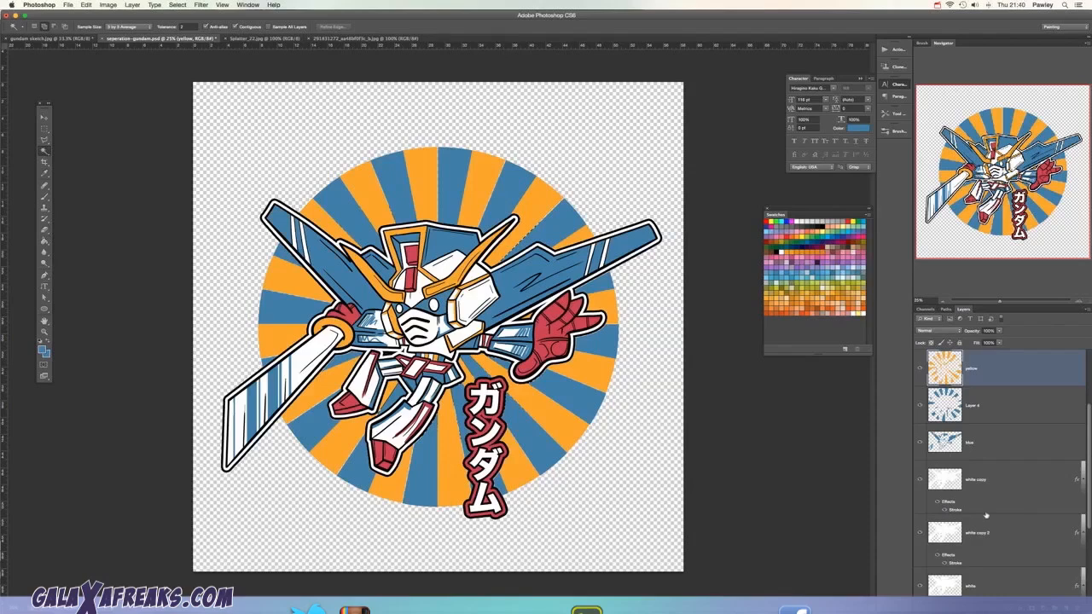
{"action": "key", "text": "alt+bracketright"}
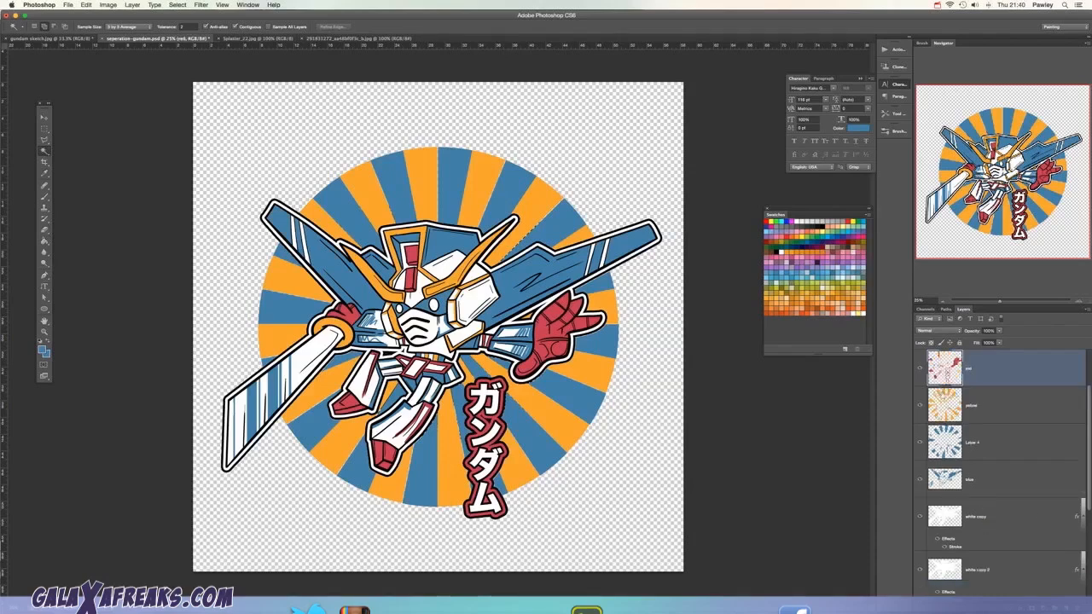
{"action": "scroll", "coordinate": [1075, 480], "scroll_direction": "down", "scroll_amount": 5}
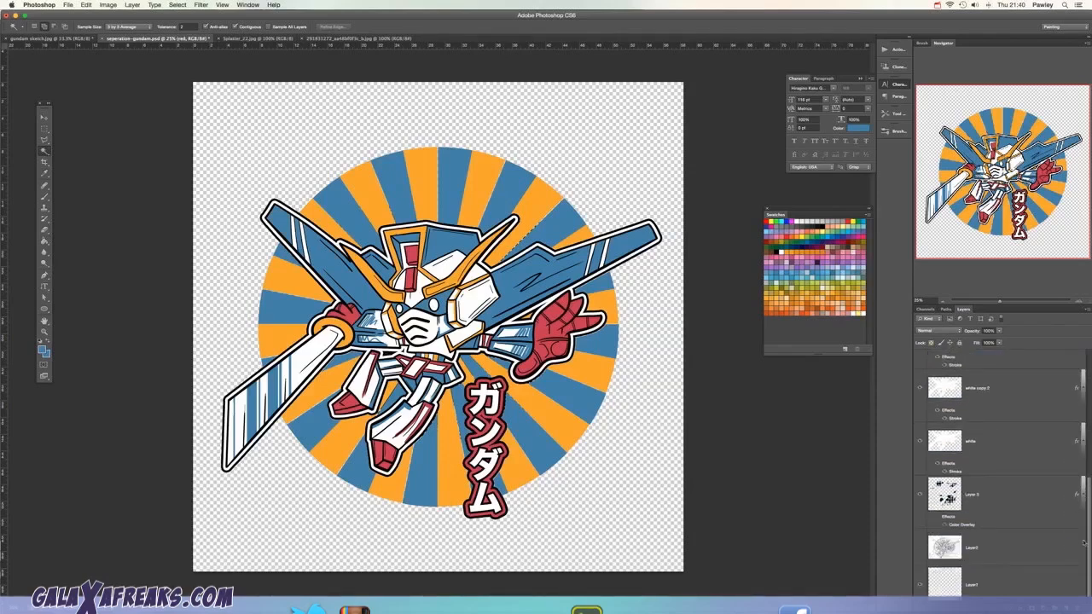
Step: Move the halftone Layer 3 directly beneath the white copy layer and hide it
{"action": "left_click", "coordinate": [1019, 498]}
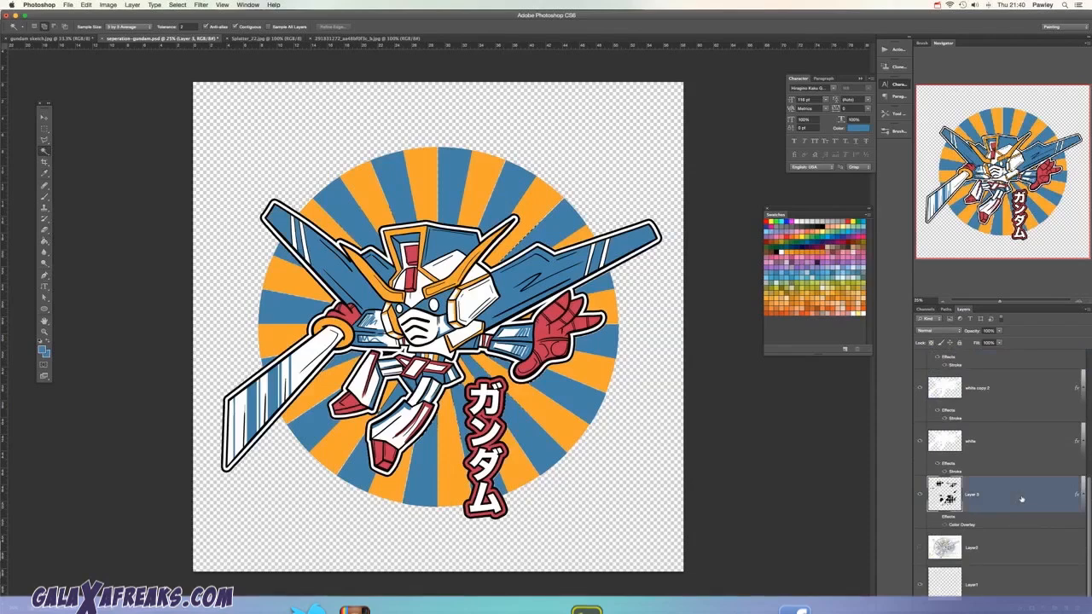
{"action": "left_click_drag", "start_coordinate": [1020, 498], "coordinate": [1023, 384]}
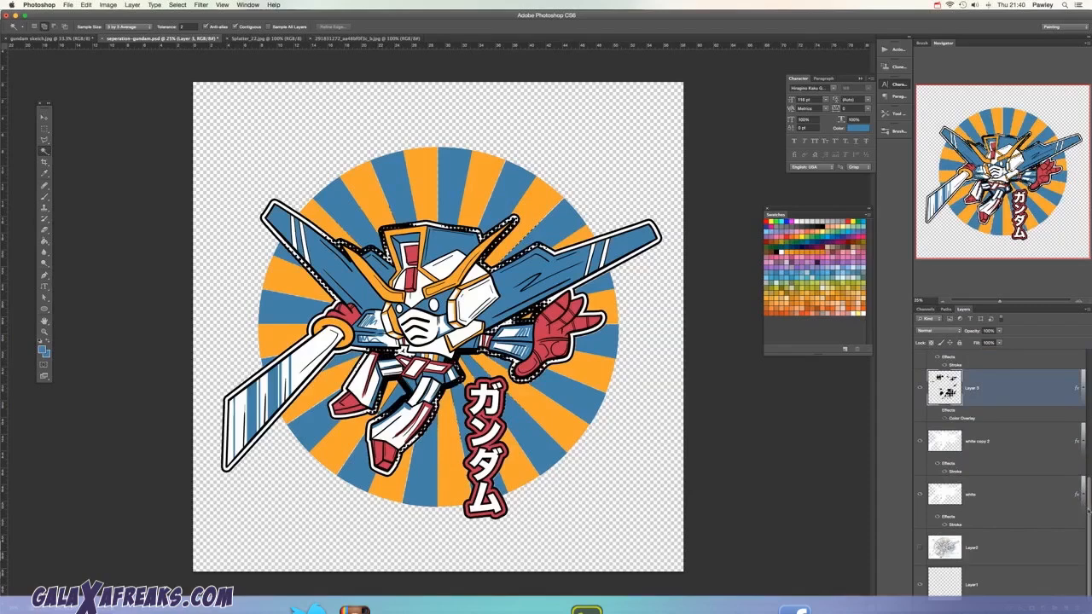
{"action": "scroll", "coordinate": [1088, 505], "scroll_direction": "up", "scroll_amount": 3}
{"action": "left_click_drag", "start_coordinate": [1014, 500], "coordinate": [1011, 529]}
{"action": "left_click", "coordinate": [920, 498]}
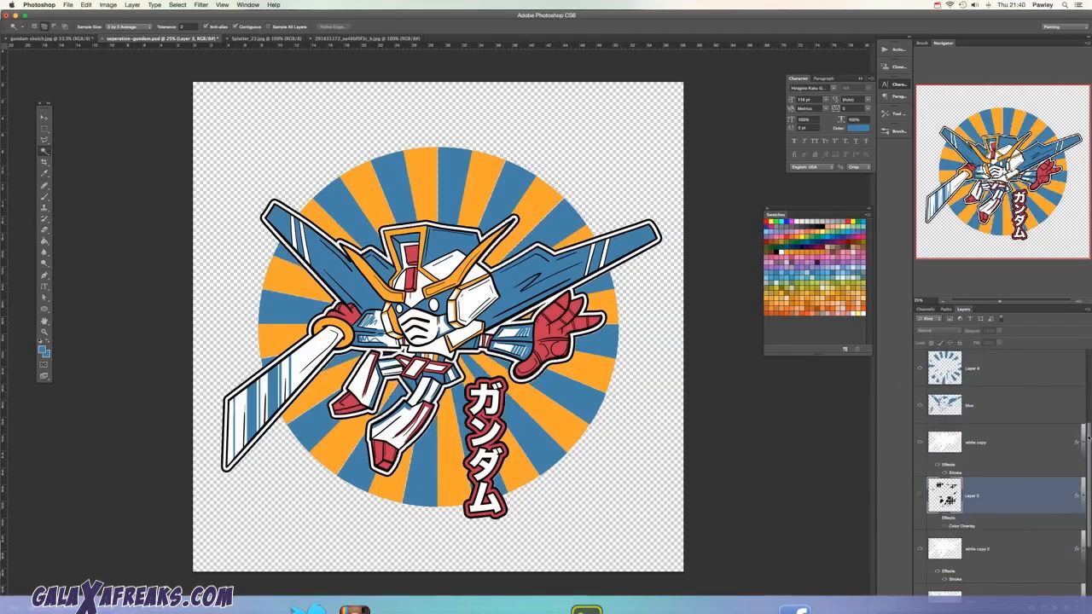
Step: Merge the blue rays on Layer 4 down into the blue layer
{"action": "left_click_drag", "start_coordinate": [1088, 436], "coordinate": [1087, 376]}
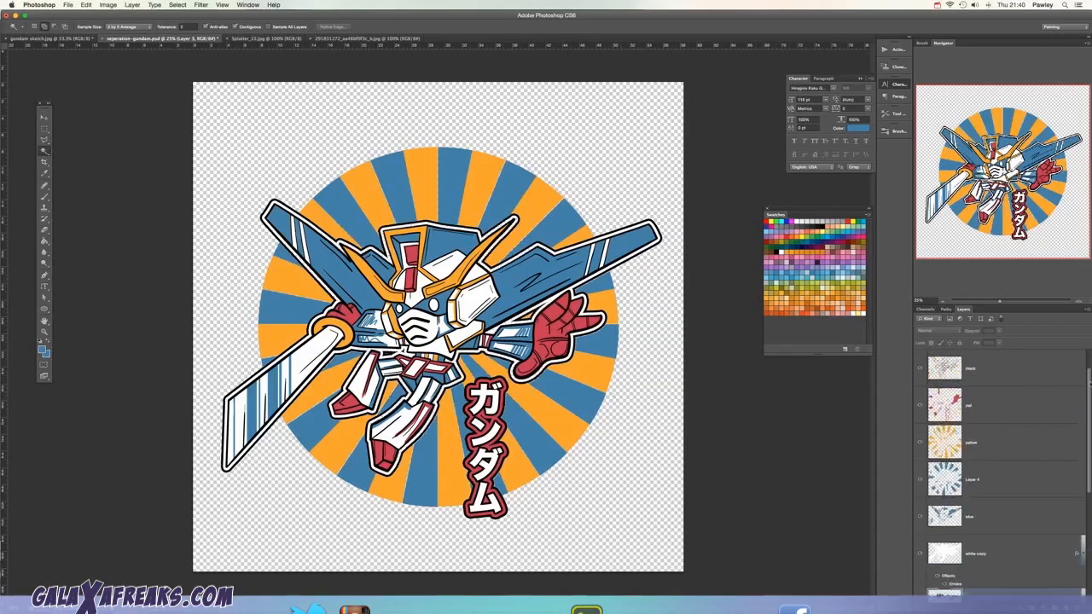
{"action": "left_click", "coordinate": [1011, 484]}
{"action": "key", "text": "super+e"}
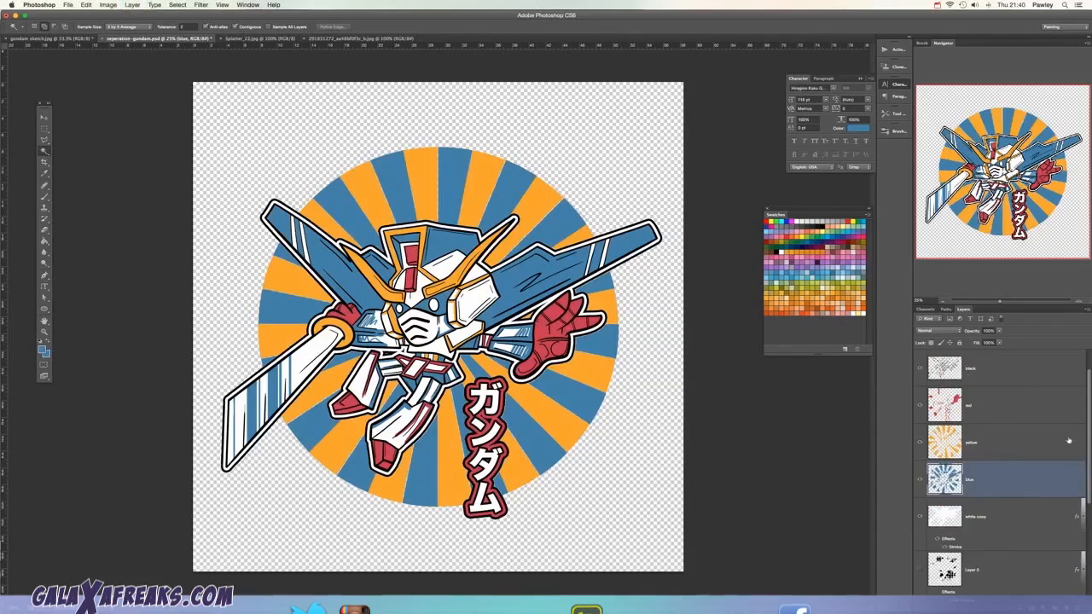
Step: Copy the black outline of the Group 1 lettering into the black layer with the Magic Wand, and hide Group 1
{"action": "scroll", "coordinate": [1088, 431], "scroll_direction": "up", "scroll_amount": 2}
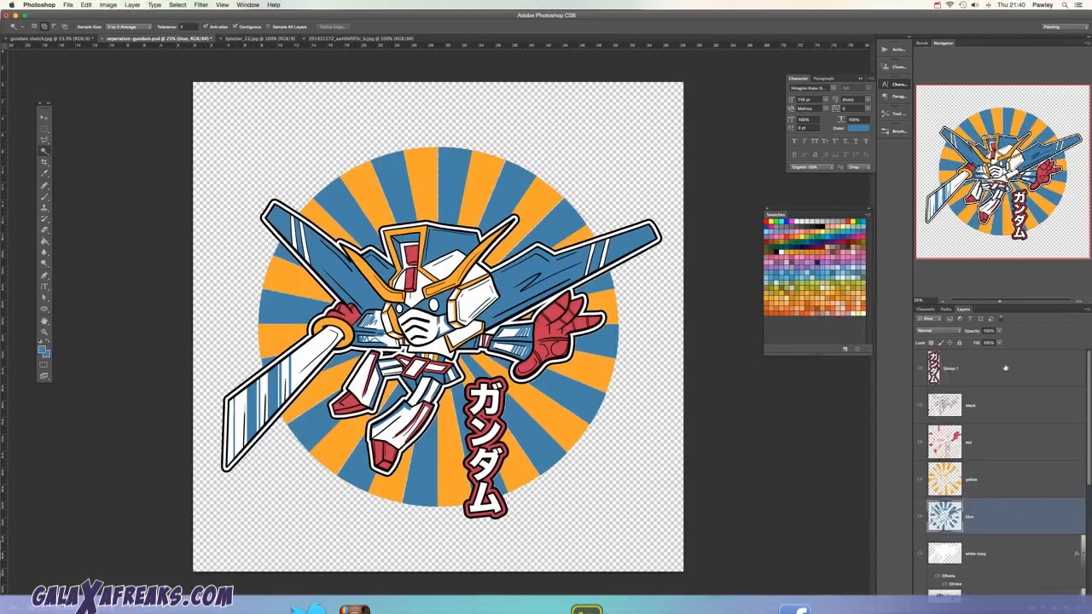
{"action": "left_click", "coordinate": [1023, 374]}
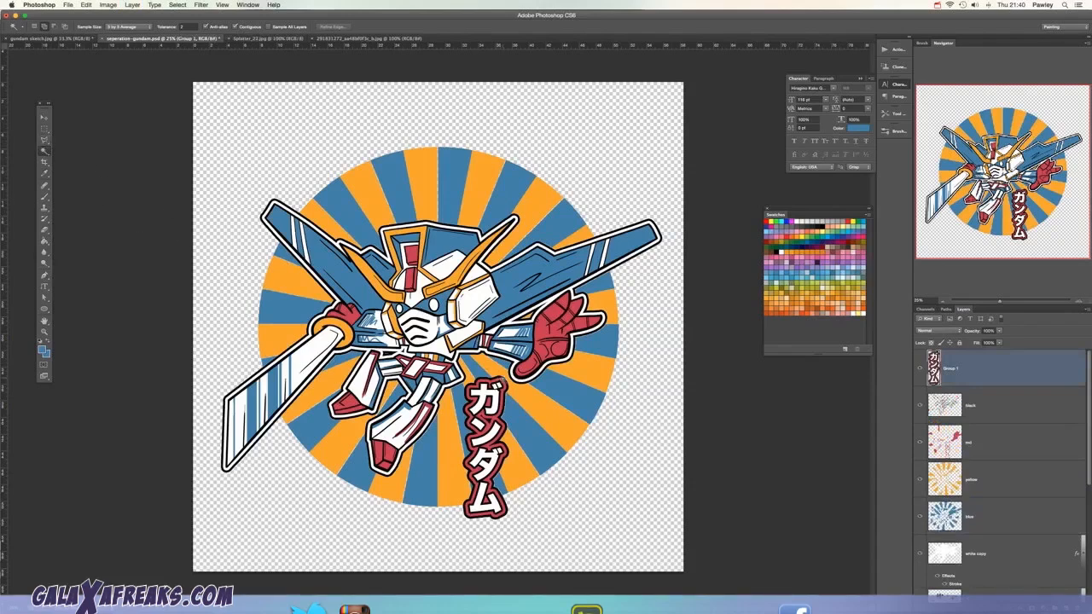
{"action": "left_click", "coordinate": [474, 397]}
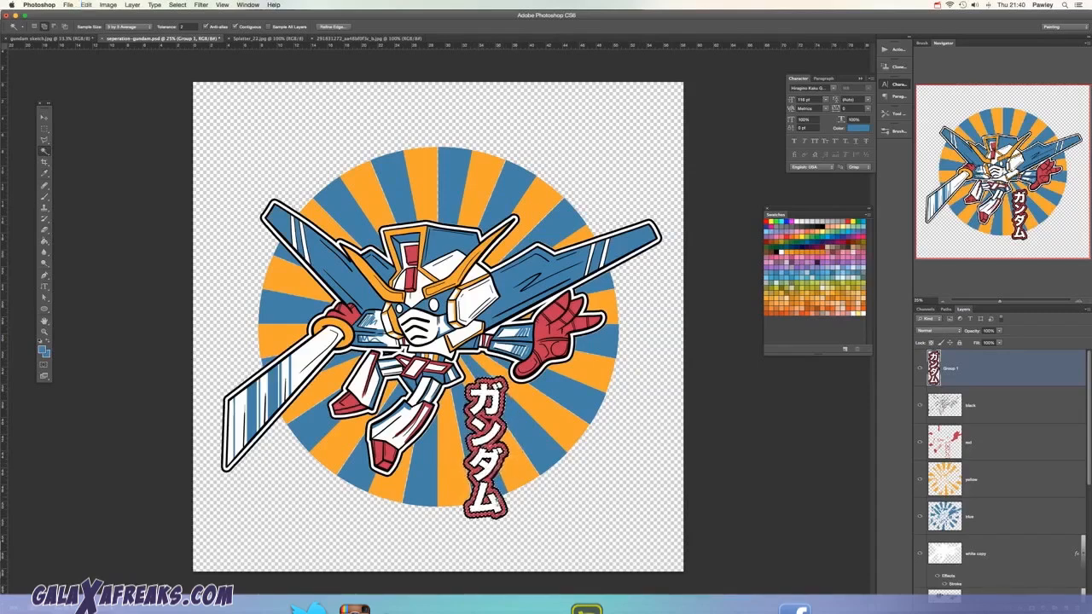
{"action": "key", "text": "super+c"}
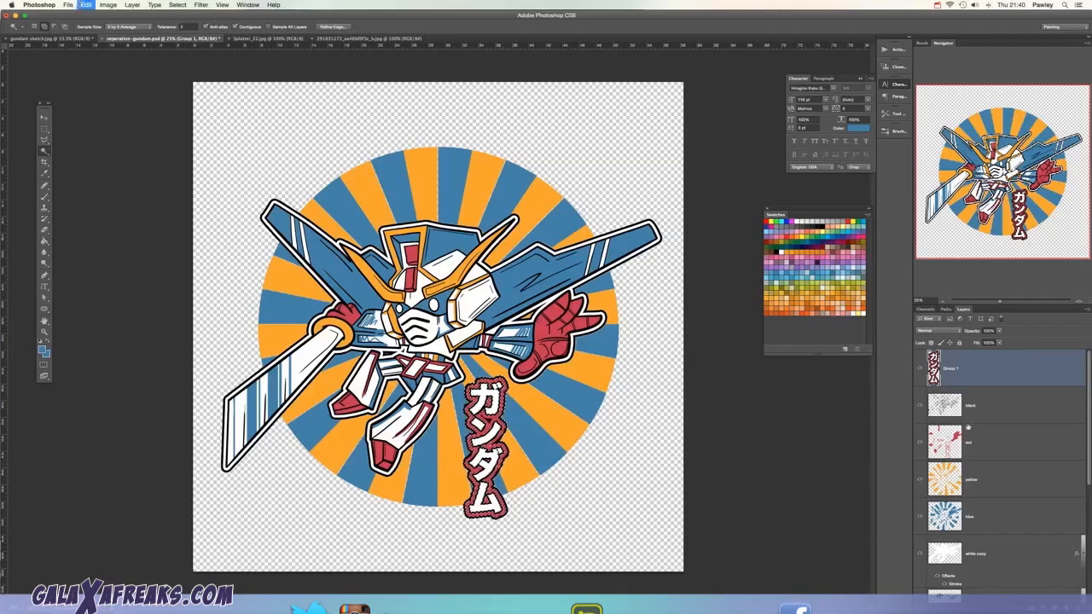
{"action": "key", "text": "super+v"}
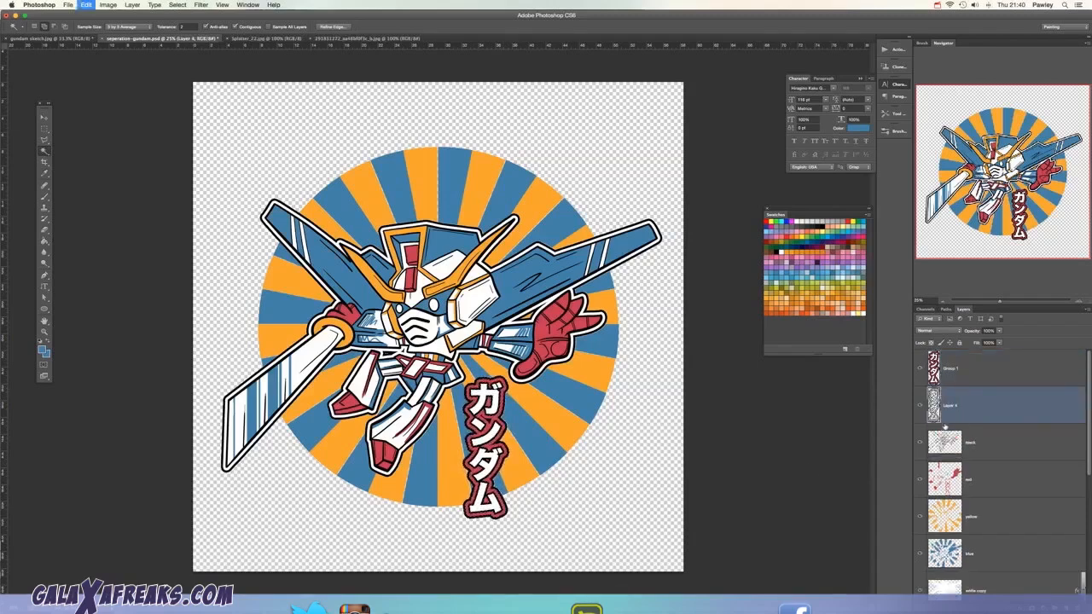
{"action": "left_click", "coordinate": [919, 369]}
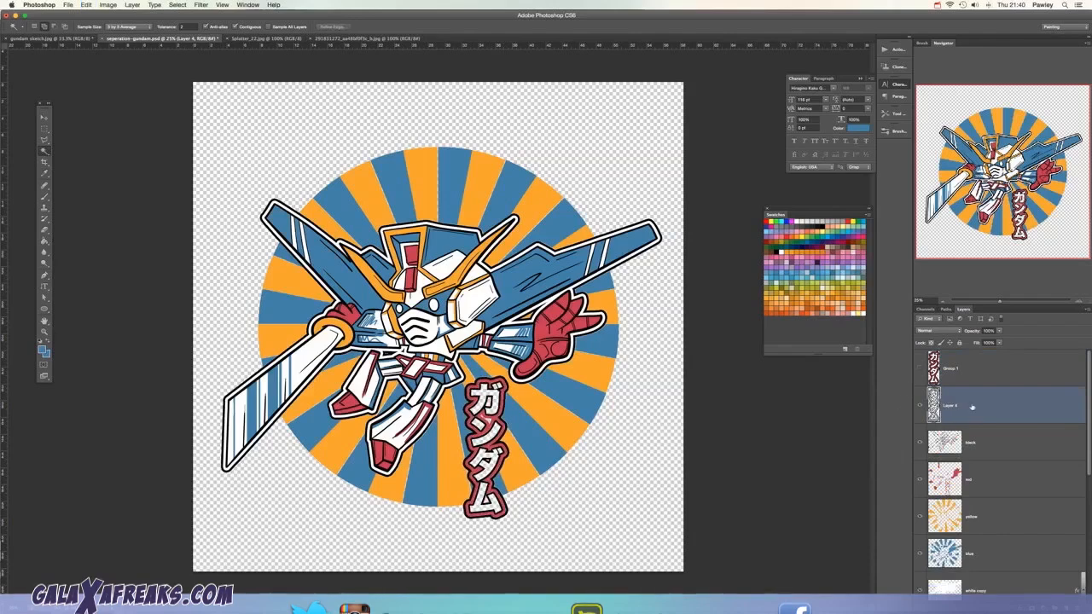
{"action": "key", "text": "BackSpace"}
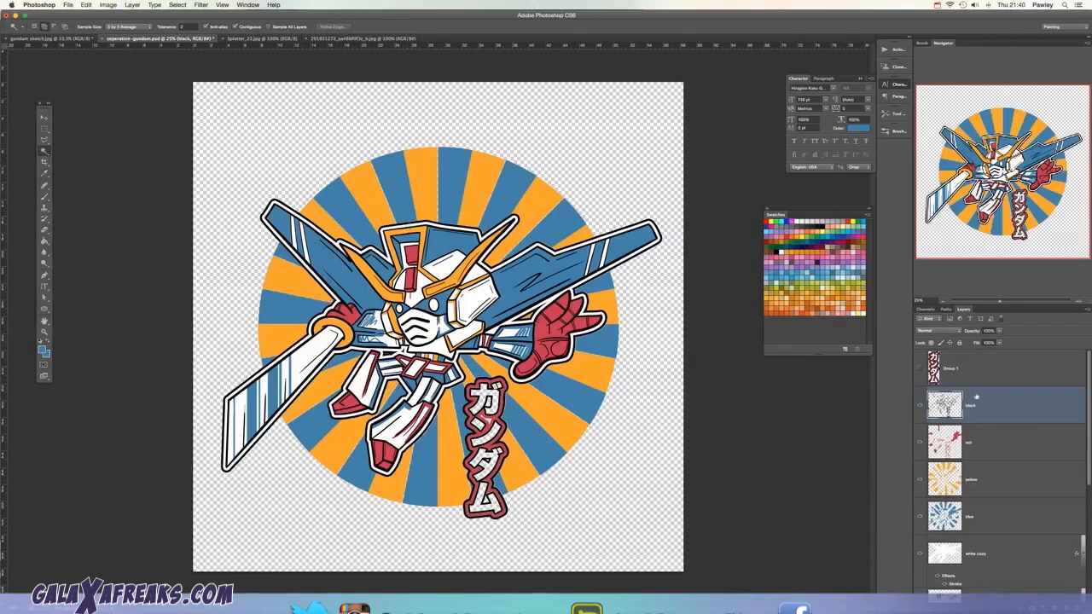
Step: Show the halftone Layer 3 and move it directly beneath the white layer
{"action": "scroll", "coordinate": [1088, 452], "scroll_direction": "down", "scroll_amount": 1}
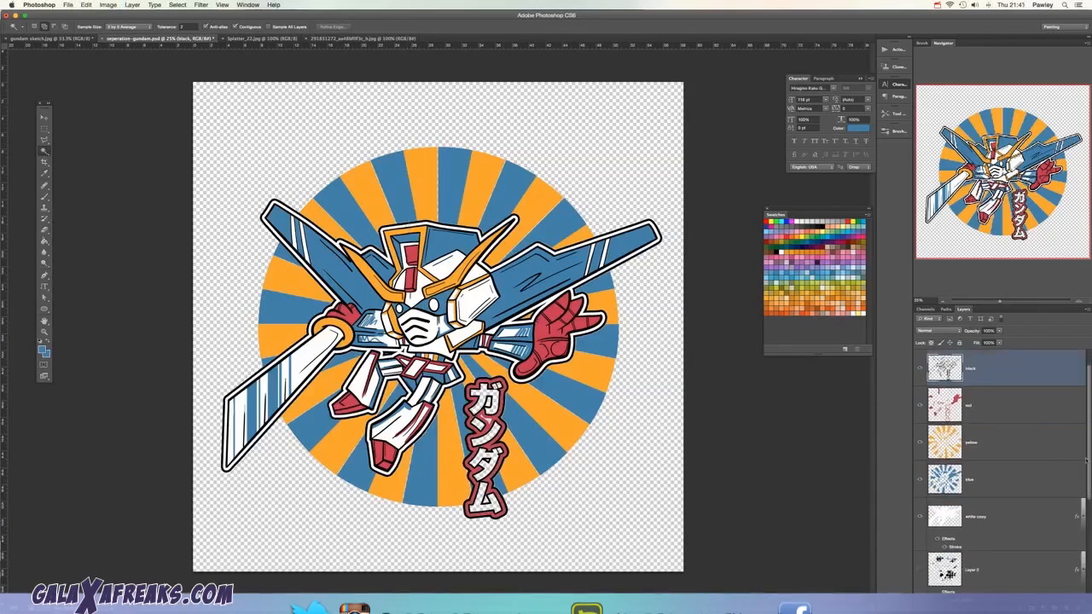
{"action": "scroll", "coordinate": [1085, 462], "scroll_direction": "down", "scroll_amount": 1}
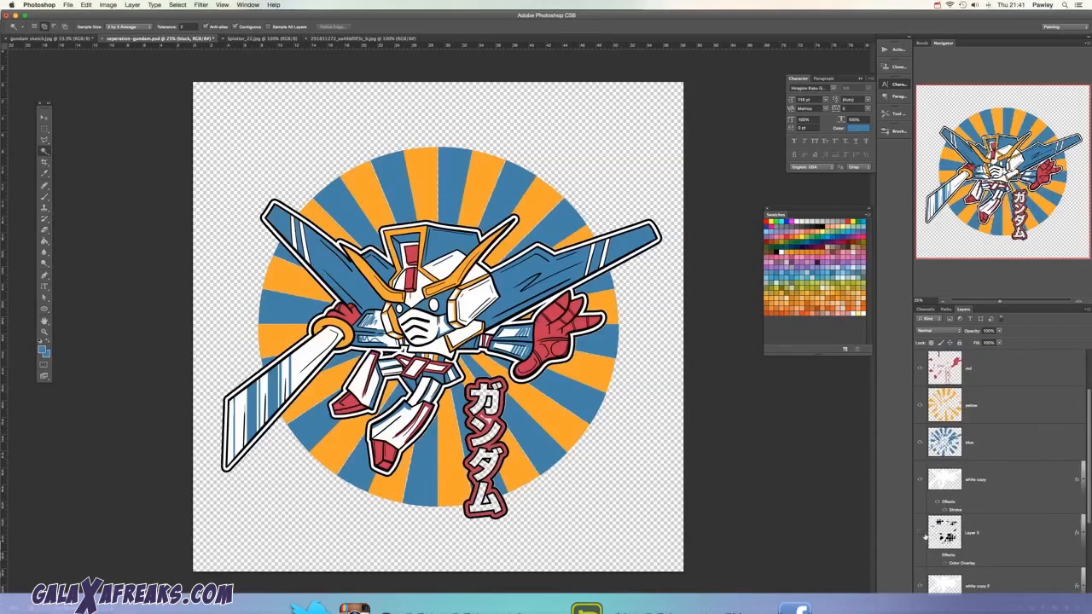
{"action": "left_click", "coordinate": [920, 533]}
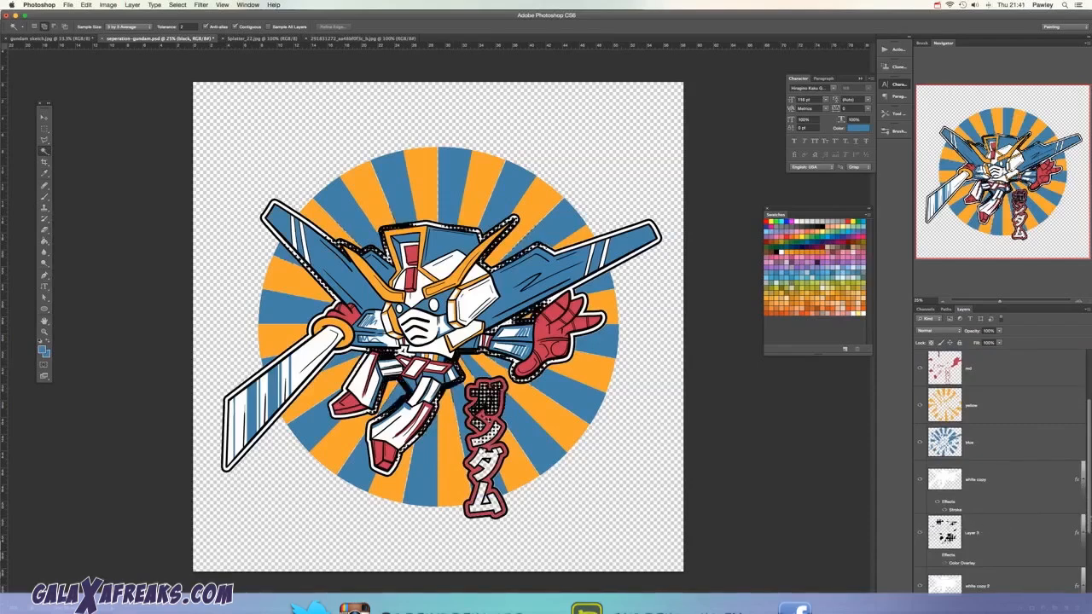
{"action": "scroll", "coordinate": [1006, 524], "scroll_direction": "down", "scroll_amount": 1}
{"action": "left_click_drag", "start_coordinate": [1090, 523], "coordinate": [1090, 529]}
{"action": "left_click_drag", "start_coordinate": [1015, 475], "coordinate": [1010, 534]}
{"action": "scroll", "coordinate": [1090, 519], "scroll_direction": "down", "scroll_amount": 1}
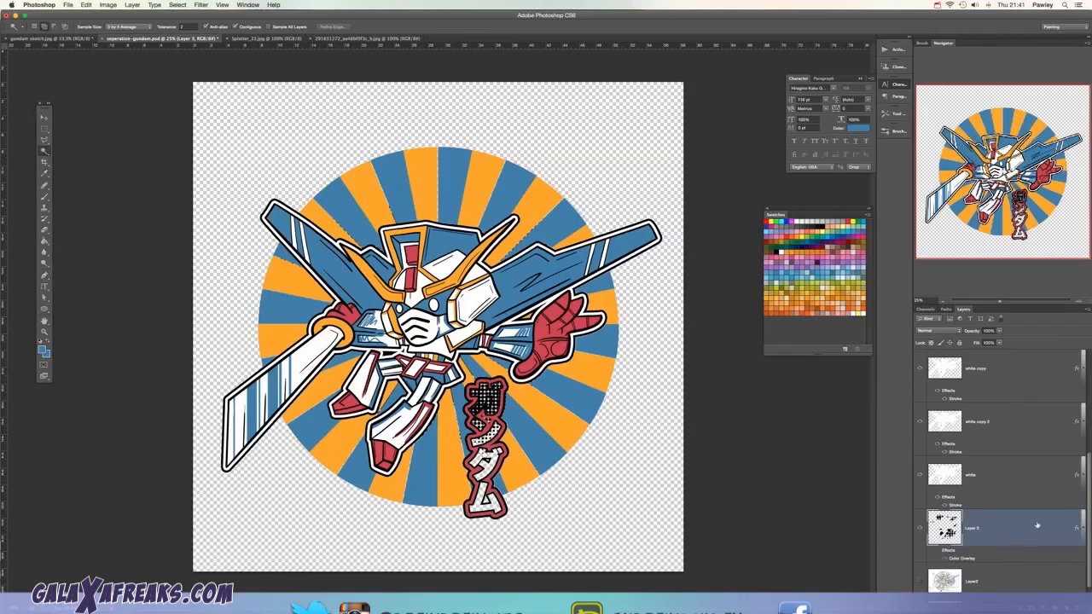
{"action": "scroll", "coordinate": [1089, 505], "scroll_direction": "up", "scroll_amount": 2}
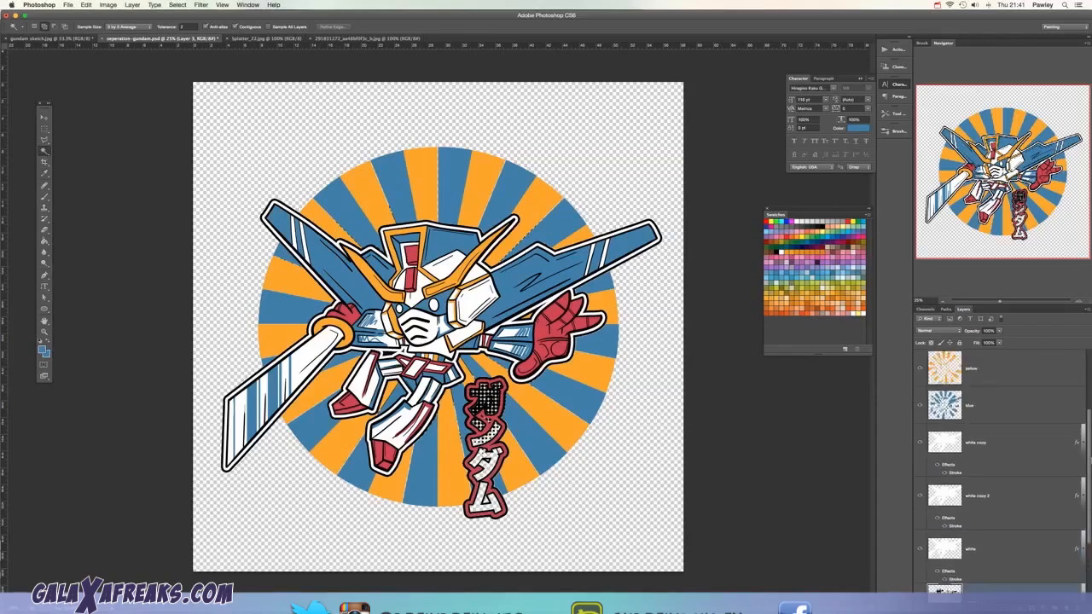
{"action": "left_click", "coordinate": [1015, 450], "text": "shift"}
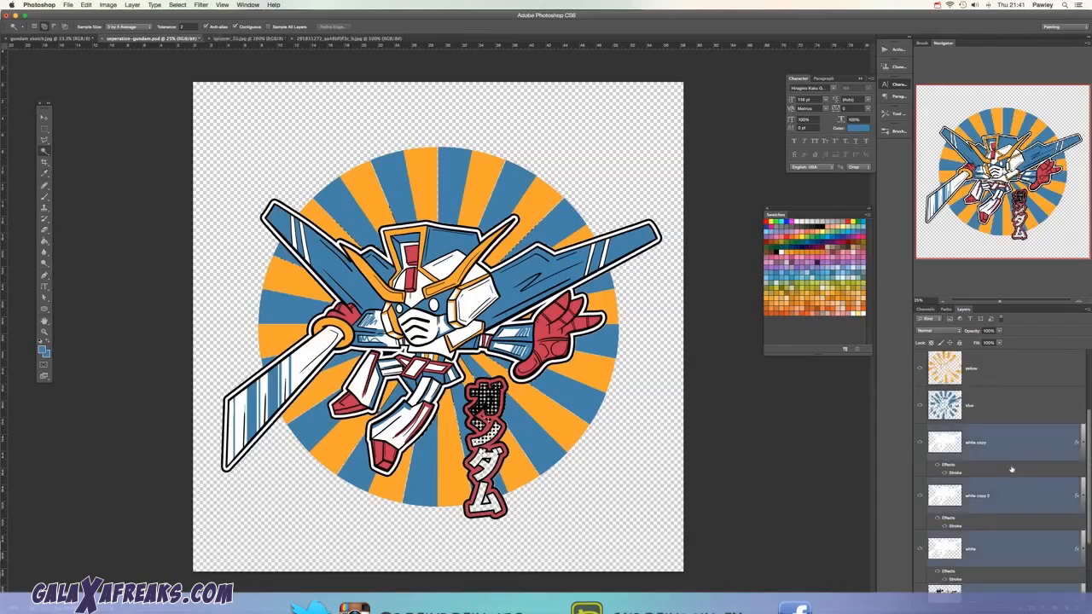
{"action": "key", "text": "super+e"}
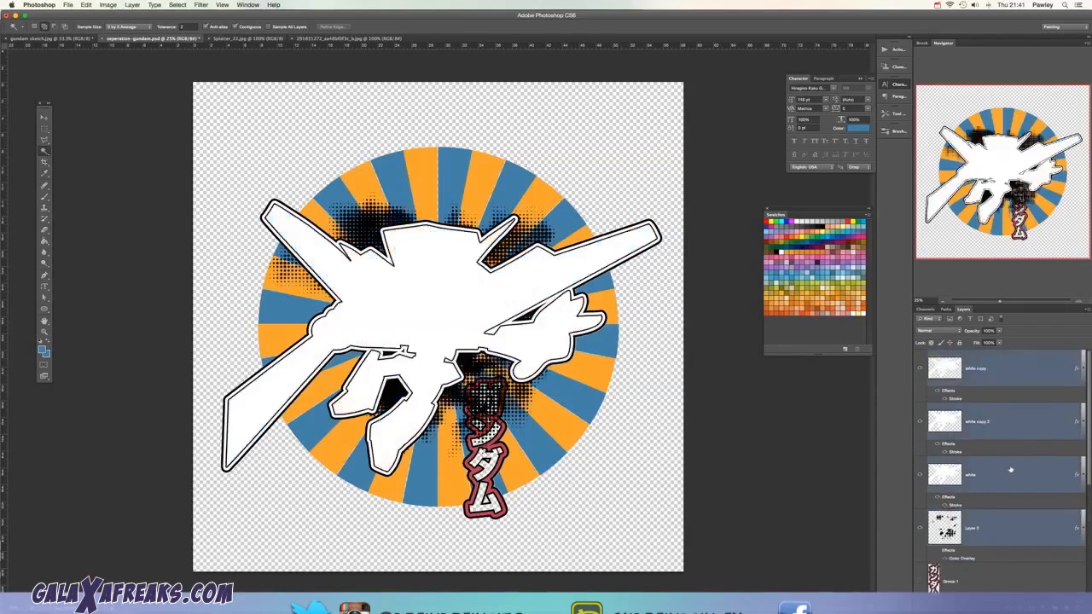
{"action": "scroll", "coordinate": [1006, 478], "scroll_direction": "down", "scroll_amount": 5}
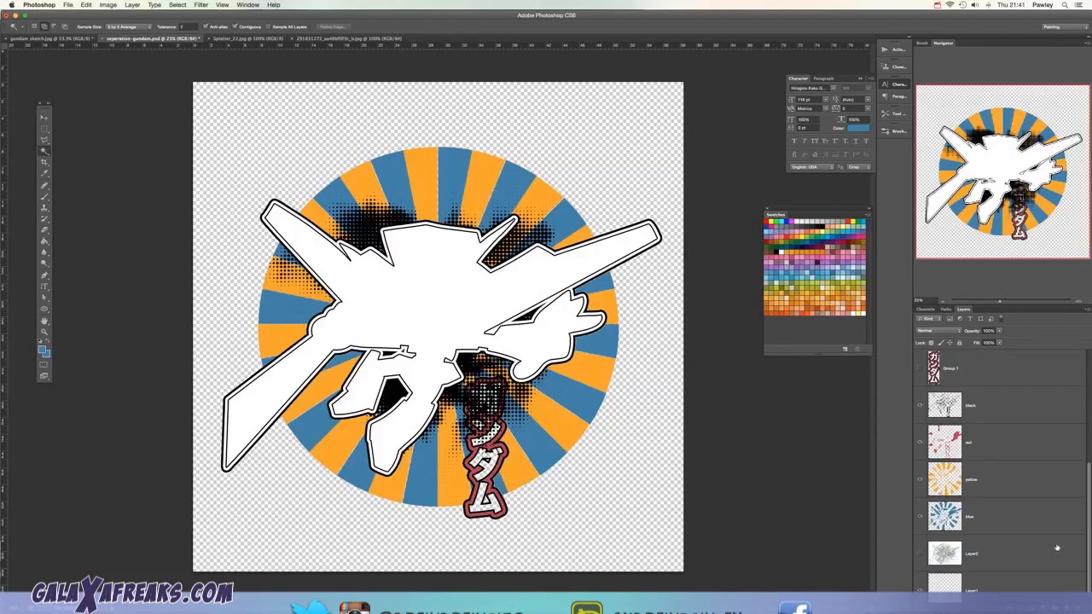
{"action": "key", "text": "super+z"}
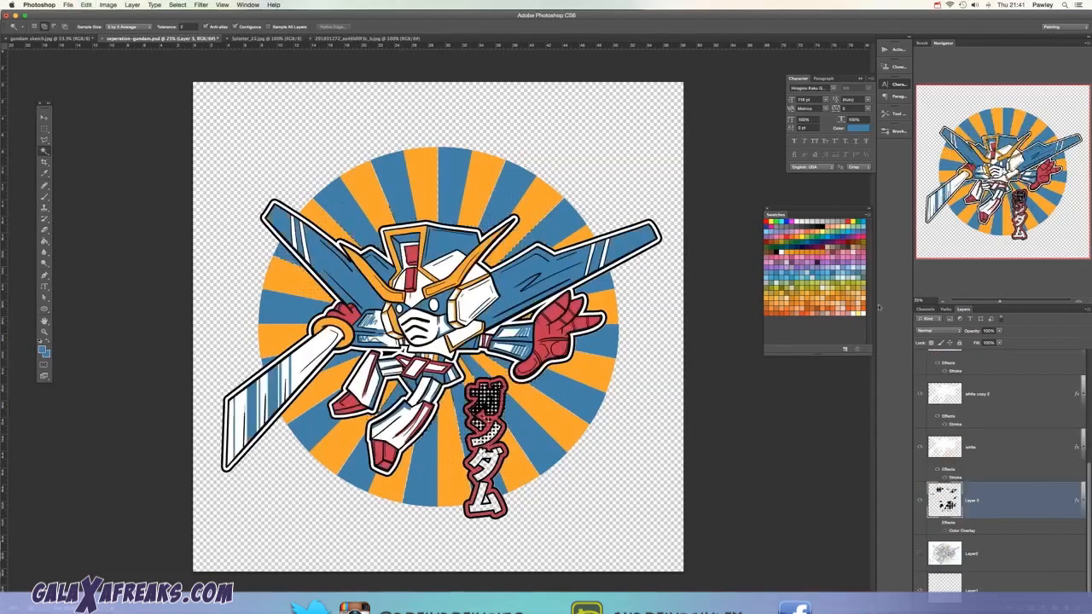
Step: Merge the white, white copy 2 and white copy layers into a single layer
{"action": "left_click", "coordinate": [936, 5]}
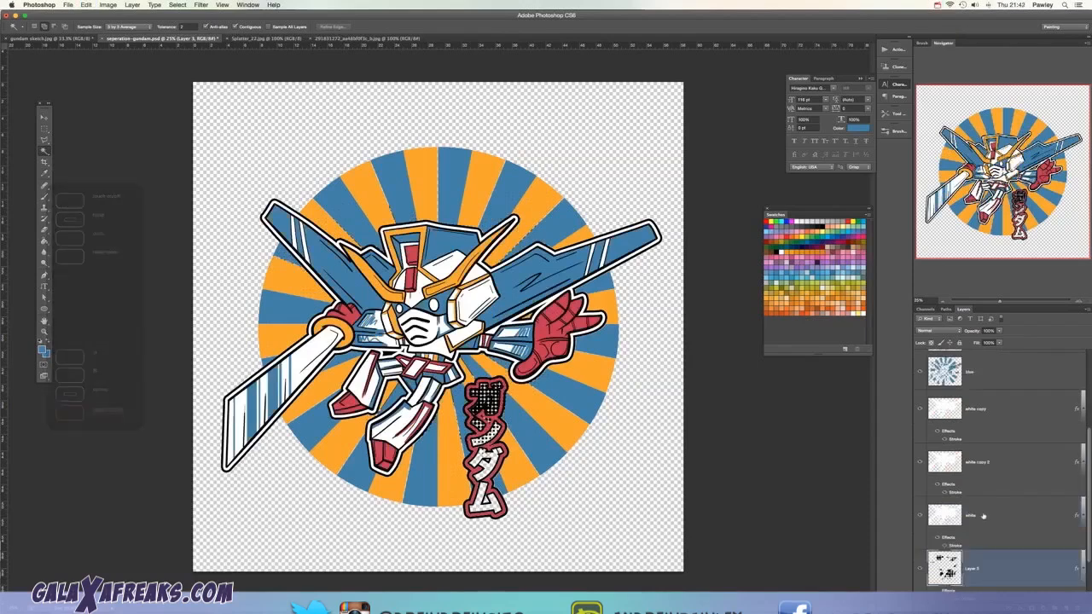
{"action": "left_click", "coordinate": [984, 516]}
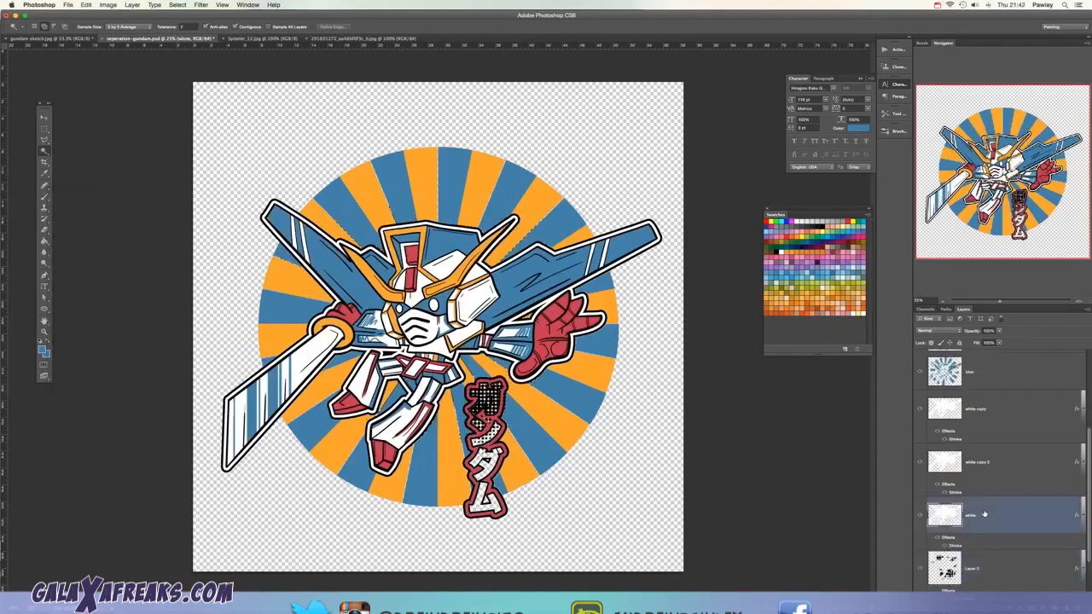
{"action": "left_click", "coordinate": [990, 410], "text": "shift"}
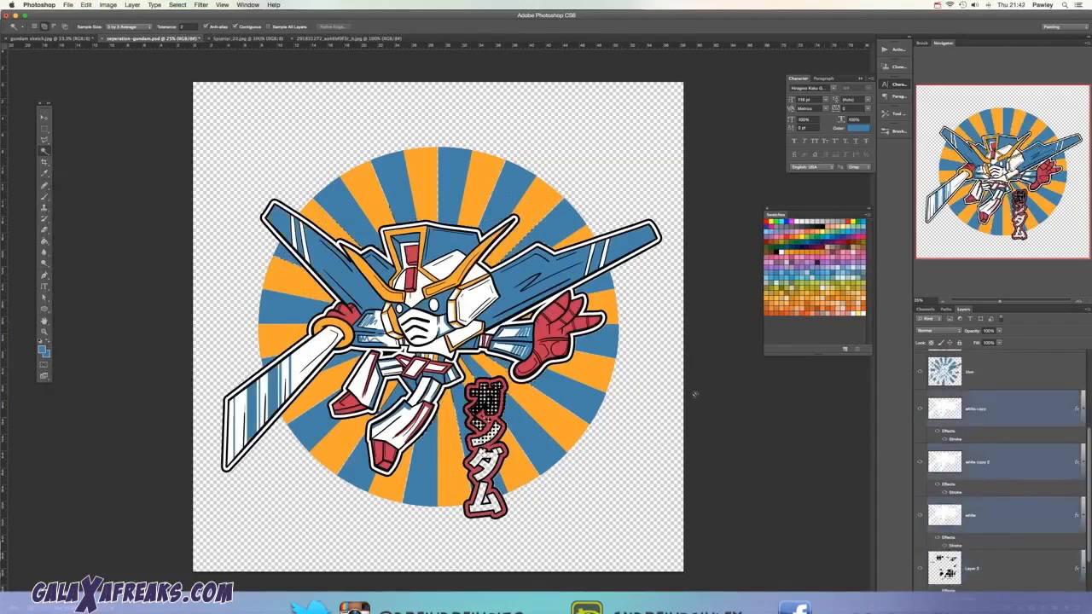
{"action": "key", "text": "super+e"}
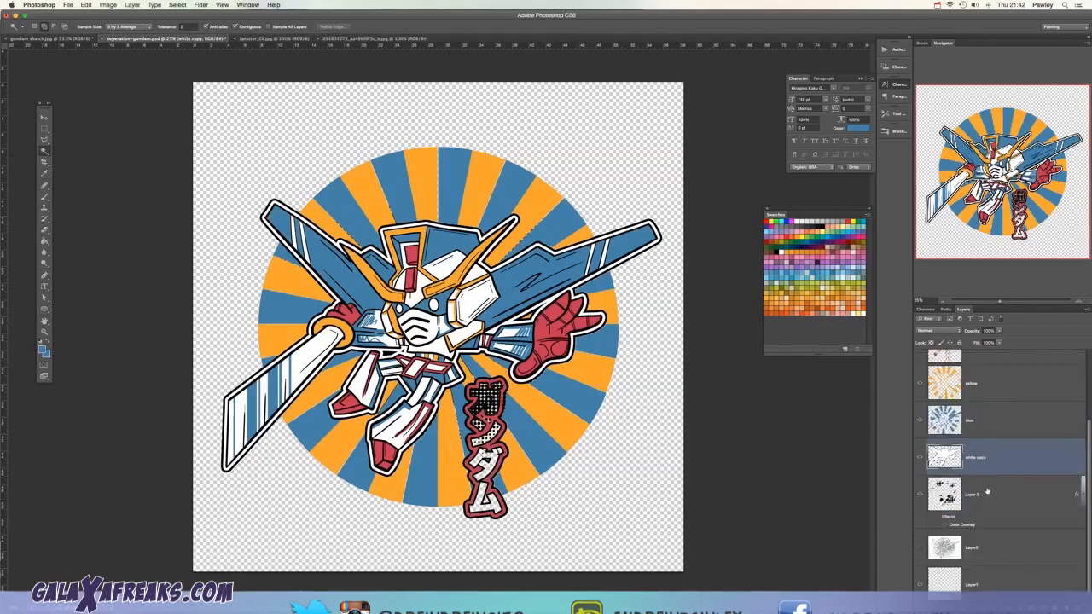
Step: Select the halftone Layer 3 and hide the blue and yellow layers
{"action": "left_click", "coordinate": [987, 492]}
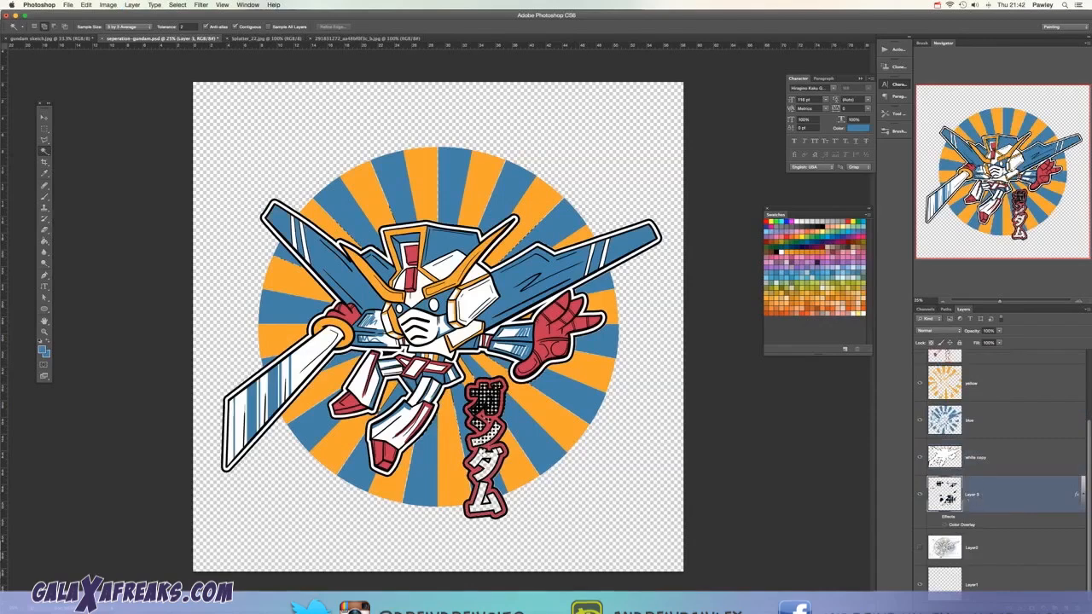
{"action": "left_click", "coordinate": [920, 420]}
{"action": "left_click", "coordinate": [919, 383]}
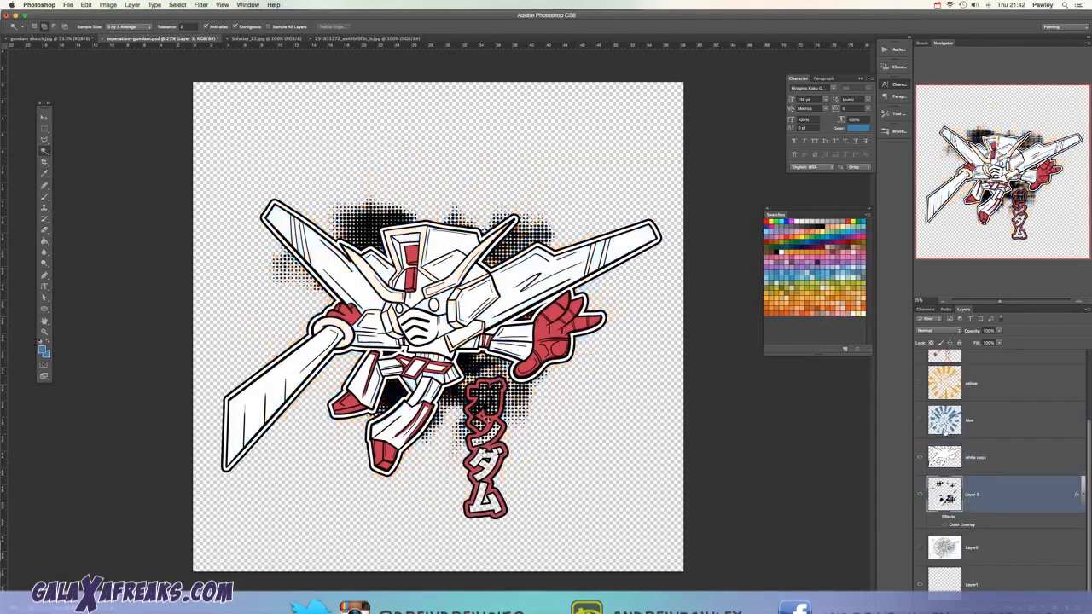
Step: Select the character's silhouette from the white copy layer and clear the halftone behind it on Layer 3
{"action": "left_click", "coordinate": [990, 463]}
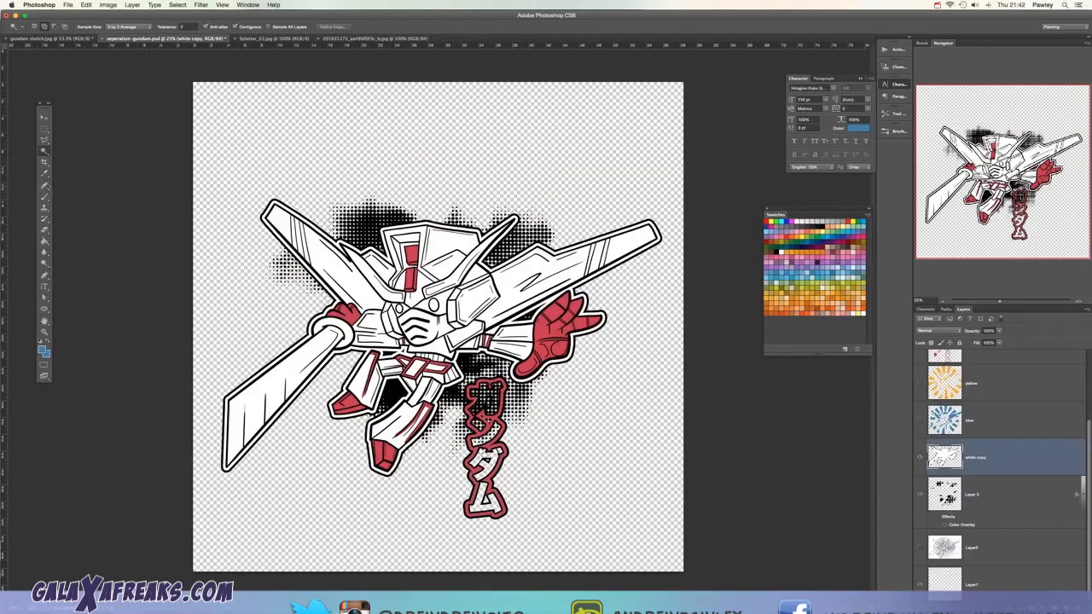
{"action": "left_click", "coordinate": [309, 317]}
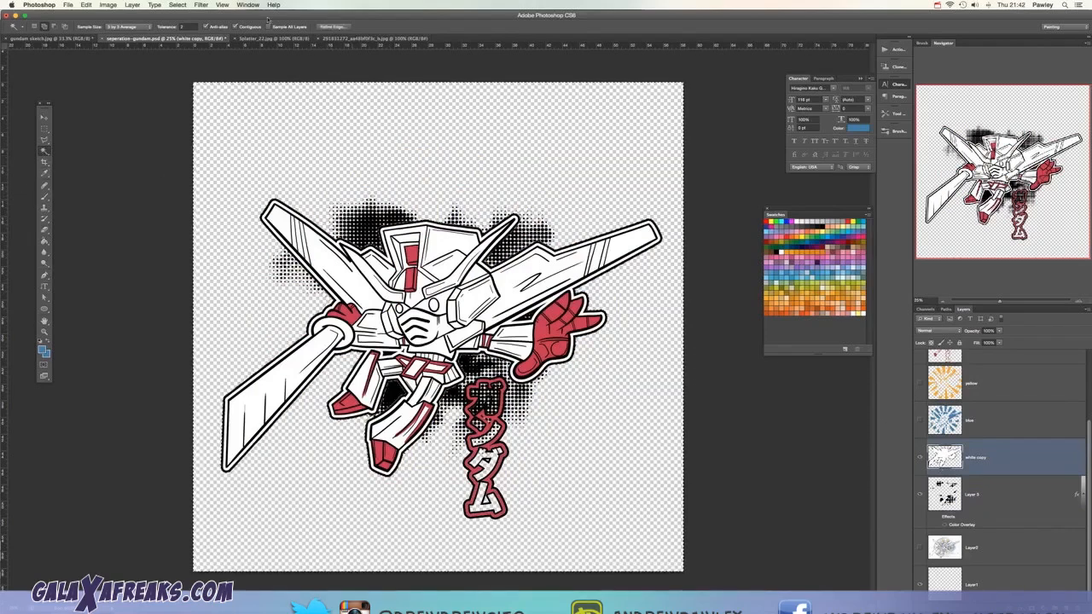
{"action": "left_click", "coordinate": [178, 6]}
{"action": "left_click", "coordinate": [267, 105]}
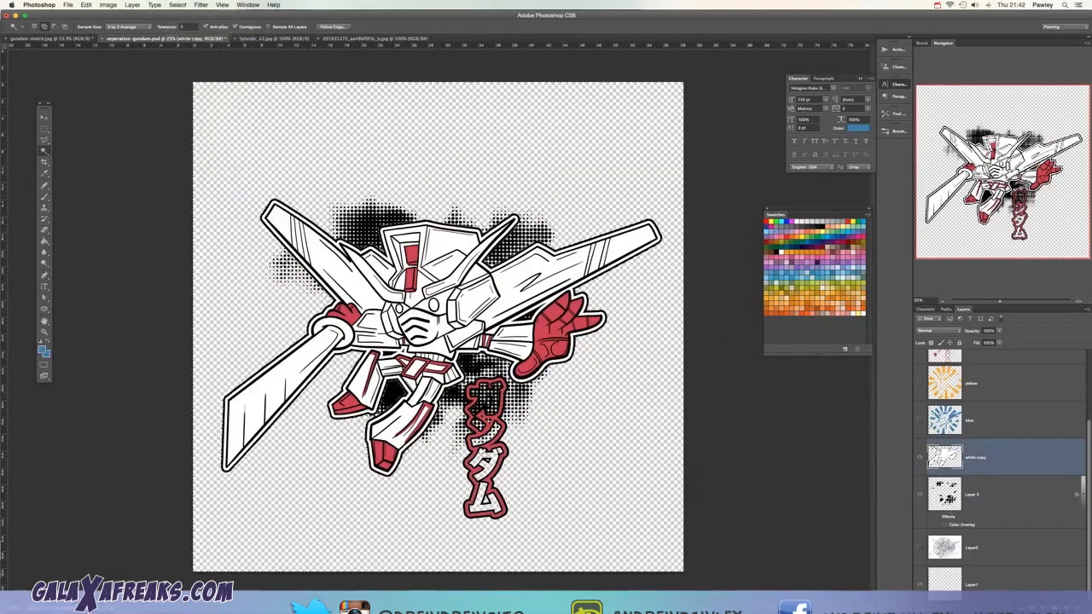
{"action": "left_click", "coordinate": [985, 494]}
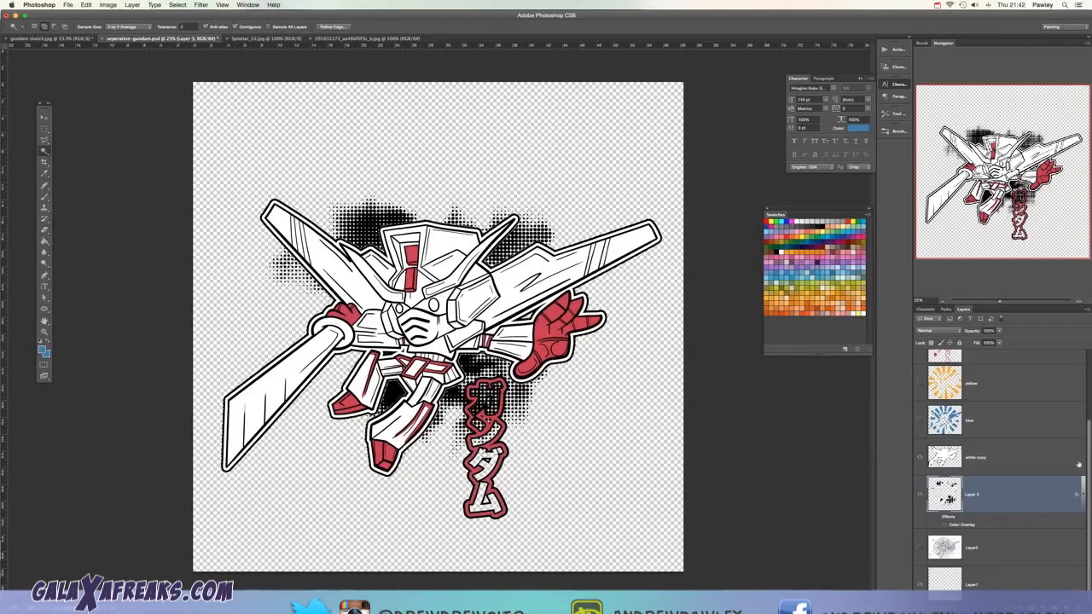
Step: Clear the halftone inside the white parts of the Group 1 lettering from Layer 3
{"action": "scroll", "coordinate": [1078, 464], "scroll_direction": "up", "scroll_amount": 4}
{"action": "left_click", "coordinate": [1018, 409]}
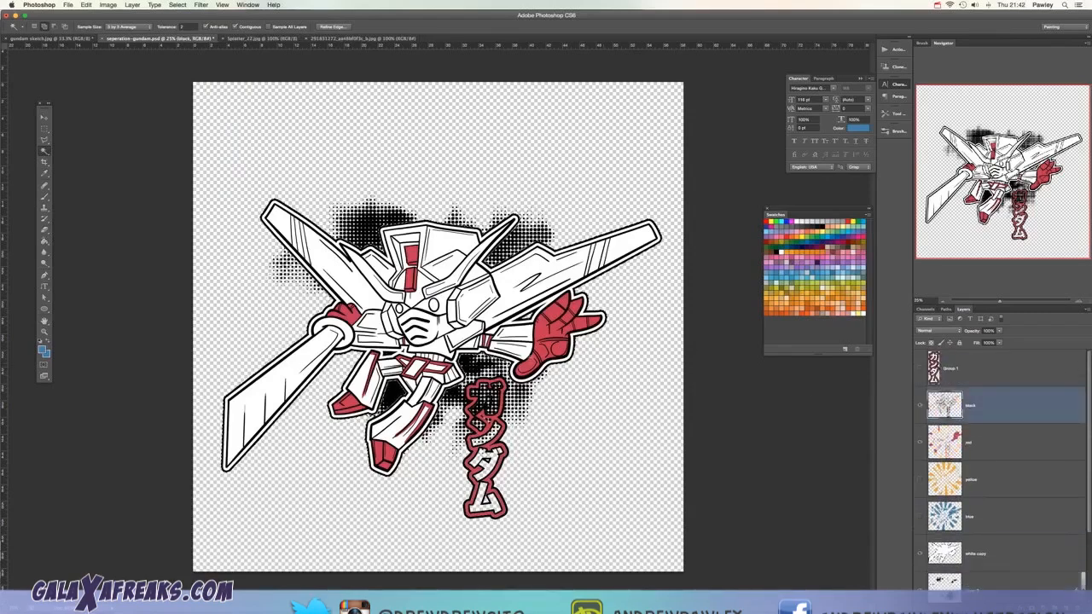
{"action": "left_click", "coordinate": [951, 370]}
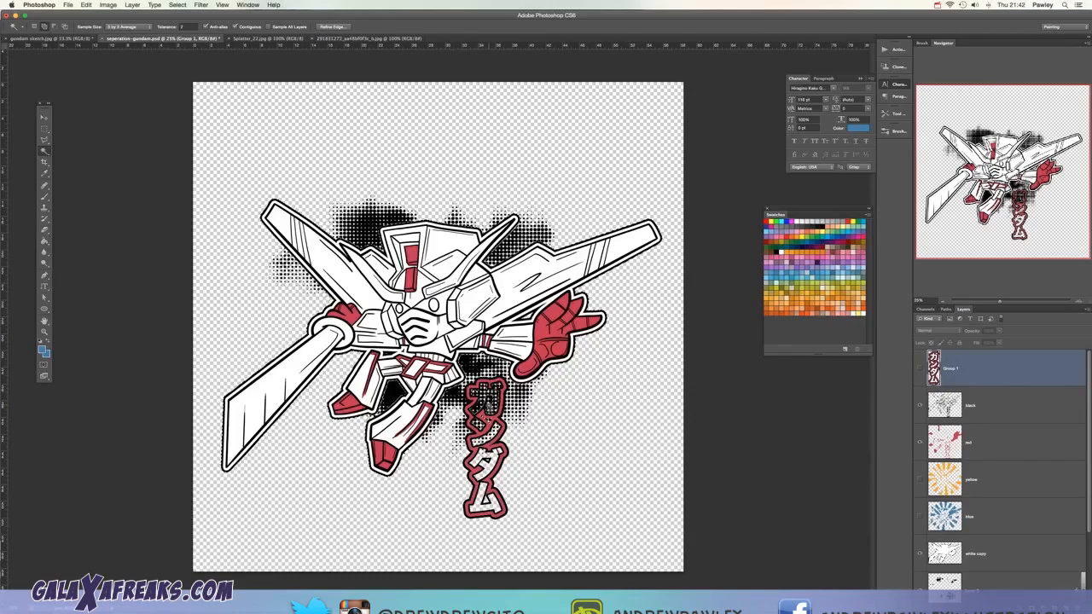
{"action": "left_click", "coordinate": [1002, 583]}
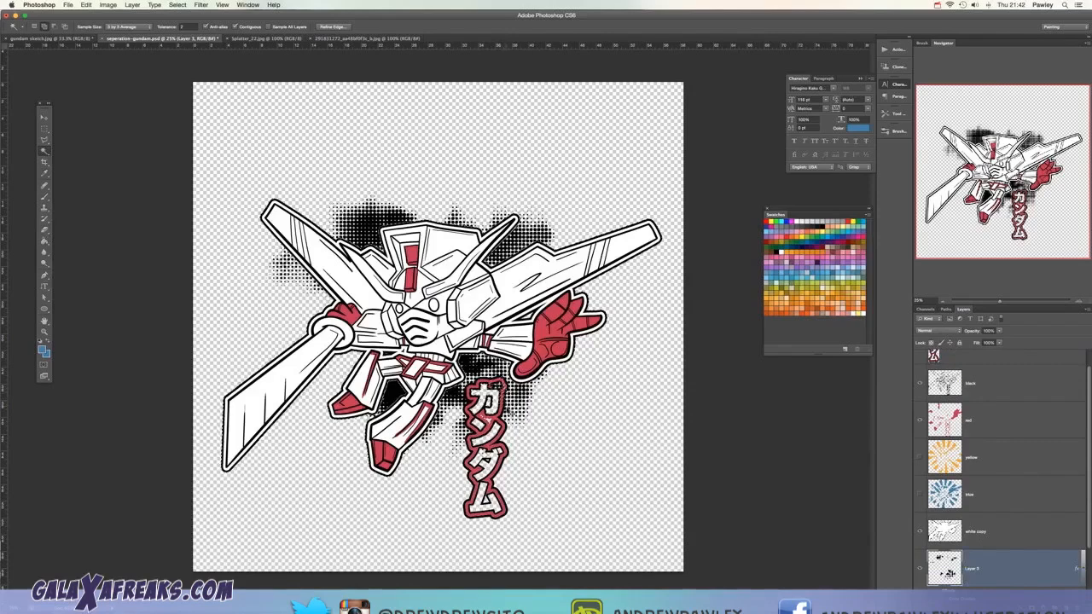
{"action": "left_click", "coordinate": [964, 362]}
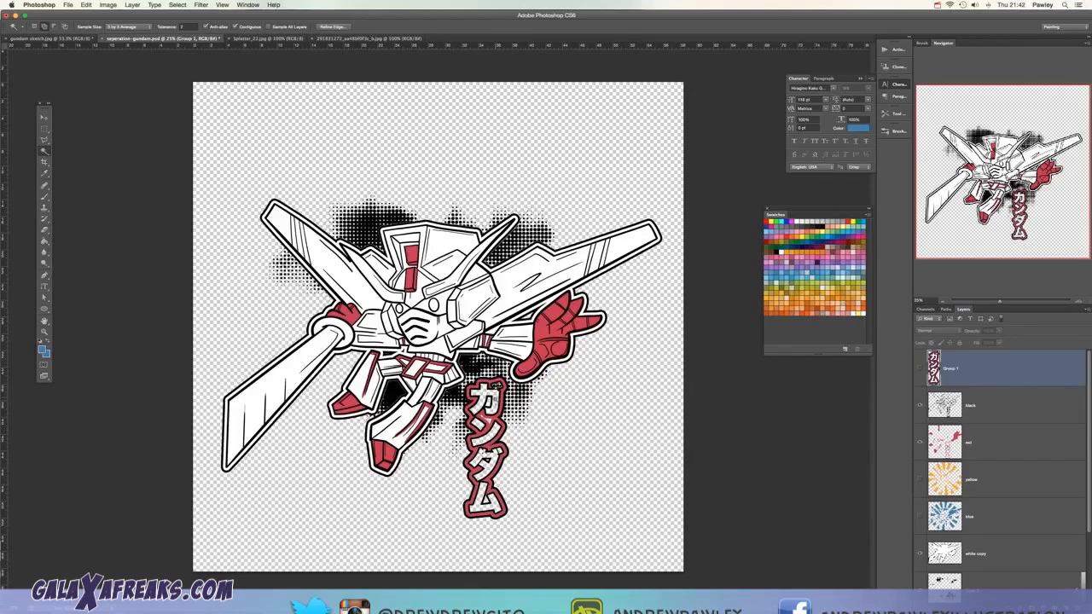
{"action": "left_click", "coordinate": [1027, 587]}
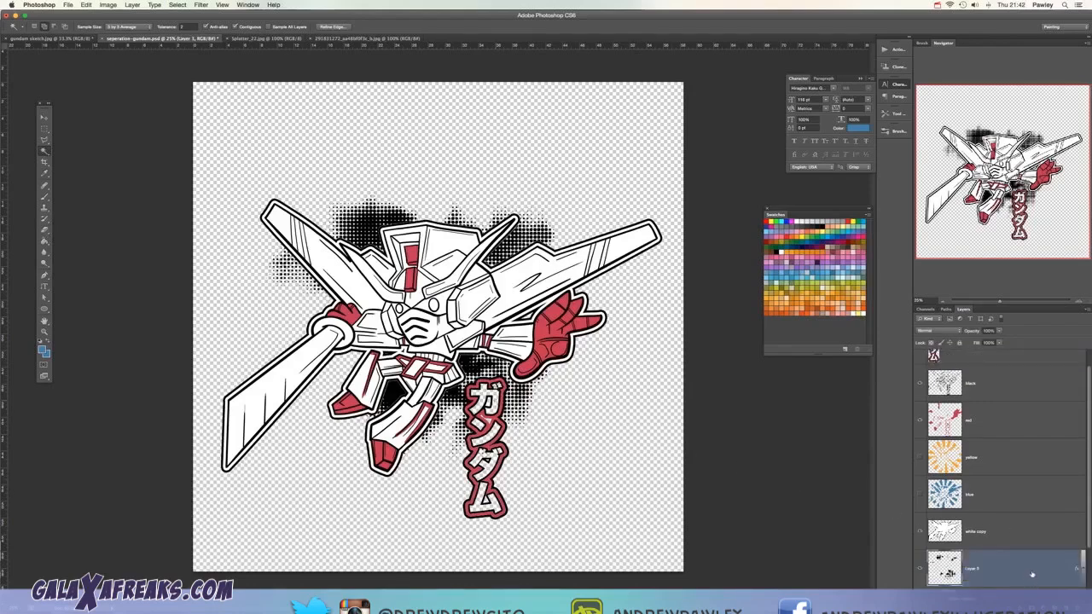
Step: Merge the white copy layer down into the halftone Layer 3, and leave its Color Overlay effect turned off
{"action": "left_click_drag", "start_coordinate": [1089, 442], "coordinate": [1090, 456]}
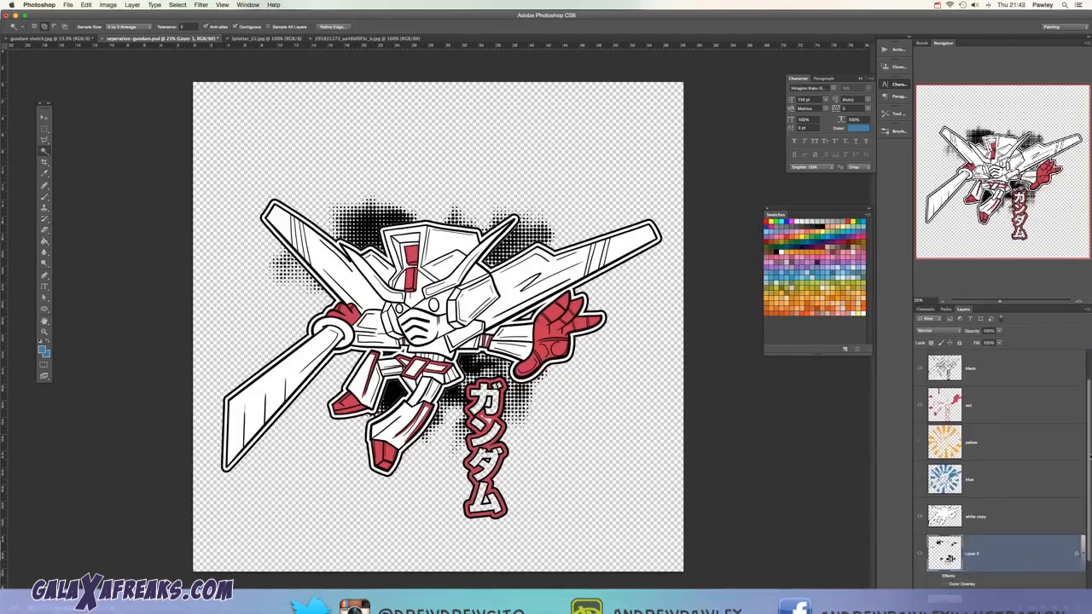
{"action": "left_click", "coordinate": [1014, 518]}
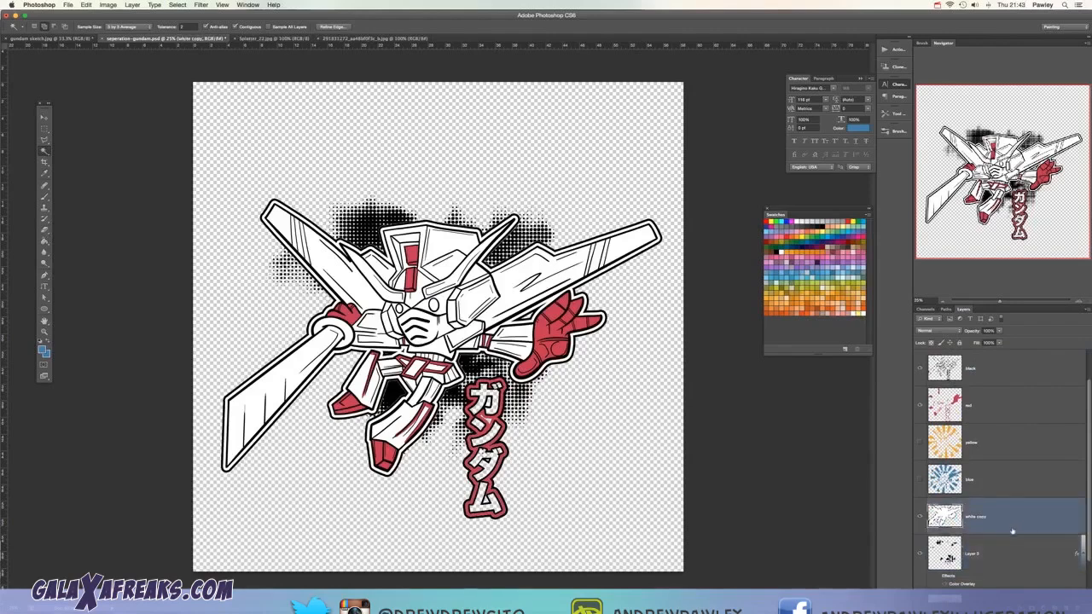
{"action": "key", "text": "super+e"}
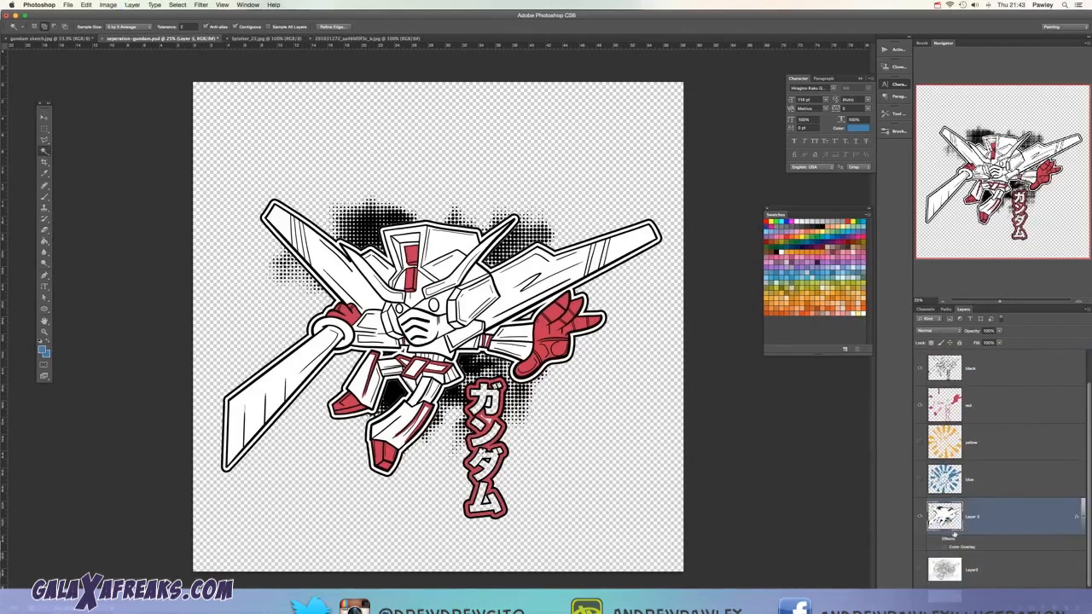
{"action": "left_click", "coordinate": [940, 546]}
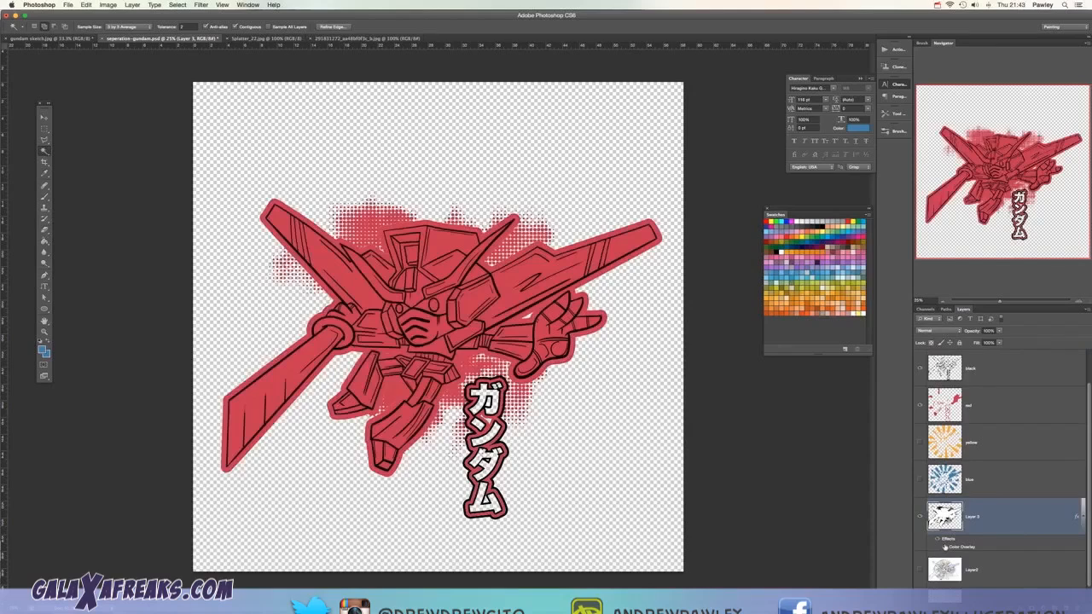
{"action": "left_click", "coordinate": [940, 547]}
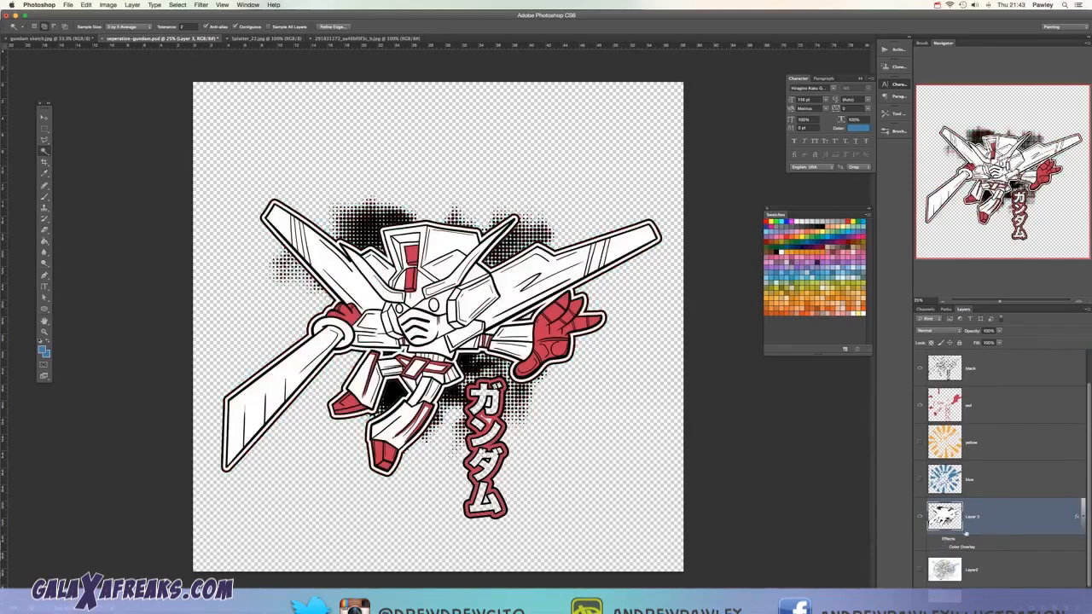
Step: Place Layer 3 directly beneath the black layer with Multiply blending, and make the yellow and blue layers visible
{"action": "left_click_drag", "start_coordinate": [1090, 509], "coordinate": [1090, 486]}
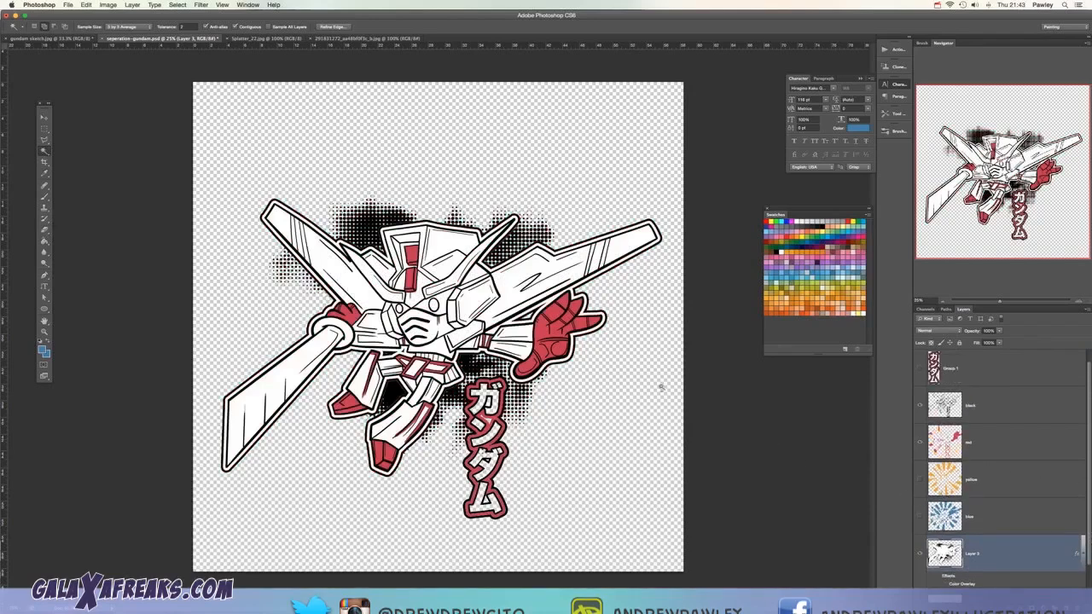
{"action": "left_click_drag", "start_coordinate": [955, 556], "coordinate": [946, 427]}
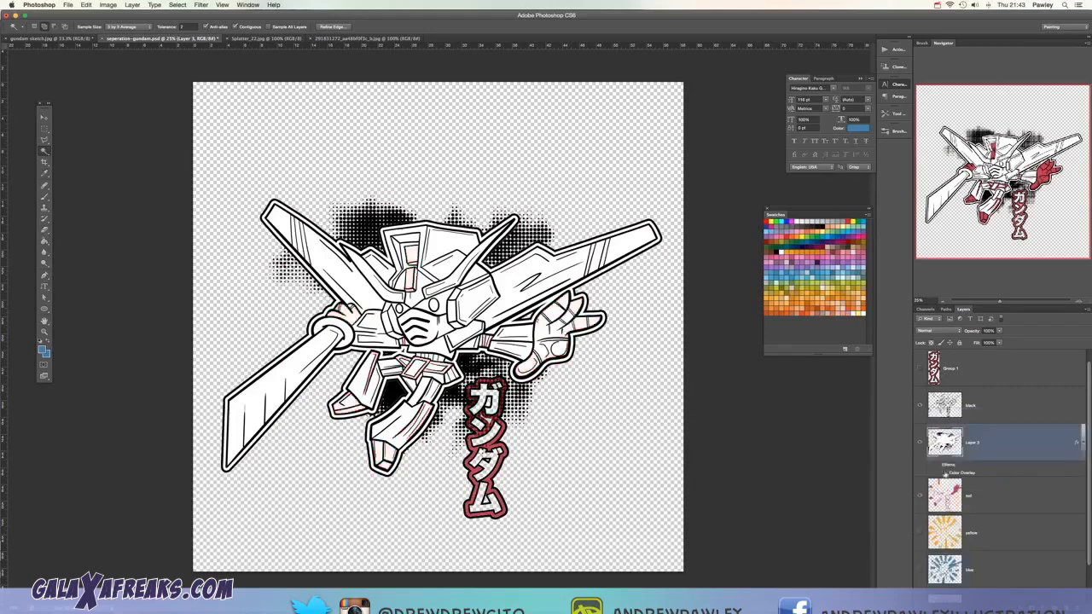
{"action": "left_click", "coordinate": [920, 533]}
{"action": "left_click", "coordinate": [920, 570]}
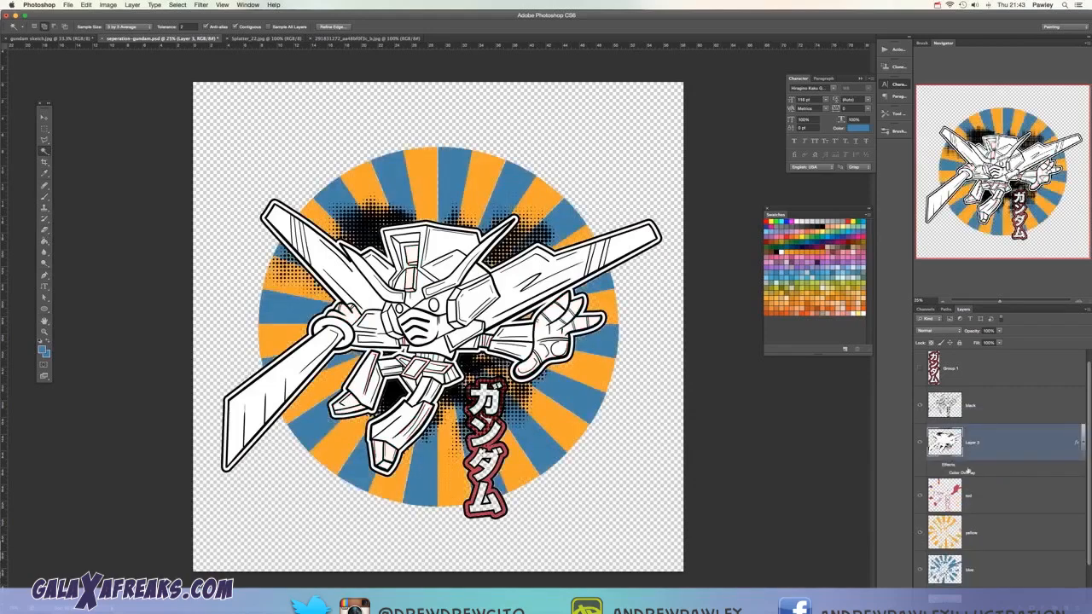
{"action": "left_click", "coordinate": [938, 330]}
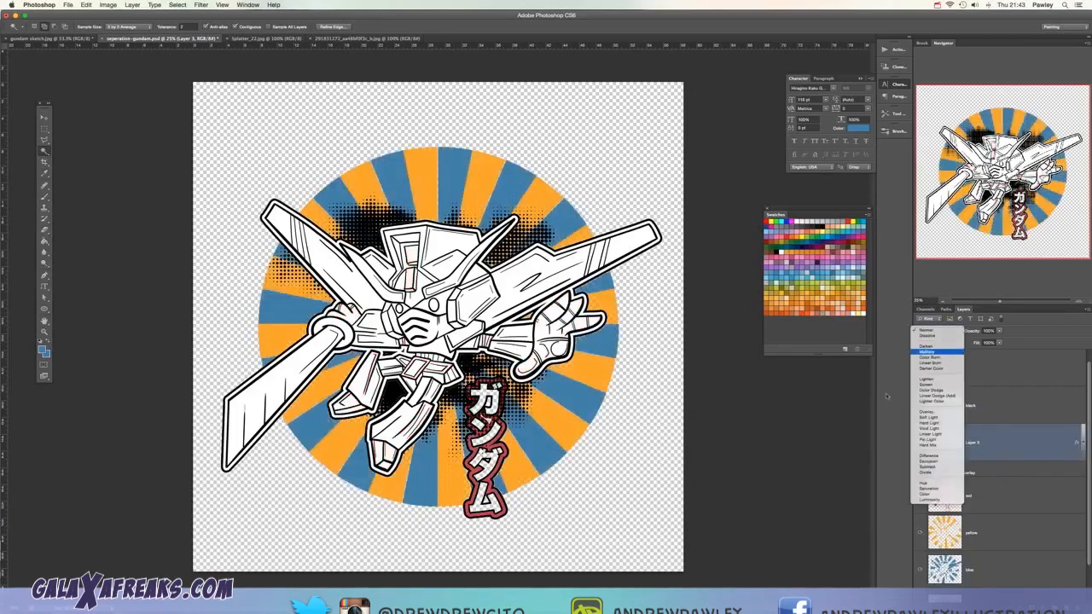
{"action": "left_click", "coordinate": [938, 364]}
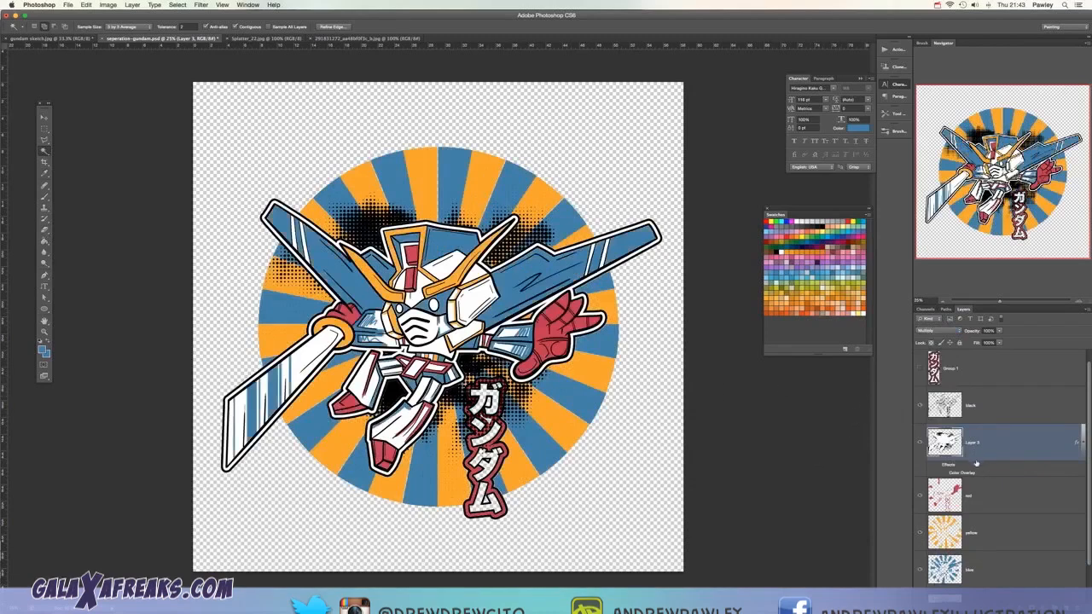
Step: Select the whole silhouette of the Group 1 lettering, clear that area on Layer 3, and deselect
{"action": "left_click", "coordinate": [977, 373]}
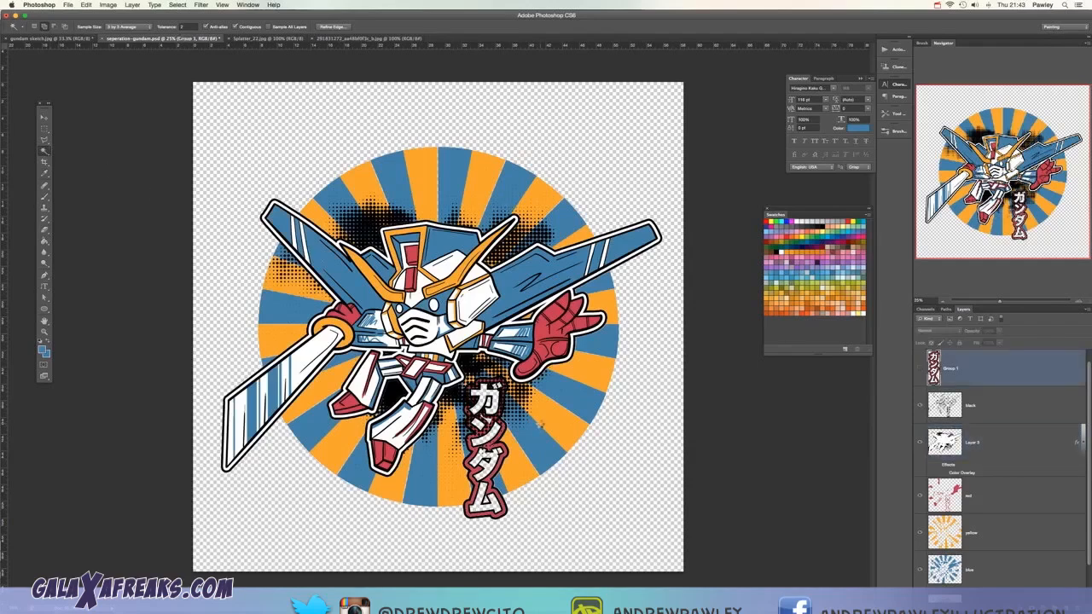
{"action": "left_click", "coordinate": [178, 5]}
{"action": "left_click", "coordinate": [185, 39]}
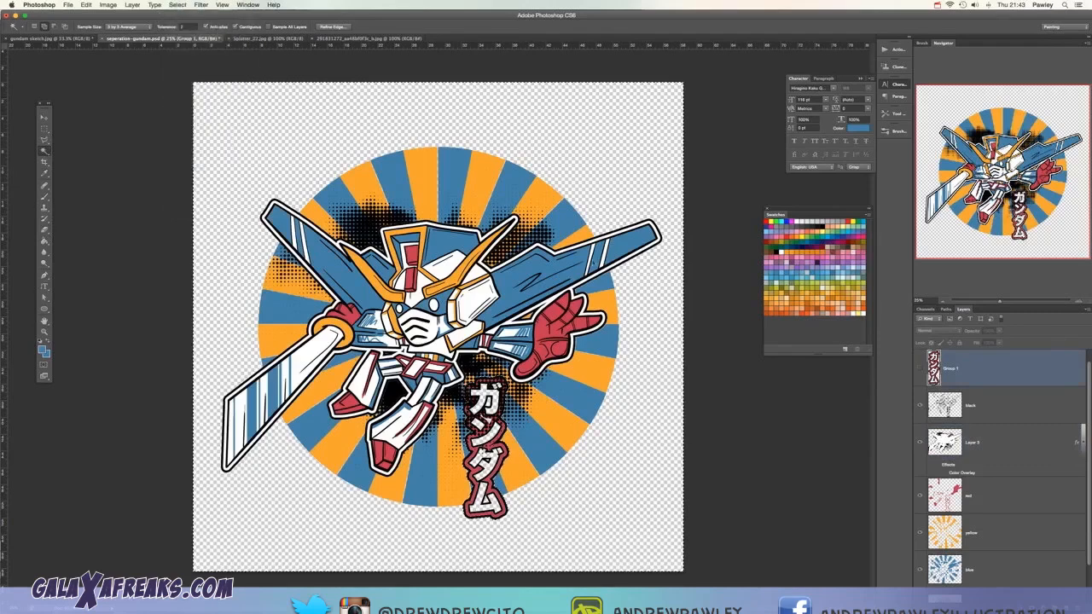
{"action": "left_click", "coordinate": [998, 451]}
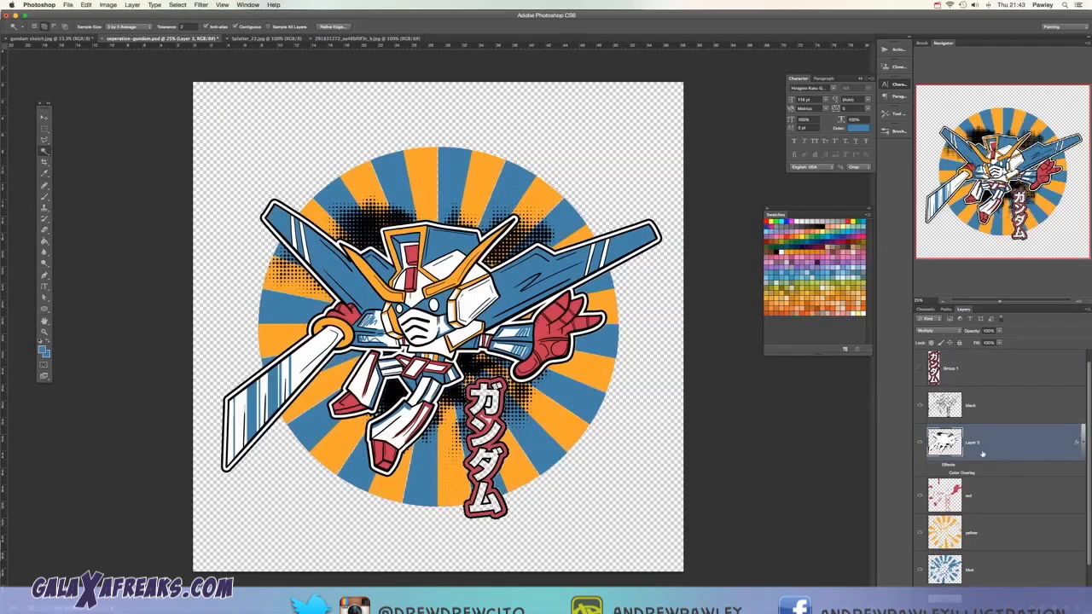
{"action": "key", "text": "super+d"}
Step: Merge Layer 3 with the black layer, and delete the merged layer's white areas using a Color Range selection sampled from white
{"action": "left_click", "coordinate": [1010, 405], "text": "shift"}
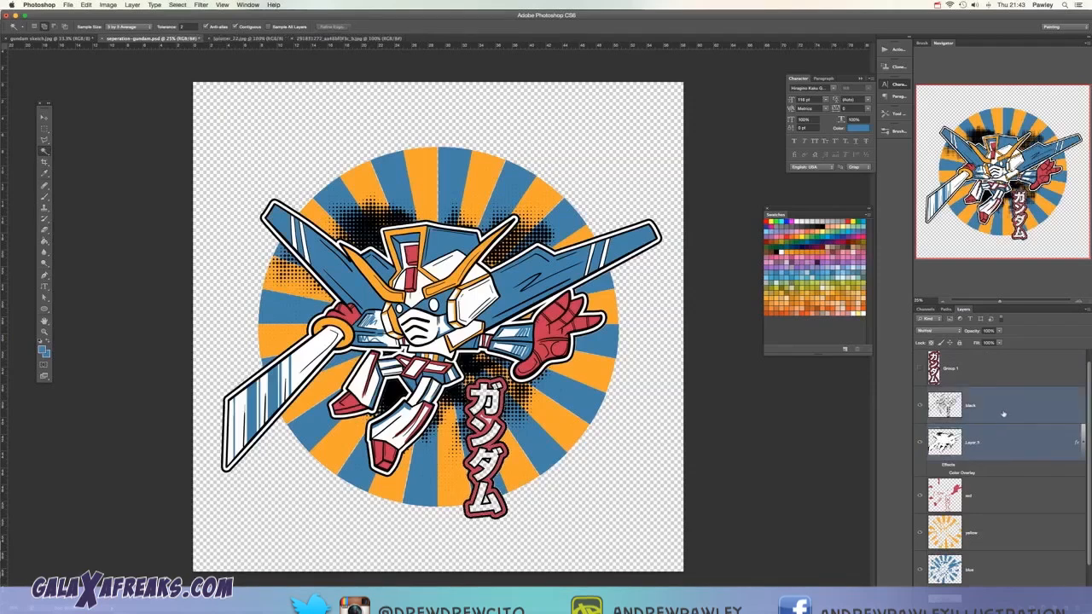
{"action": "key", "text": "super+e"}
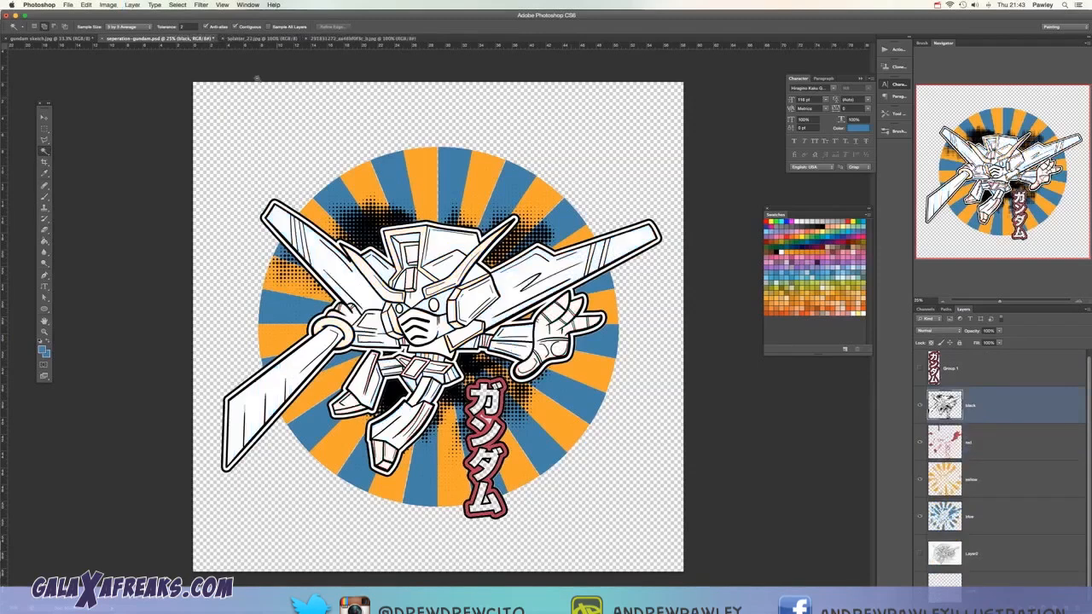
{"action": "left_click", "coordinate": [177, 5]}
{"action": "left_click", "coordinate": [191, 32]}
{"action": "left_click", "coordinate": [177, 5]}
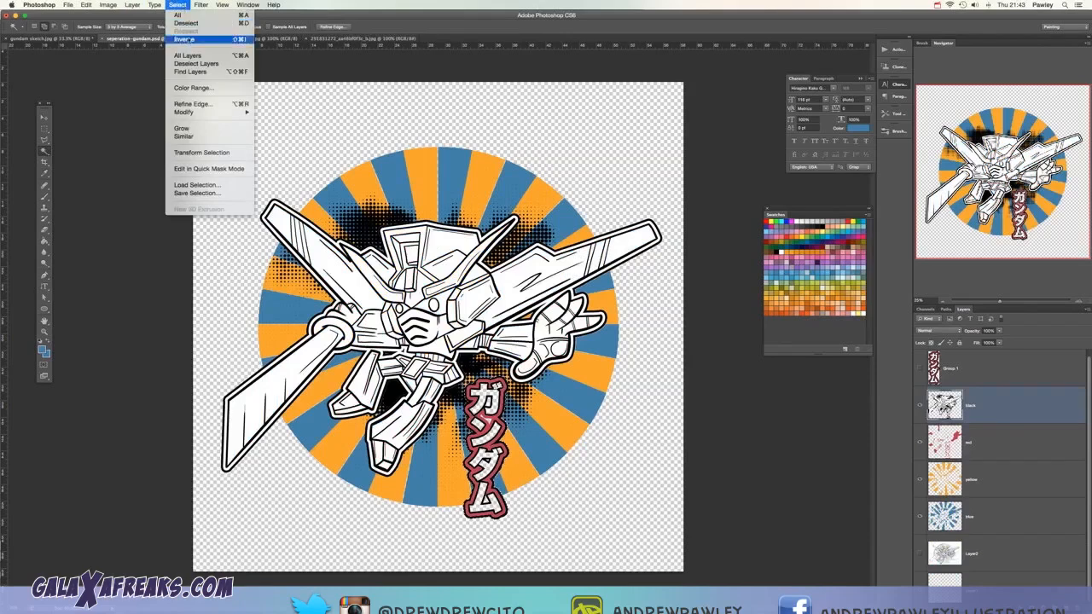
{"action": "left_click", "coordinate": [185, 40]}
{"action": "left_click", "coordinate": [177, 5]}
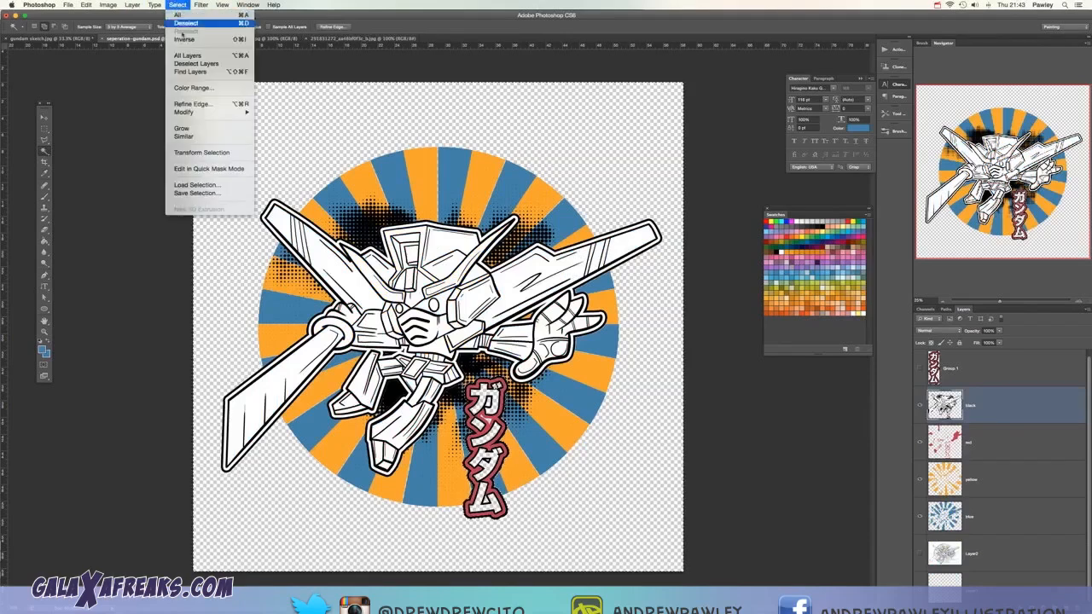
{"action": "left_click", "coordinate": [195, 89]}
{"action": "left_click", "coordinate": [357, 285]}
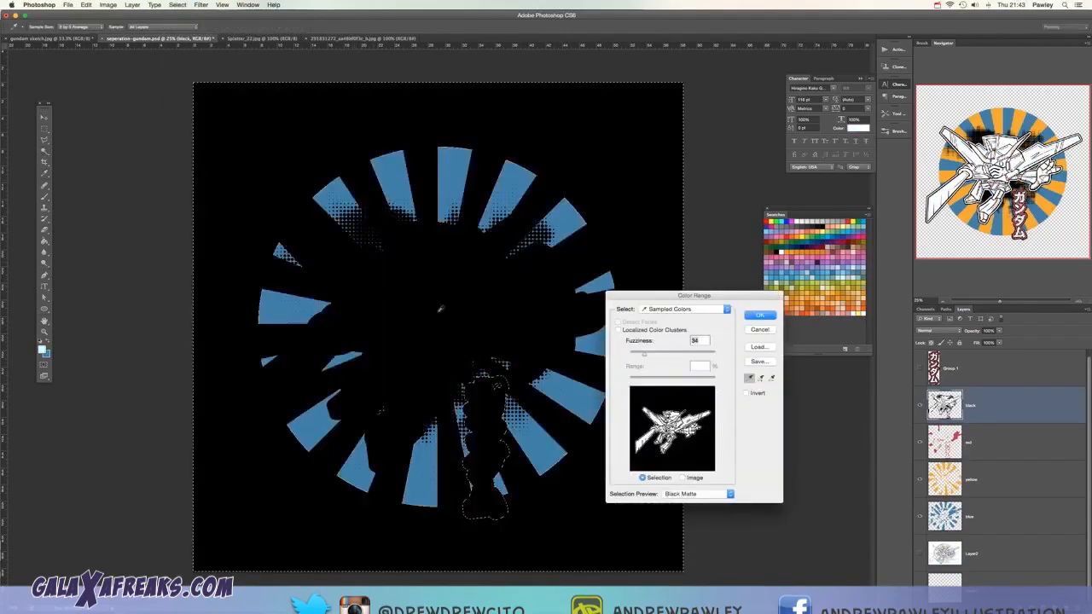
{"action": "left_click", "coordinate": [751, 315]}
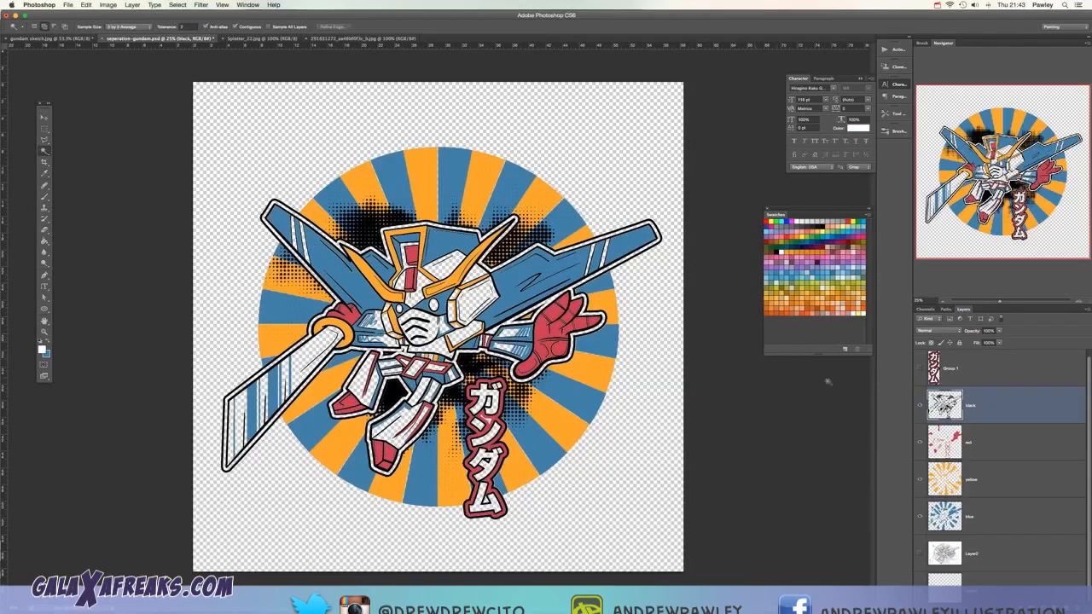
Step: Add a new layer directly beneath the blue layer, fill it with white using the Paint Bucket, and delete Group 1
{"action": "scroll", "coordinate": [1085, 517], "scroll_direction": "down", "scroll_amount": 1}
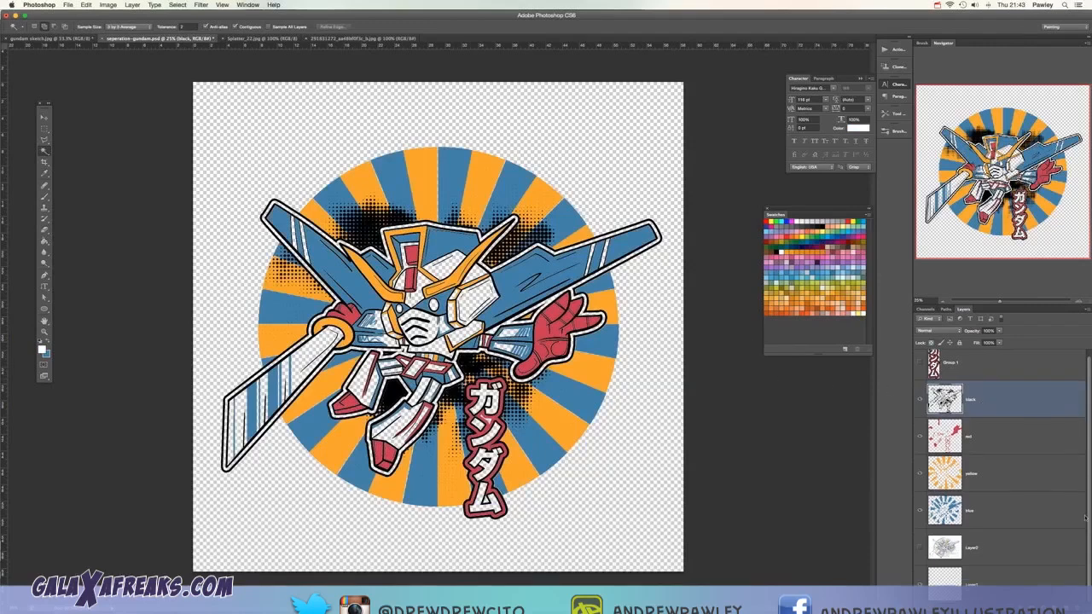
{"action": "left_click", "coordinate": [1027, 551]}
{"action": "key", "text": "super+alt+shift+n"}
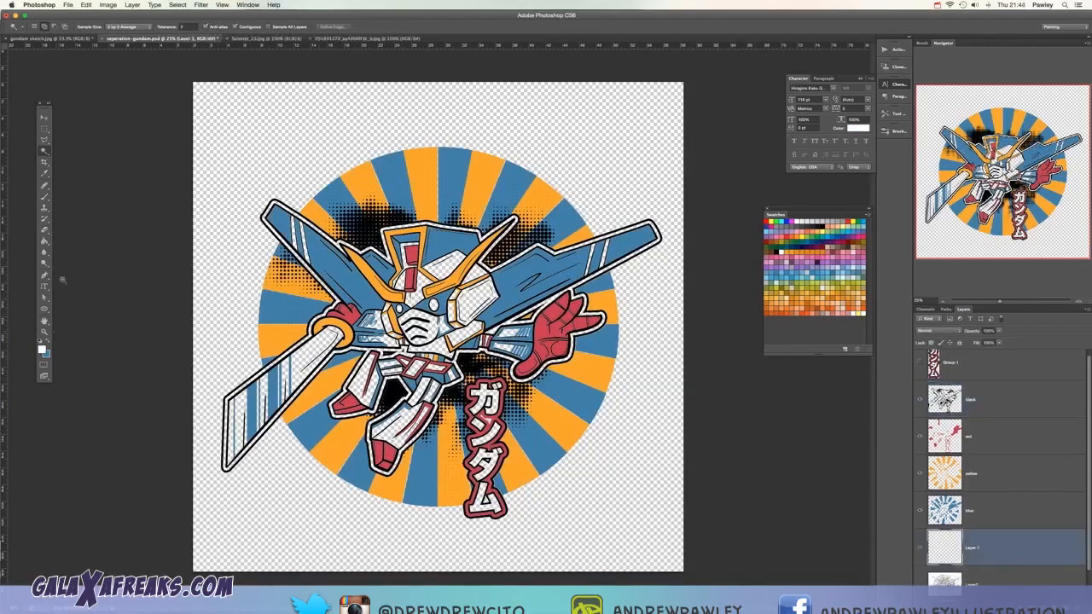
{"action": "left_click", "coordinate": [44, 242]}
{"action": "left_click", "coordinate": [212, 150]}
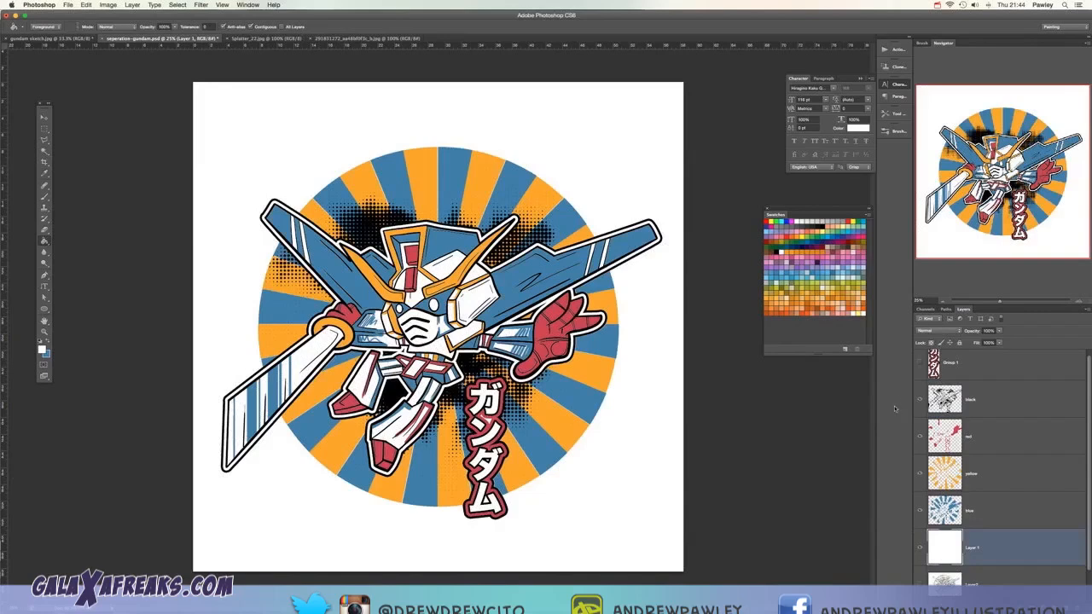
{"action": "left_click", "coordinate": [959, 362]}
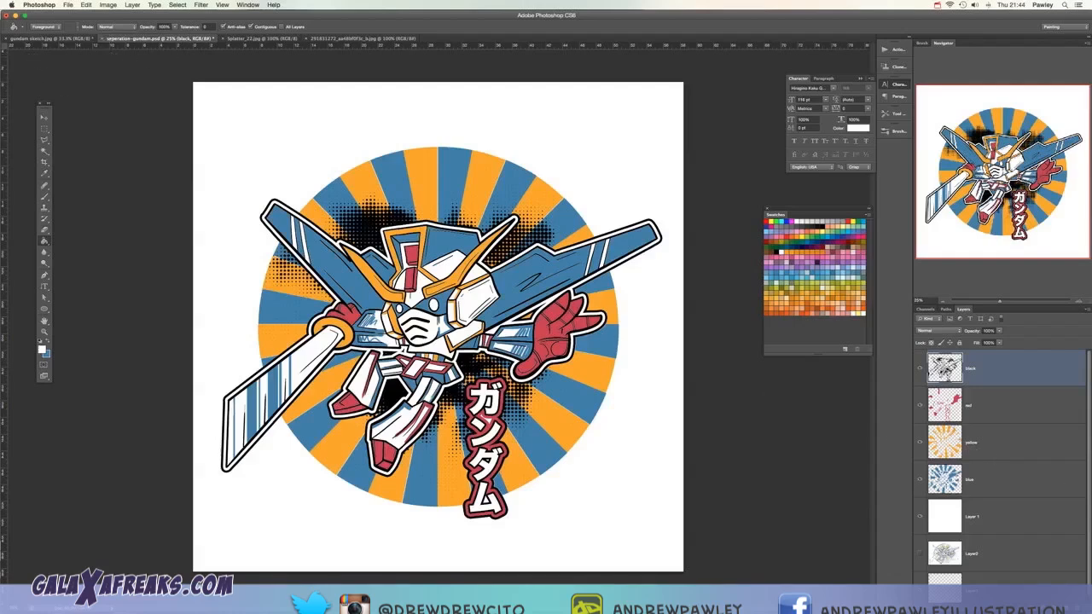
Step: Check the colour separation by hiding the black, red and yellow layers one after another and showing them again
{"action": "left_click", "coordinate": [919, 369]}
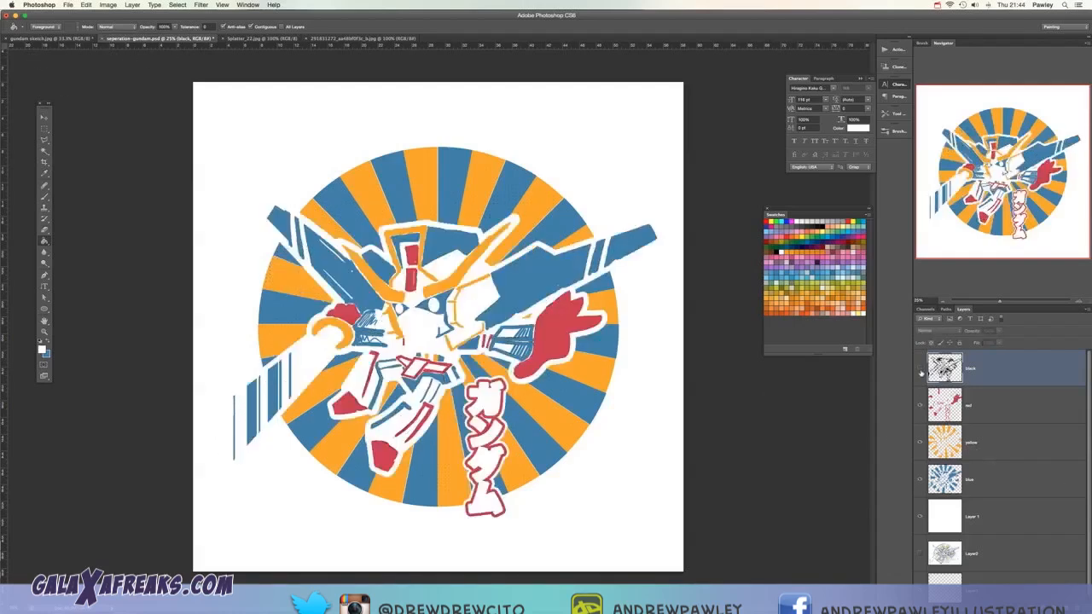
{"action": "left_click", "coordinate": [919, 368]}
{"action": "left_click", "coordinate": [920, 368]}
{"action": "left_click", "coordinate": [920, 405]}
{"action": "left_click", "coordinate": [920, 443]}
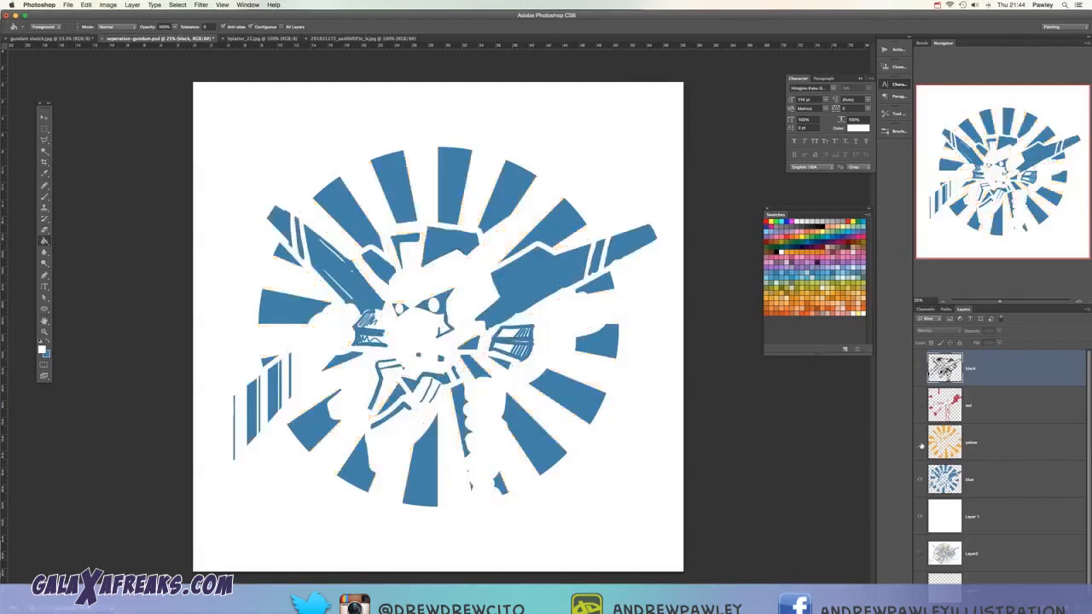
{"action": "left_click", "coordinate": [921, 444]}
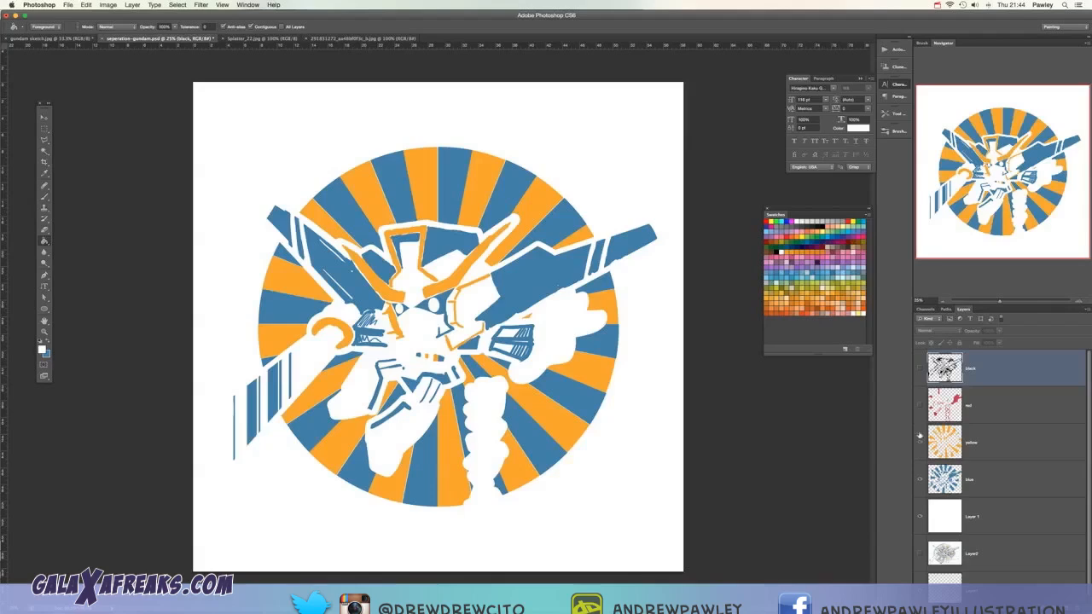
{"action": "left_click", "coordinate": [919, 406]}
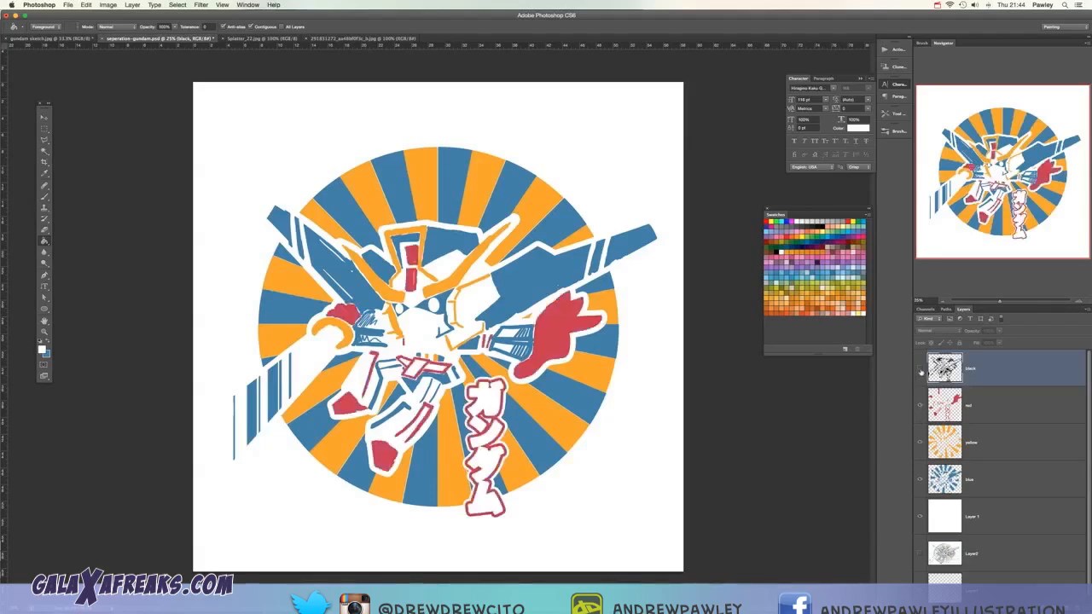
{"action": "left_click", "coordinate": [920, 369]}
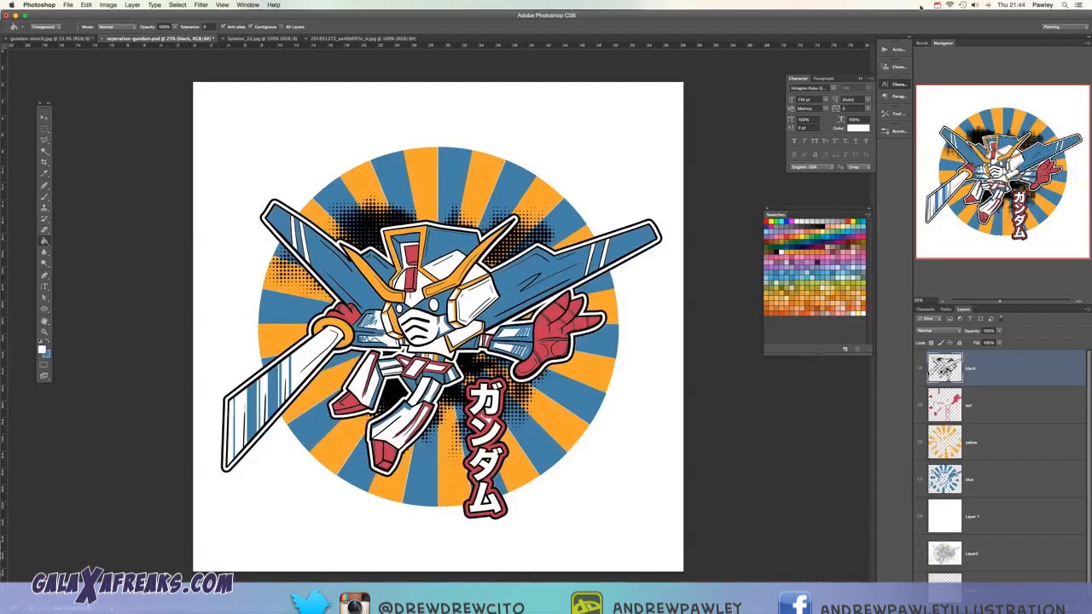
Step: On the red layer, brush the sampled red into the white gap inside the topmost lettering character, and save the file
{"action": "left_click", "coordinate": [985, 413]}
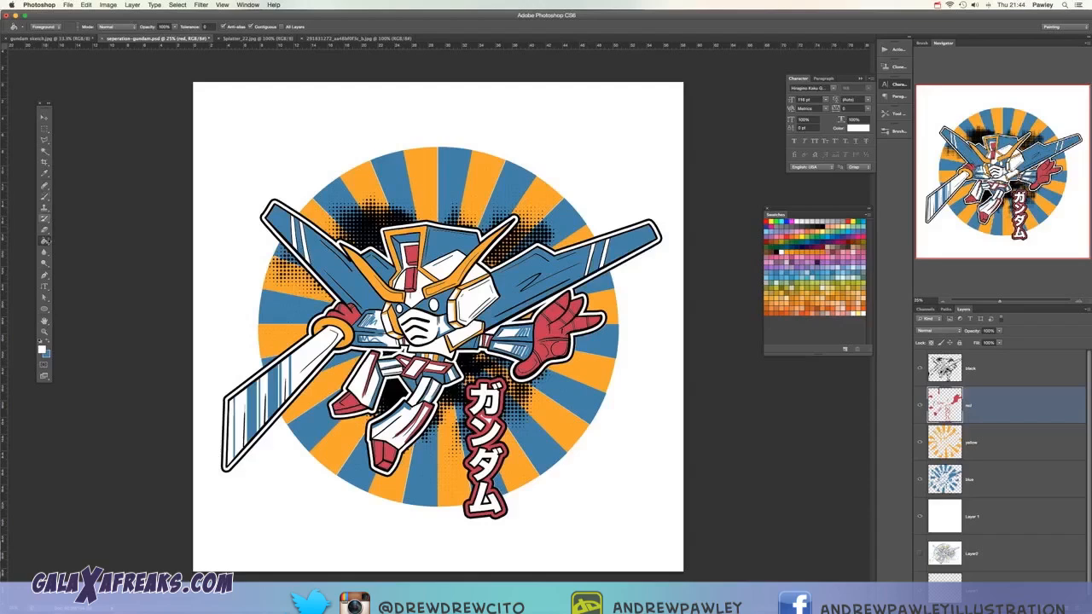
{"action": "left_click", "coordinate": [45, 197]}
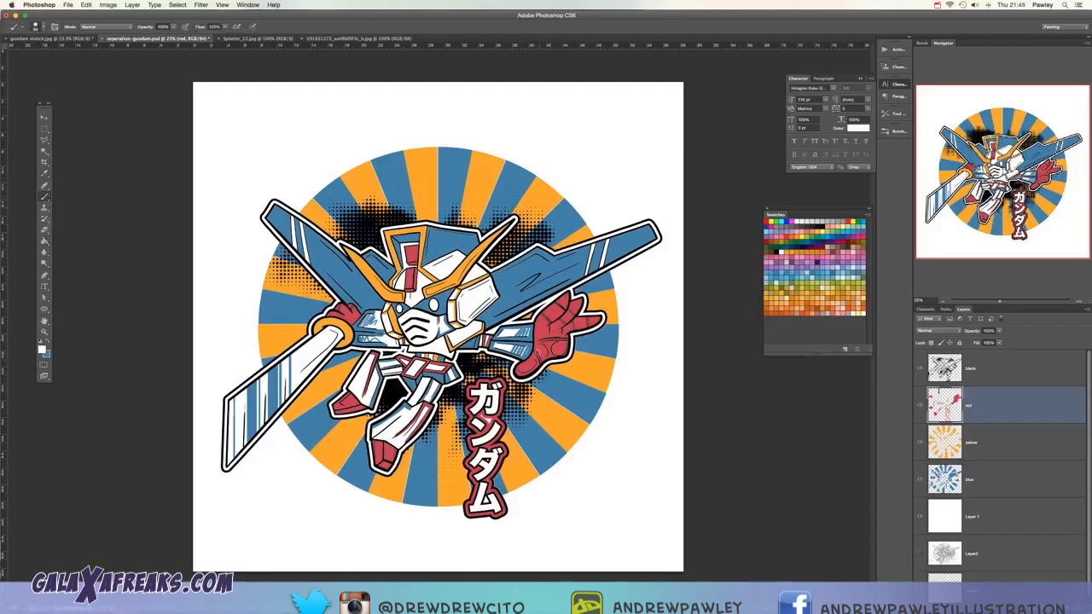
{"action": "left_click", "coordinate": [539, 348], "text": "alt"}
{"action": "scroll", "coordinate": [501, 413], "scroll_direction": "up", "scroll_amount": 6}
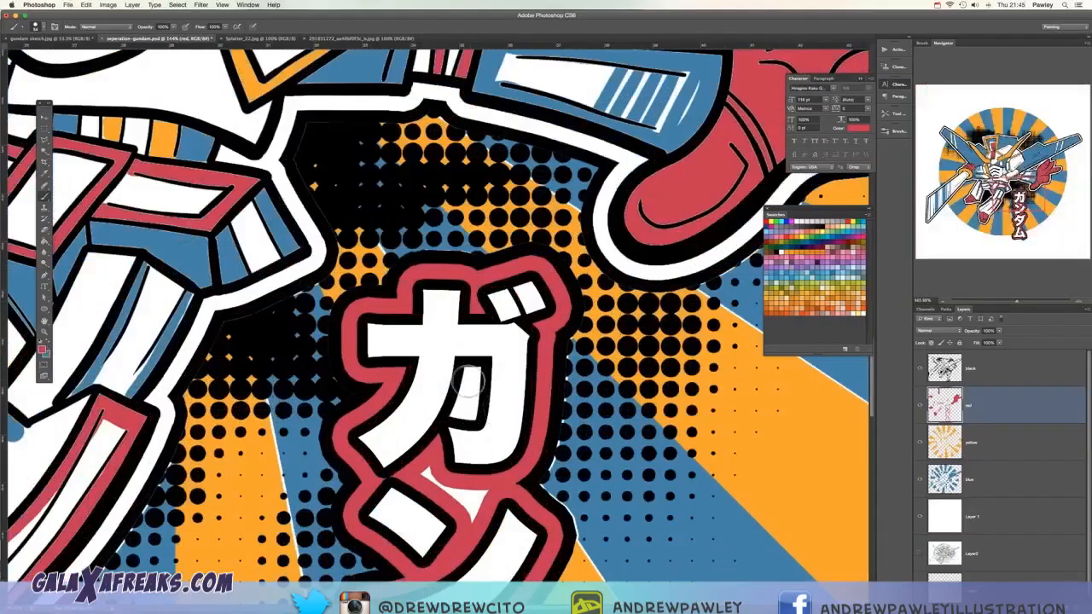
{"action": "left_click_drag", "start_coordinate": [470, 381], "coordinate": [465, 411]}
{"action": "scroll", "coordinate": [466, 411], "scroll_direction": "down", "scroll_amount": 6}
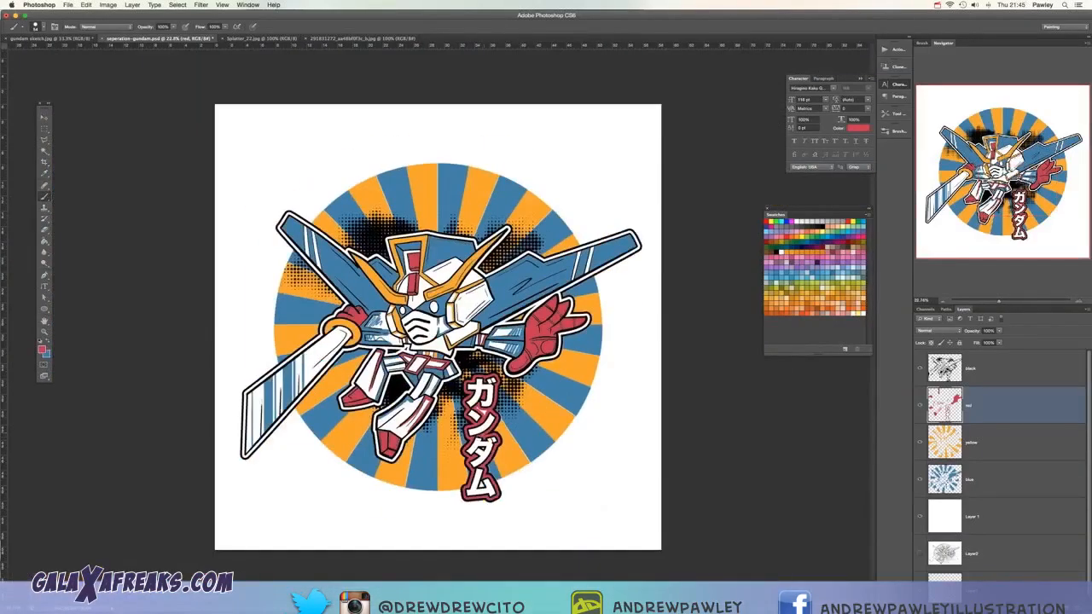
{"action": "scroll", "coordinate": [503, 202], "scroll_direction": "up", "scroll_amount": 4}
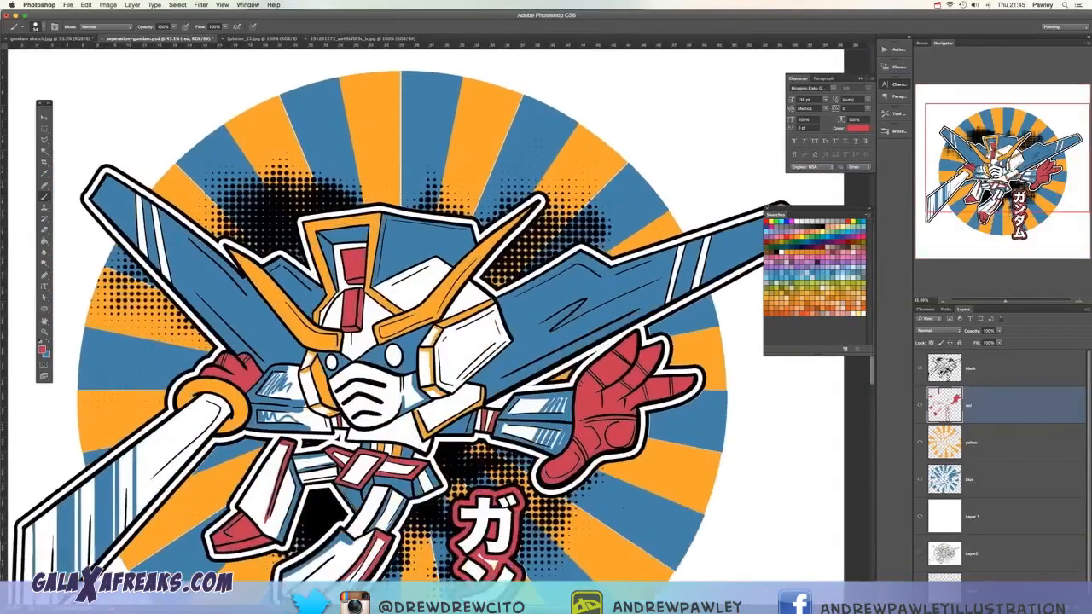
{"action": "scroll", "coordinate": [501, 142], "scroll_direction": "down", "scroll_amount": 1}
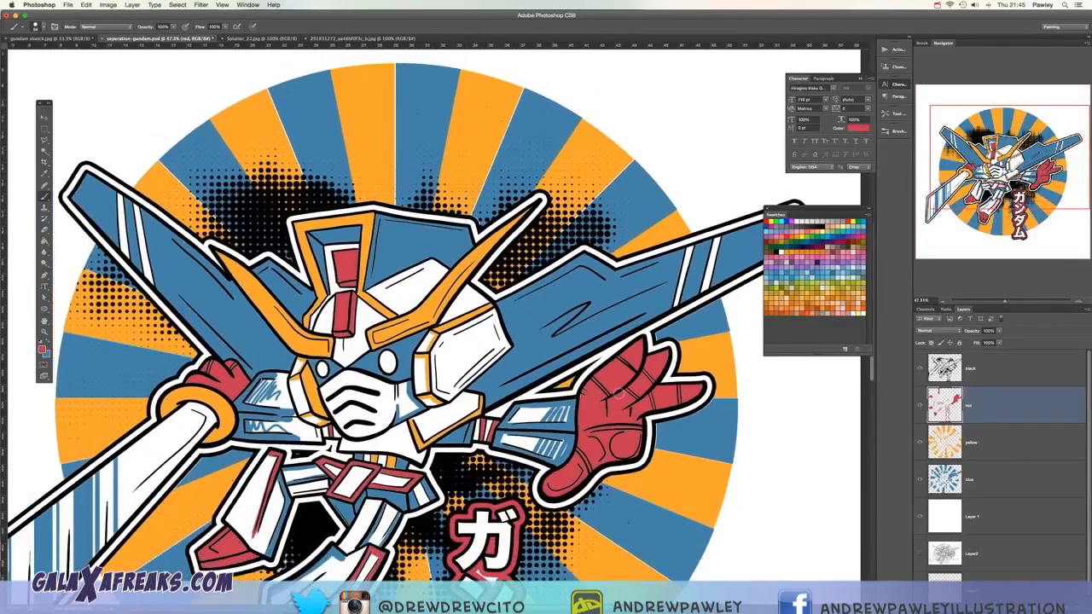
{"action": "scroll", "coordinate": [614, 389], "scroll_direction": "down", "scroll_amount": 5}
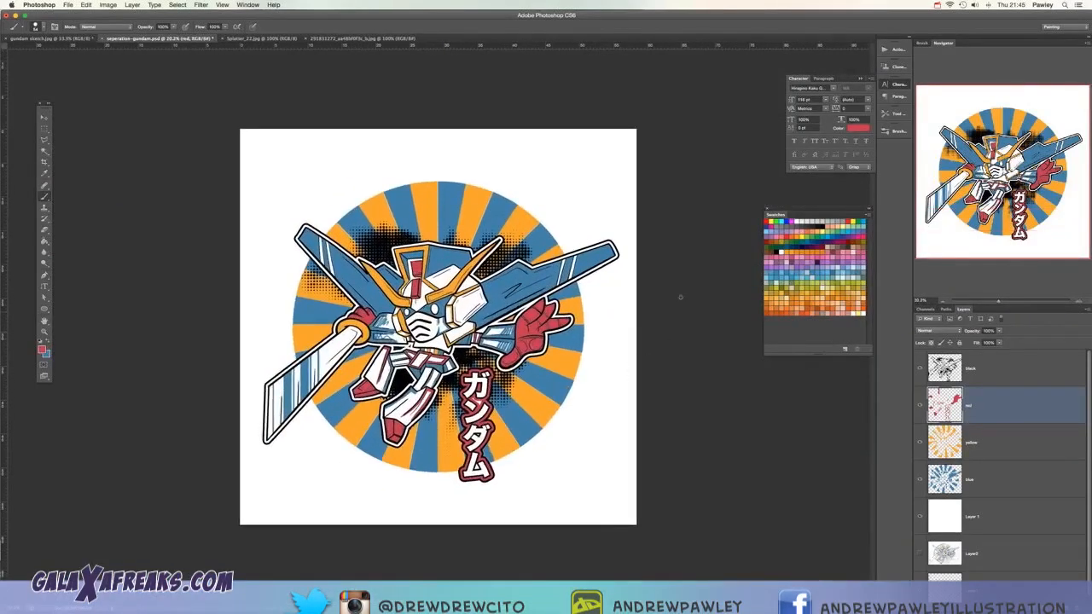
{"action": "key", "text": "super+s"}
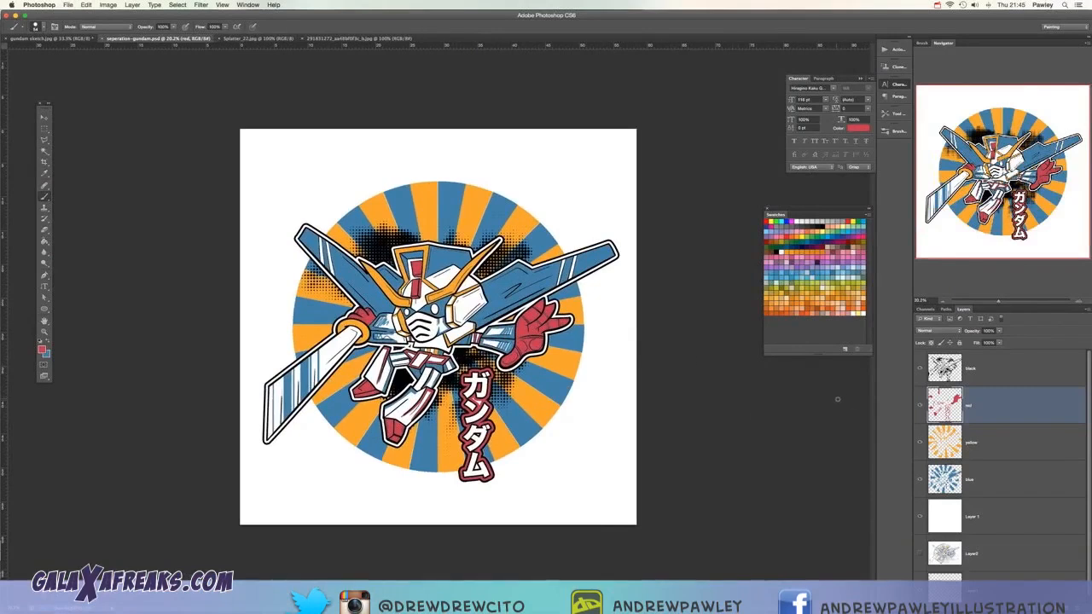
Step: Make the yellow layer active and sample the sunburst's orange as the brush colour
{"action": "left_click", "coordinate": [981, 442]}
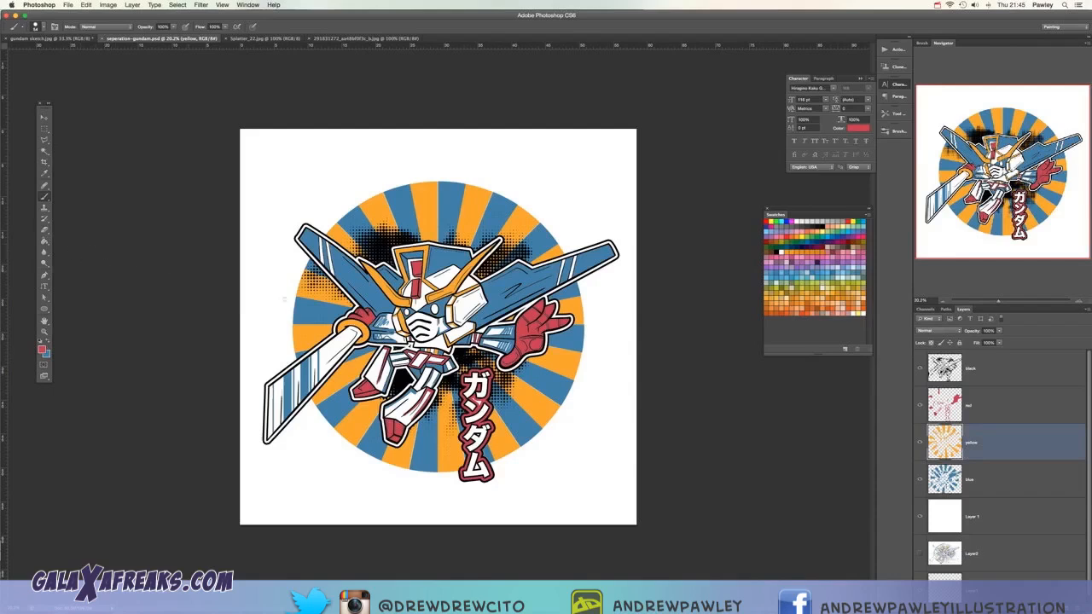
{"action": "left_click", "coordinate": [503, 438], "text": "alt"}
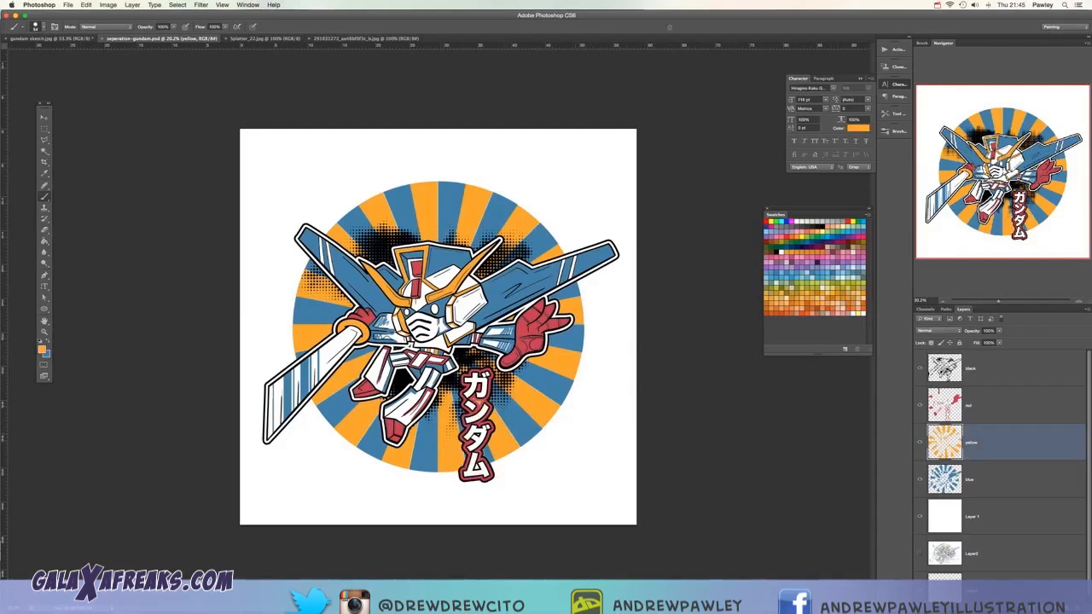
{"action": "left_click", "coordinate": [936, 5]}
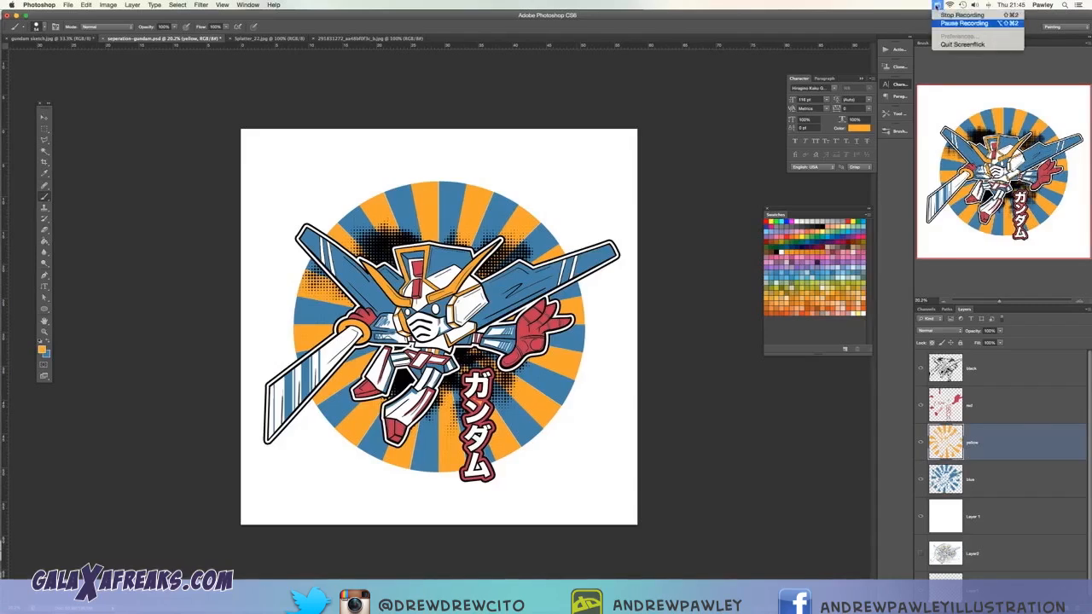
{"action": "left_click", "coordinate": [964, 23]}
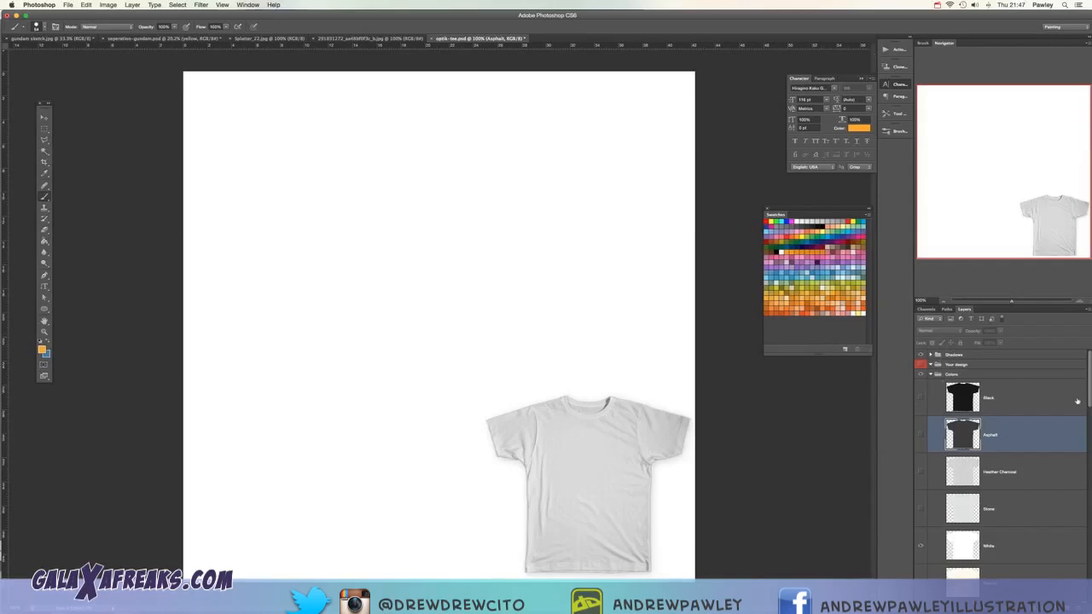
Step: Look through the shirt layers in the Colors group, hiding White to preview another colour, and show White again
{"action": "scroll", "coordinate": [1089, 391], "scroll_direction": "down", "scroll_amount": 2}
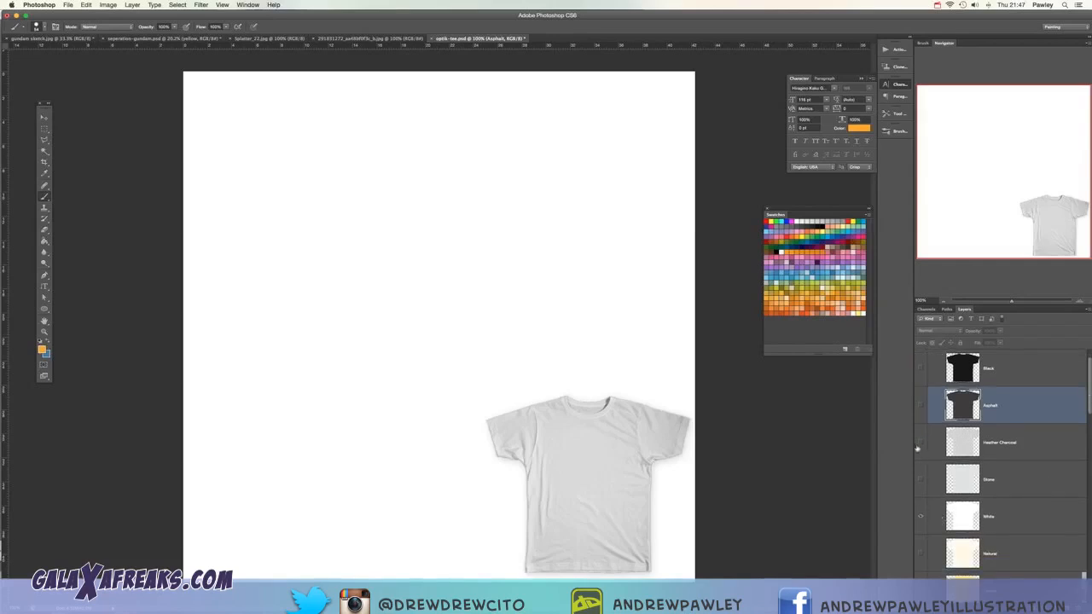
{"action": "scroll", "coordinate": [956, 449], "scroll_direction": "down", "scroll_amount": 3}
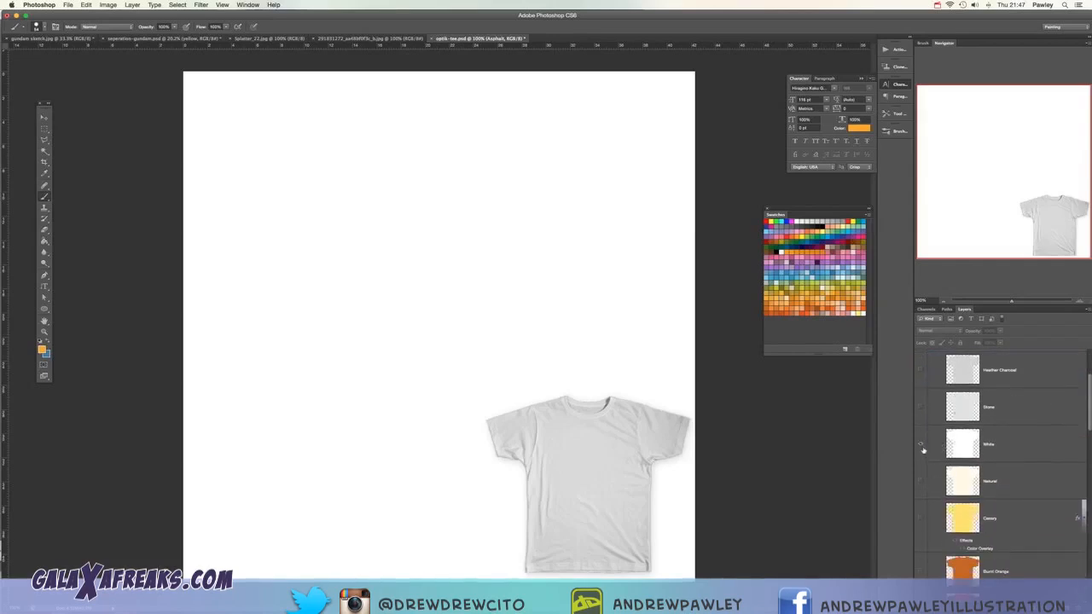
{"action": "left_click", "coordinate": [921, 446]}
{"action": "left_click", "coordinate": [920, 518]}
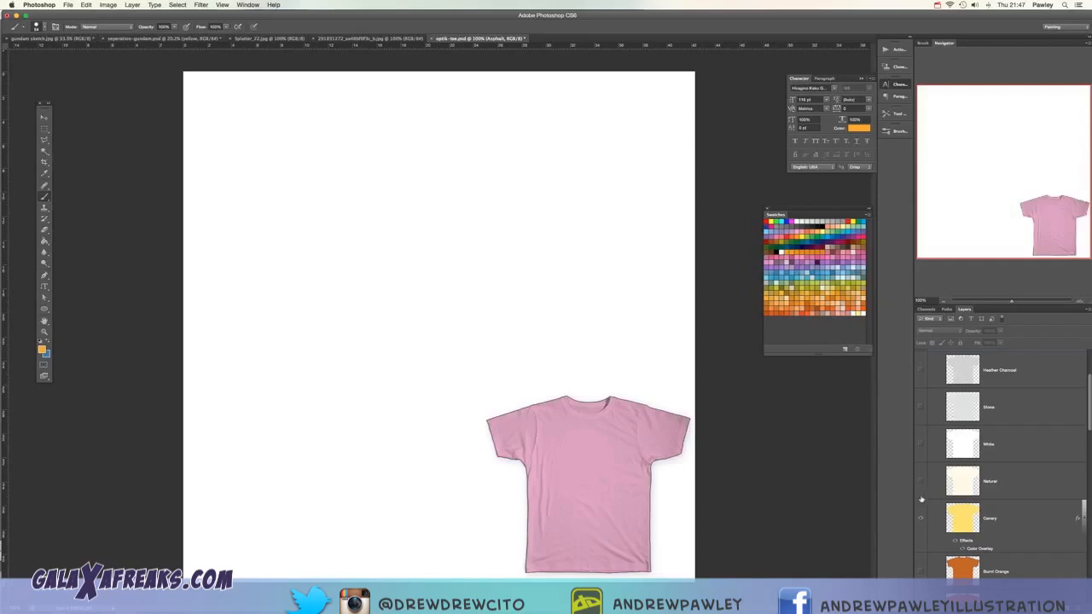
{"action": "scroll", "coordinate": [925, 469], "scroll_direction": "up", "scroll_amount": 3}
{"action": "scroll", "coordinate": [925, 456], "scroll_direction": "down", "scroll_amount": 8}
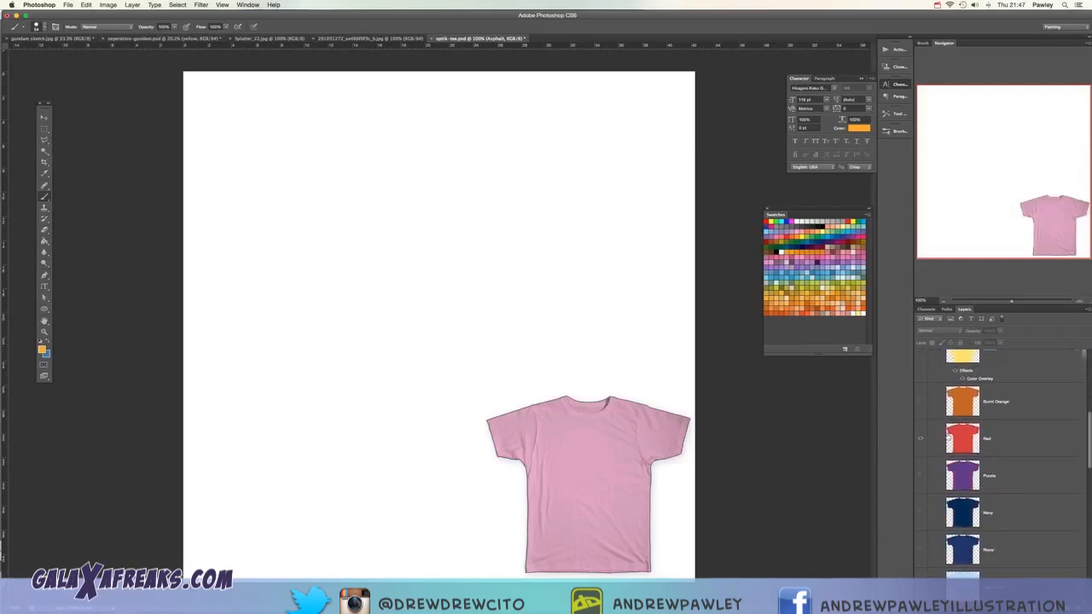
{"action": "scroll", "coordinate": [938, 435], "scroll_direction": "up", "scroll_amount": 8}
{"action": "left_click", "coordinate": [940, 432]}
{"action": "scroll", "coordinate": [941, 433], "scroll_direction": "down", "scroll_amount": 7}
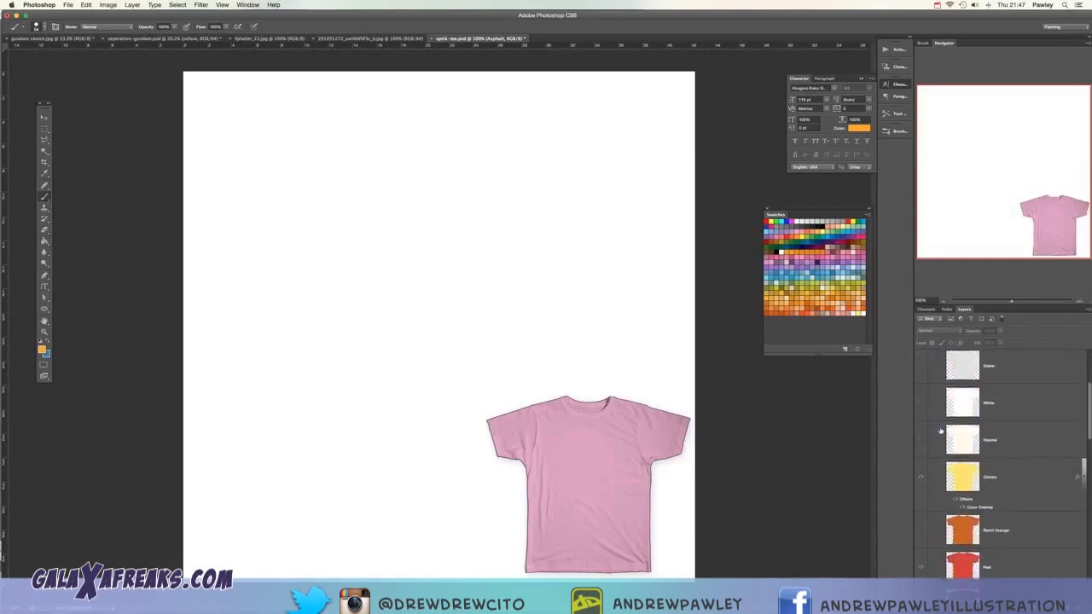
{"action": "scroll", "coordinate": [930, 407], "scroll_direction": "up", "scroll_amount": 7}
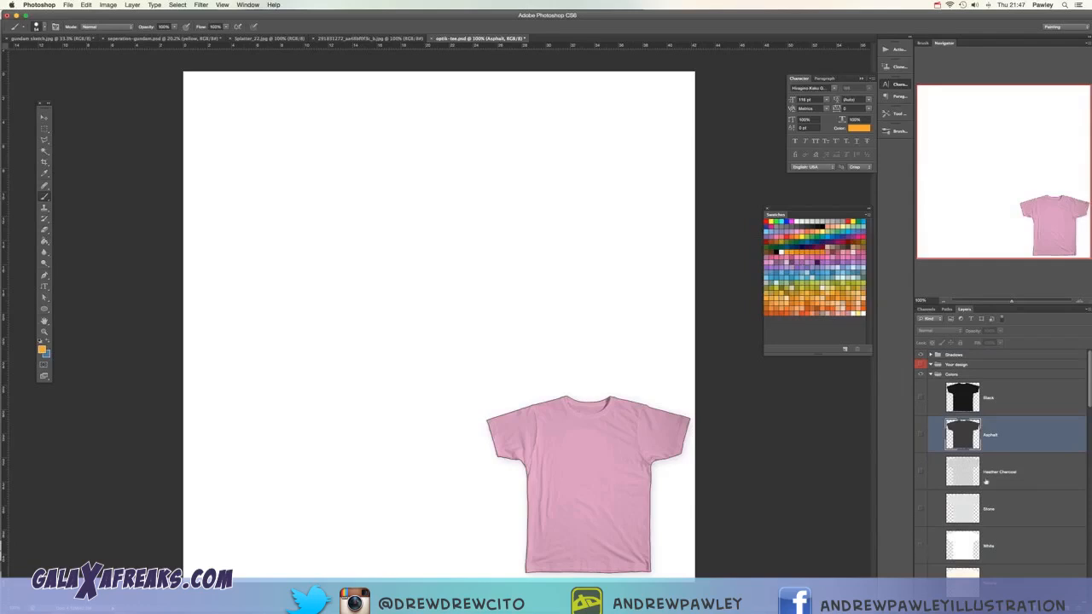
{"action": "scroll", "coordinate": [986, 482], "scroll_direction": "down", "scroll_amount": 15}
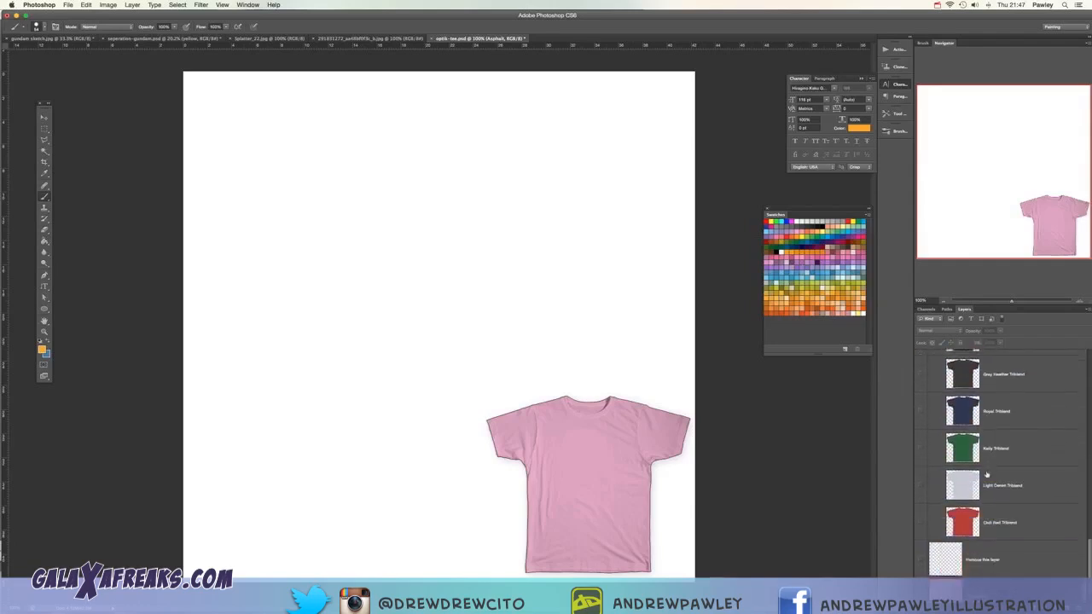
{"action": "scroll", "coordinate": [985, 474], "scroll_direction": "up", "scroll_amount": 15}
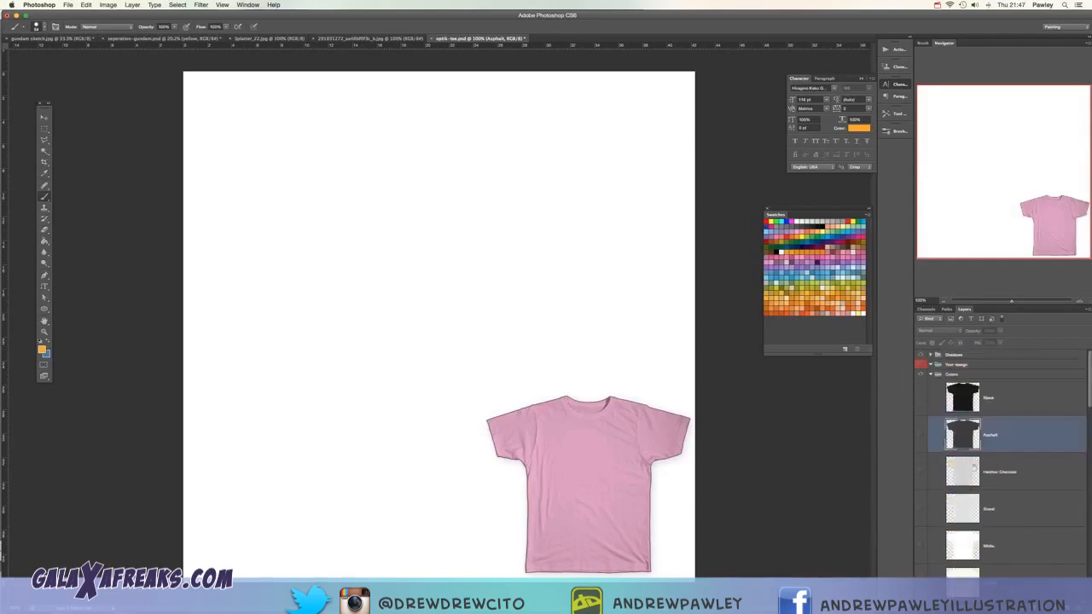
{"action": "left_click", "coordinate": [919, 545]}
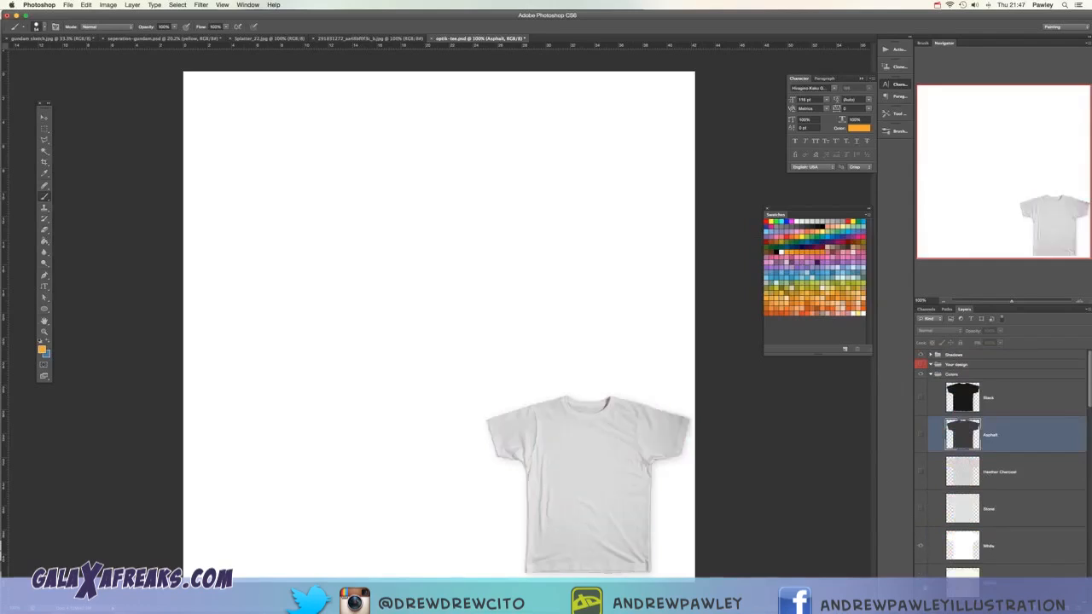
{"action": "left_click", "coordinate": [921, 552]}
{"action": "left_click", "coordinate": [922, 547]}
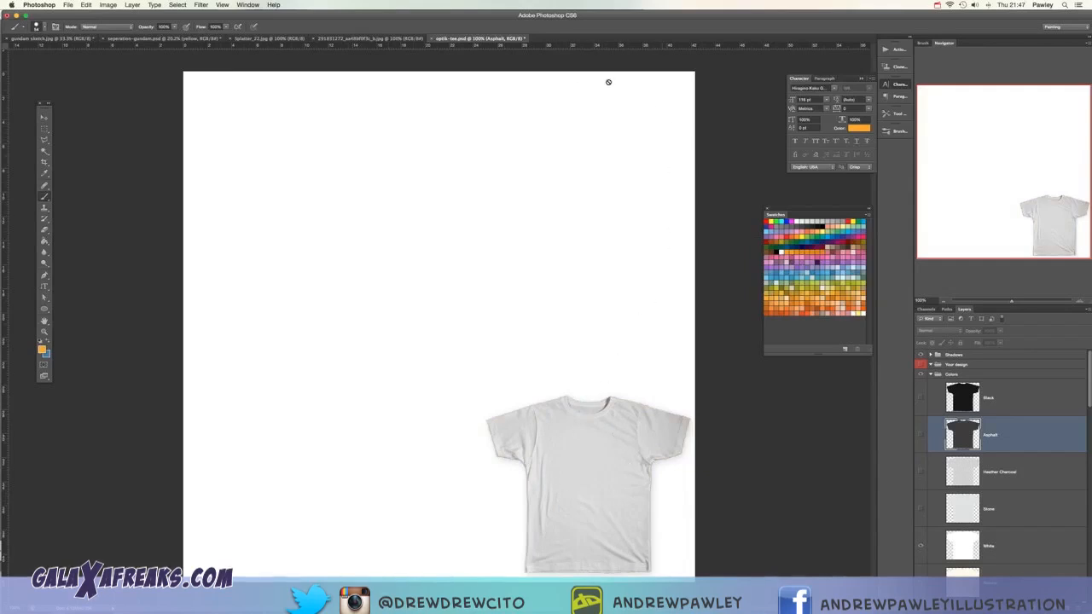
Step: In seperation-gundam.psd, group the black, red, yellow and blue layers together
{"action": "left_click", "coordinate": [161, 40]}
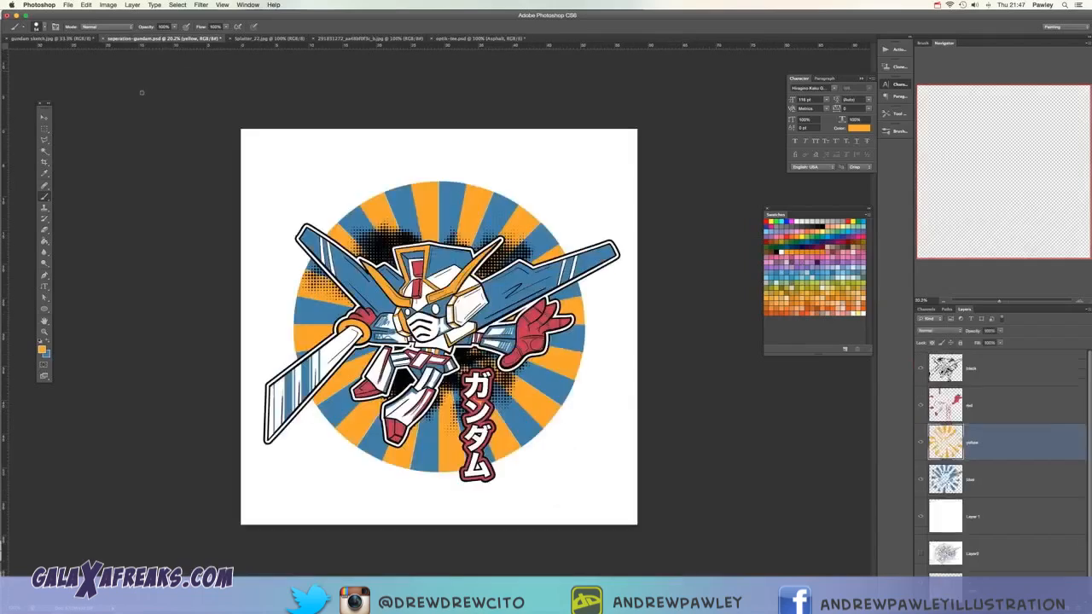
{"action": "left_click", "coordinate": [1013, 468]}
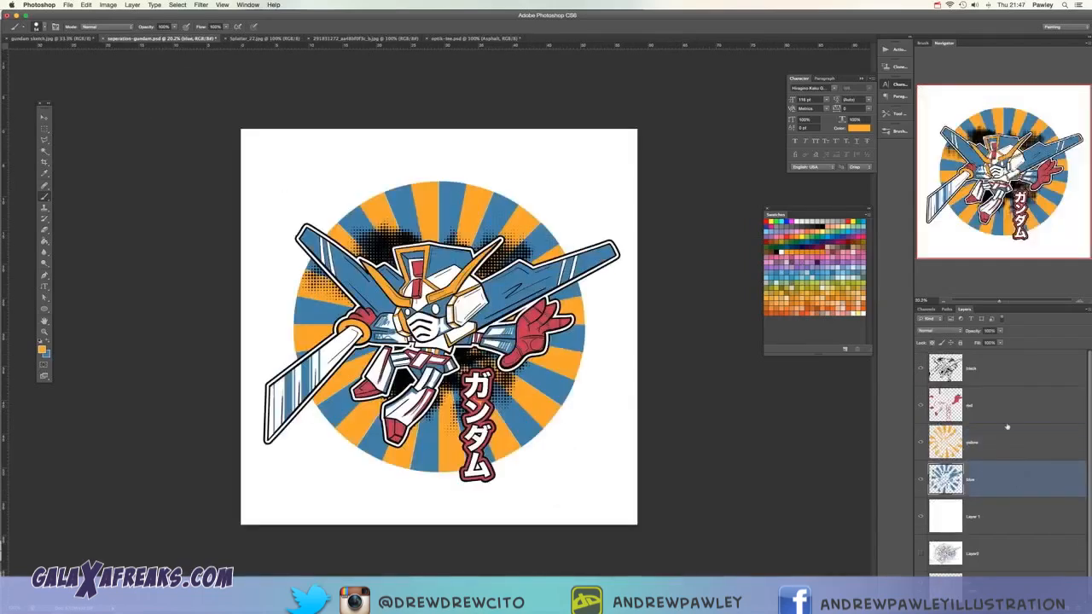
{"action": "left_click", "coordinate": [1003, 370], "text": "shift"}
{"action": "key", "text": "super+g"}
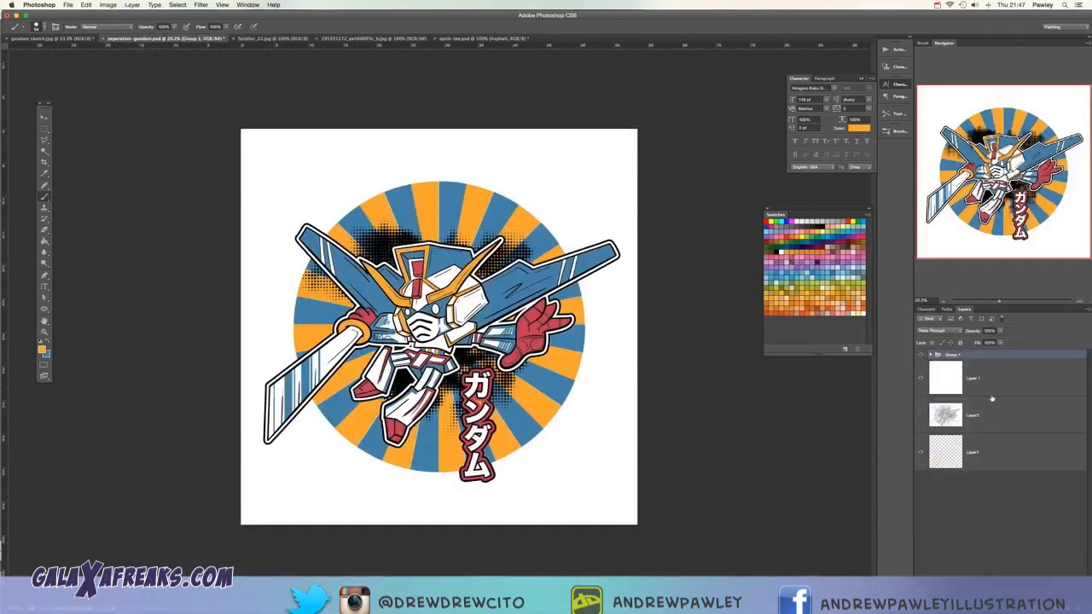
Step: Duplicate Group 1 into the shirt template document optik-tee.psd
{"action": "right_click", "coordinate": [994, 355]}
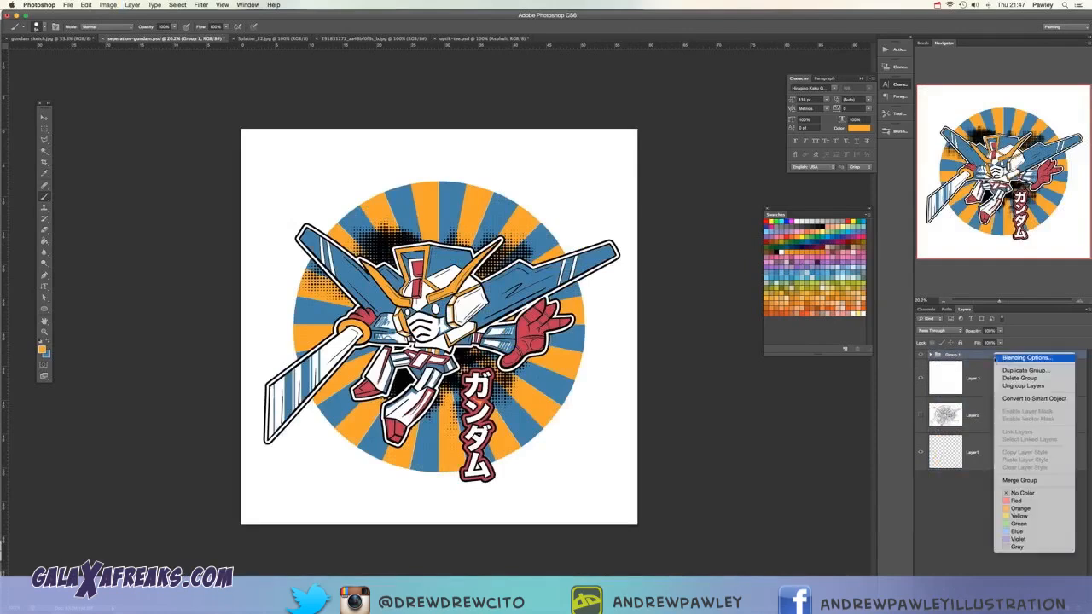
{"action": "left_click", "coordinate": [1023, 370]}
{"action": "left_click", "coordinate": [542, 309]}
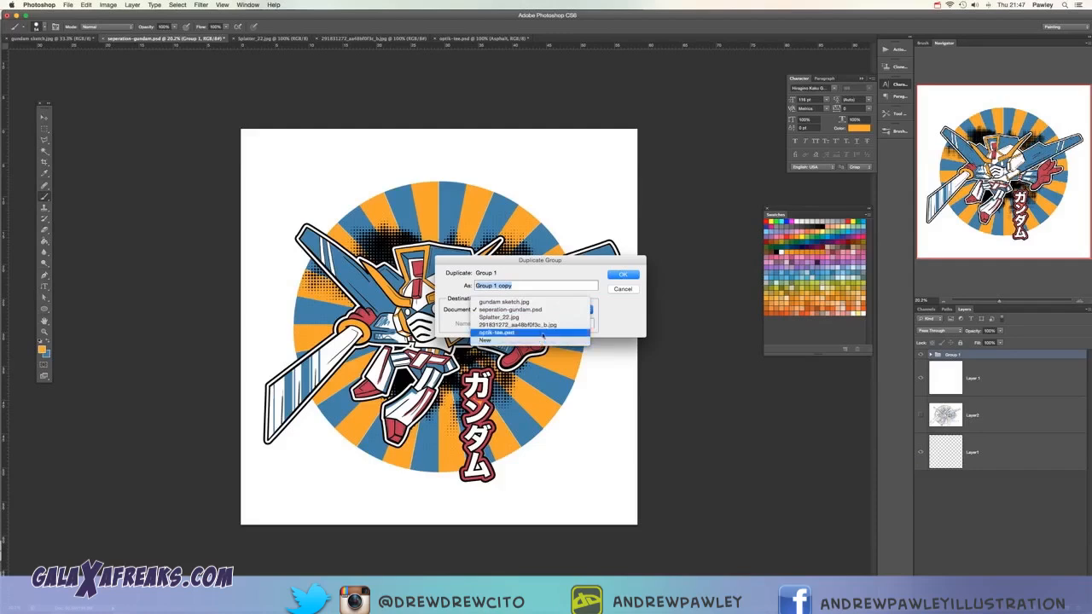
{"action": "left_click", "coordinate": [543, 333]}
{"action": "left_click", "coordinate": [622, 274]}
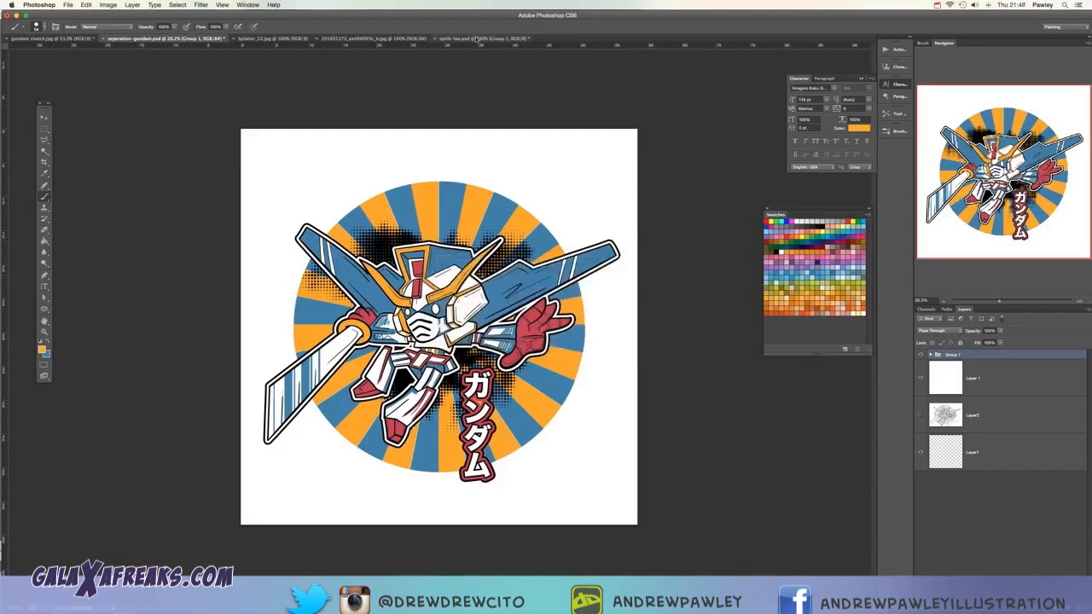
Step: In optik-tee.psd, scale Group 1 down to about 20% and move it onto the empty white area above the shirt
{"action": "left_click", "coordinate": [477, 38]}
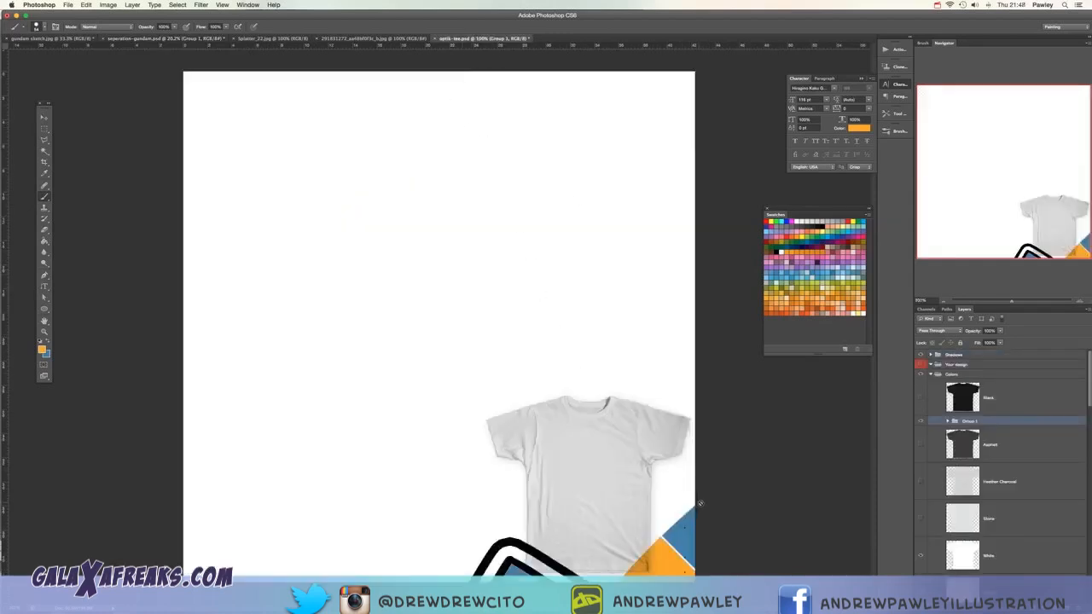
{"action": "left_click", "coordinate": [44, 116]}
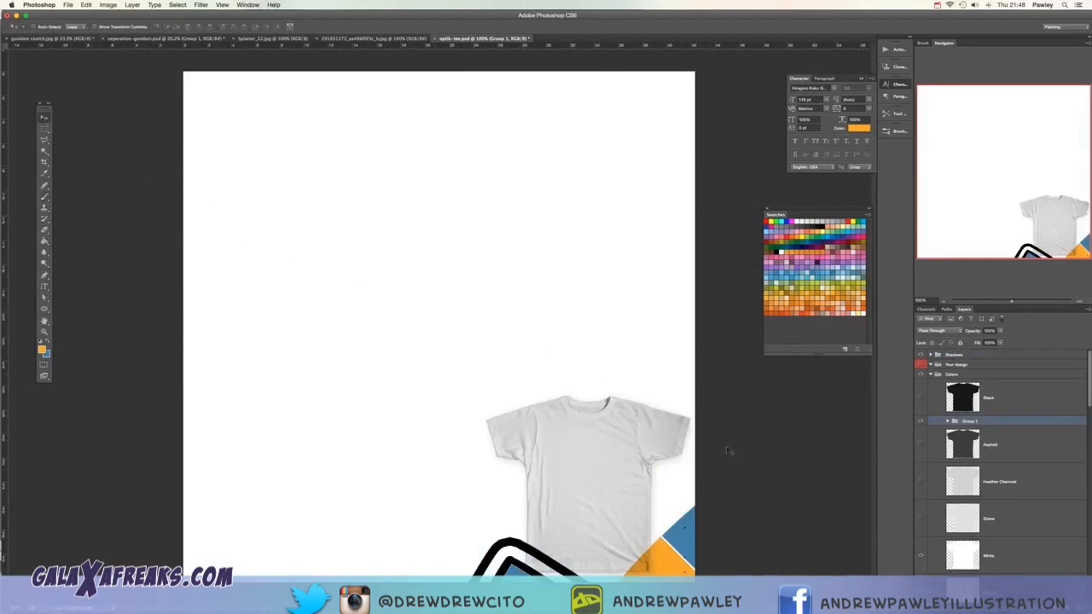
{"action": "left_click_drag", "start_coordinate": [727, 451], "coordinate": [477, 267]}
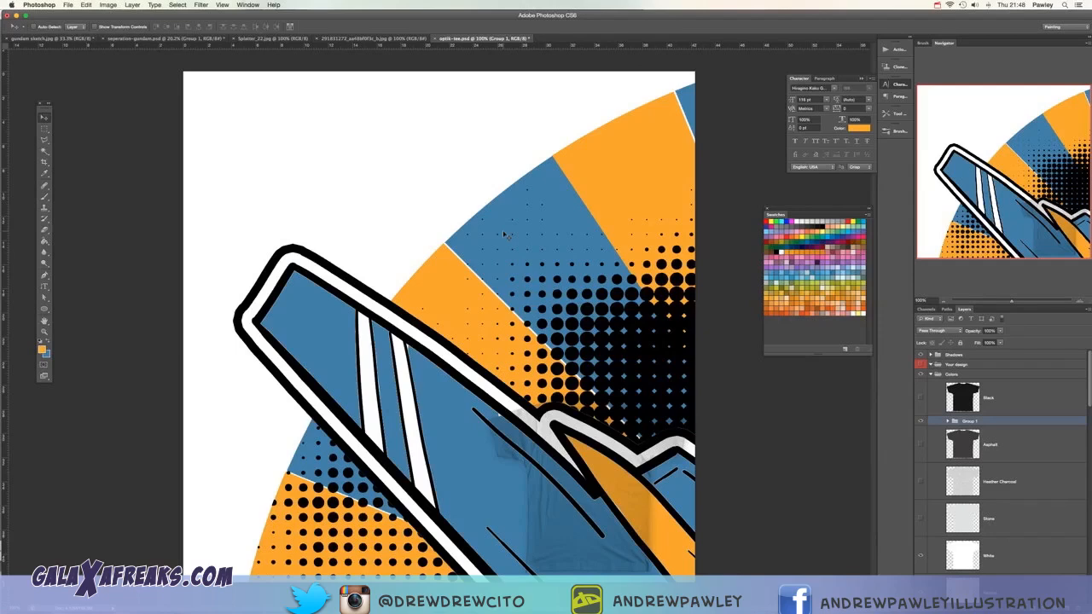
{"action": "key", "text": "super+minus"}
{"action": "key", "text": "super+minus"}
{"action": "key", "text": "super+minus"}
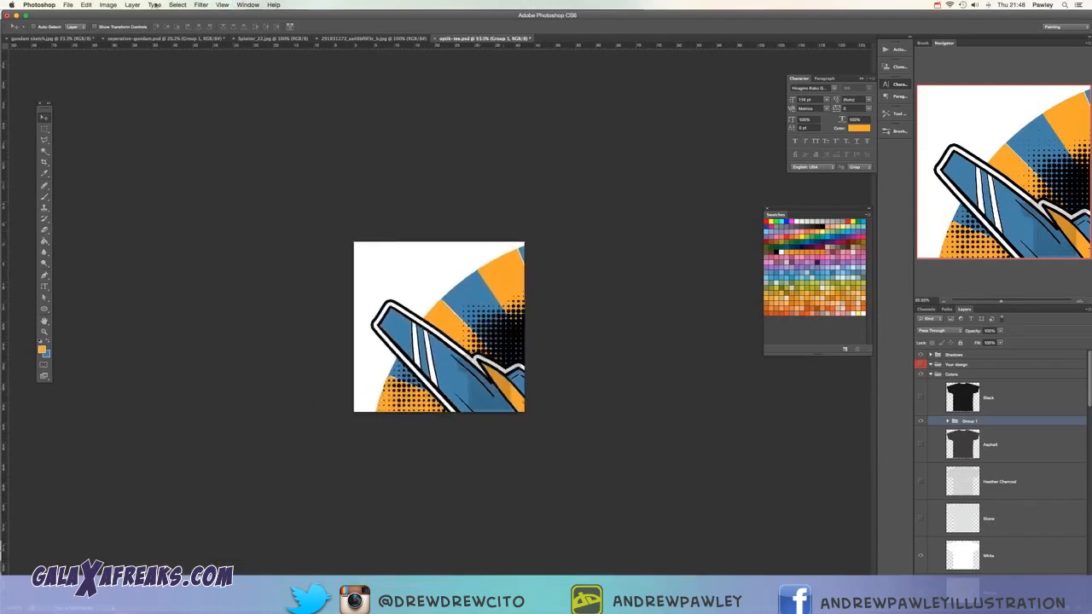
{"action": "left_click", "coordinate": [129, 29]}
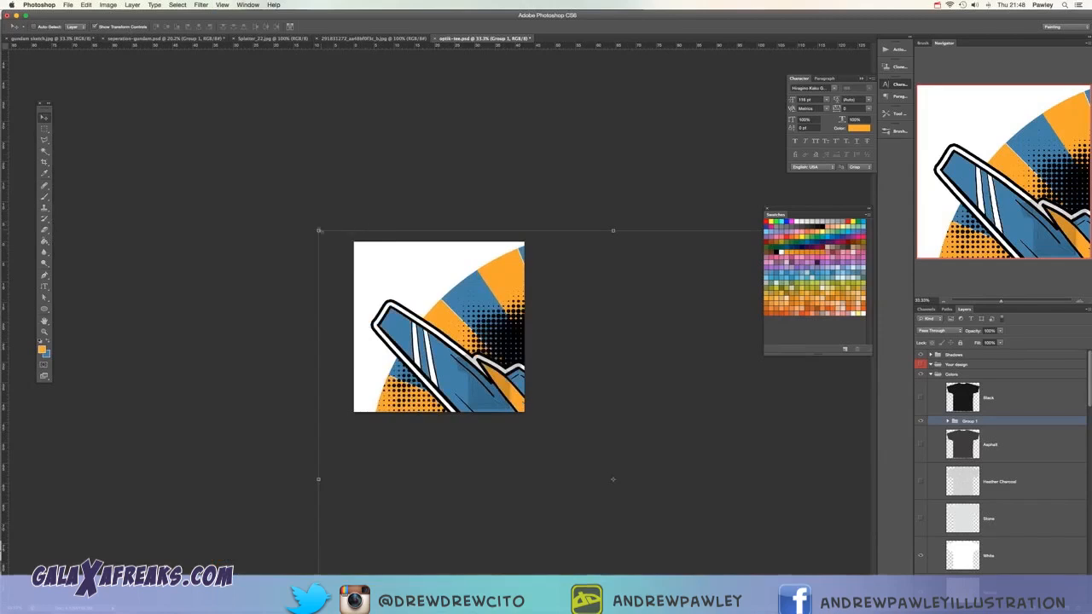
{"action": "left_click", "coordinate": [318, 230]}
{"action": "left_click_drag", "start_coordinate": [333, 246], "coordinate": [561, 418]}
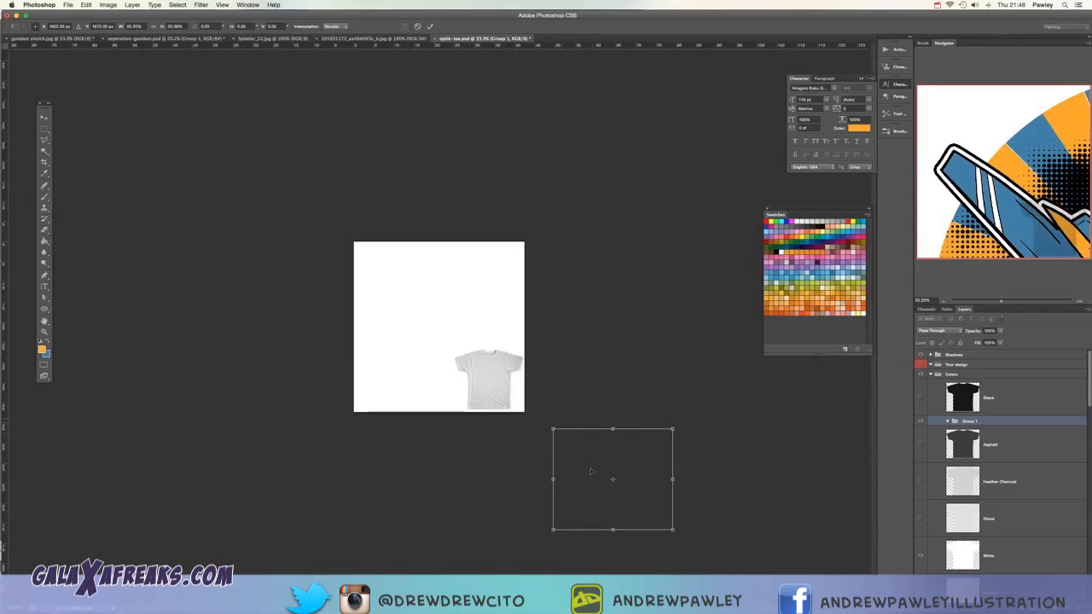
{"action": "left_click_drag", "start_coordinate": [592, 472], "coordinate": [412, 285]}
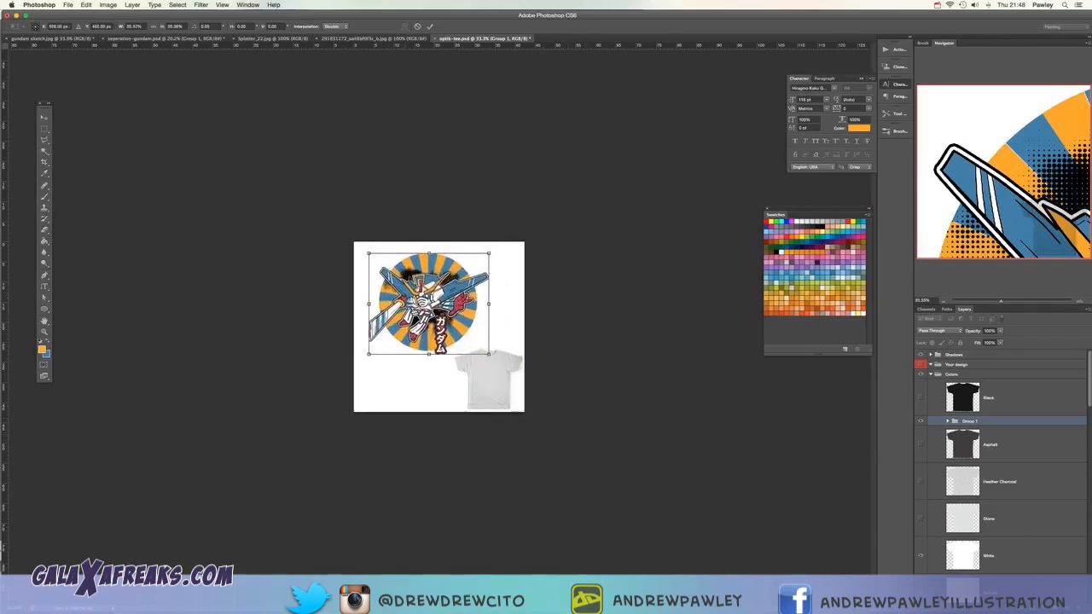
Step: Shift the design closer to the canvas's upper-left corner, enlarge it to about 22% of its original size and apply the transform
{"action": "key", "text": "super+plus"}
{"action": "key", "text": "super+plus"}
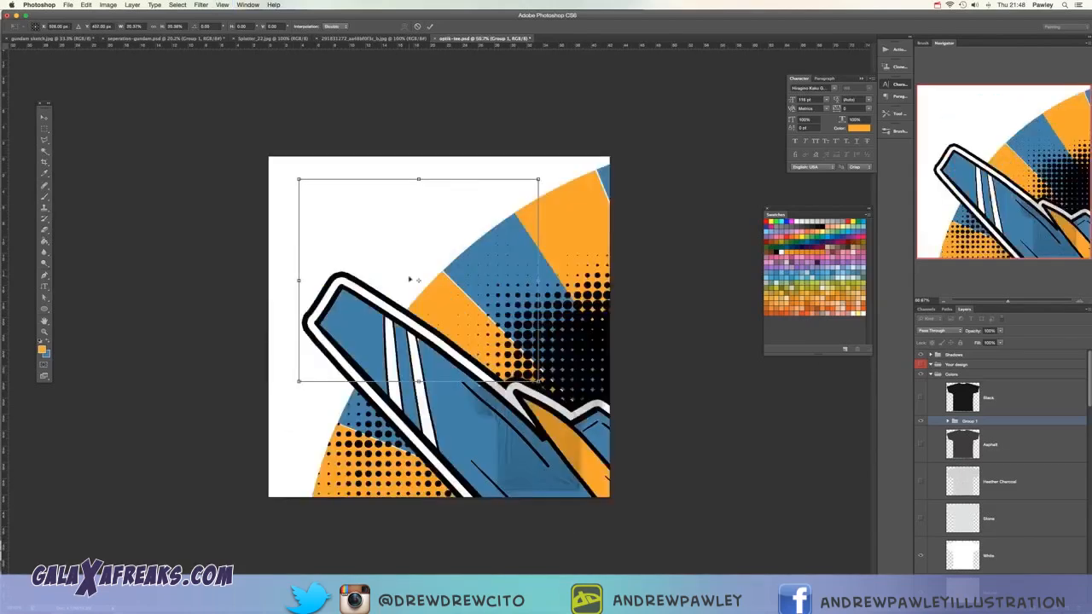
{"action": "left_click_drag", "start_coordinate": [509, 343], "coordinate": [491, 334]}
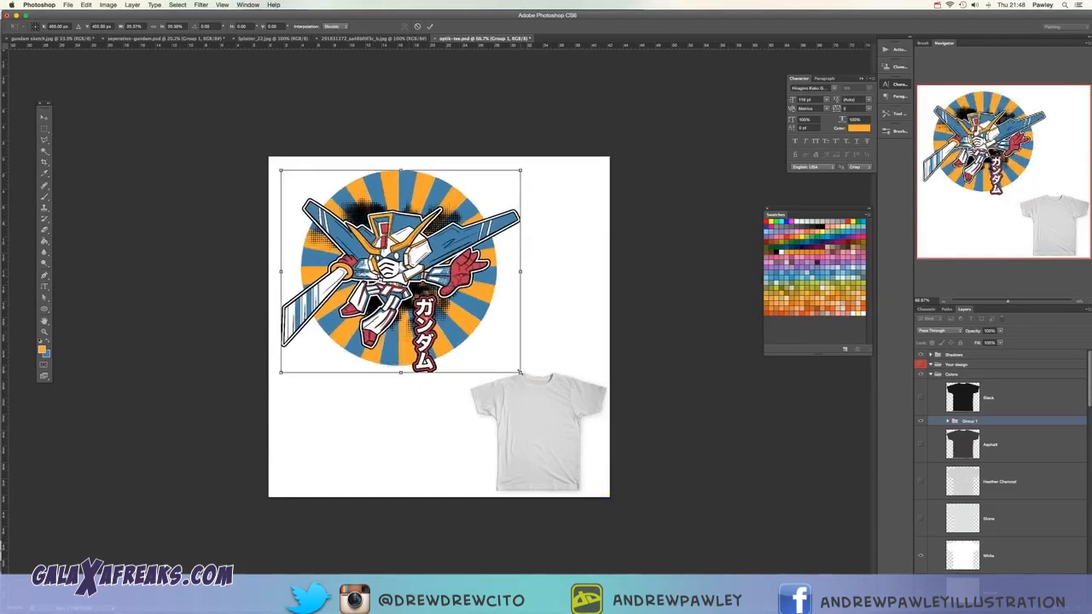
{"action": "left_click_drag", "start_coordinate": [520, 372], "coordinate": [531, 381]}
{"action": "left_click_drag", "start_coordinate": [463, 334], "coordinate": [471, 341]}
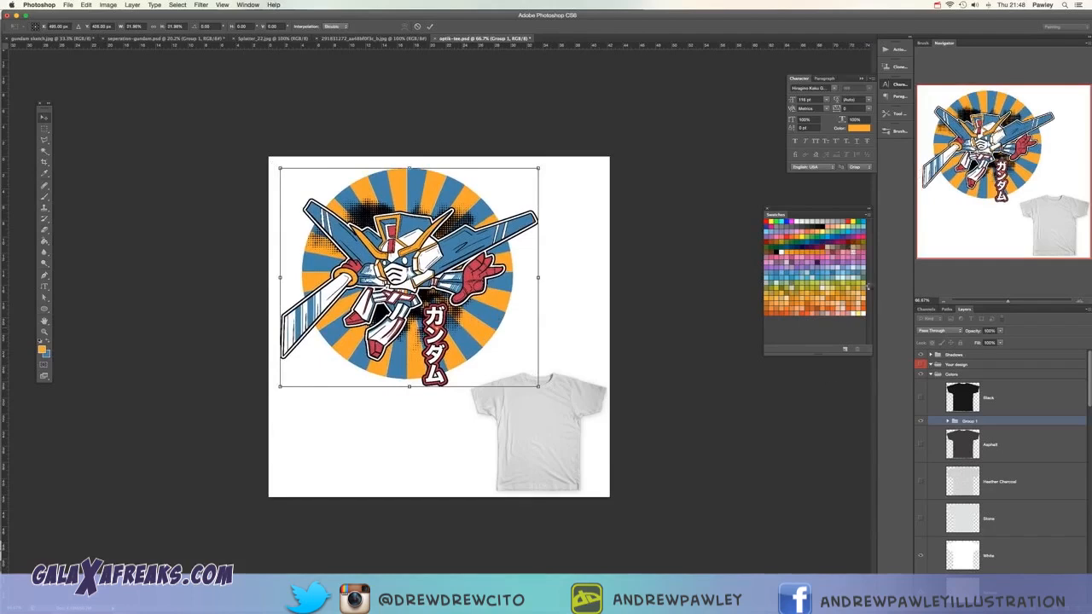
{"action": "key", "text": "Return"}
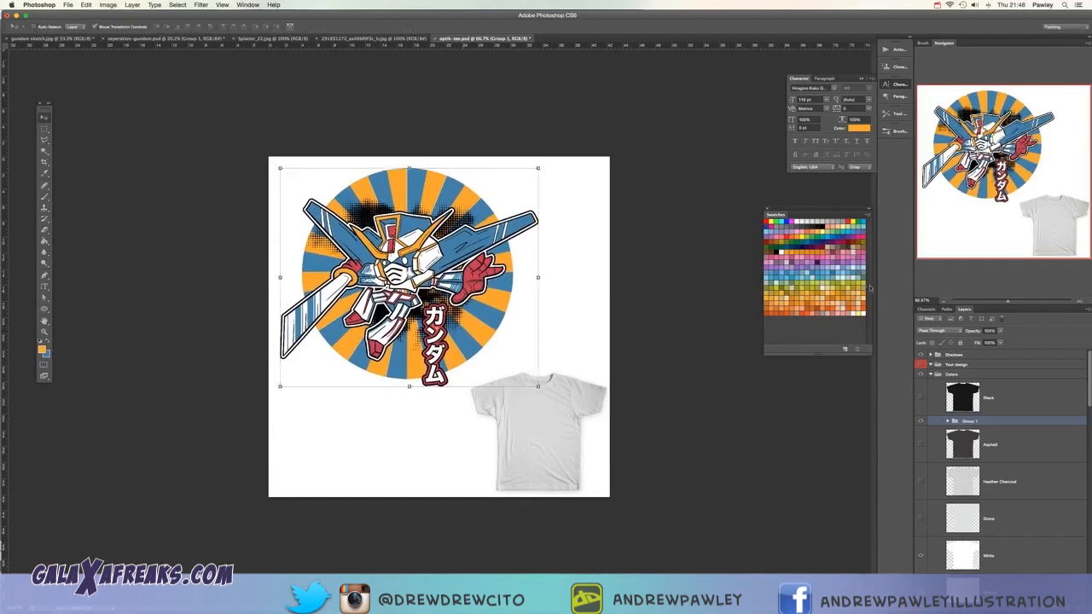
Step: Duplicate the resized Group 1 within optik-tee.psd
{"action": "right_click", "coordinate": [990, 423]}
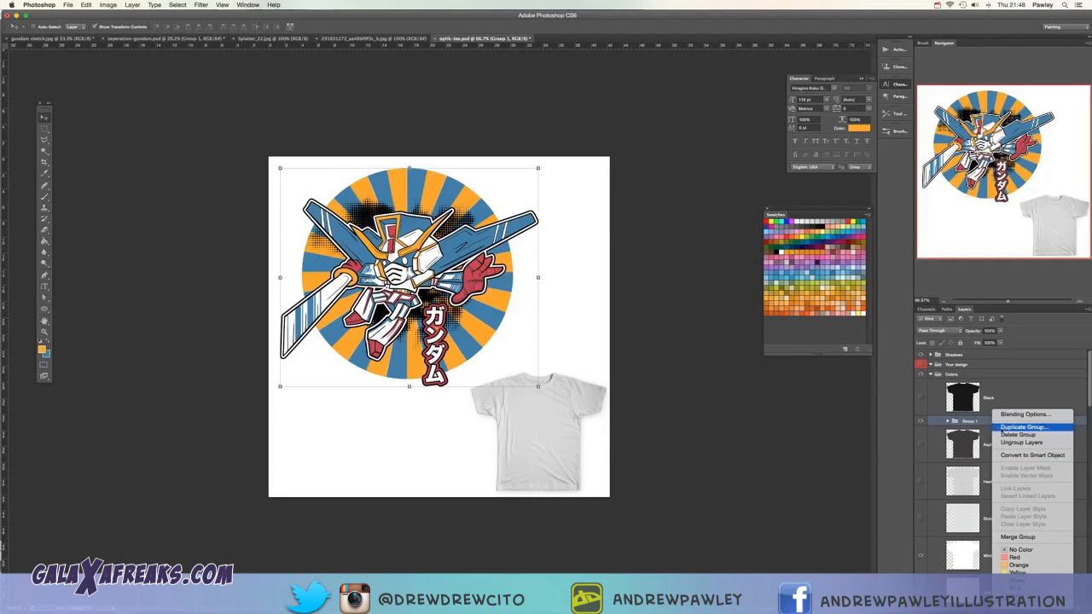
{"action": "left_click", "coordinate": [996, 428]}
{"action": "left_click", "coordinate": [629, 280]}
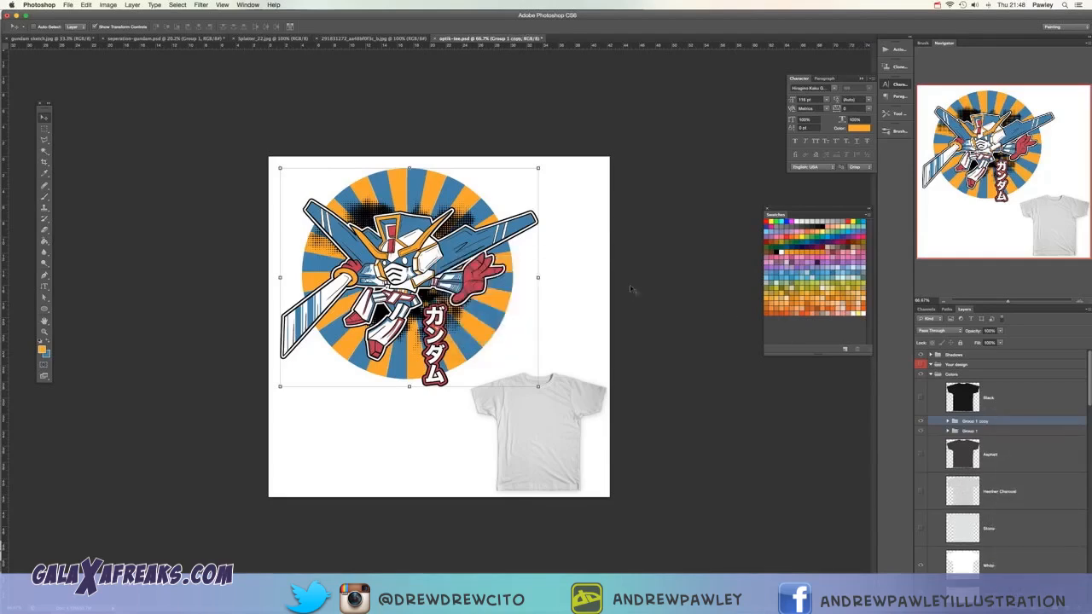
Step: Move the duplicated group onto the shirt, scale it to about 22% and centre it on the chest
{"action": "left_click_drag", "start_coordinate": [398, 278], "coordinate": [525, 408]}
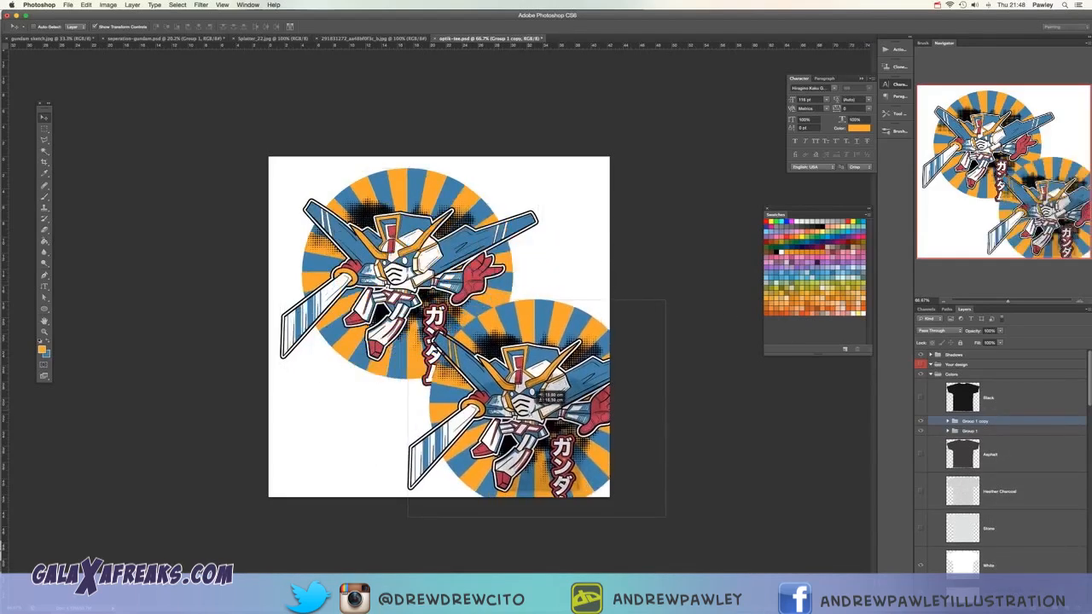
{"action": "key", "text": "ctrl+t"}
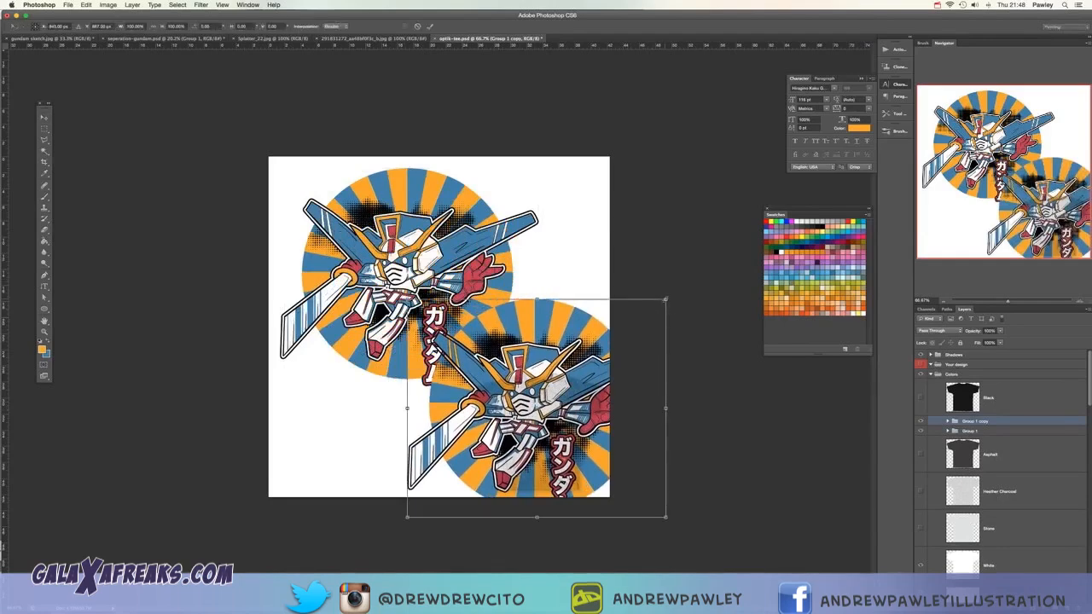
{"action": "left_click_drag", "start_coordinate": [665, 299], "coordinate": [555, 423]}
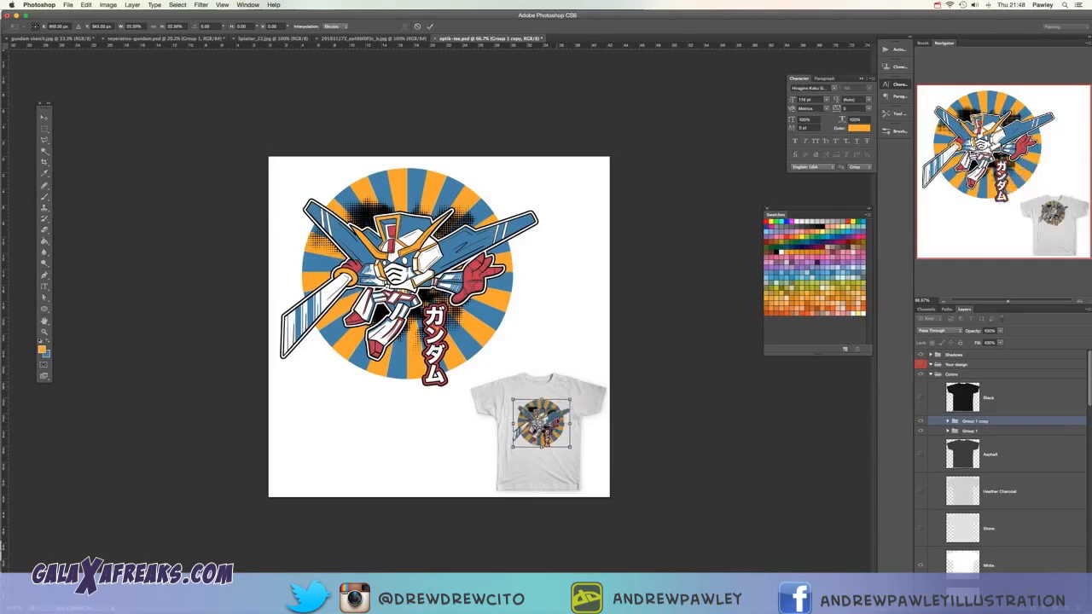
{"action": "key", "text": "Return"}
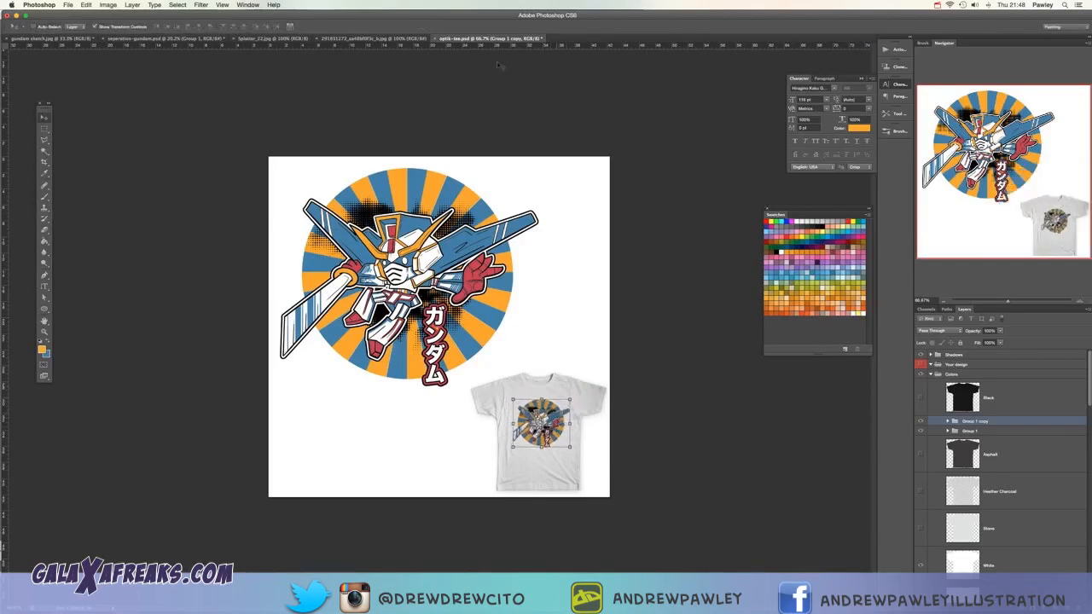
{"action": "key", "text": "super+1"}
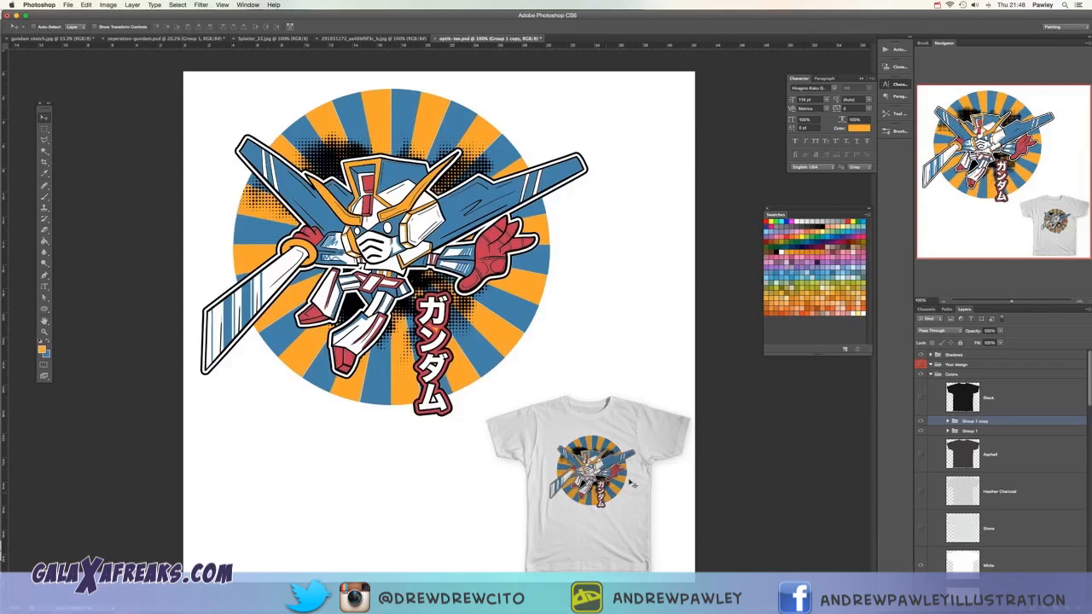
{"action": "left_click_drag", "start_coordinate": [597, 452], "coordinate": [600, 452]}
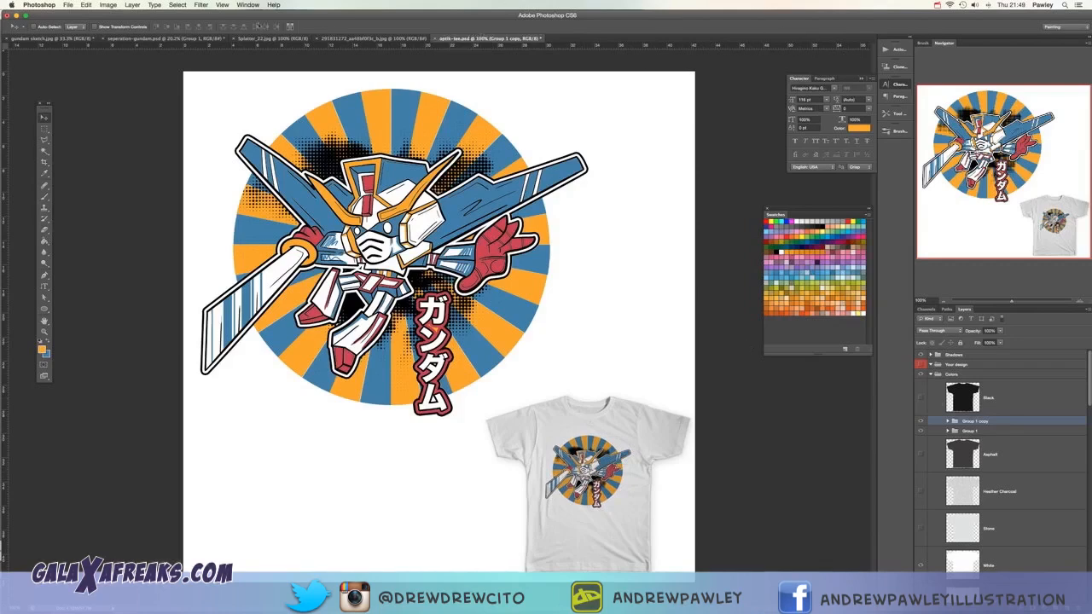
Step: In seperation-gundam.psd, expand Group 1 and hide its red, yellow and blue layers
{"action": "left_click", "coordinate": [156, 40]}
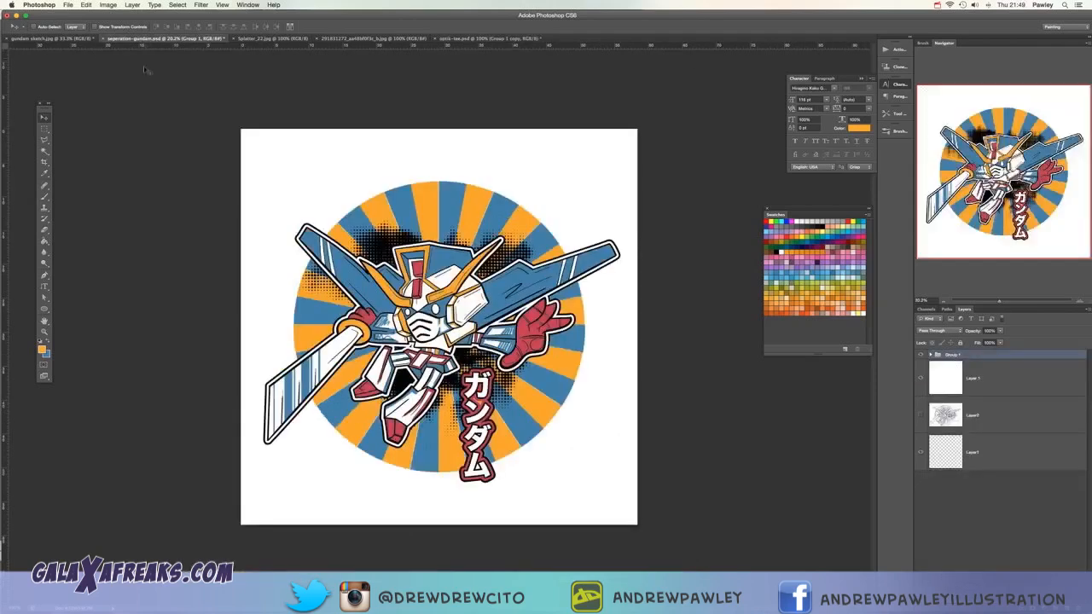
{"action": "left_click", "coordinate": [930, 355]}
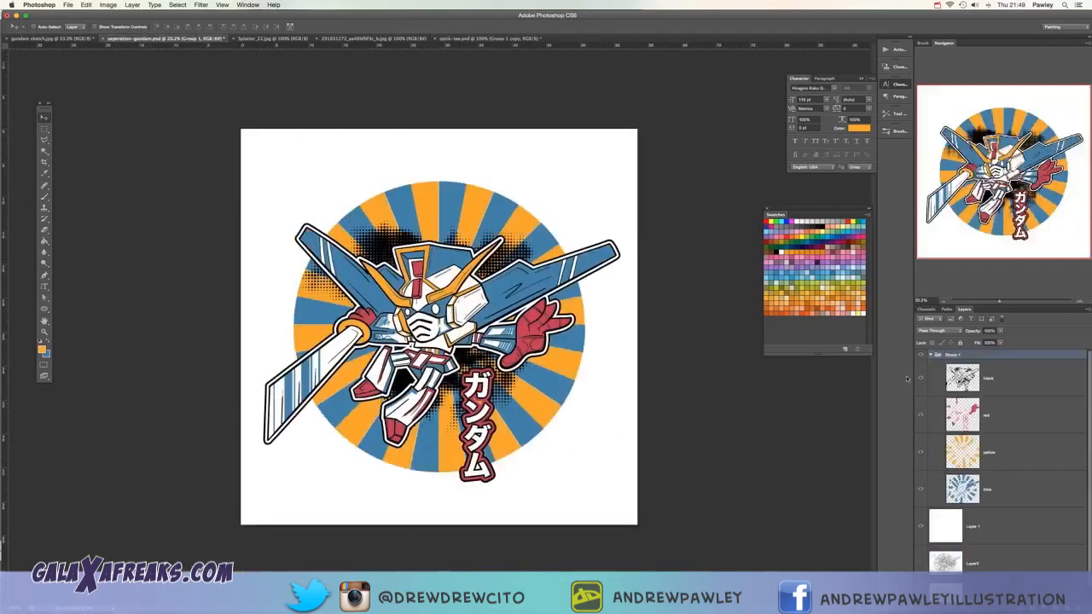
{"action": "left_click", "coordinate": [920, 415]}
{"action": "left_click", "coordinate": [920, 452]}
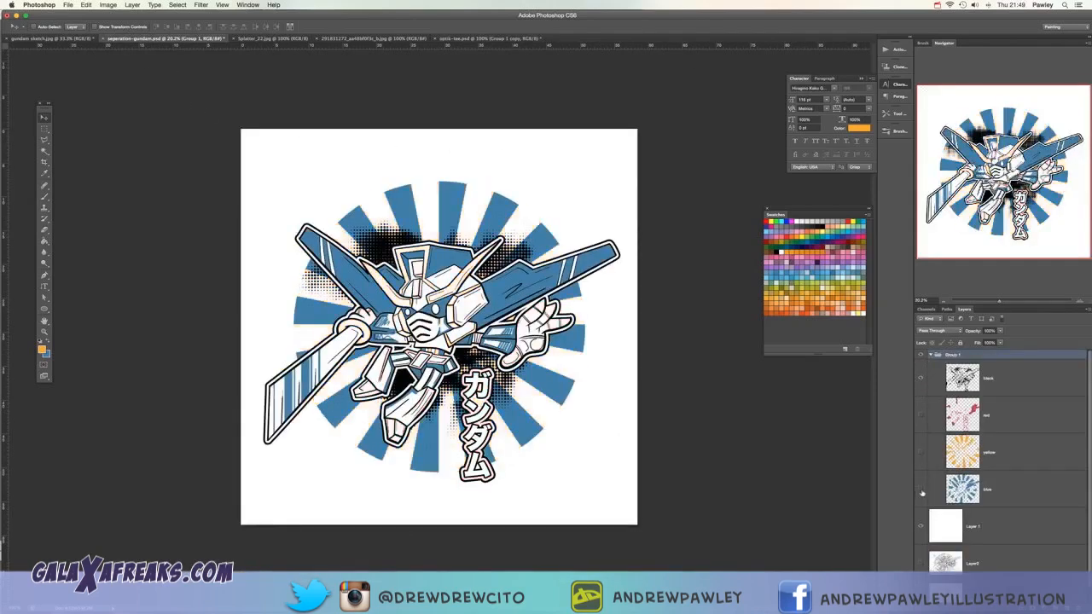
{"action": "left_click", "coordinate": [920, 490]}
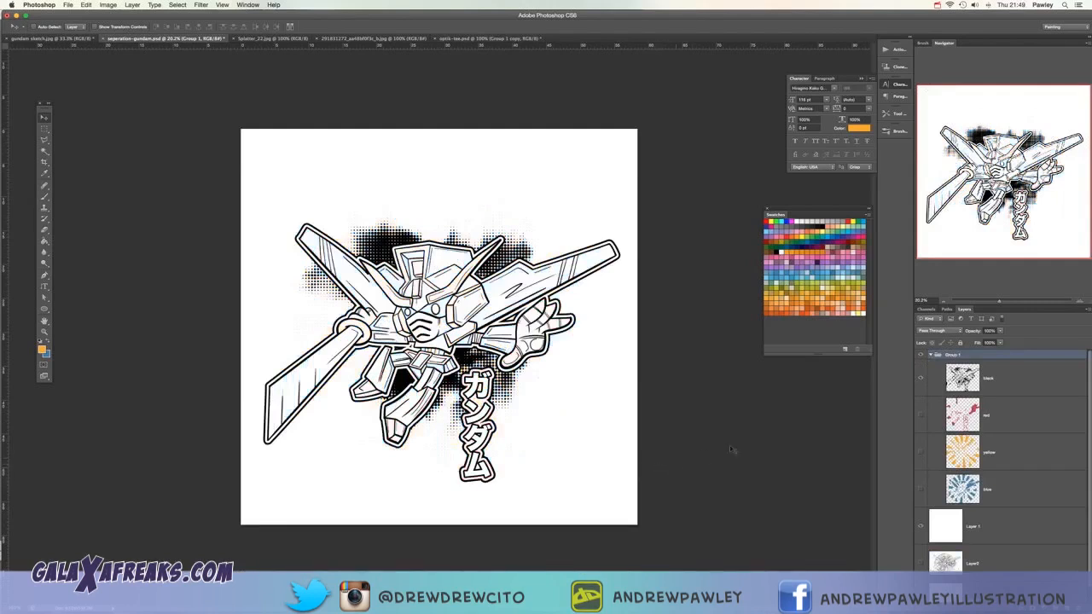
Step: Preview the black layer off and on, show the red layer, and hide black so only red is displayed
{"action": "left_click", "coordinate": [920, 378]}
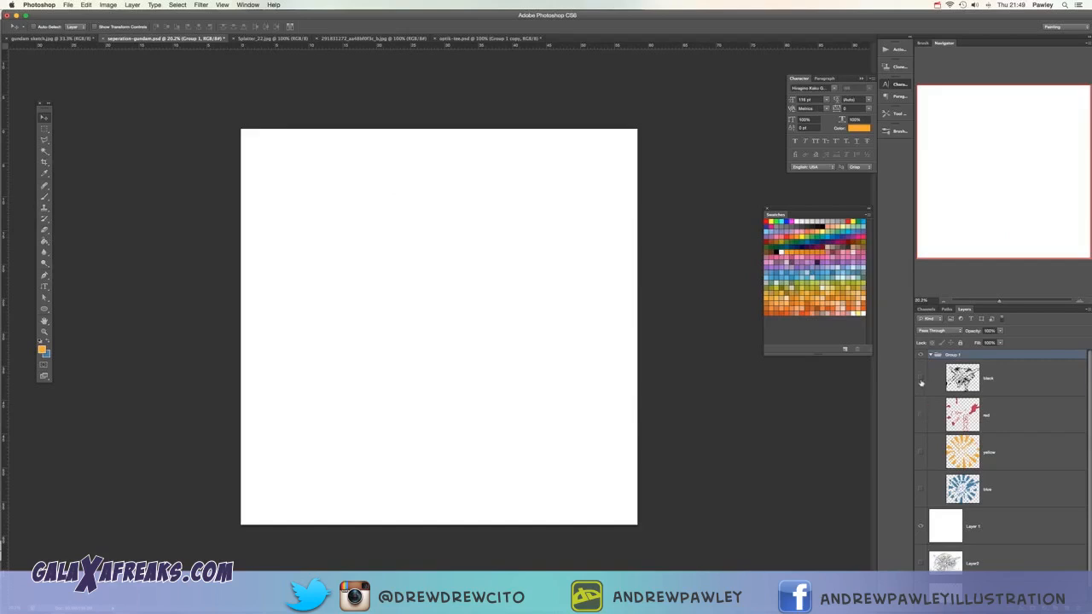
{"action": "left_click", "coordinate": [920, 379]}
{"action": "left_click", "coordinate": [921, 415]}
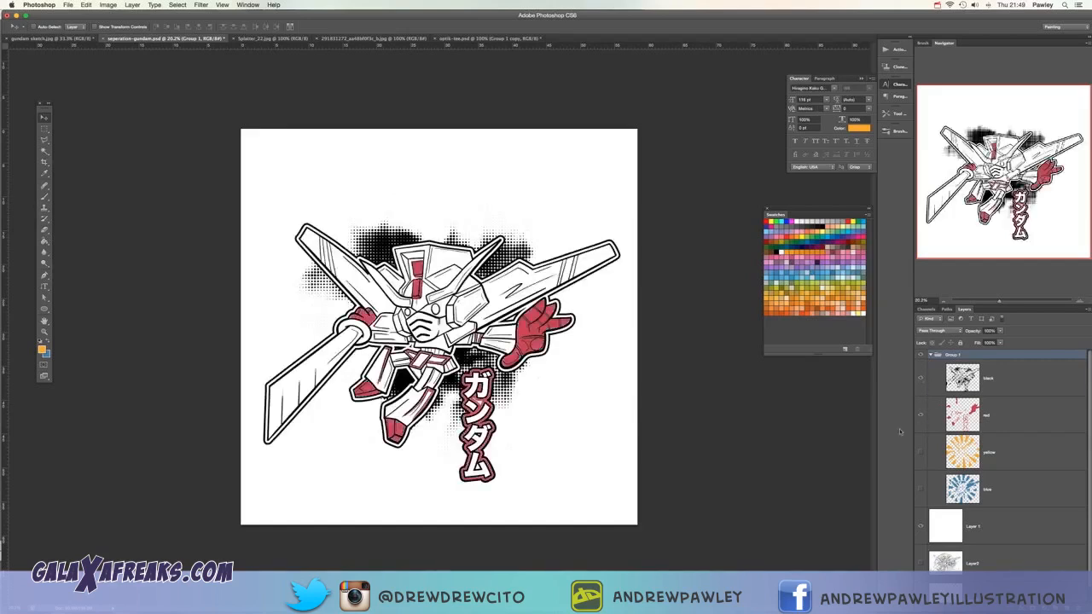
{"action": "left_click", "coordinate": [920, 379]}
Step: Apply a Color Overlay in black (000000) to the red layer
{"action": "left_click", "coordinate": [1029, 418]}
{"action": "double_click", "coordinate": [1029, 419]}
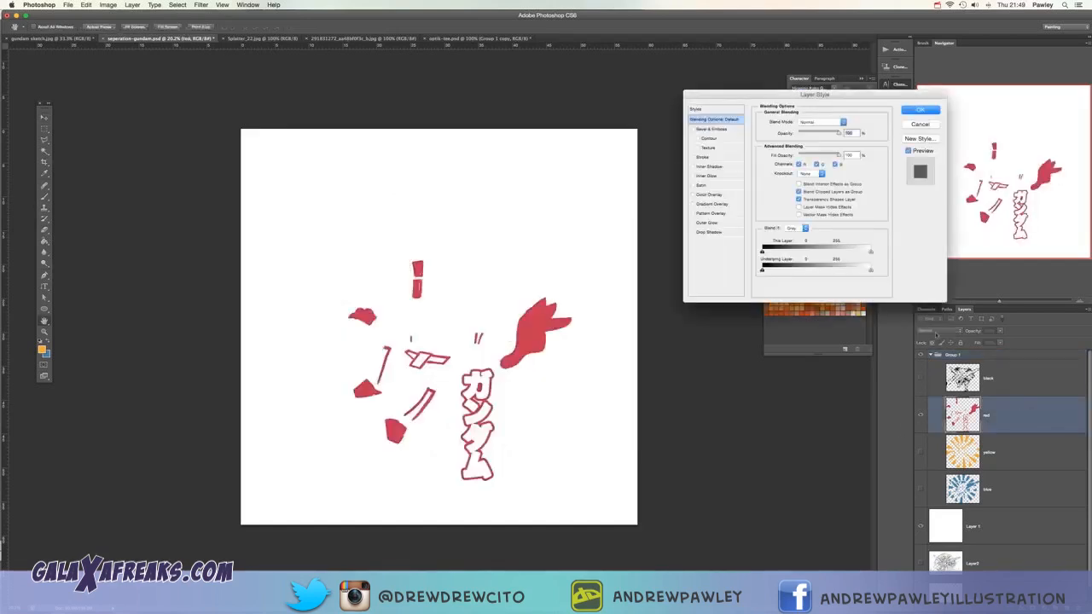
{"action": "left_click", "coordinate": [710, 194]}
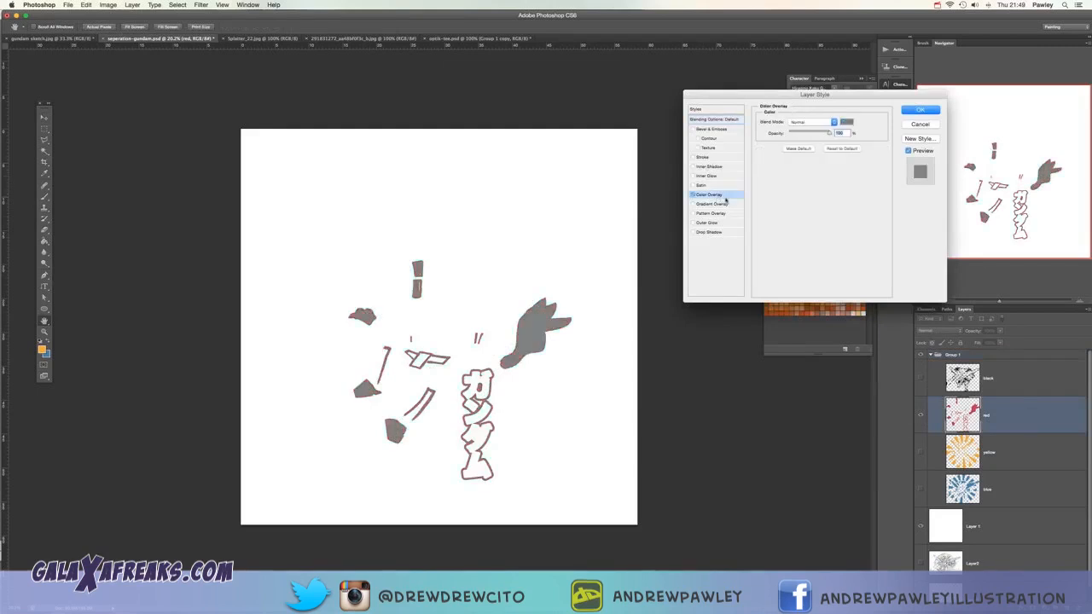
{"action": "left_click", "coordinate": [846, 123]}
{"action": "left_click_drag", "start_coordinate": [830, 423], "coordinate": [810, 502]}
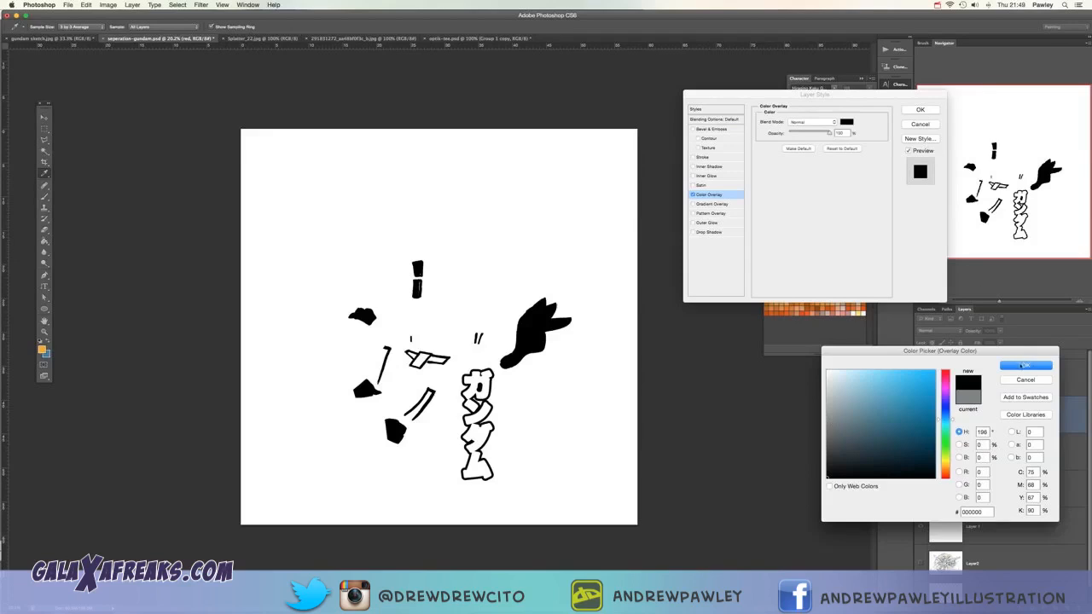
{"action": "left_click", "coordinate": [1024, 365]}
{"action": "left_click", "coordinate": [923, 111]}
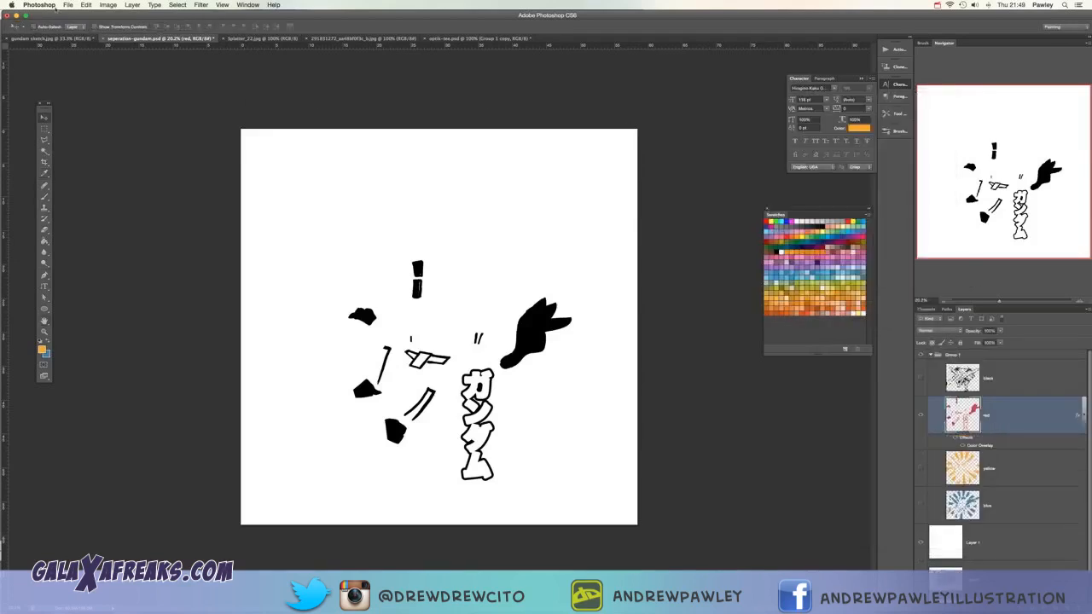
Step: Open the print settings for the red separation and enable Registration Marks, with Corner Crop Marks off
{"action": "left_click", "coordinate": [67, 5]}
{"action": "left_click", "coordinate": [89, 233]}
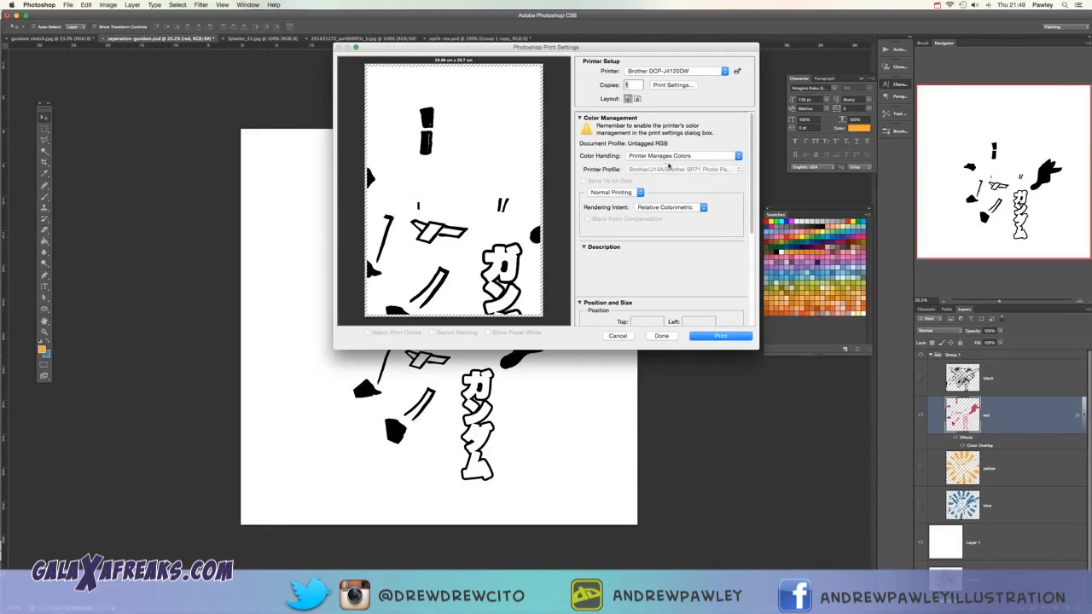
{"action": "scroll", "coordinate": [668, 167], "scroll_direction": "down", "scroll_amount": 5}
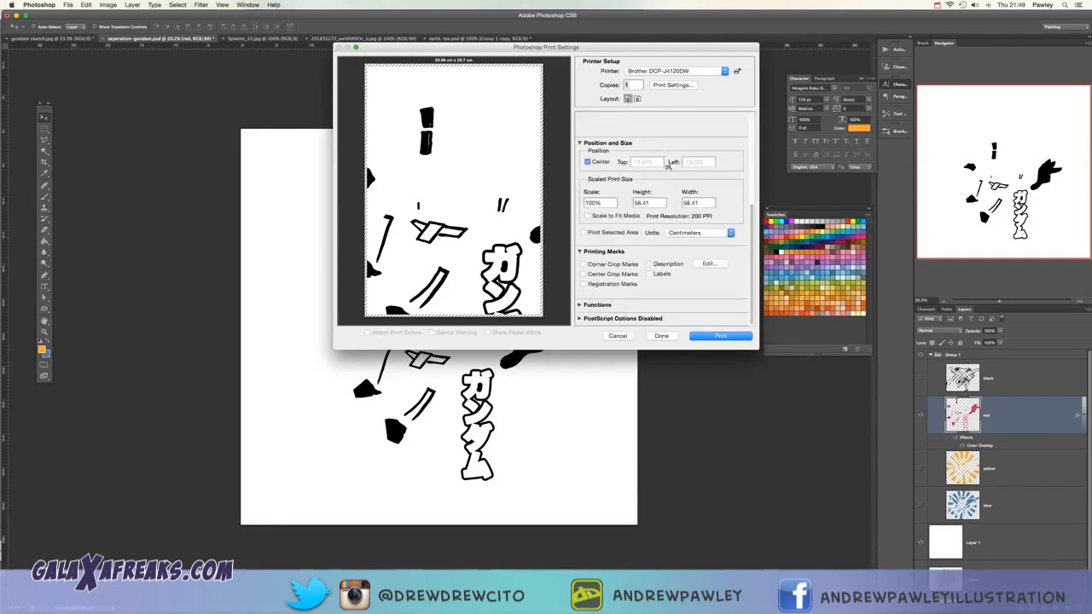
{"action": "left_click", "coordinate": [614, 265]}
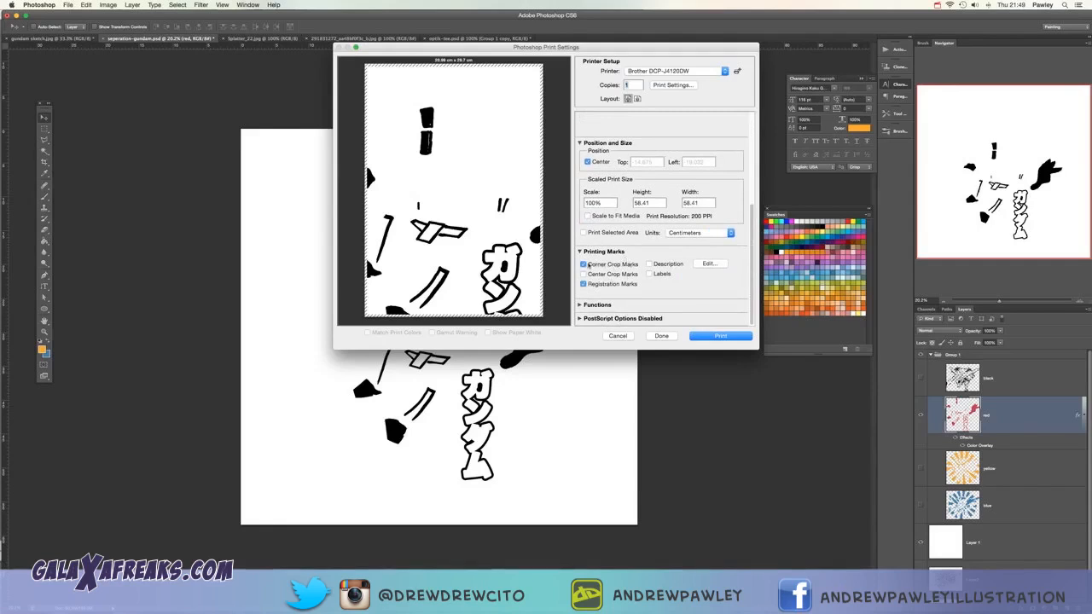
{"action": "left_click", "coordinate": [588, 266]}
{"action": "scroll", "coordinate": [585, 223], "scroll_direction": "up", "scroll_amount": 1}
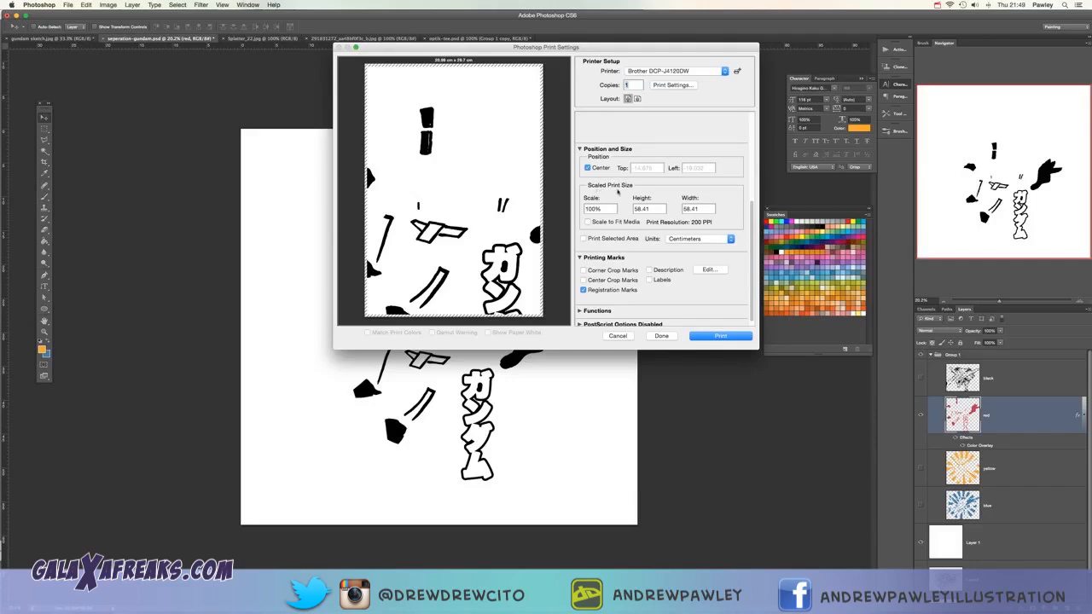
{"action": "scroll", "coordinate": [616, 192], "scroll_direction": "up", "scroll_amount": 10}
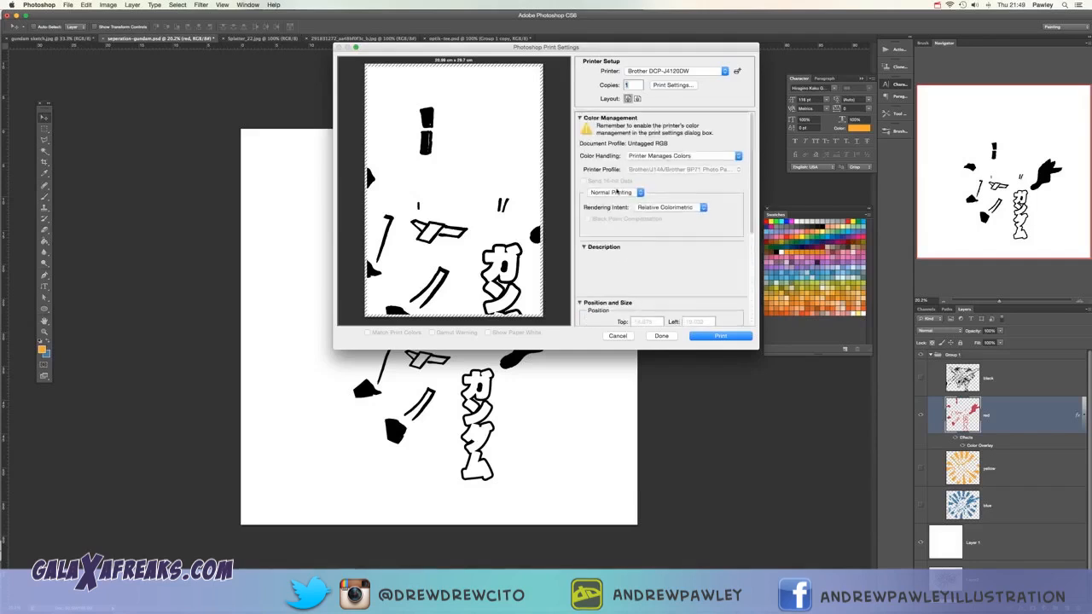
{"action": "scroll", "coordinate": [616, 193], "scroll_direction": "down", "scroll_amount": 8}
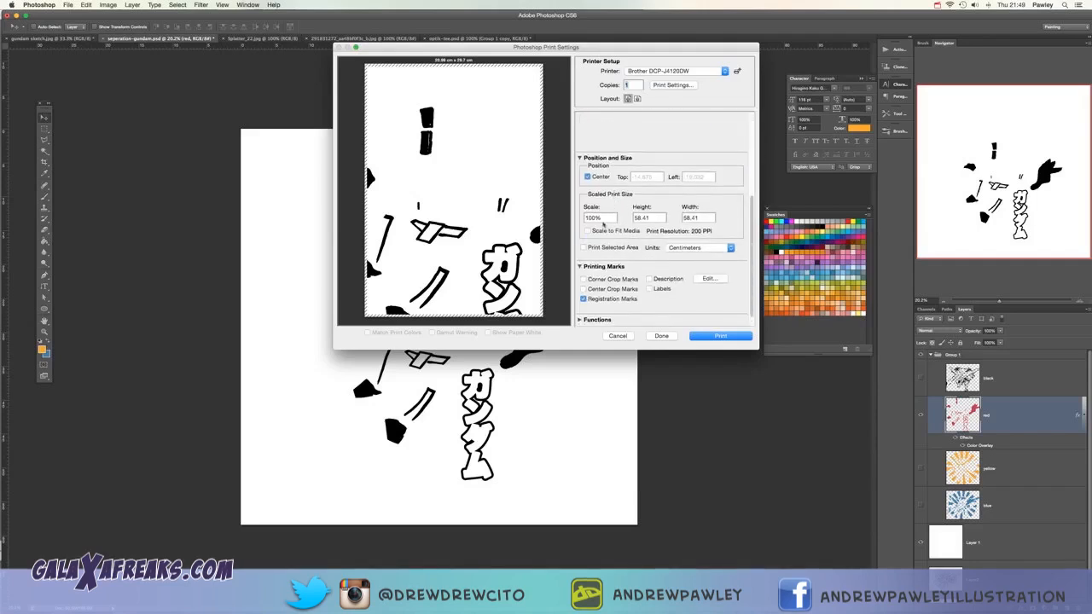
Step: Scale the red separation to fit the media in the print settings, and cancel without printing
{"action": "left_click", "coordinate": [588, 232]}
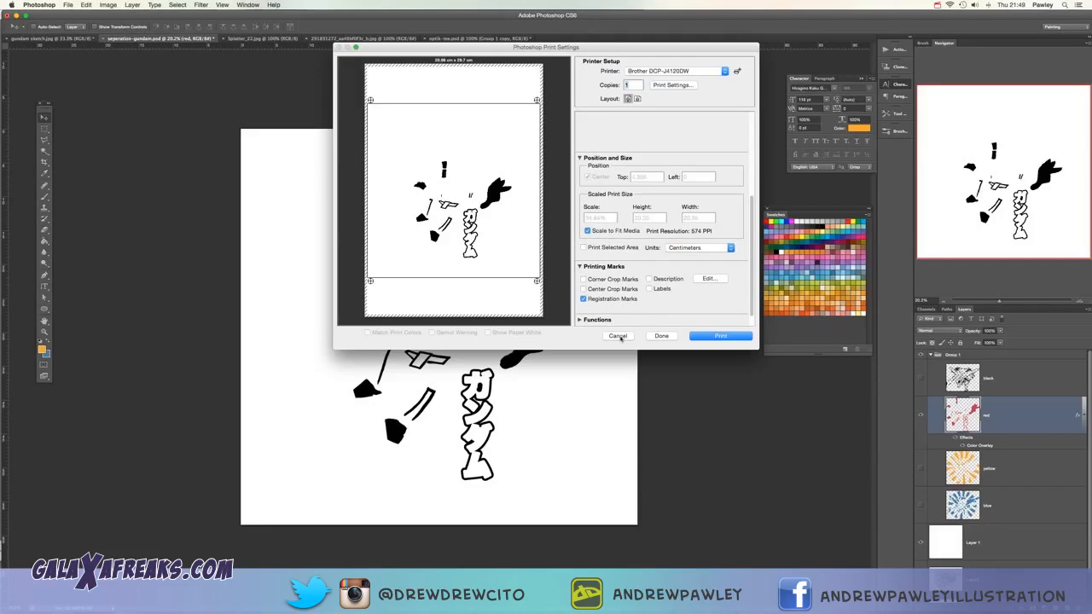
{"action": "left_click", "coordinate": [617, 336]}
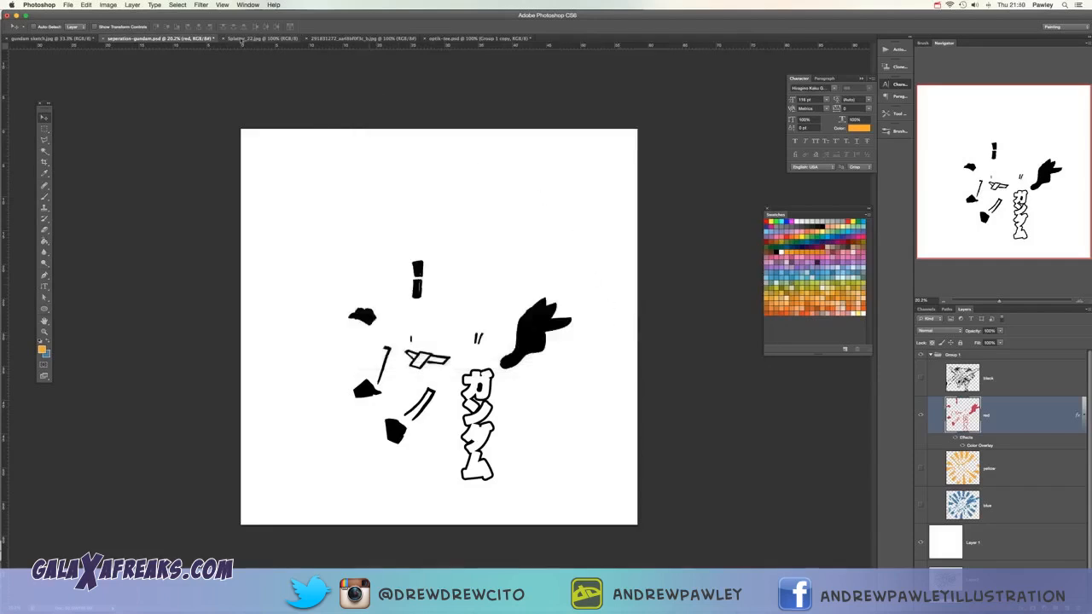
Step: Switch to the optik-tee.psd document to review the full-colour design and shirt mockup
{"action": "left_click", "coordinate": [242, 40]}
{"action": "left_click", "coordinate": [454, 40]}
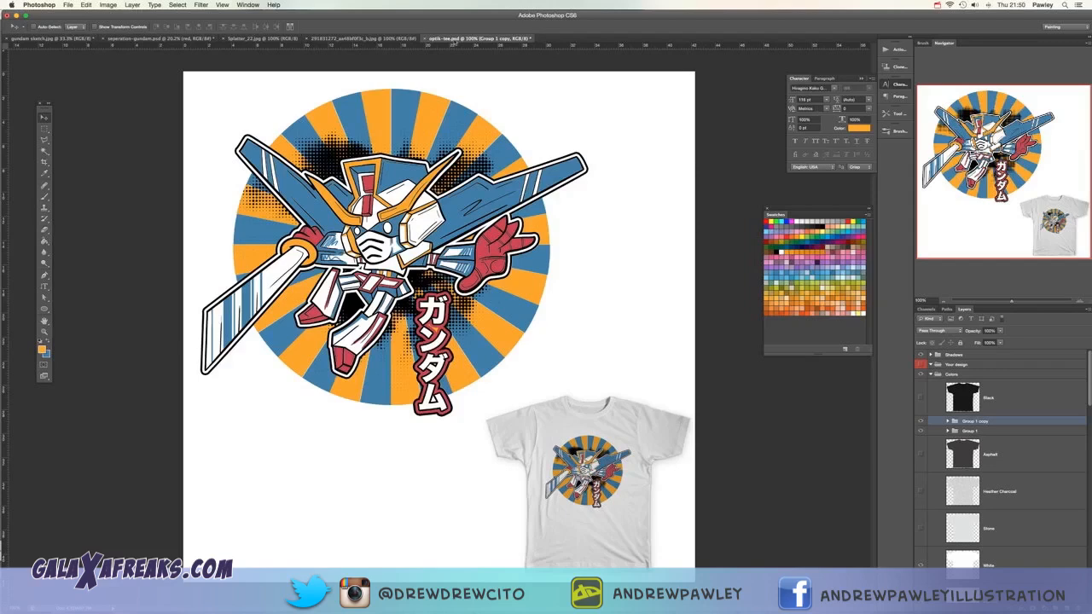
{"action": "left_click", "coordinate": [939, 6]}
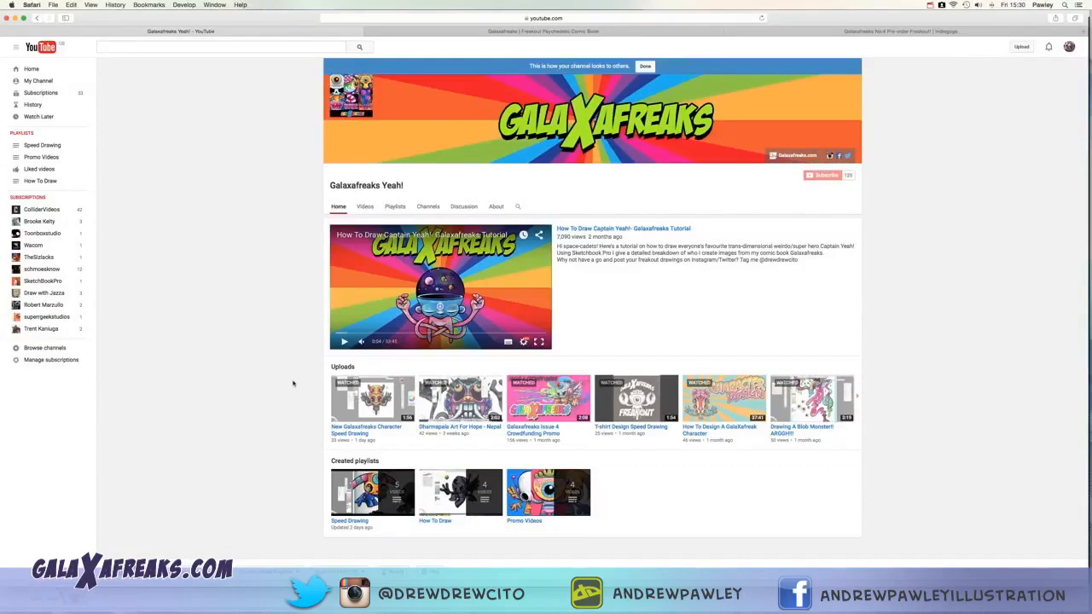
Step: In Safari, switch to the Galaxafreaks website and view its gallery artwork and shop products
{"action": "left_click", "coordinate": [557, 33]}
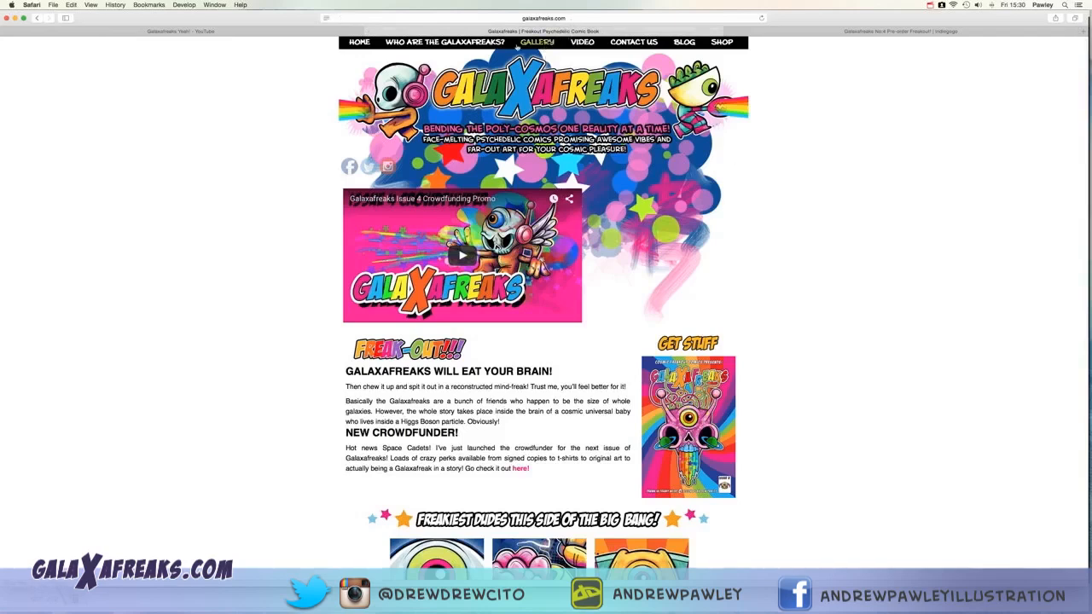
{"action": "left_click", "coordinate": [526, 44]}
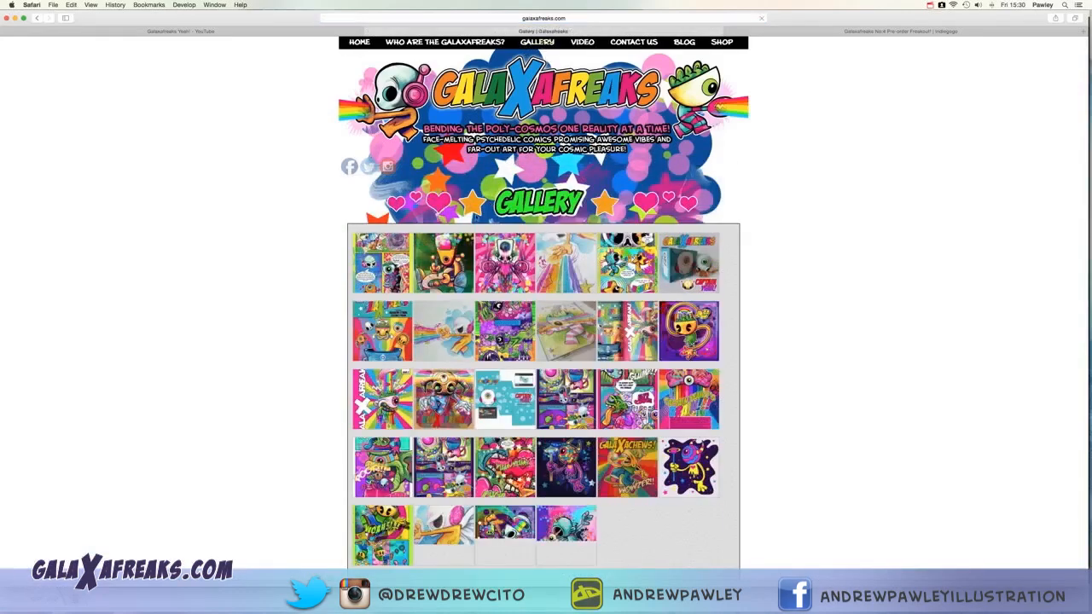
{"action": "left_click", "coordinate": [439, 397]}
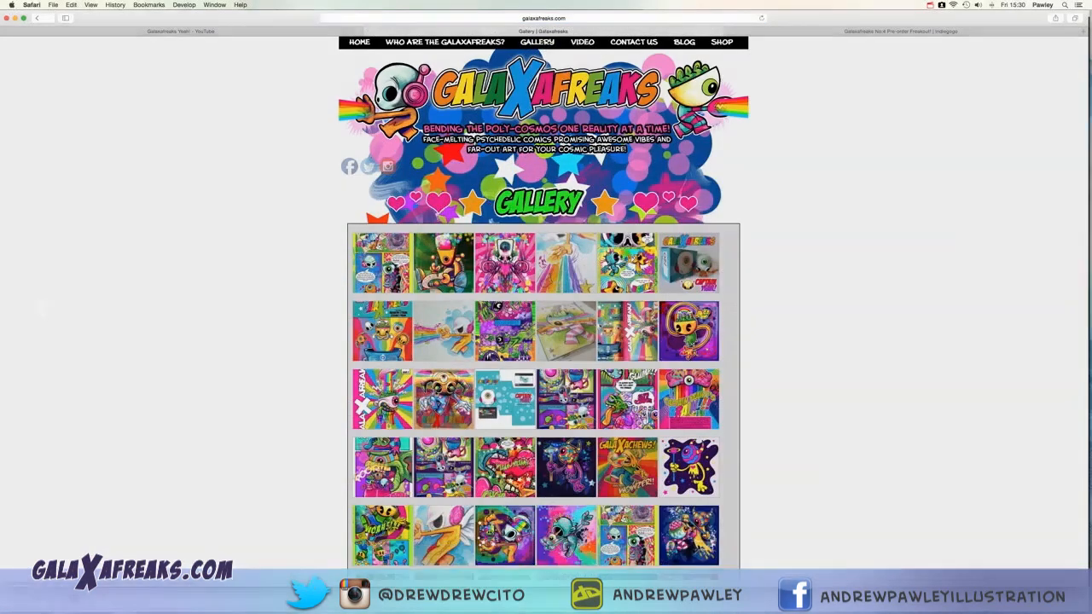
{"action": "left_click", "coordinate": [795, 271]}
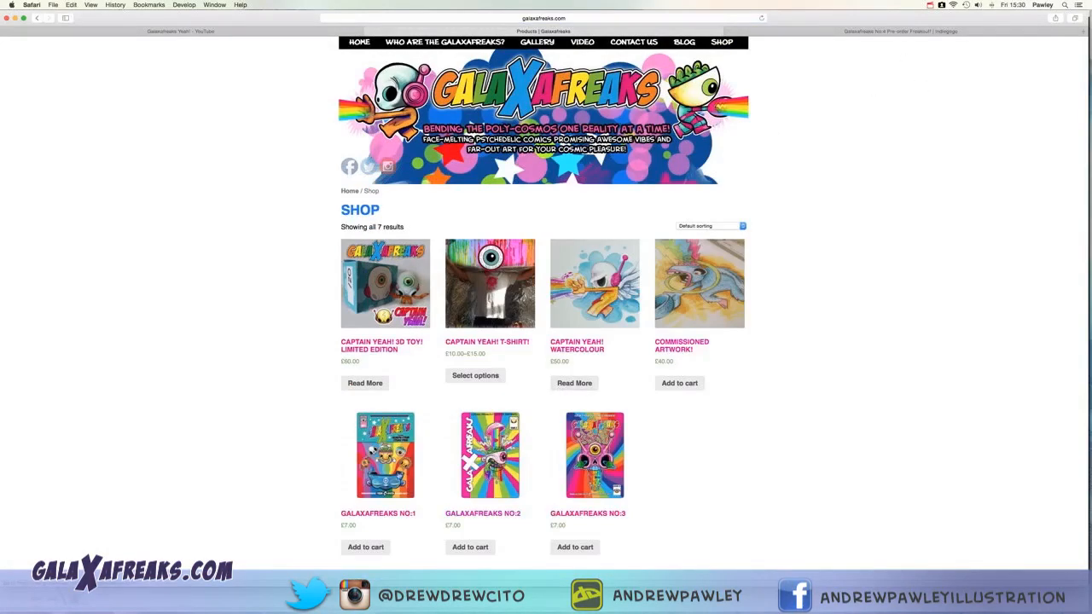
Step: View the Galaxafreaks No:4 Pre-order Freakout! campaign page on Indiegogo
{"action": "left_click", "coordinate": [875, 33]}
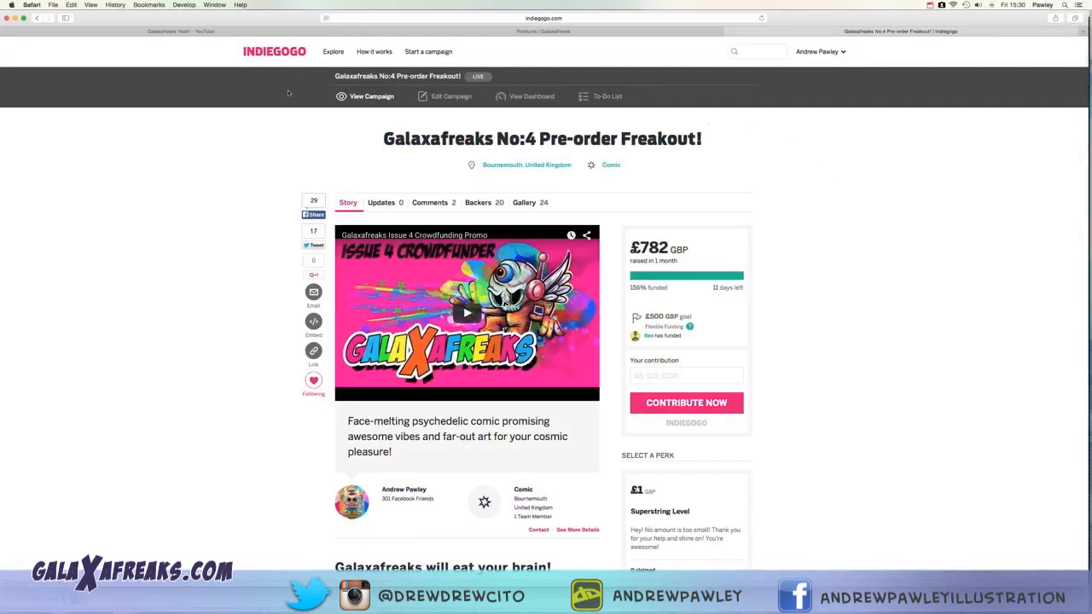
{"action": "scroll", "coordinate": [285, 255], "scroll_direction": "down", "scroll_amount": 3}
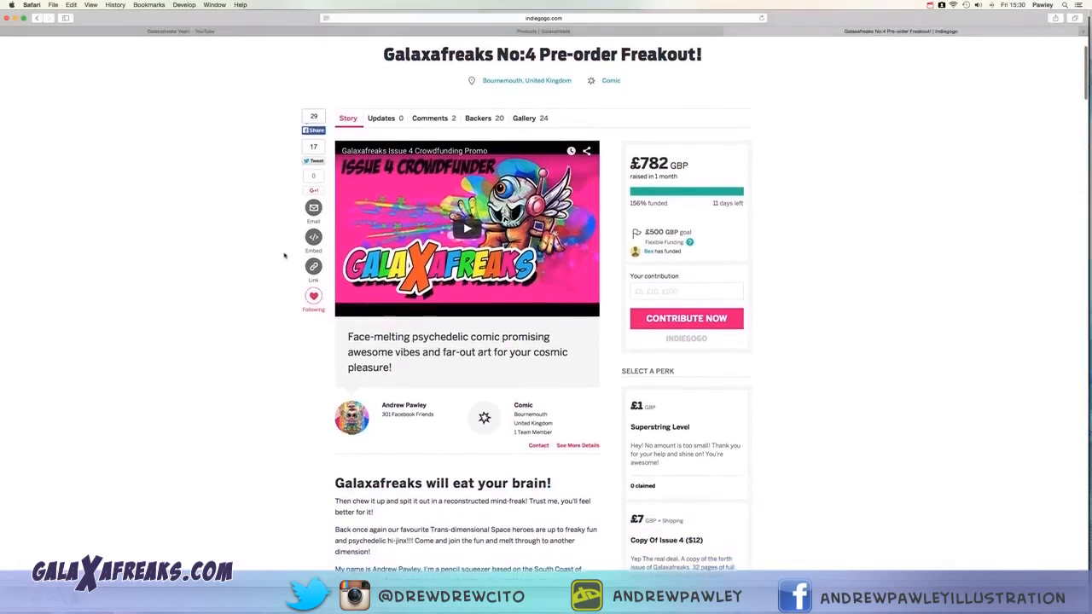